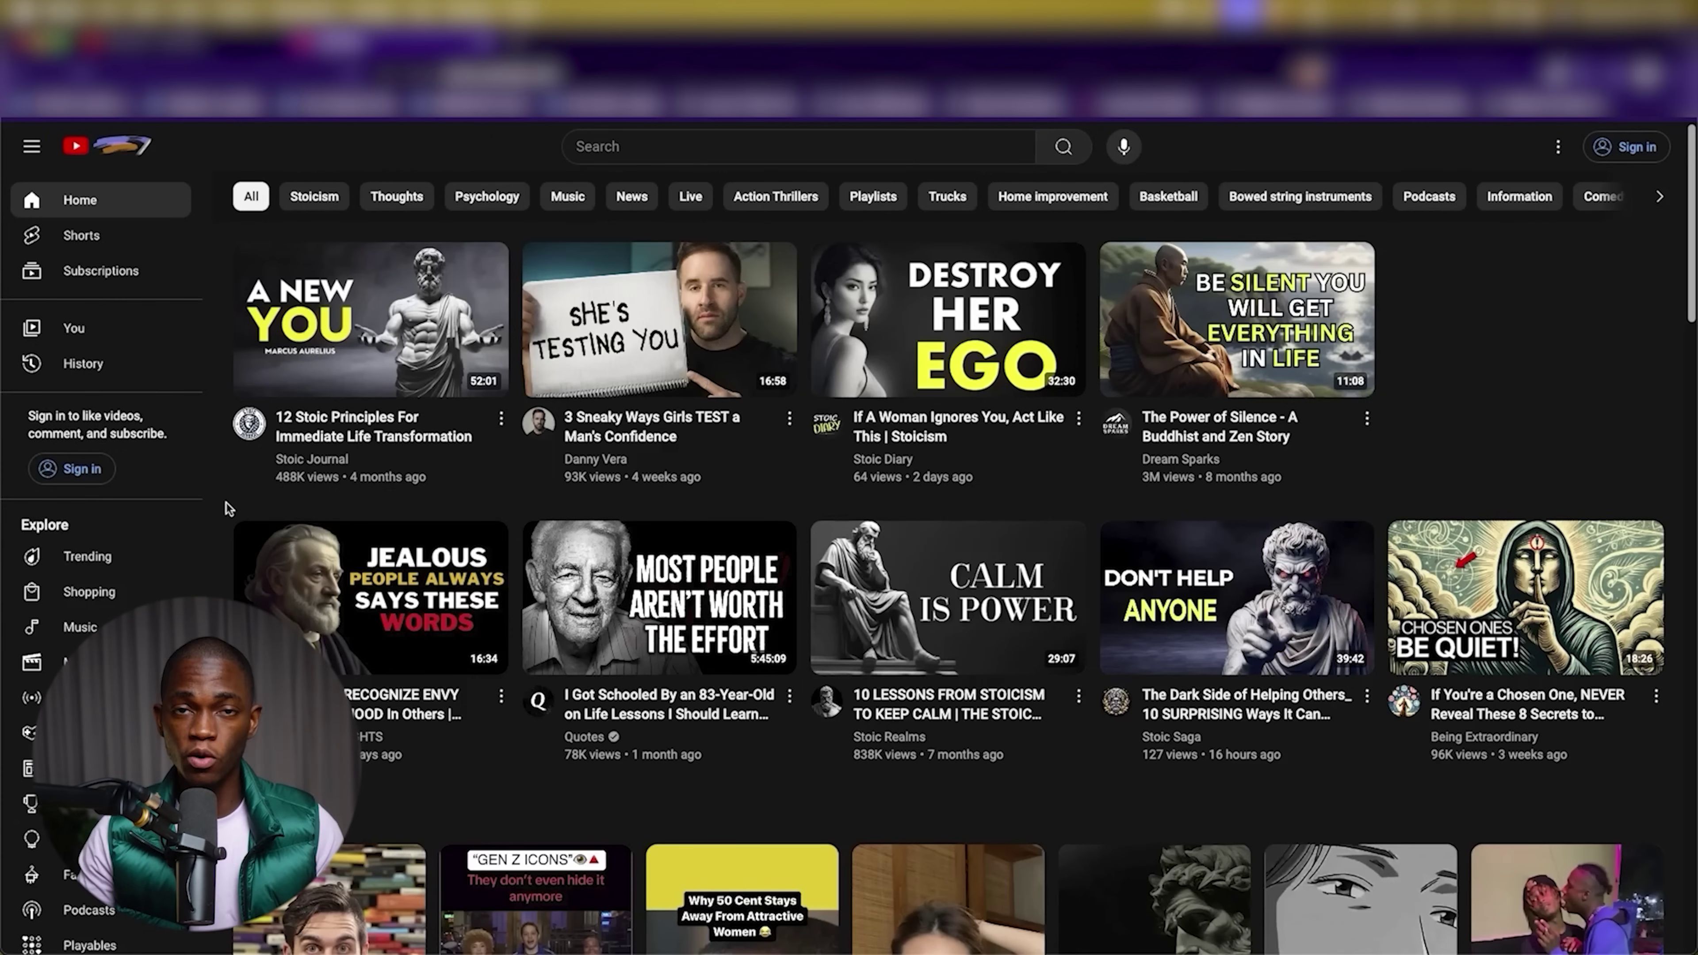
scroll(1252, 320, "down", 10)
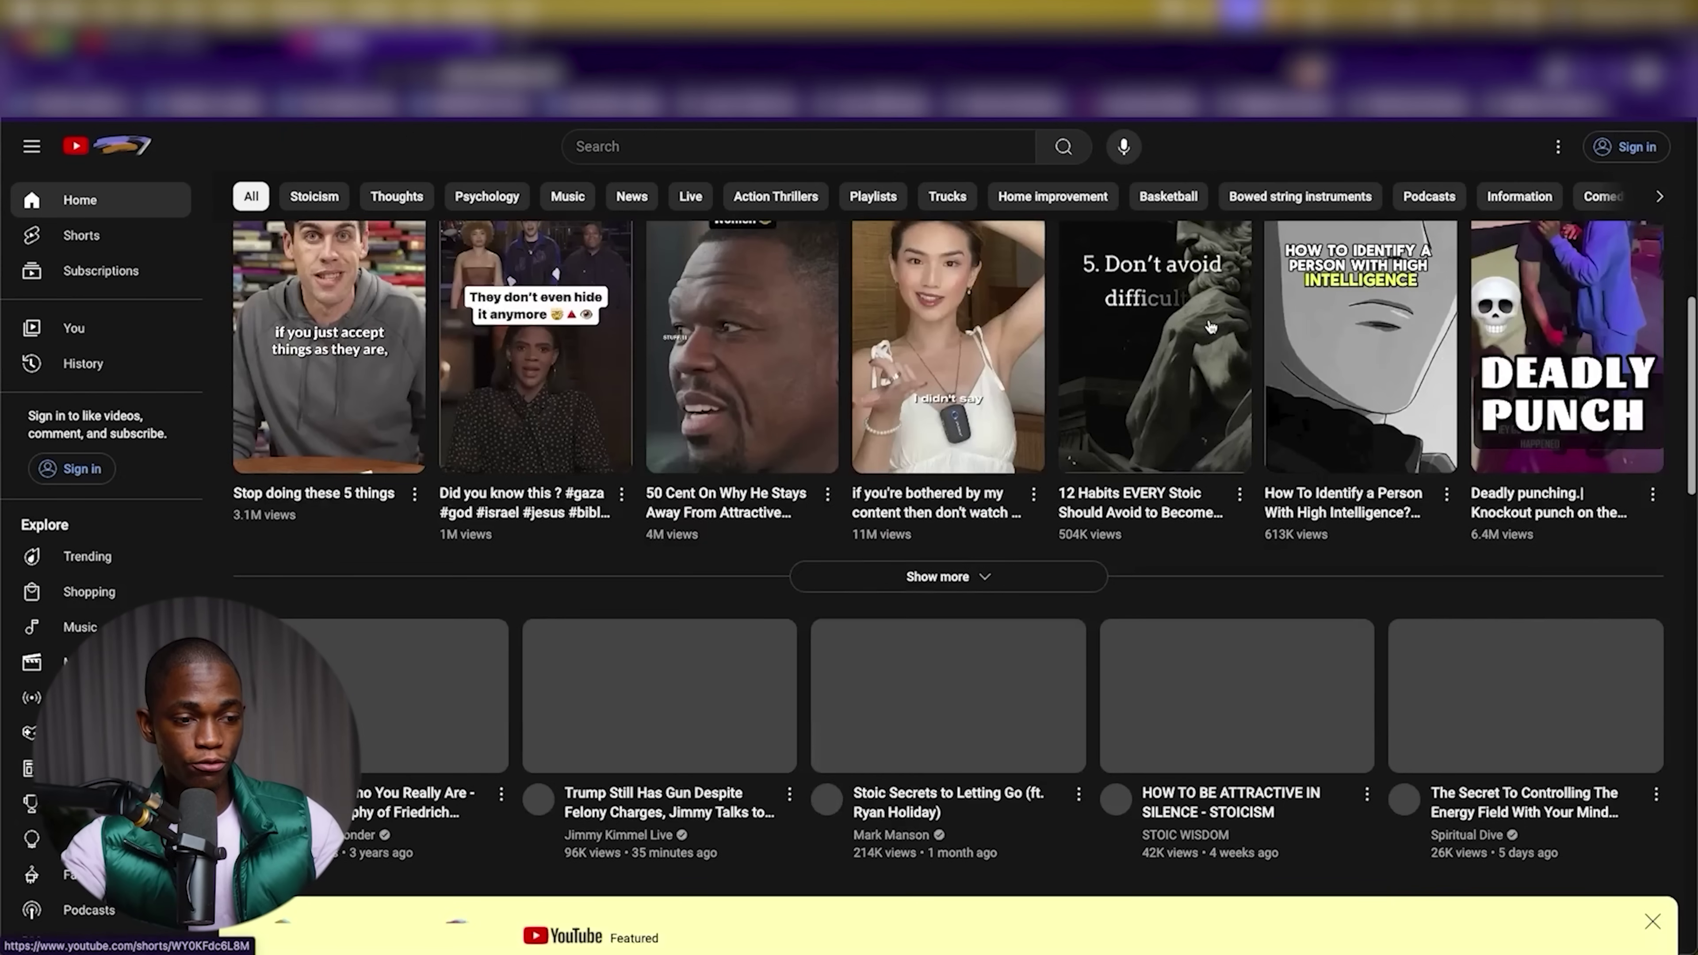
scroll(1130, 561, "down", 2)
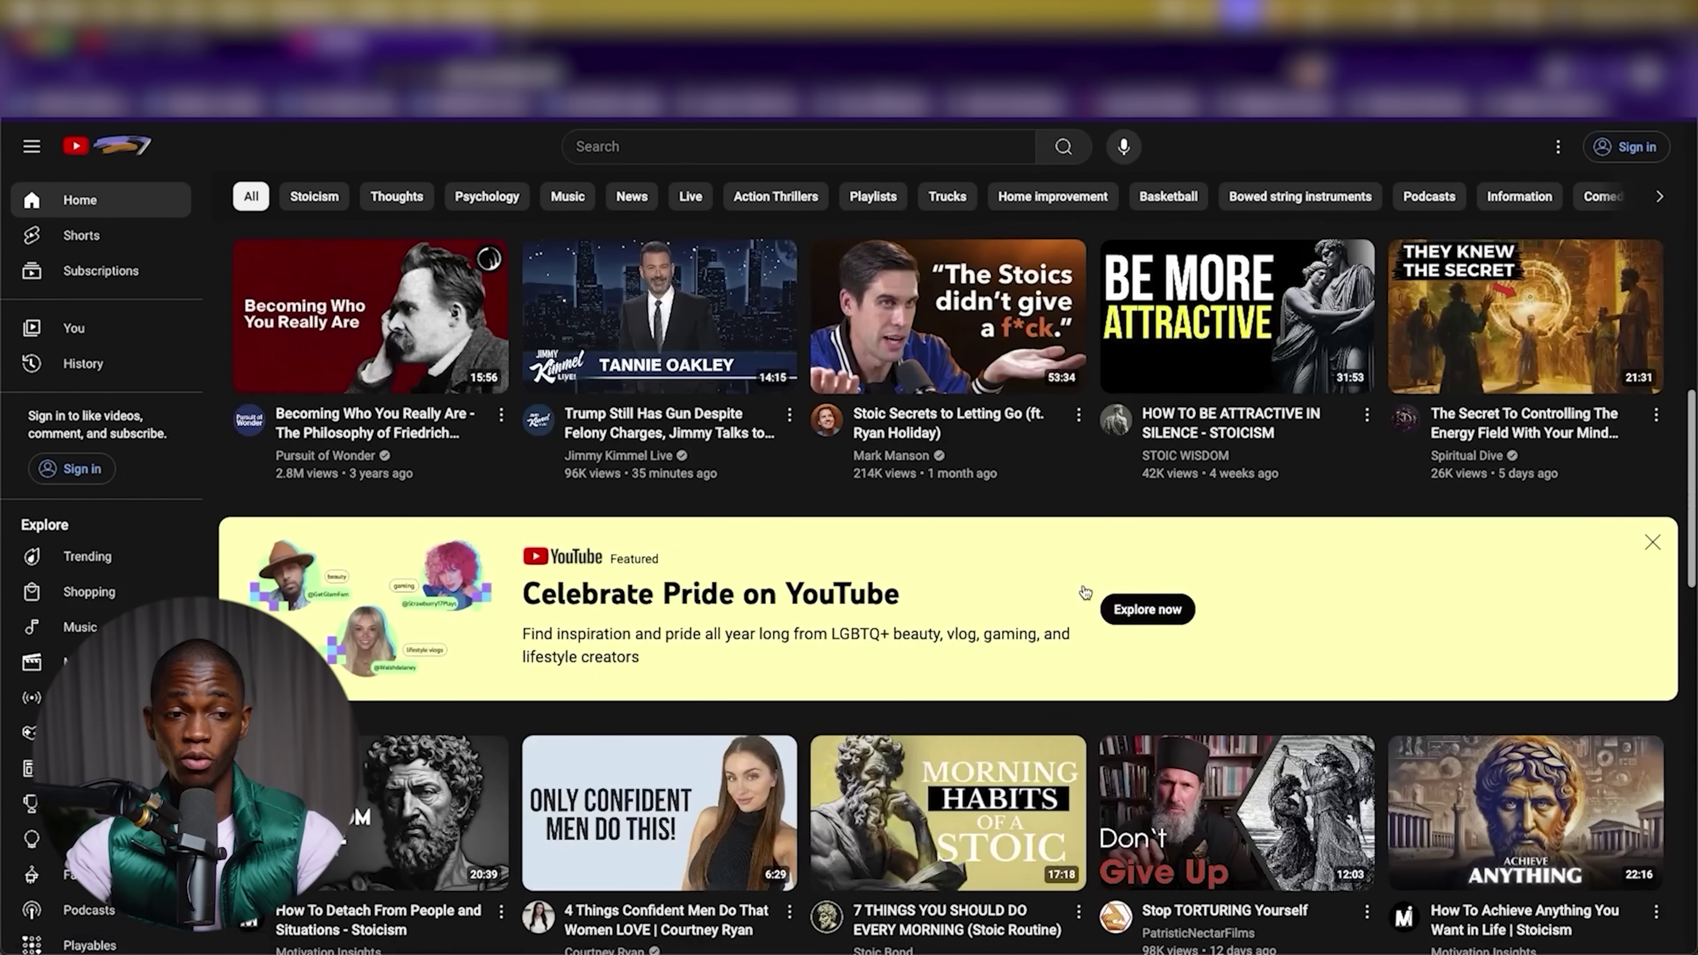
scroll(1088, 607, "down", 5)
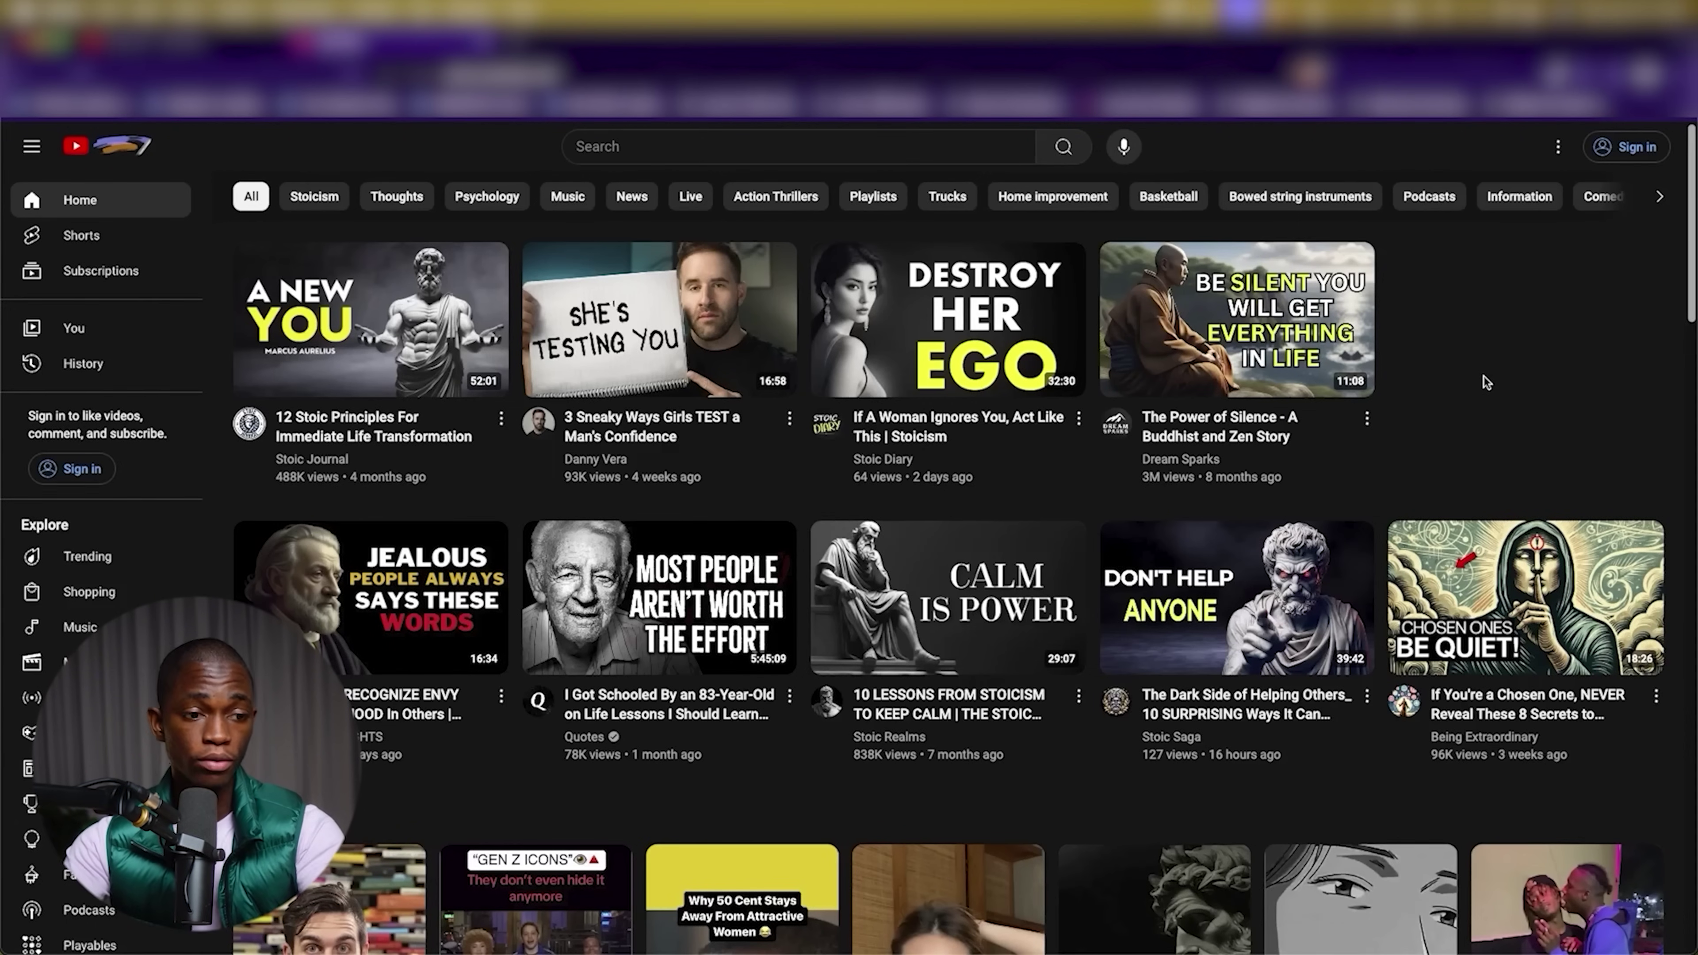
scroll(1485, 377, "down", 3)
scroll(1494, 373, "up", 3)
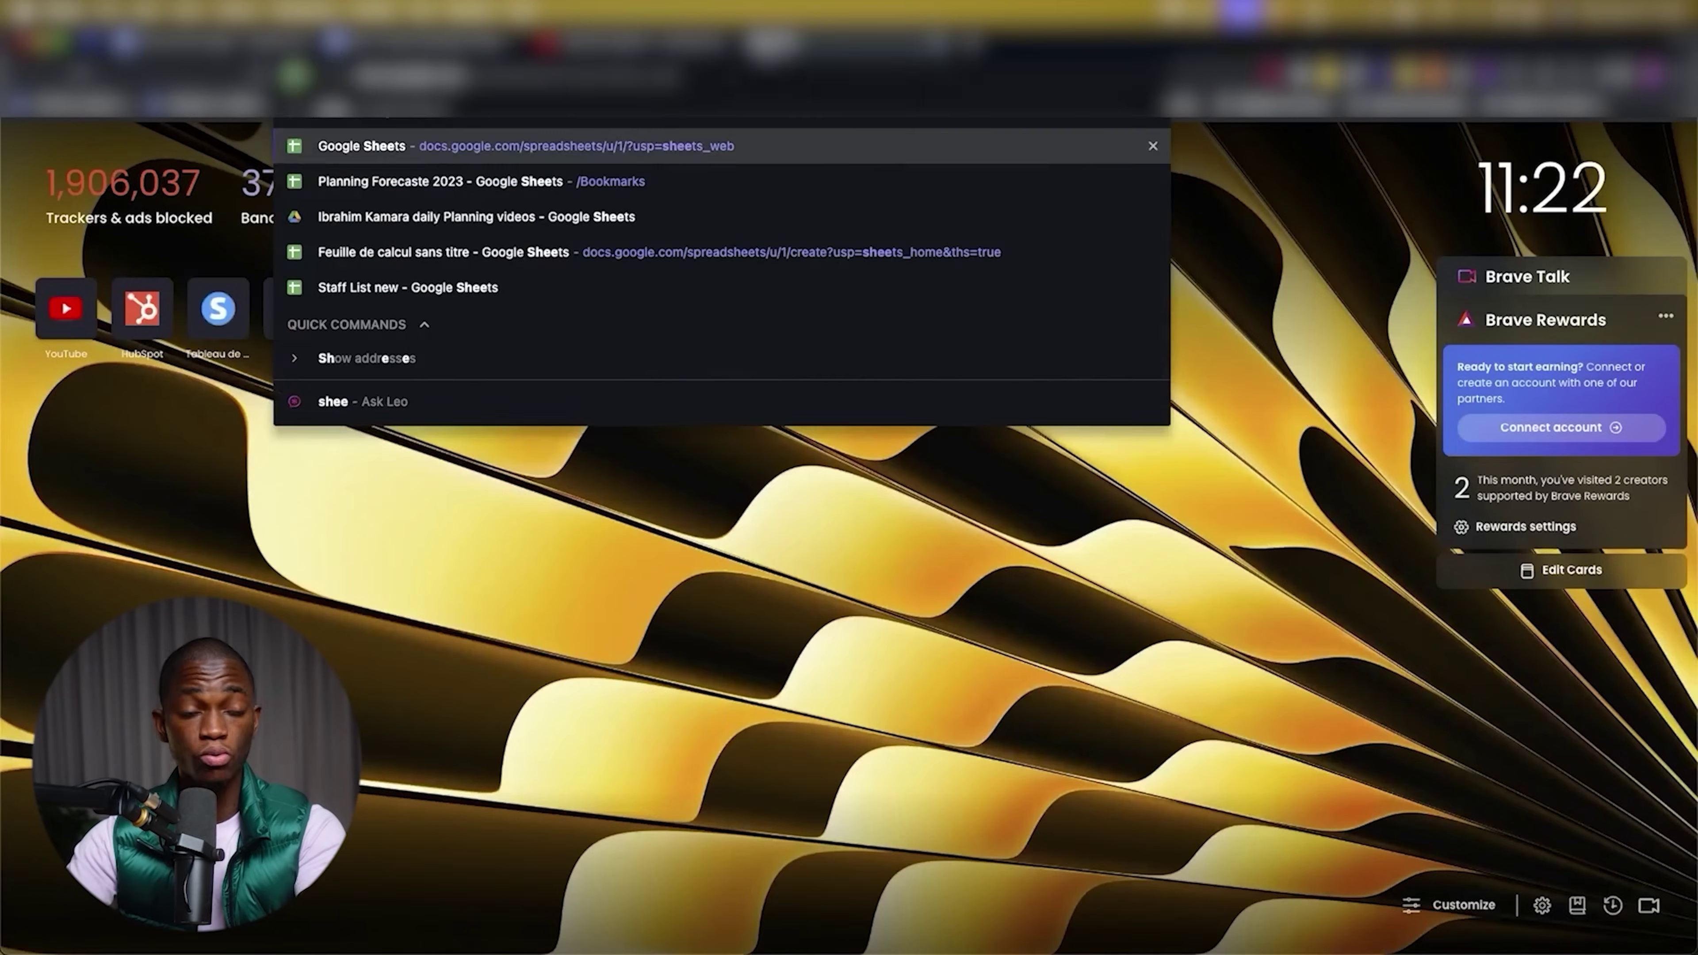
Create a blank spreadsheet with headers Titre, Miniature and Référence in A1 to C1
key("Escape")
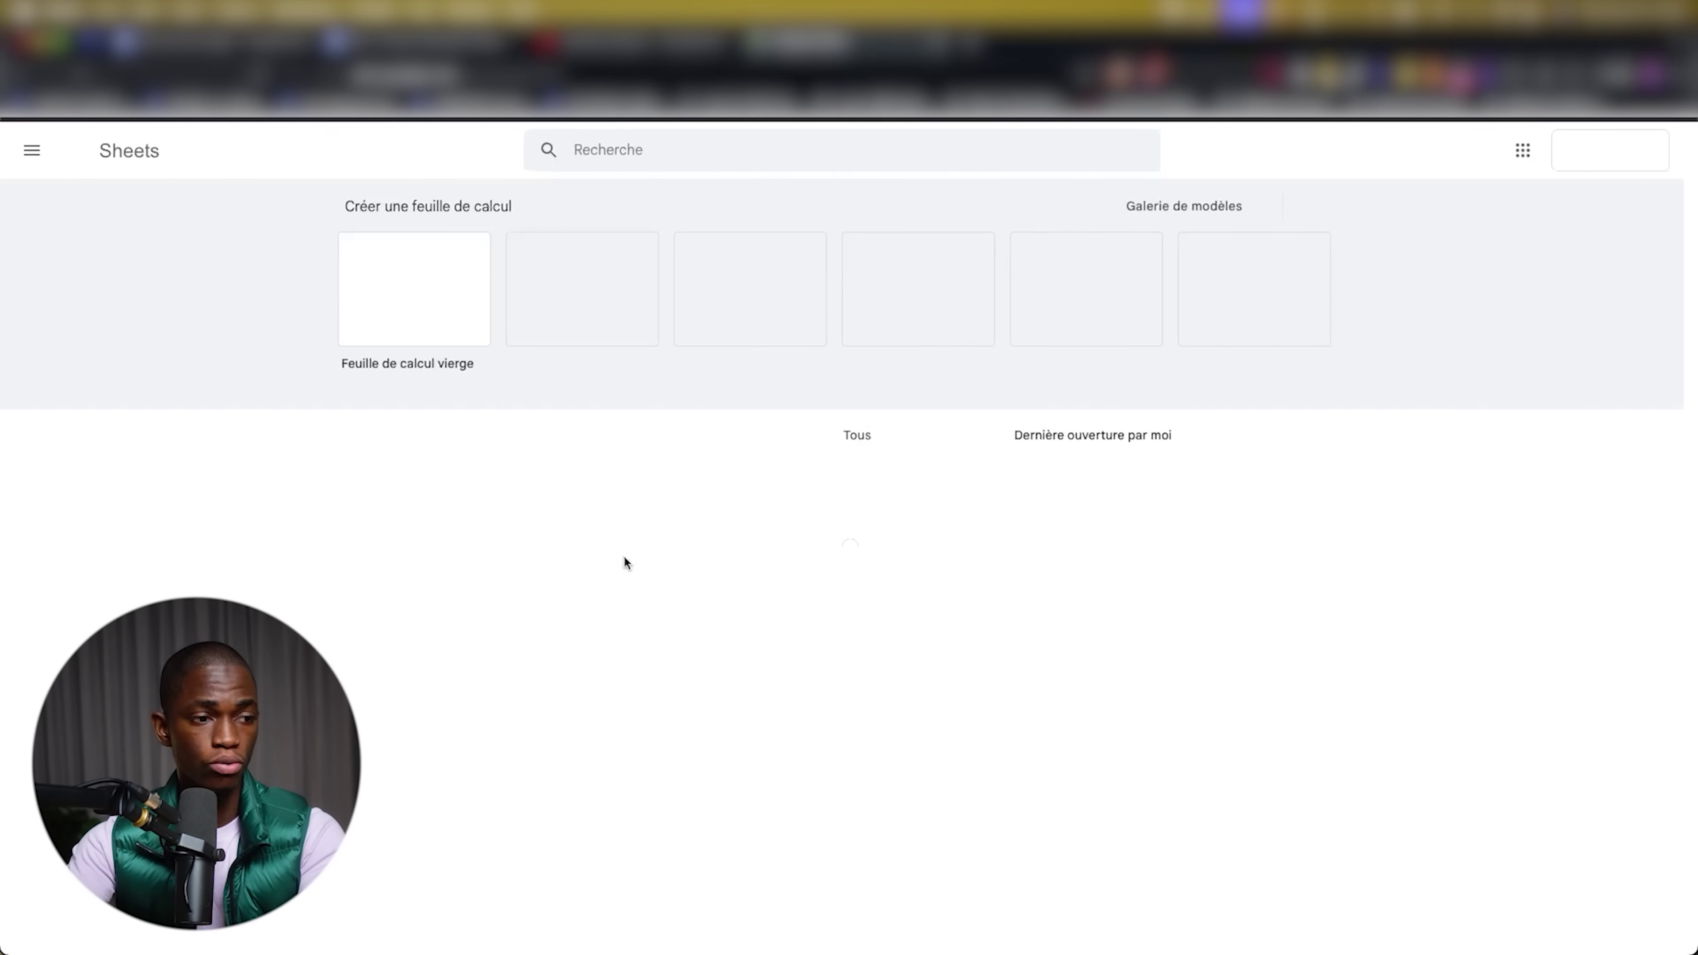
left_click(425, 315)
left_click(126, 302)
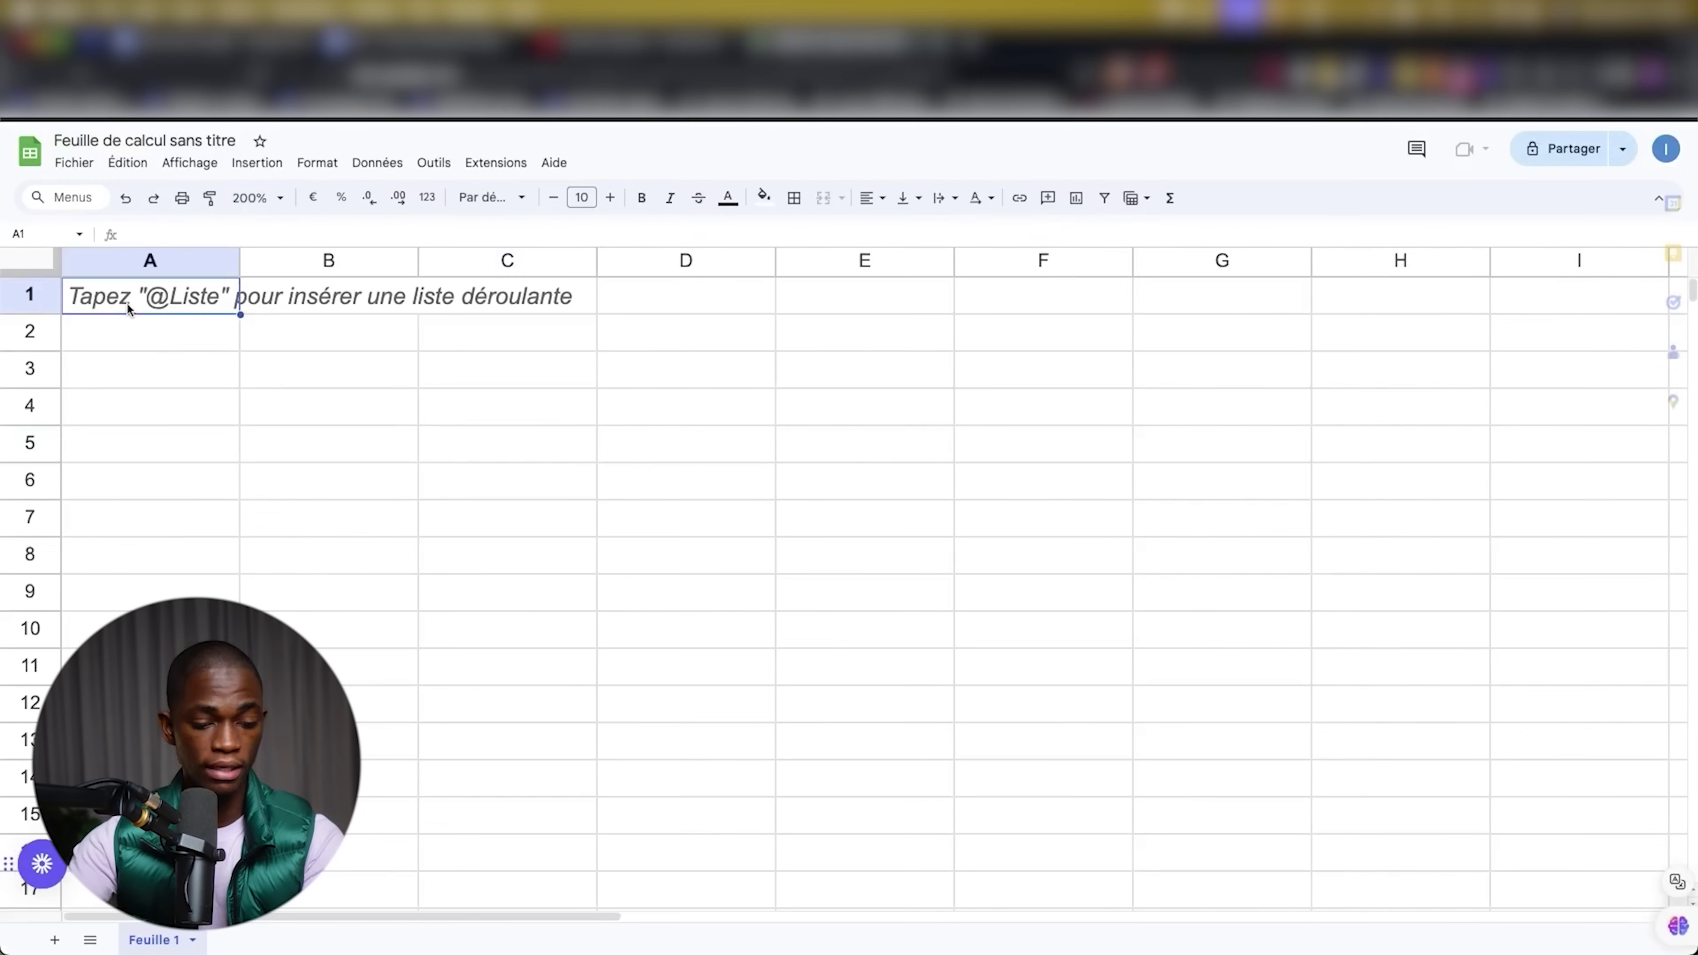
type("Titre")
key("Tab")
type("Miniature")
key("Tab")
type("Re")
left_click(459, 236)
type("f")
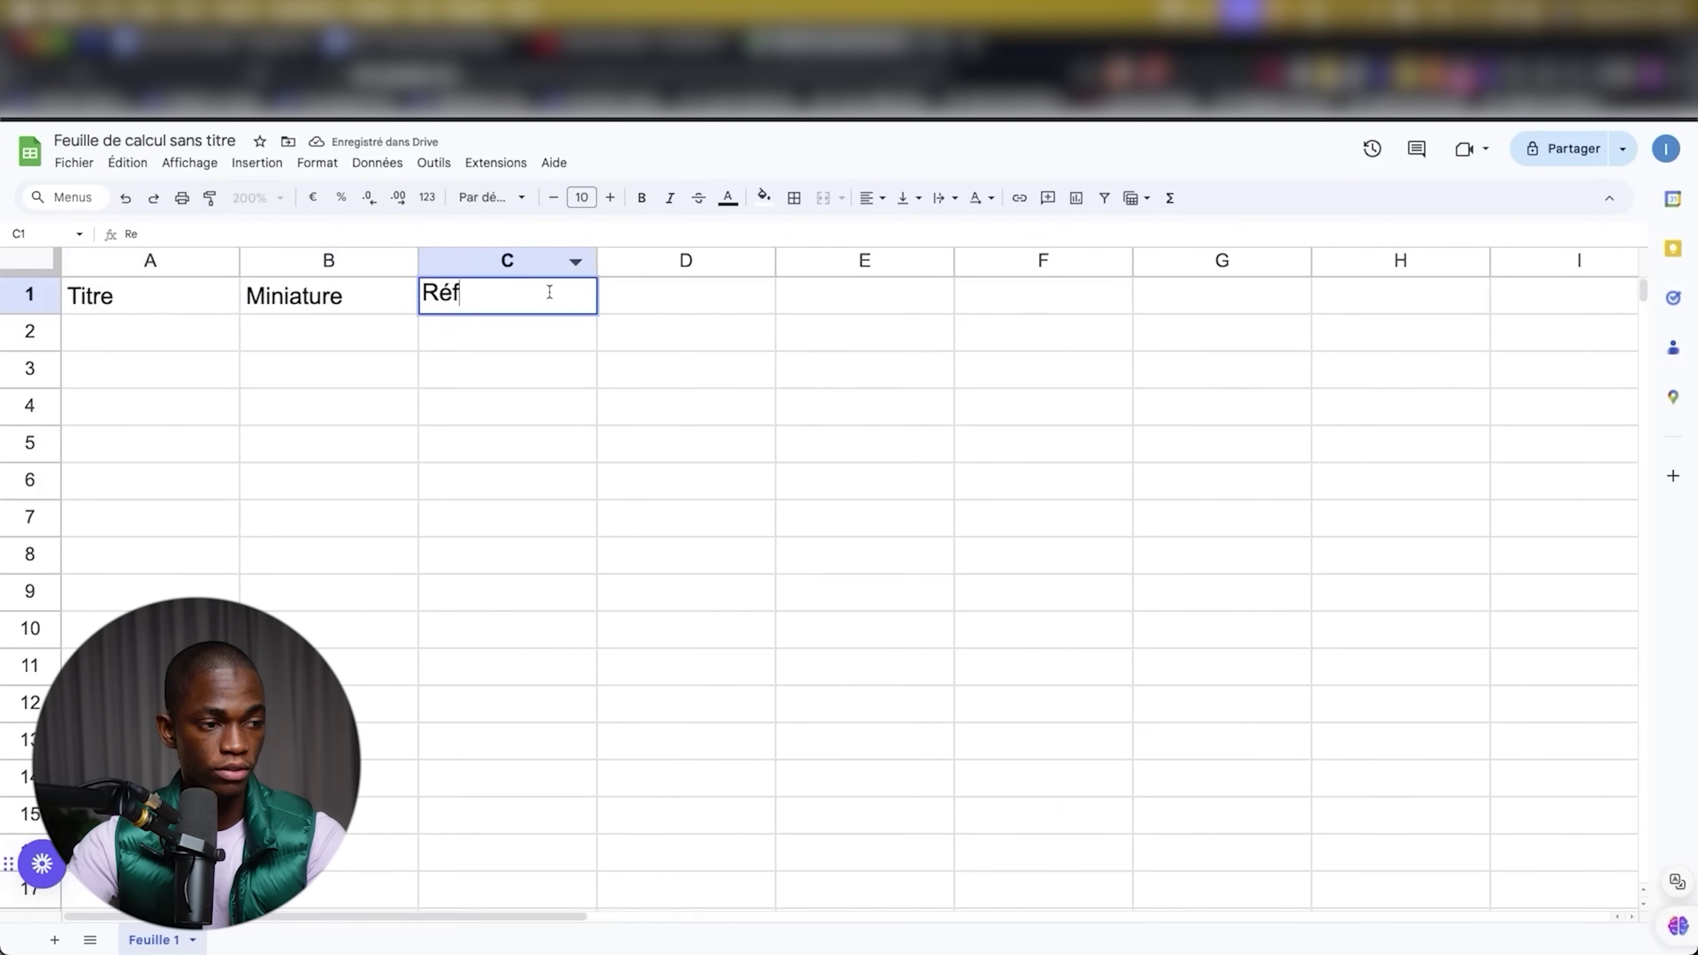
type("ére")
left_click(491, 236)
type("rence")
left_click(497, 442)
Fill the header cells A1 to C1 yellow
left_click_drag(497, 309, 118, 312)
left_click(763, 196)
left_click(828, 279)
left_click(842, 486)
mouse_move(968, 930)
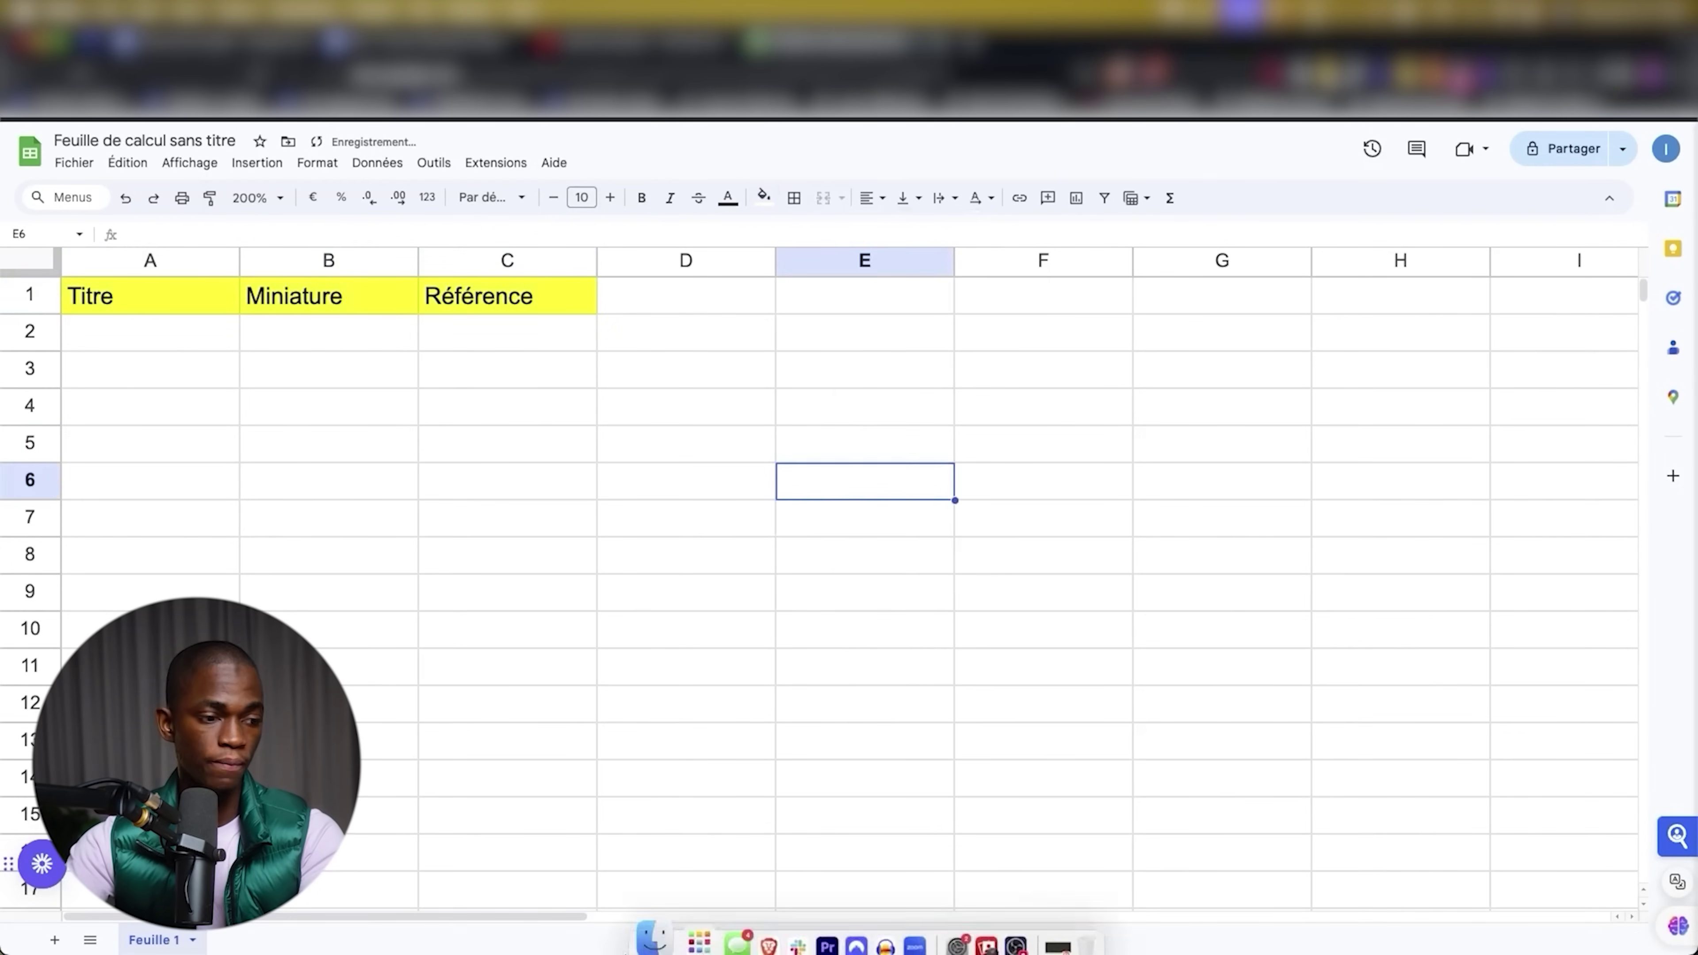
key("ctrl+Up")
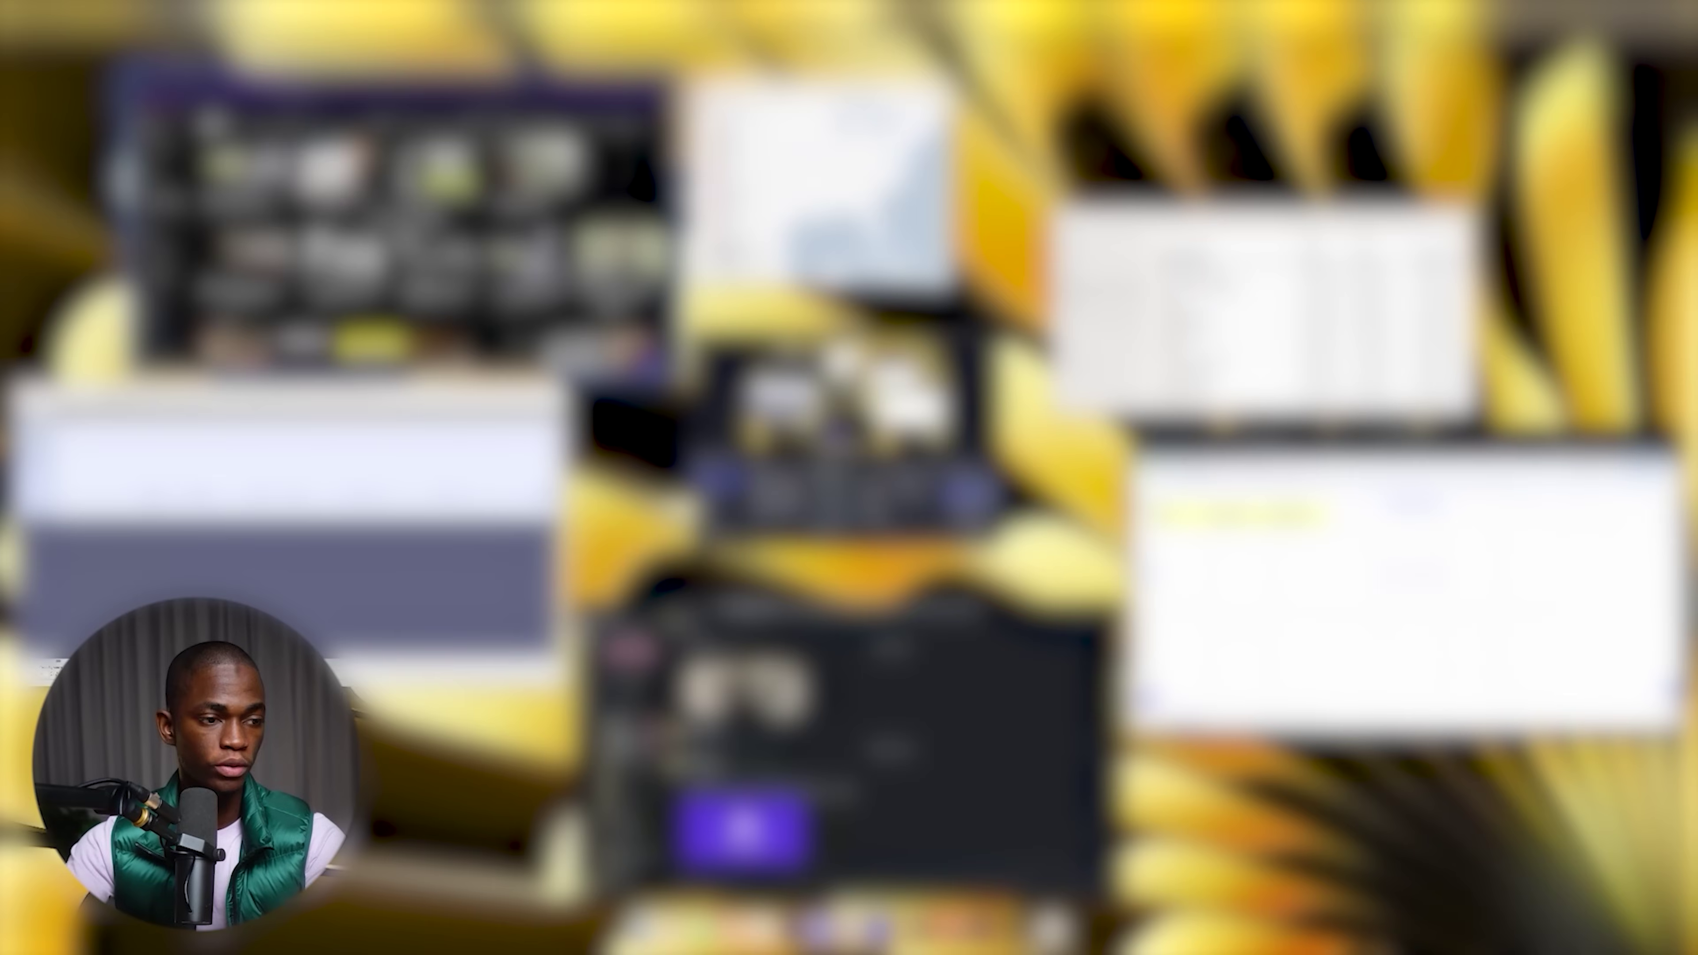
Copy the 12 Stoic Principles YouTube video's link and paste it into C2
left_click(891, 565)
double_click(1257, 375)
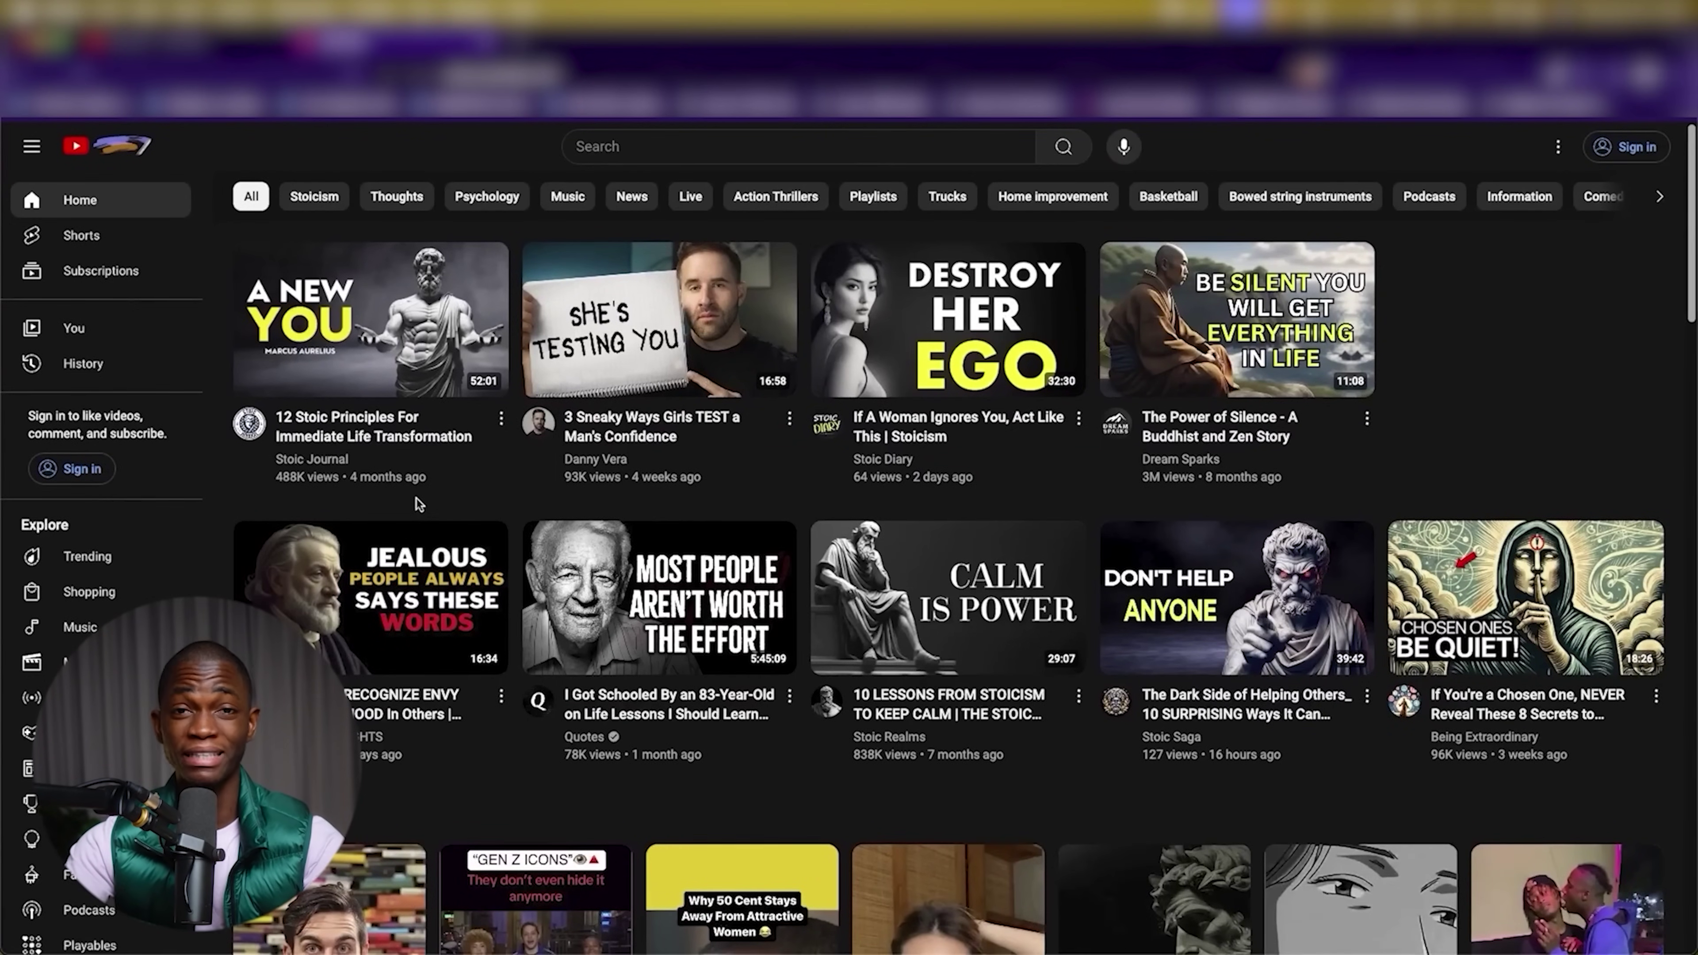
right_click(345, 434)
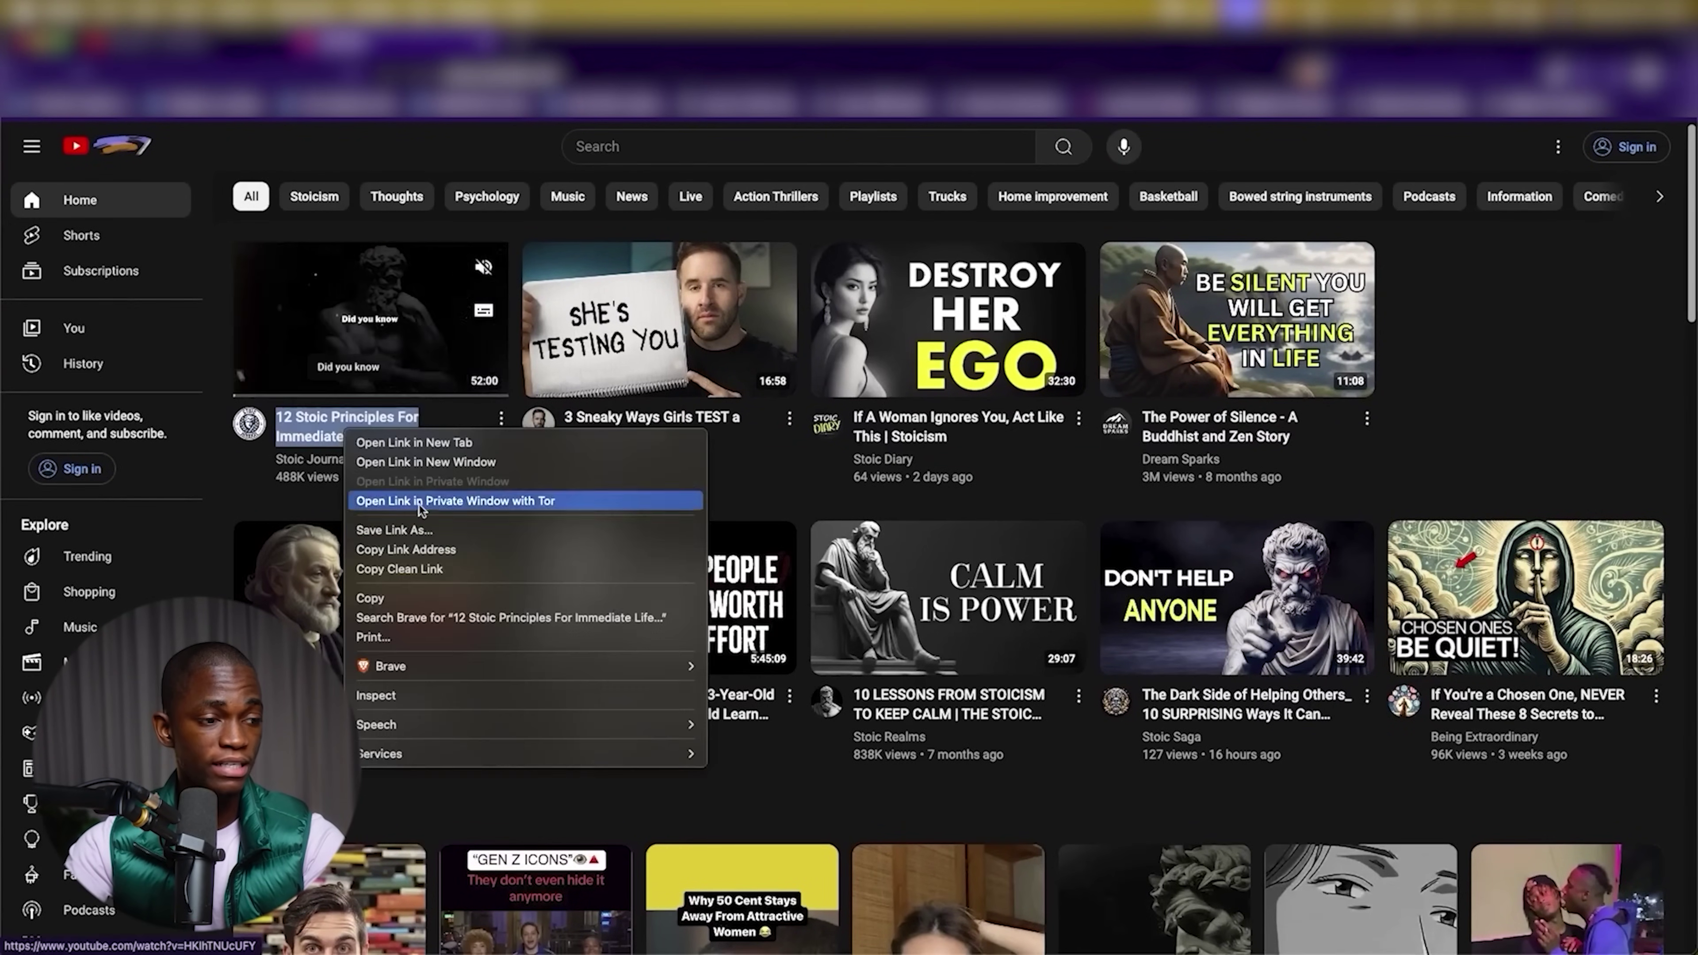
left_click(428, 549)
key("super+Tab")
key("super+v")
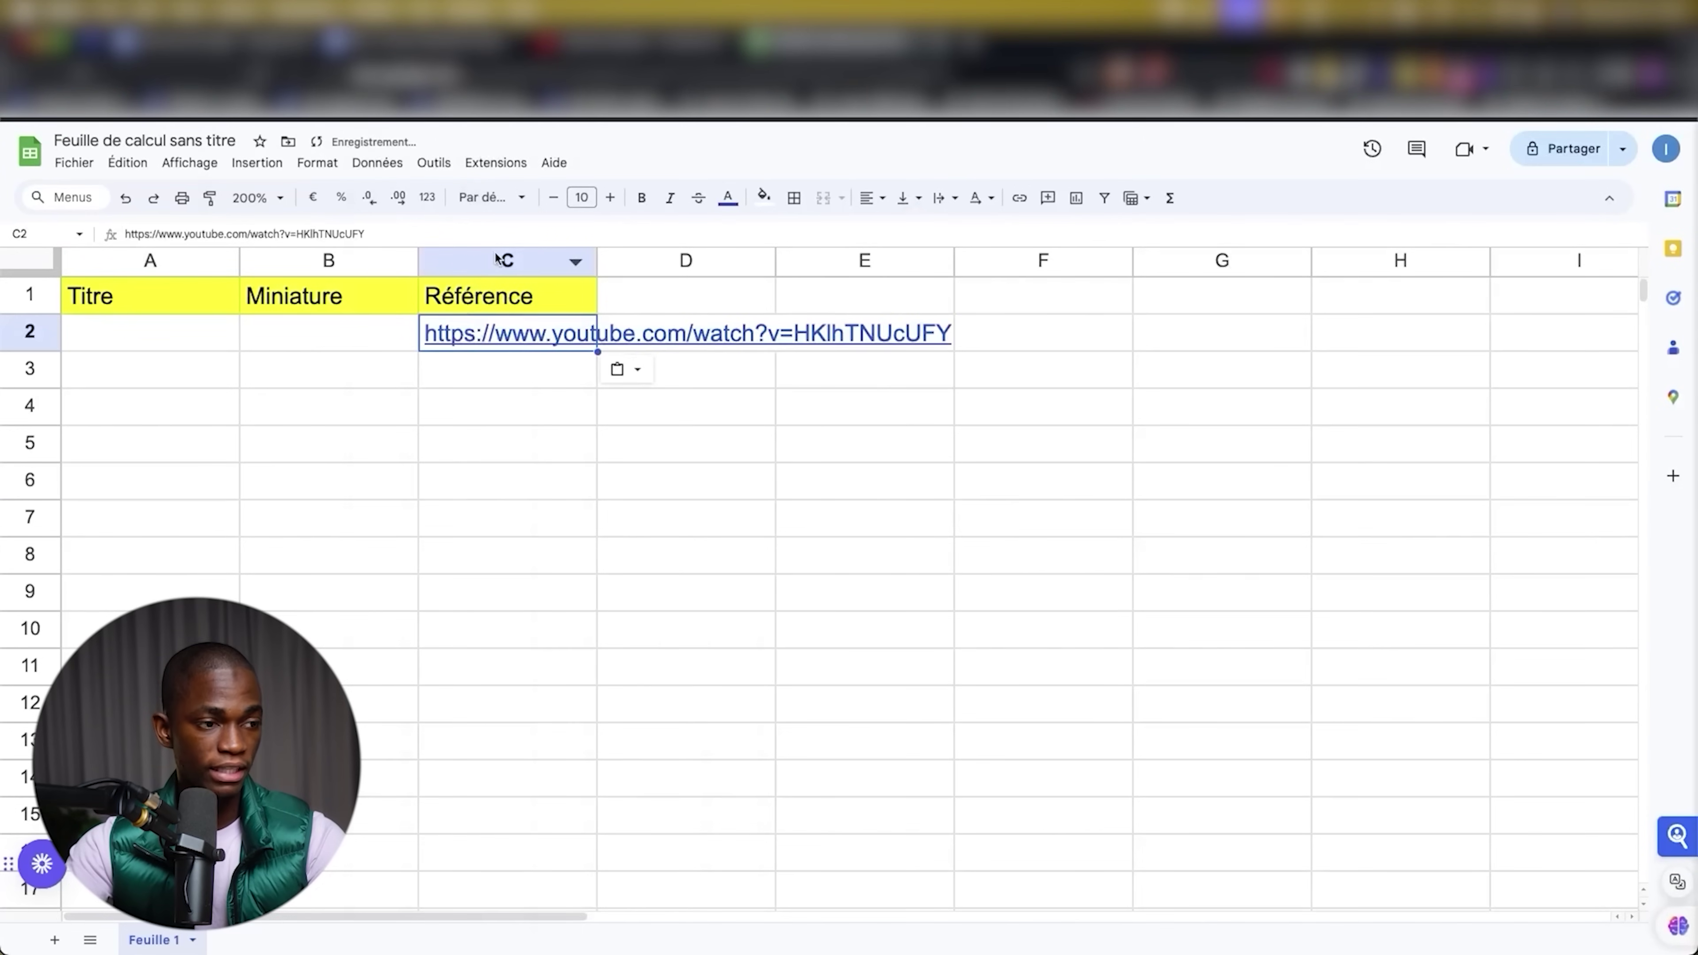
Wrap text in the Référence column C and widen it to fit the link
left_click(496, 260)
left_click(943, 198)
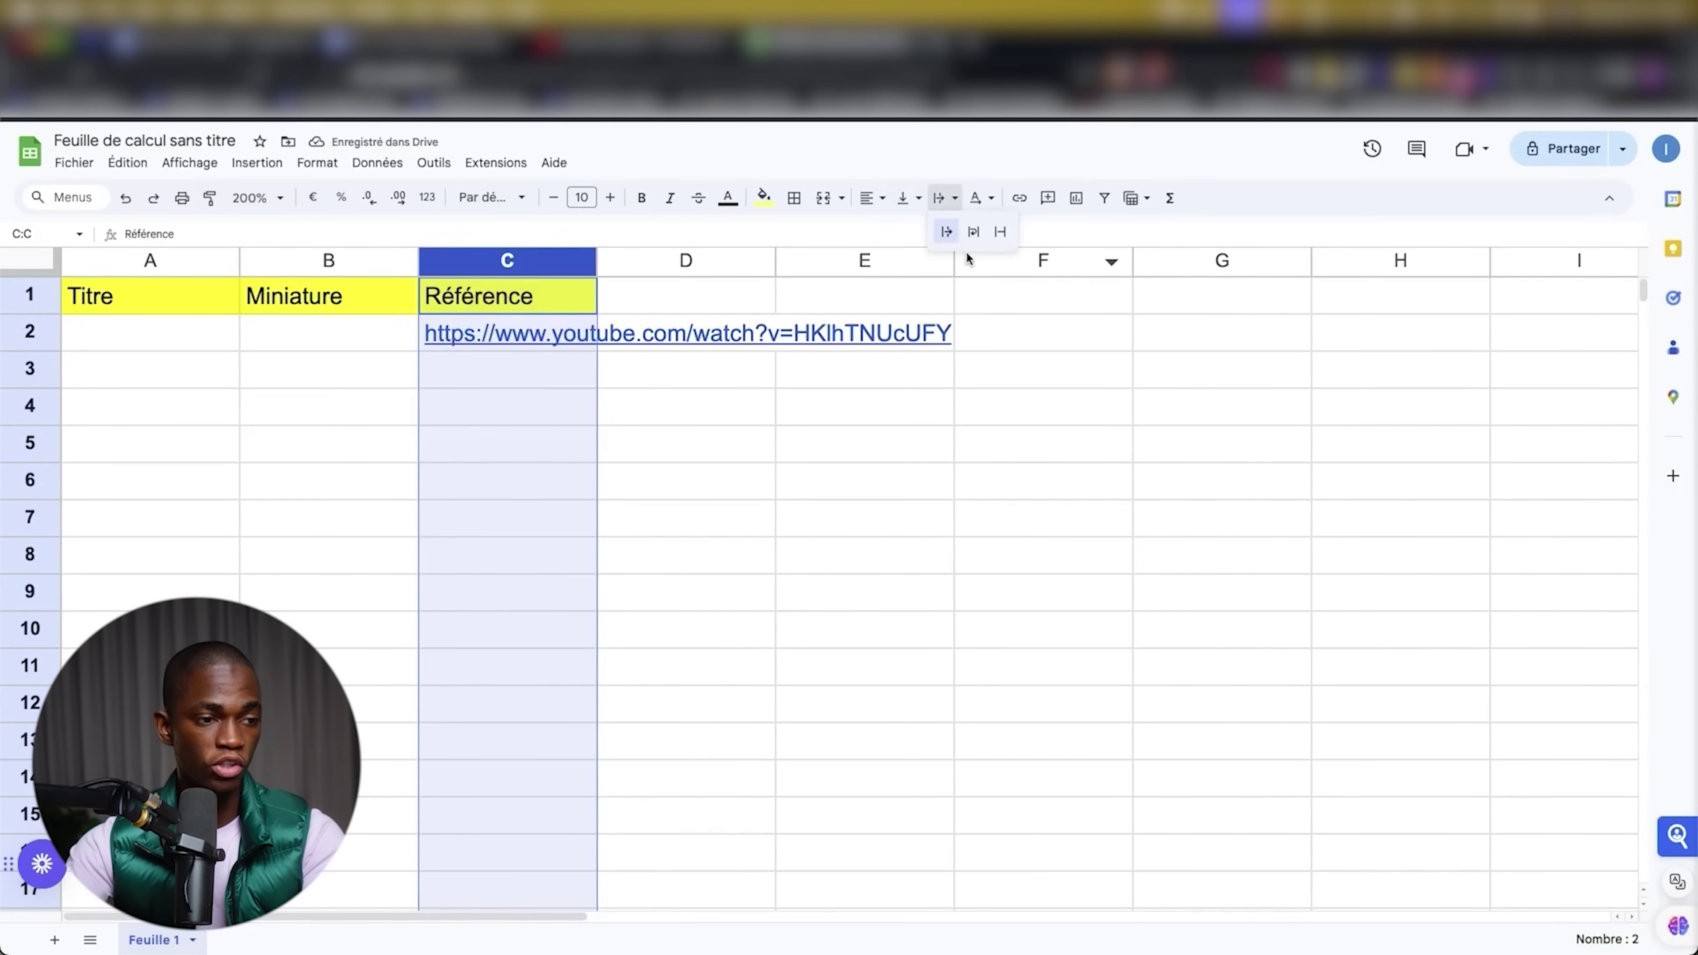
left_click(968, 238)
left_click_drag(597, 261, 751, 261)
left_click(840, 471)
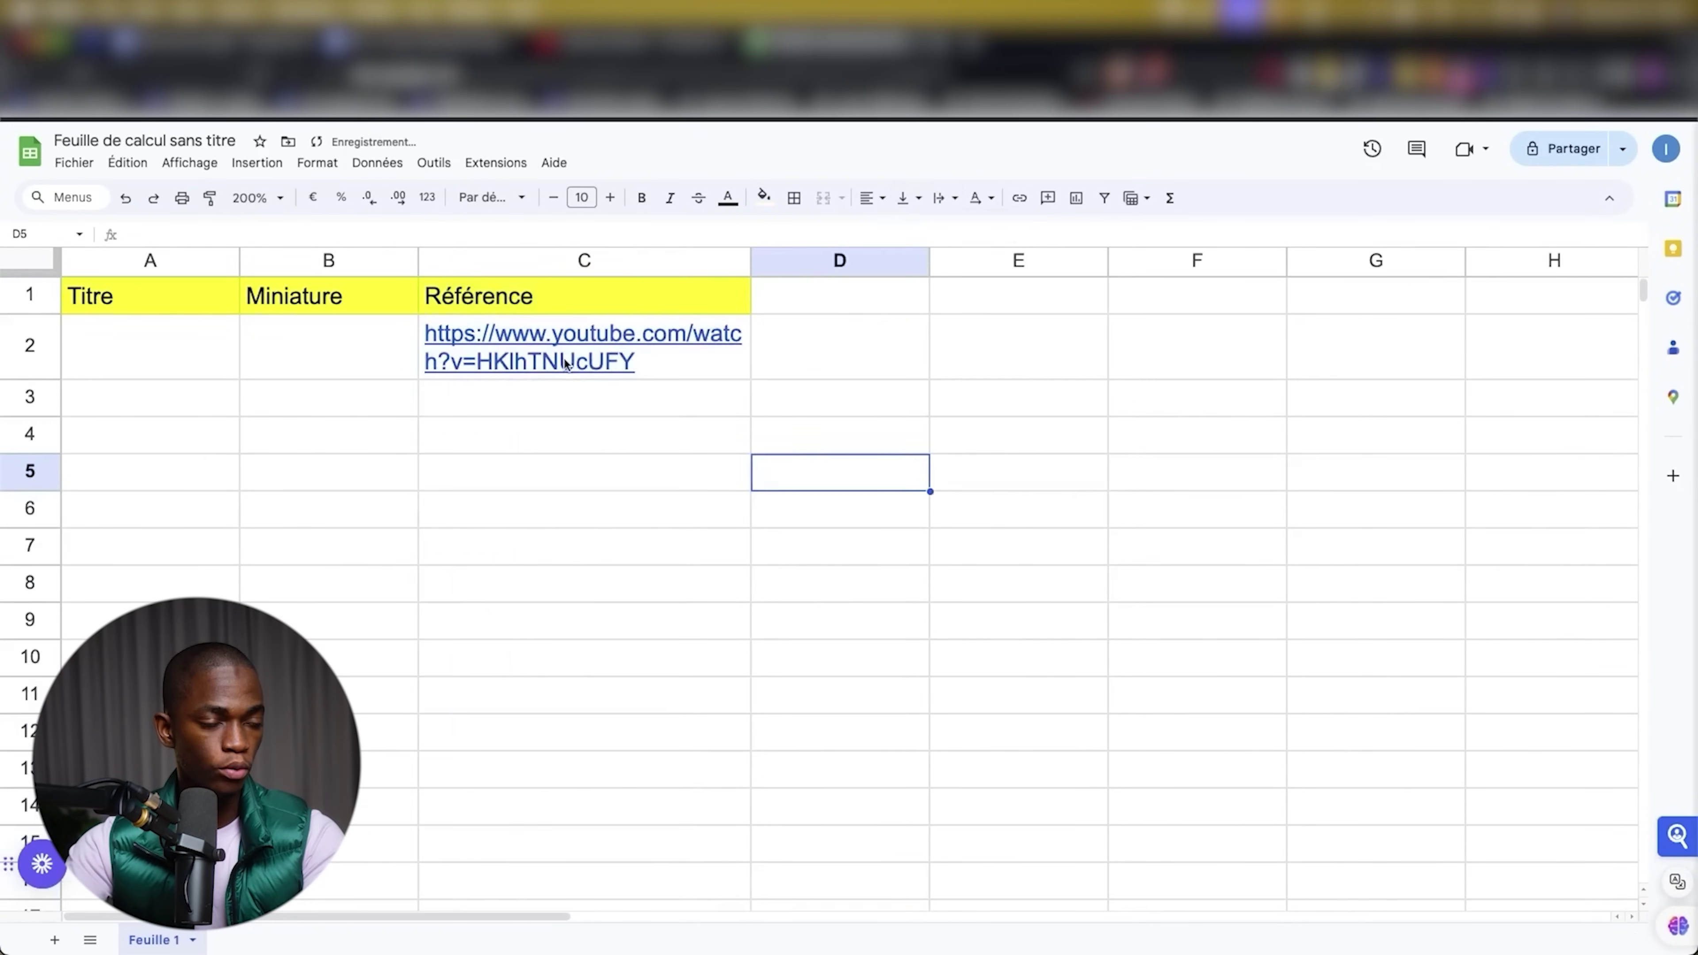
left_click(565, 364)
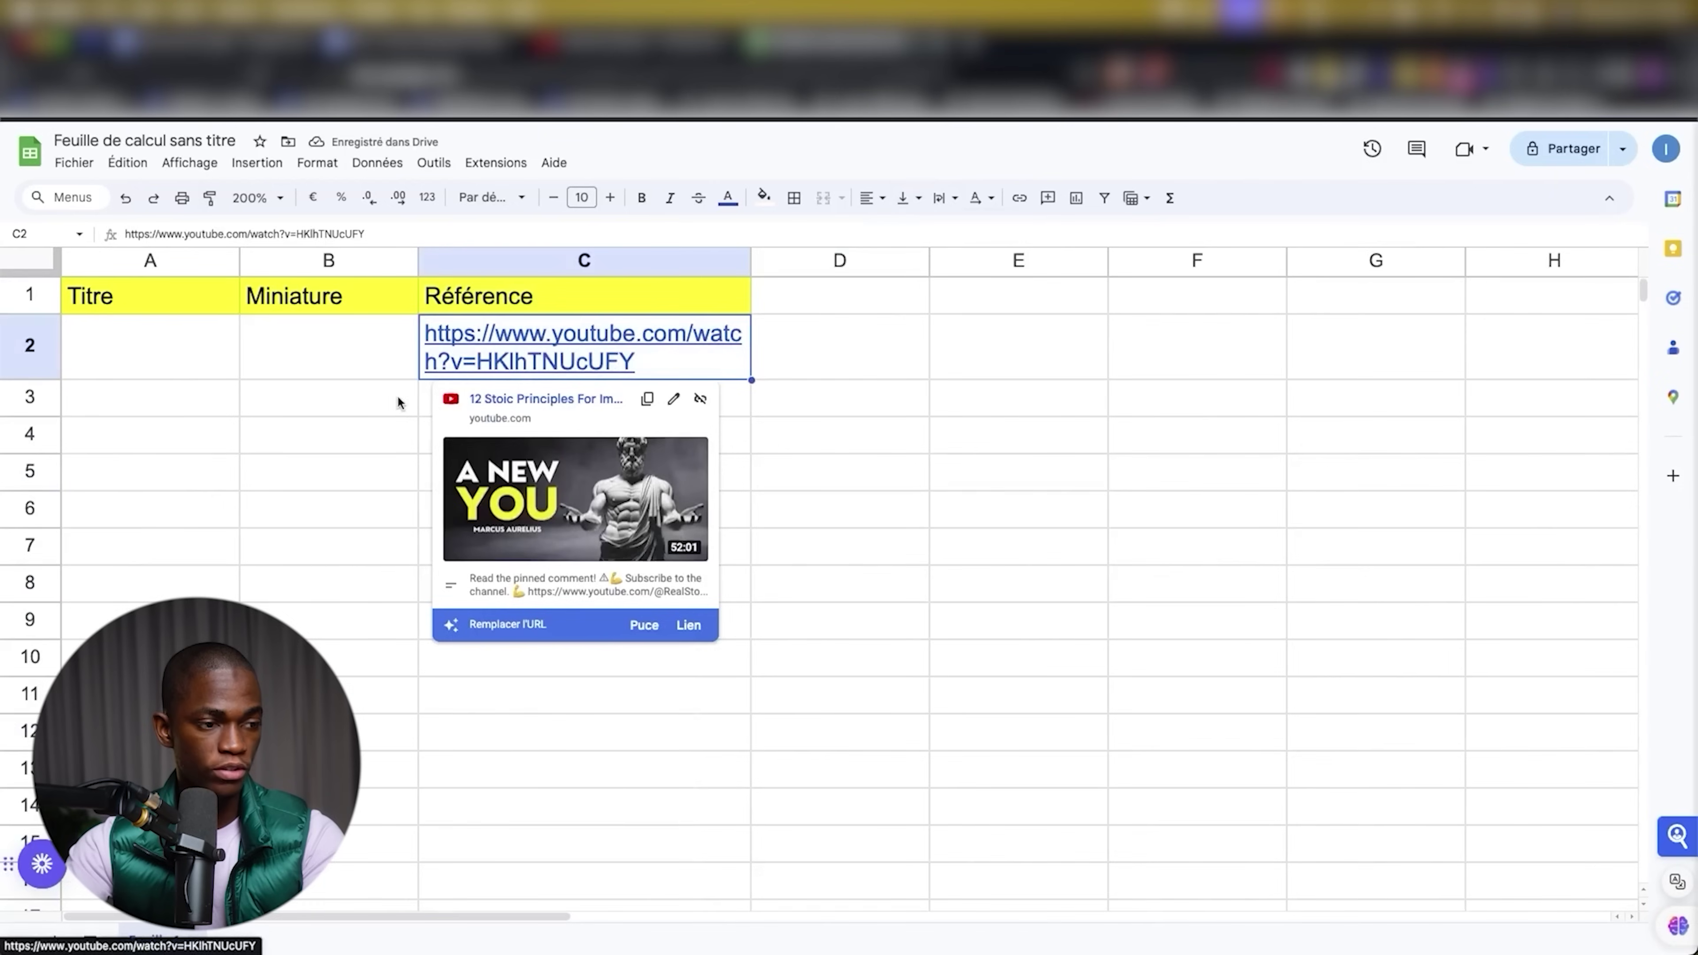
Enter the title '12 principes de stoisme qui vont changer ta vie' in A2
left_click(125, 337)
type("12 principes de stoi")
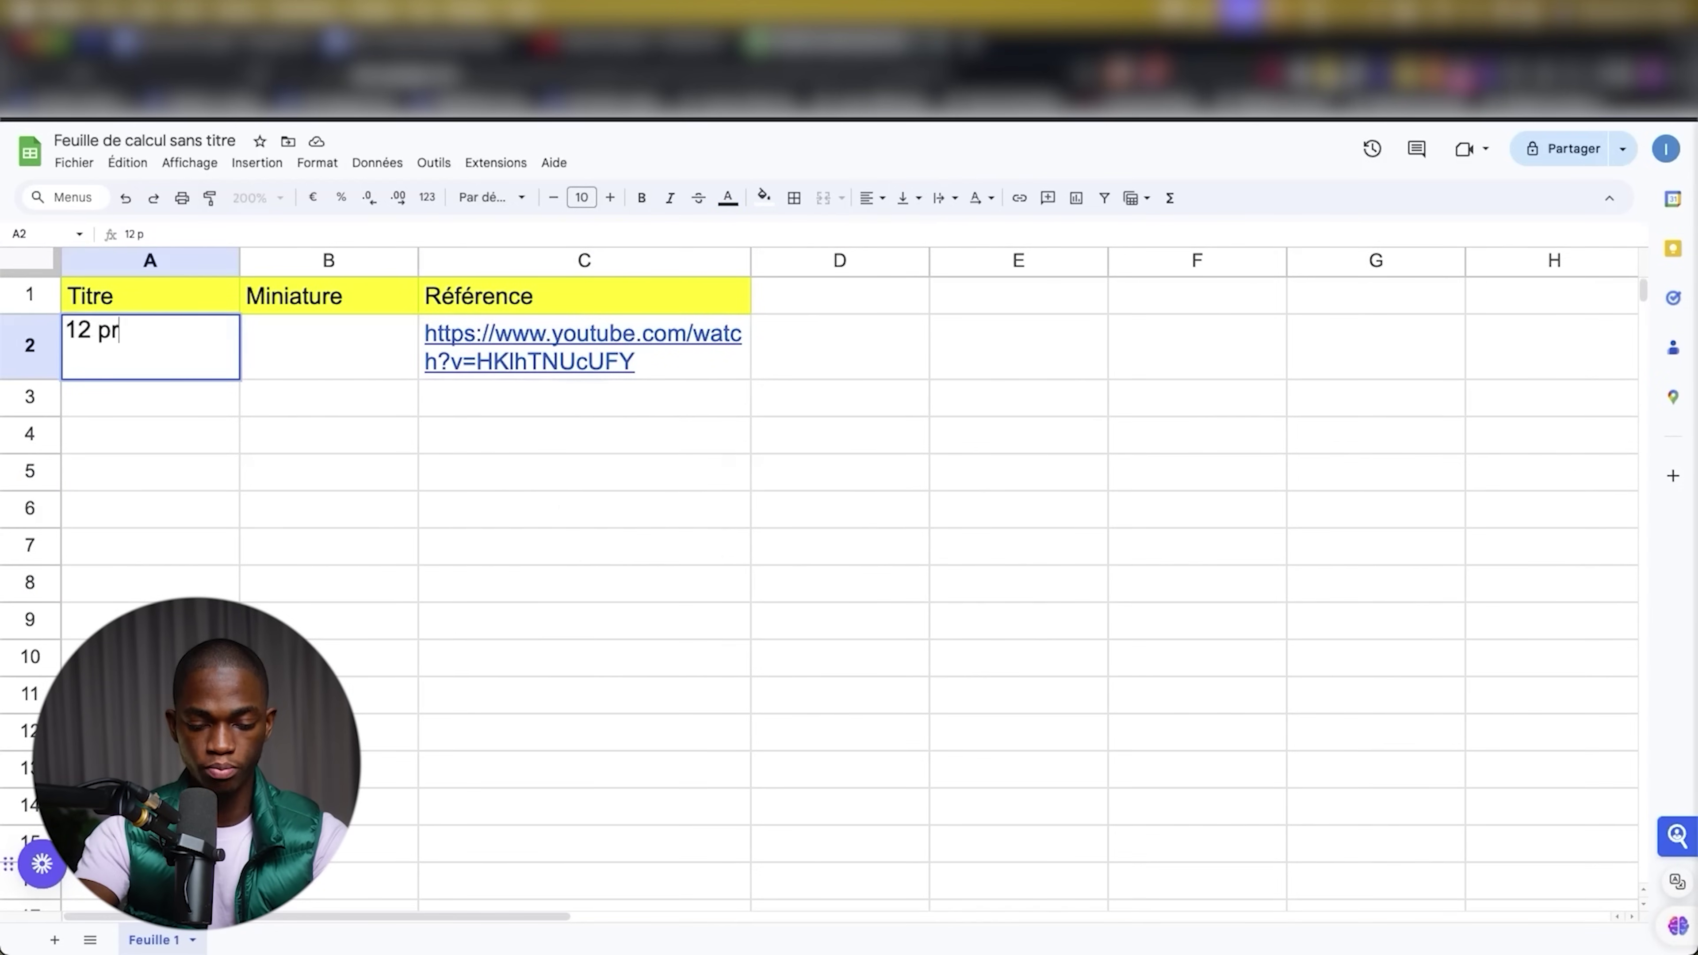
type("sme qui vont chqnger ta vie")
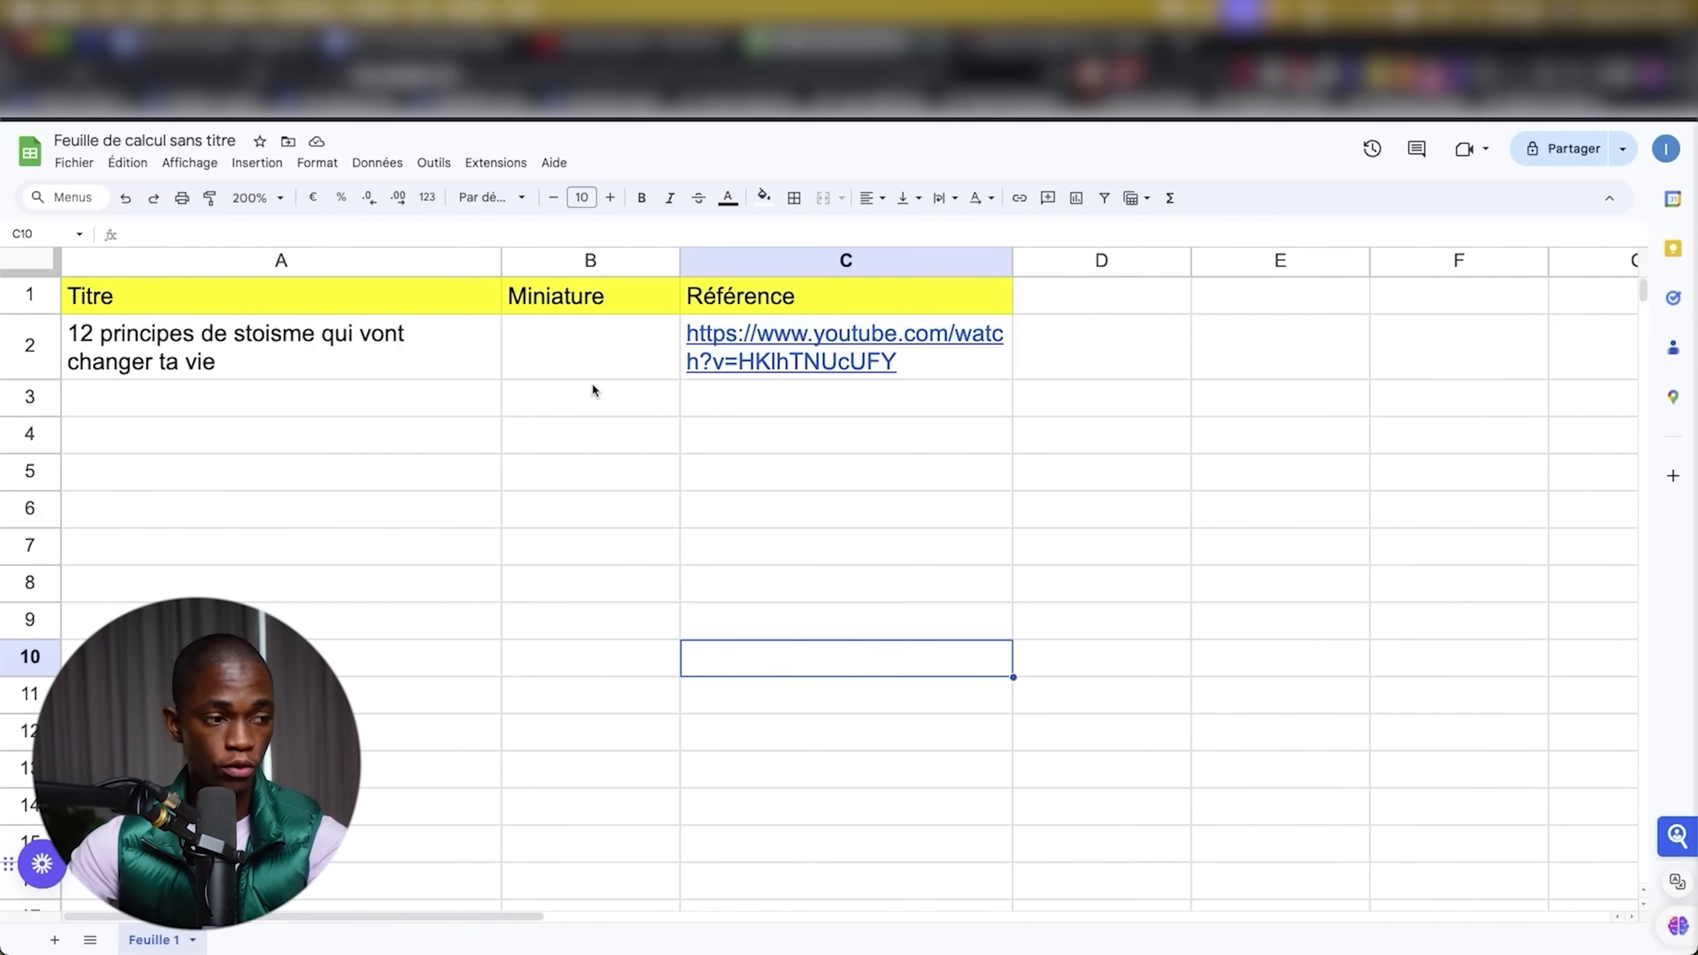
scroll(577, 548, "down", 20)
scroll(577, 546, "up", 20)
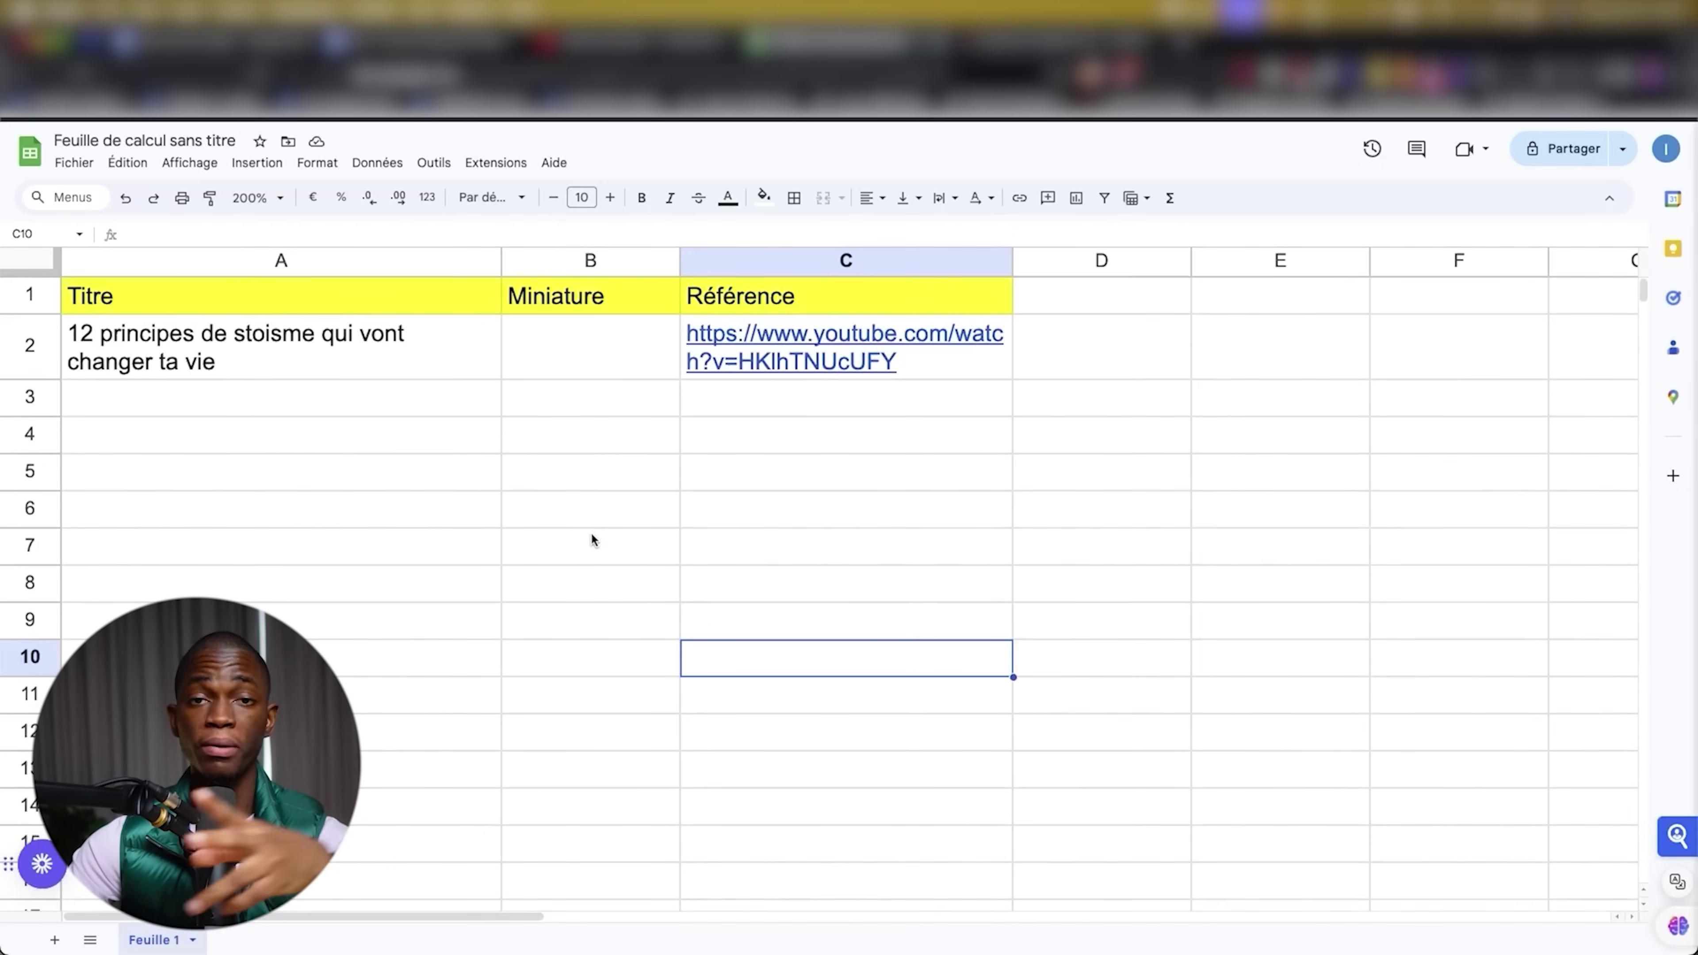
Copy The Power of Silence video's YouTube link and paste it into C3
key("ctrl+Up")
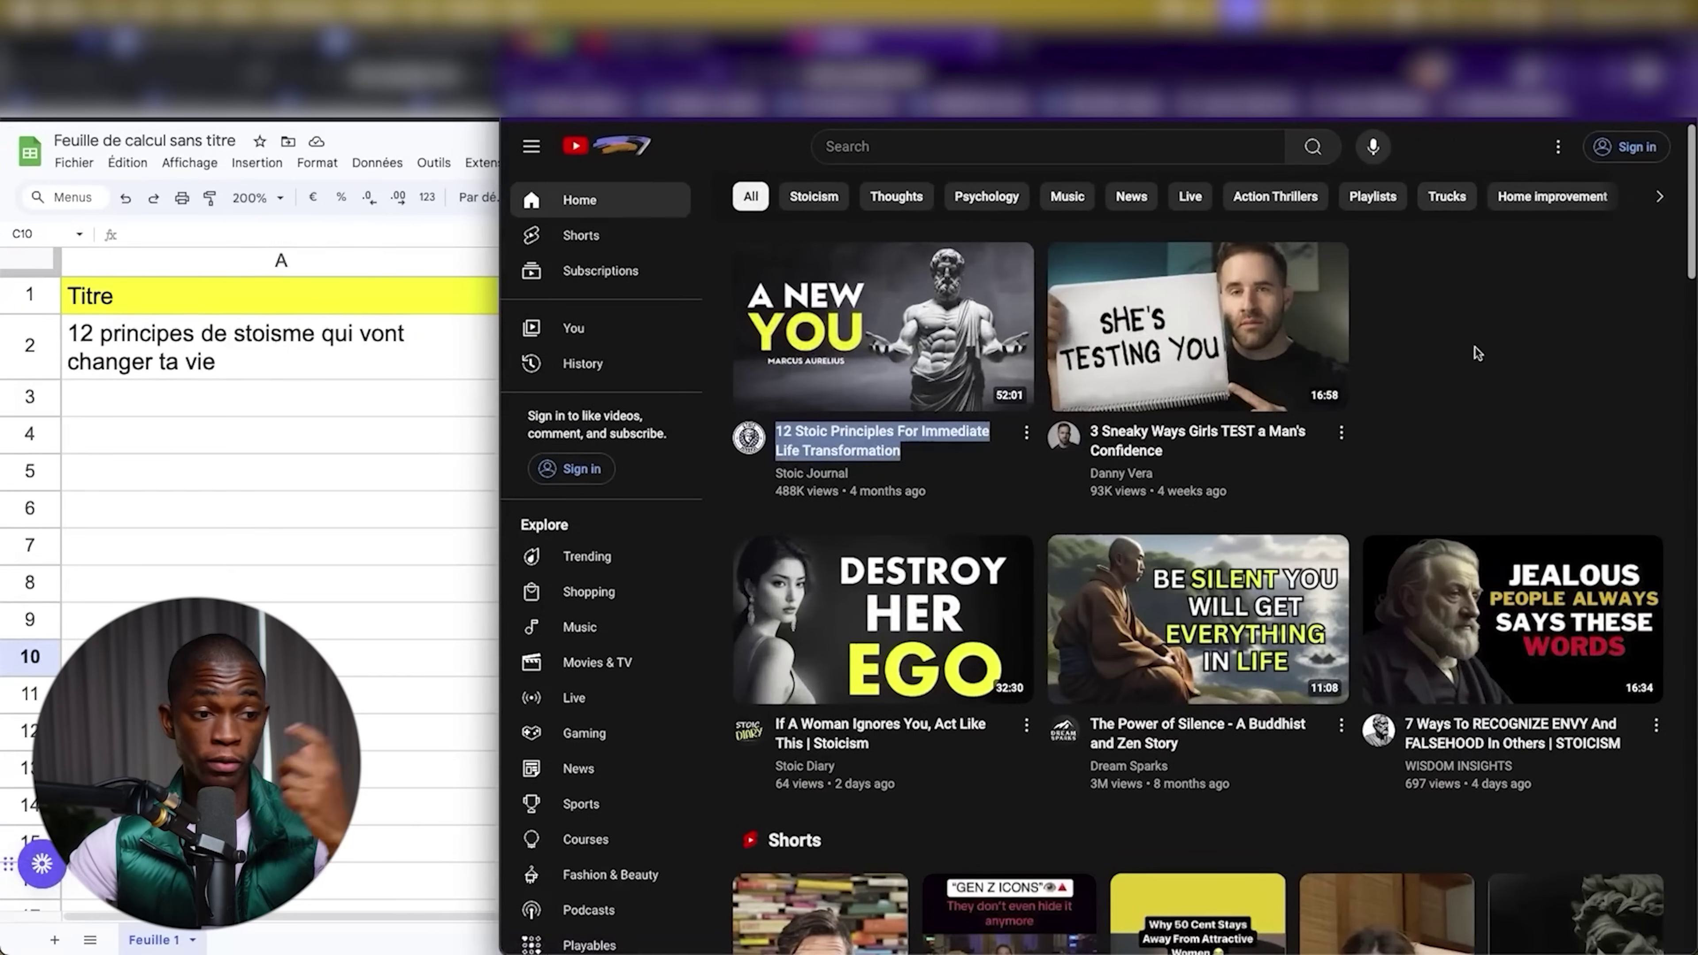
scroll(1334, 724, "down", 2)
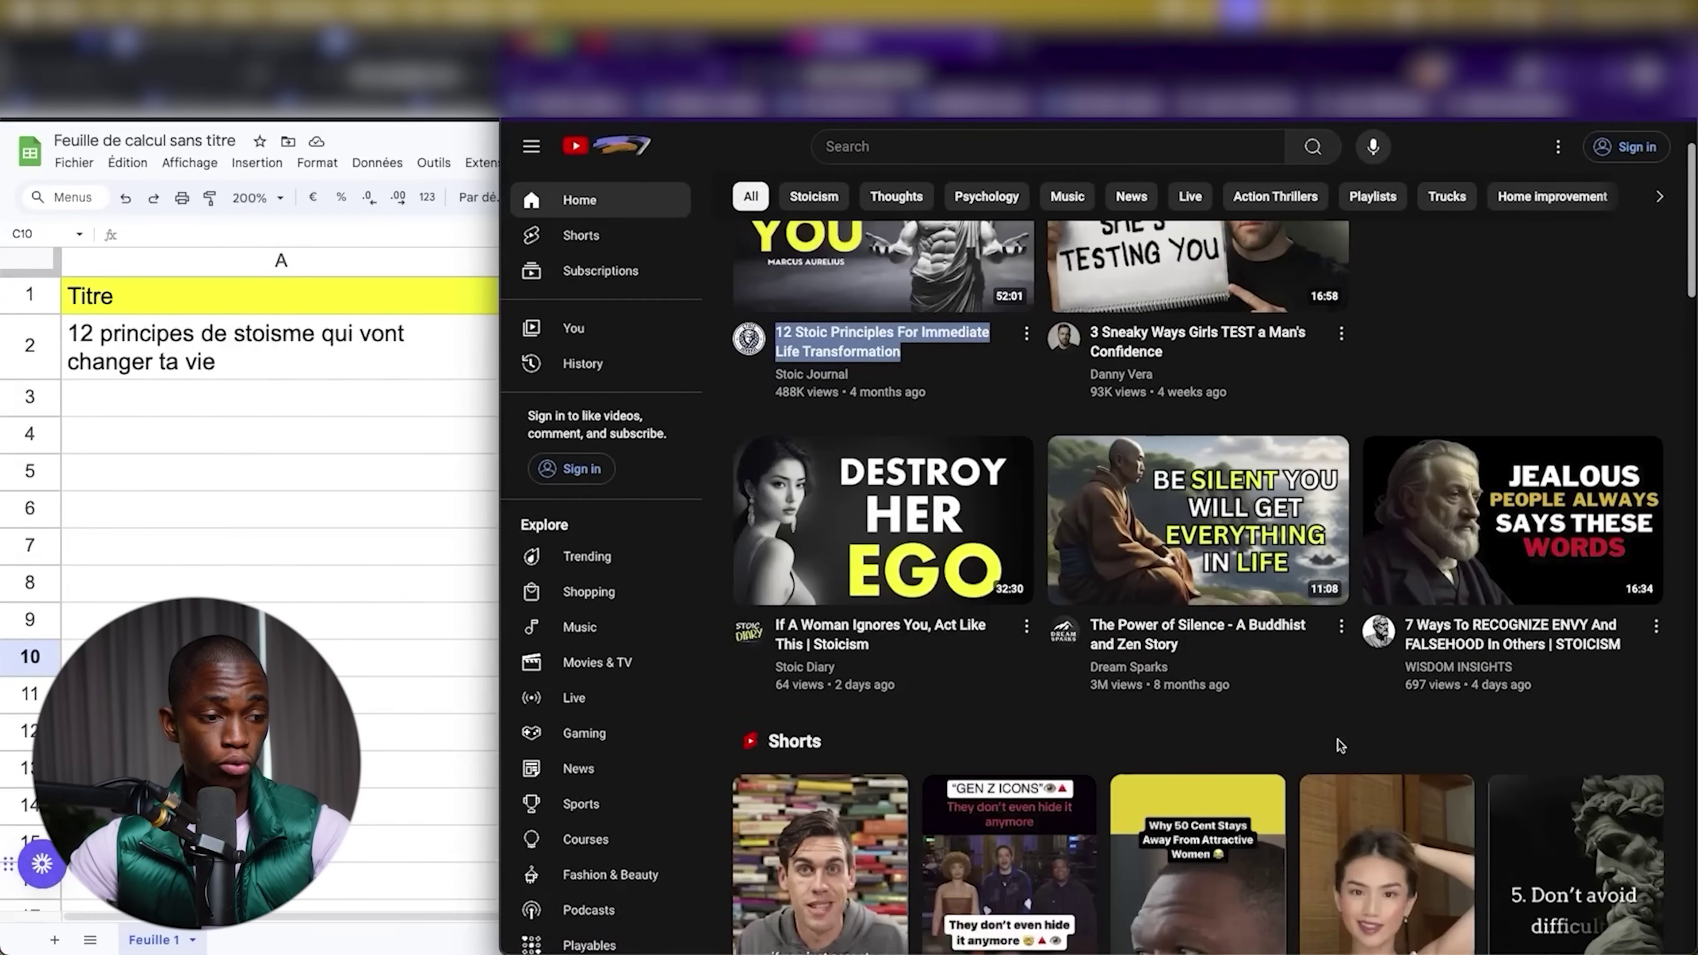
scroll(1334, 724, "down", 1)
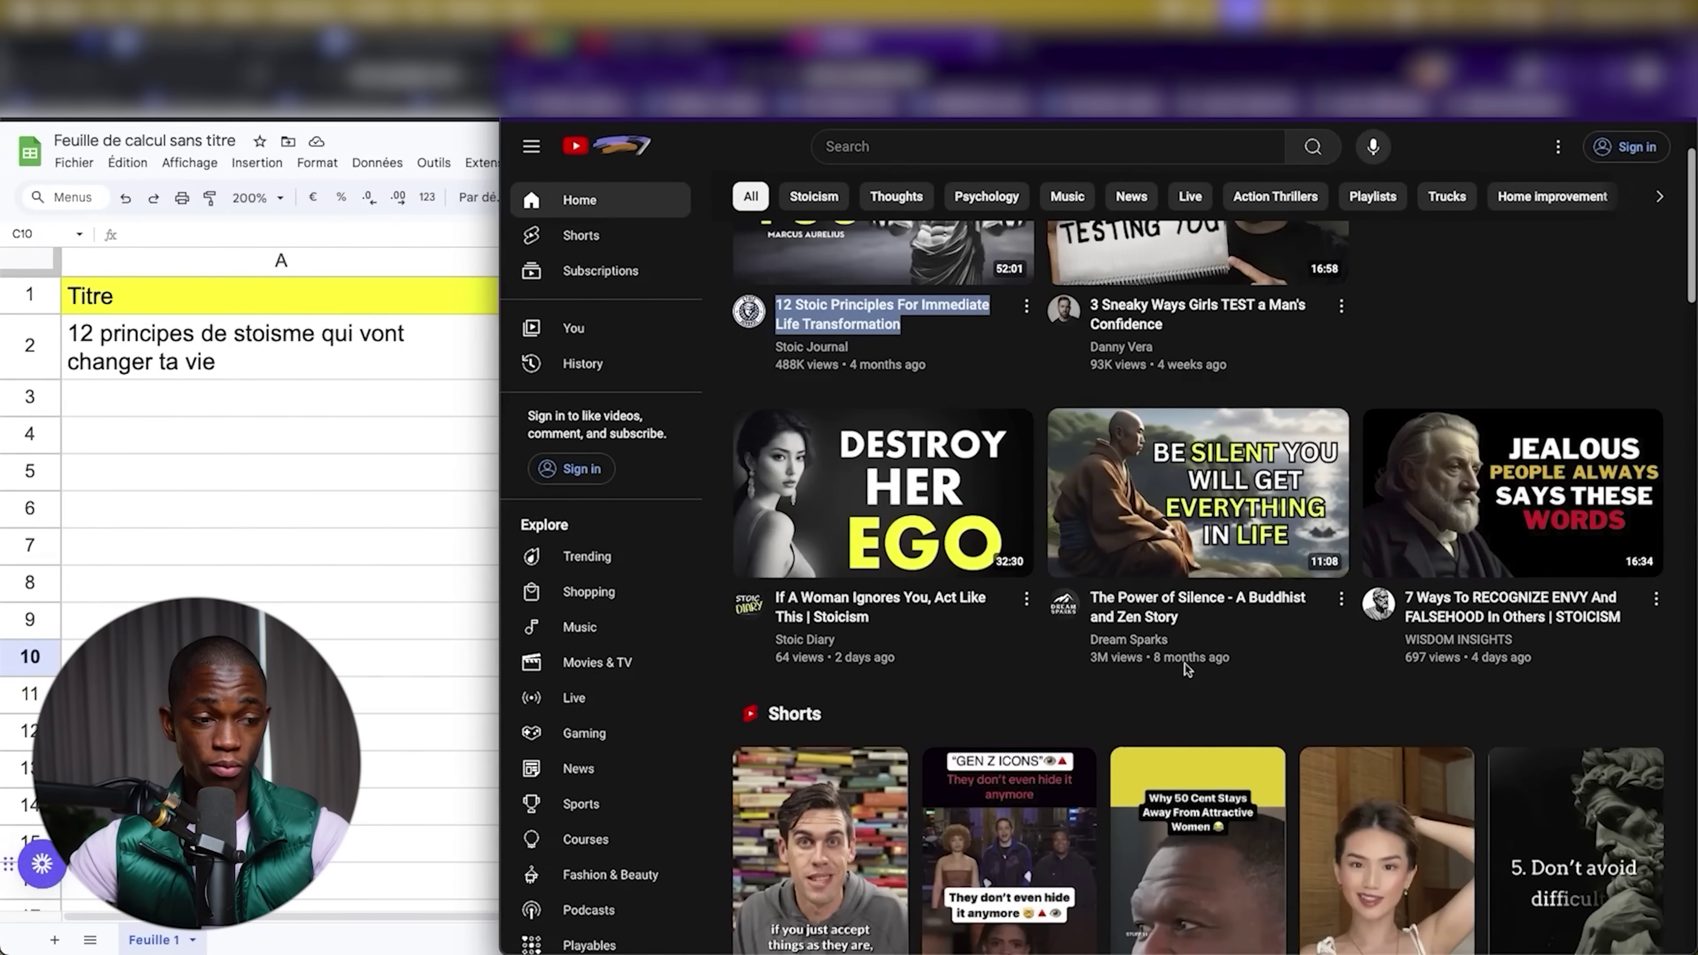
right_click(1167, 602)
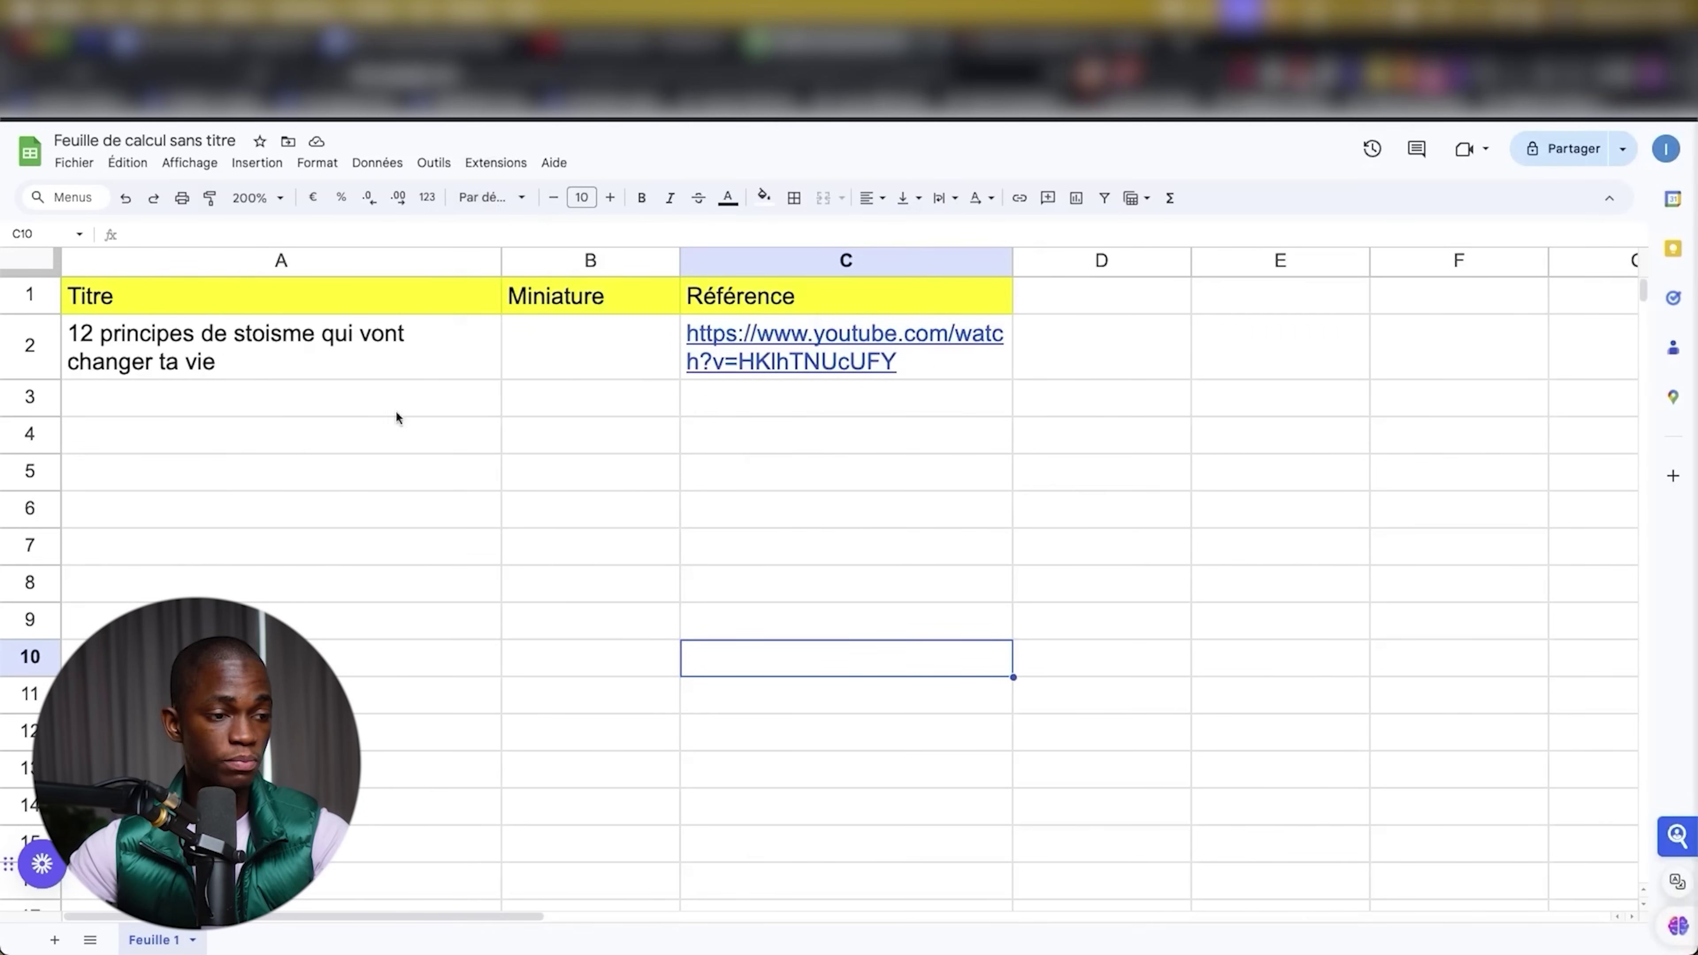
left_click(783, 404)
key("super+v")
key("Home")
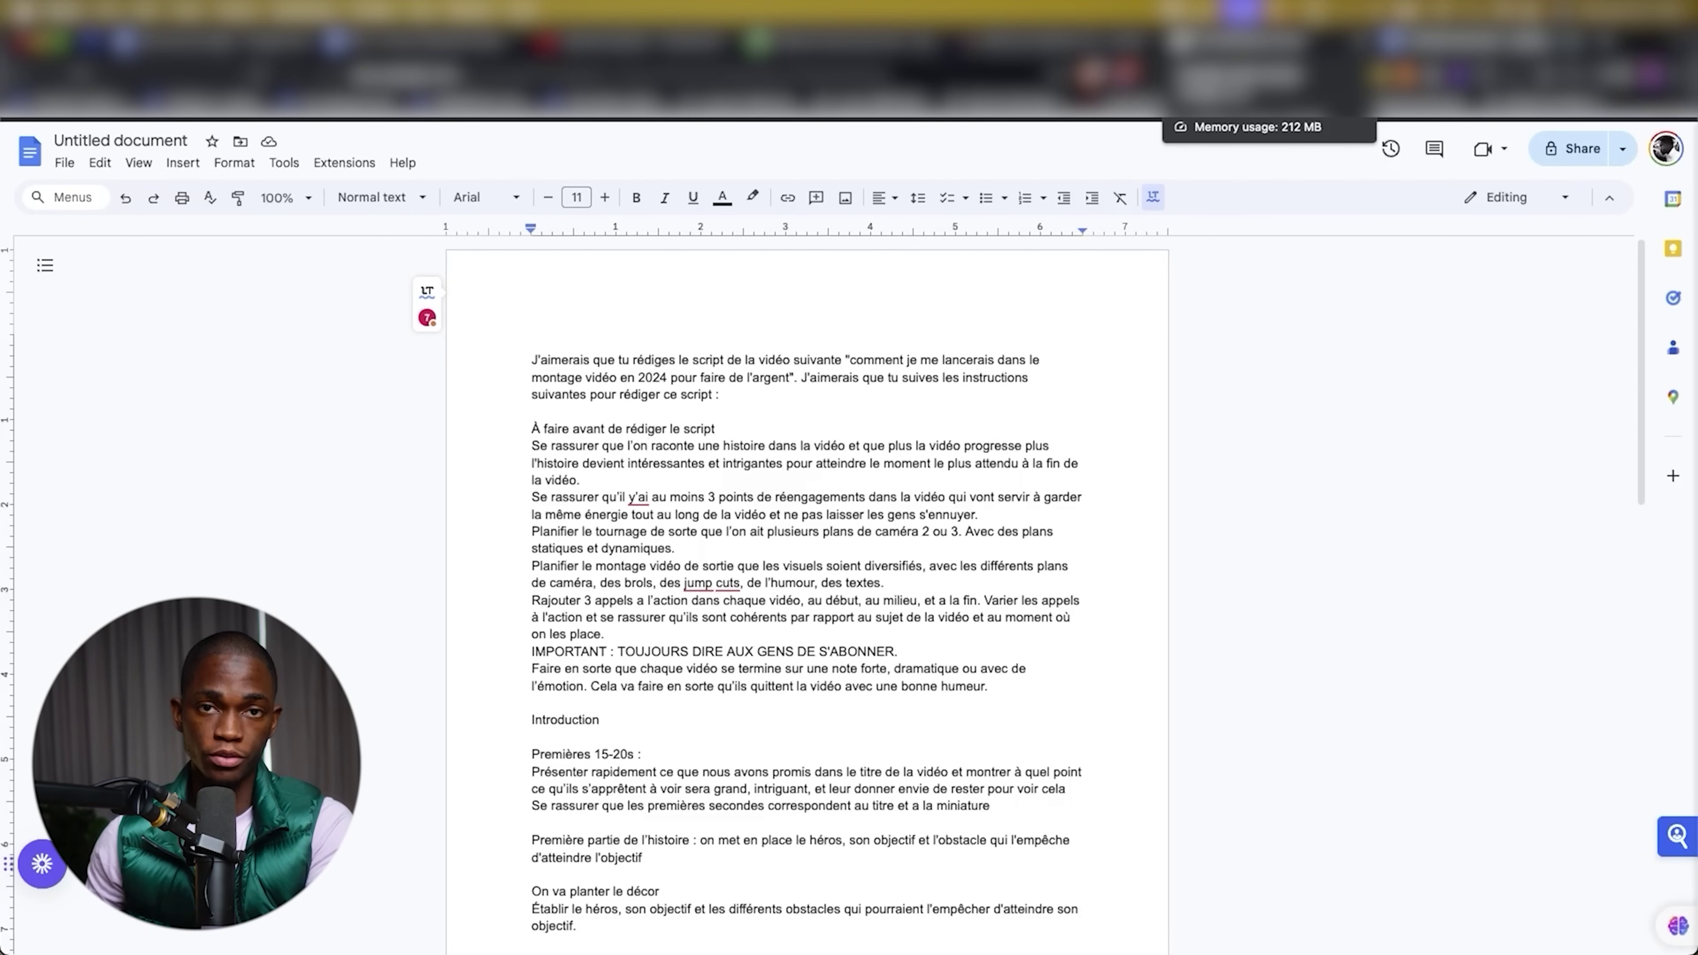
Bold the quoted video title in the first sentence of the Docs script prompt
left_click(1051, 281)
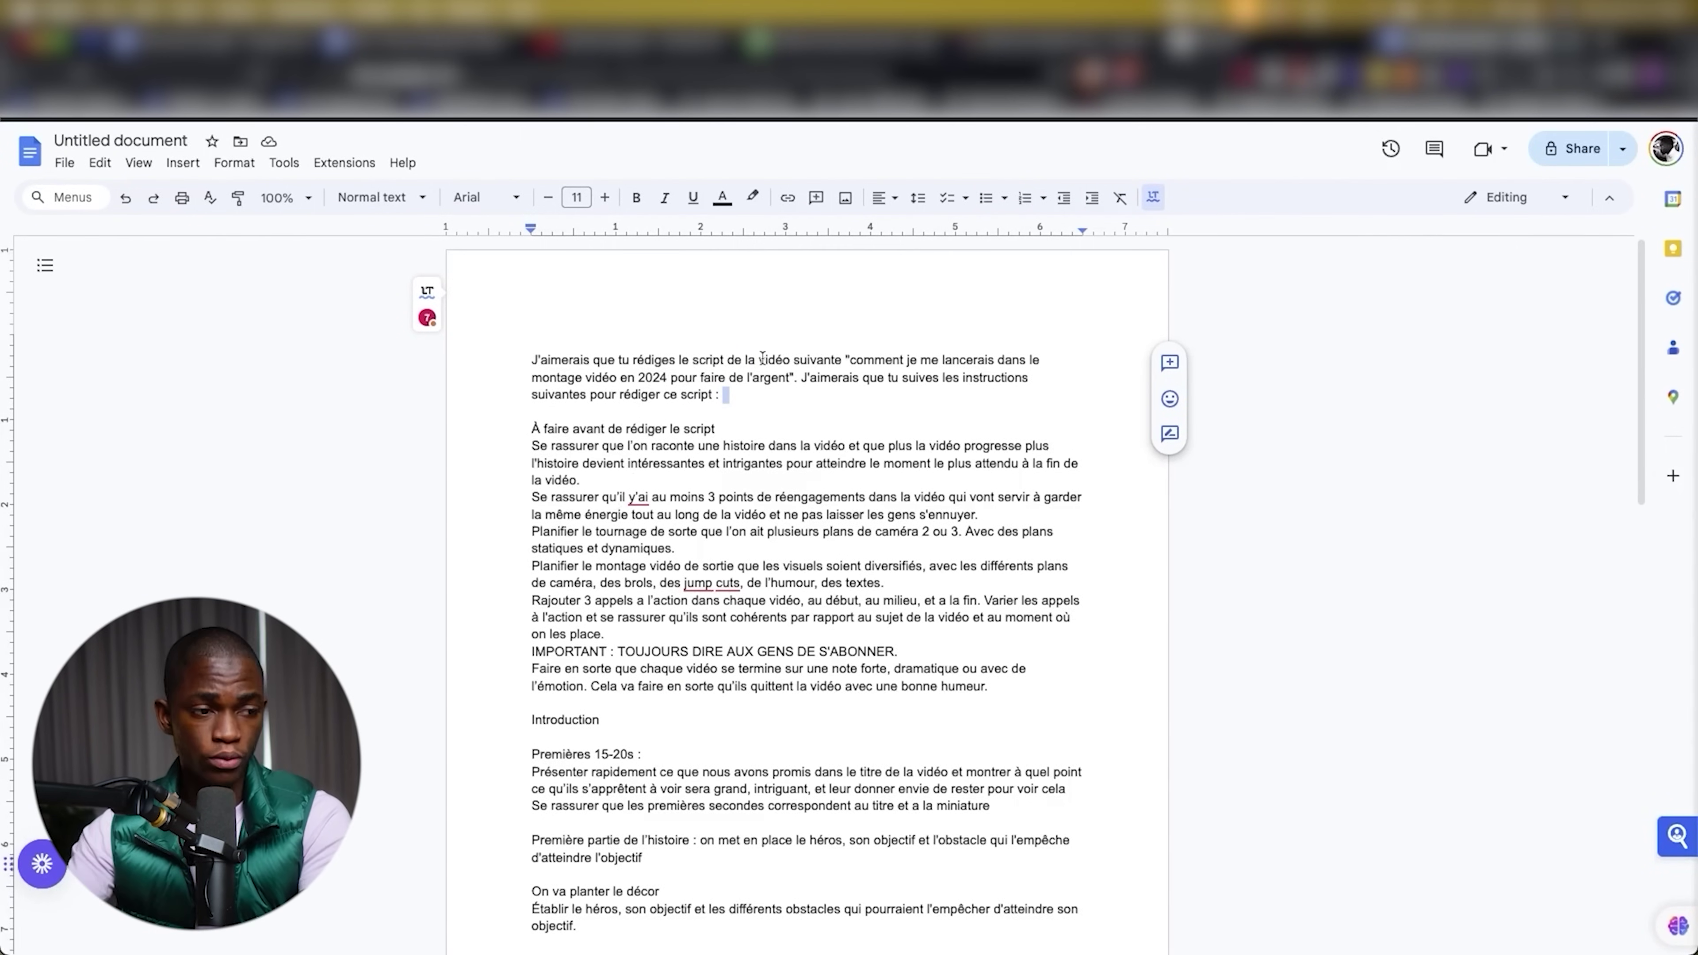
left_click(827, 388)
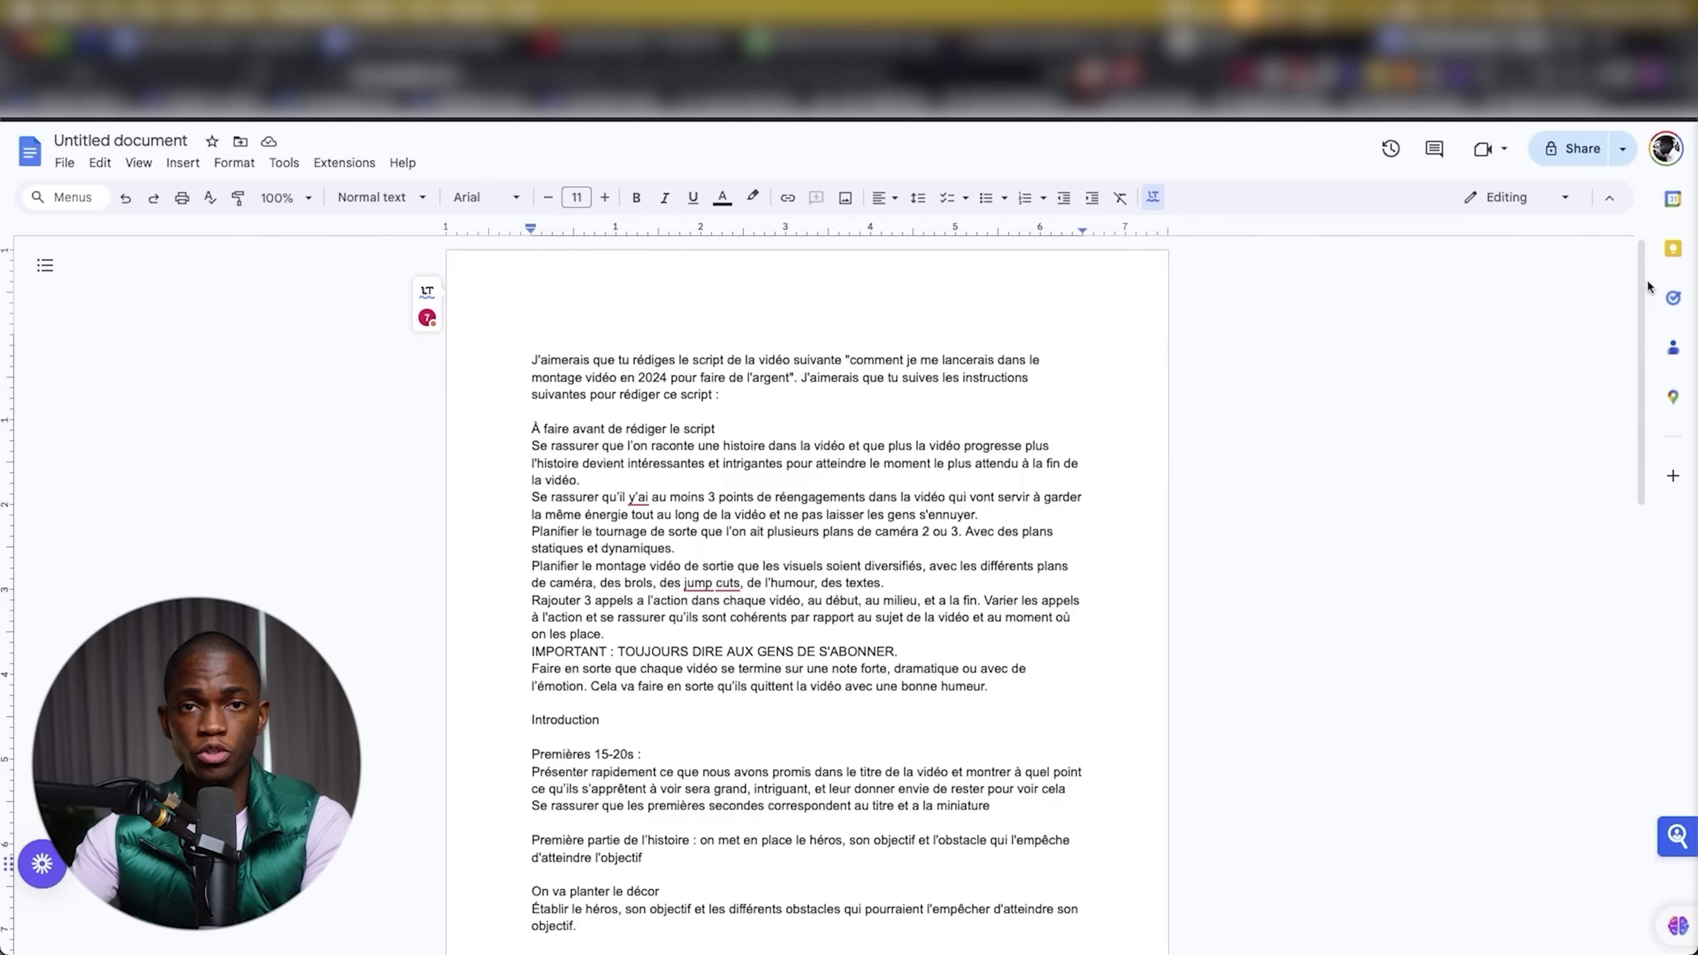
scroll(1646, 279, "down", 1)
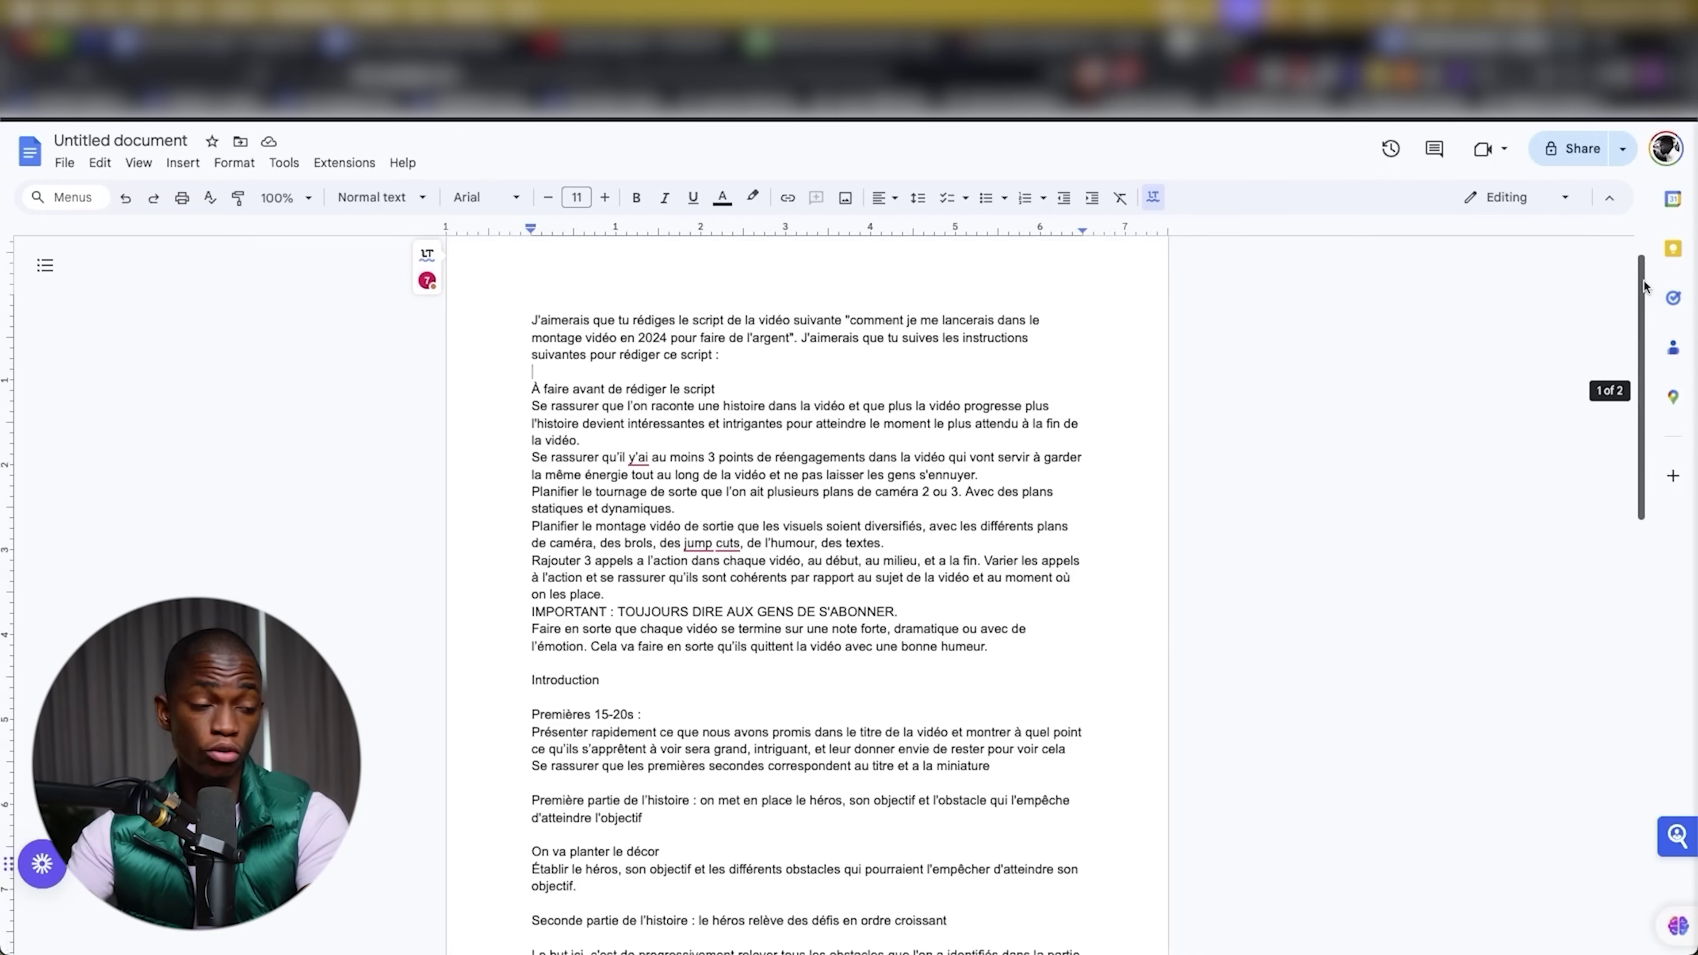
mouse_move(1644, 281)
left_mouse_down()
mouse_move(1640, 265)
mouse_move(1638, 588)
mouse_move(1640, 264)
left_mouse_up()
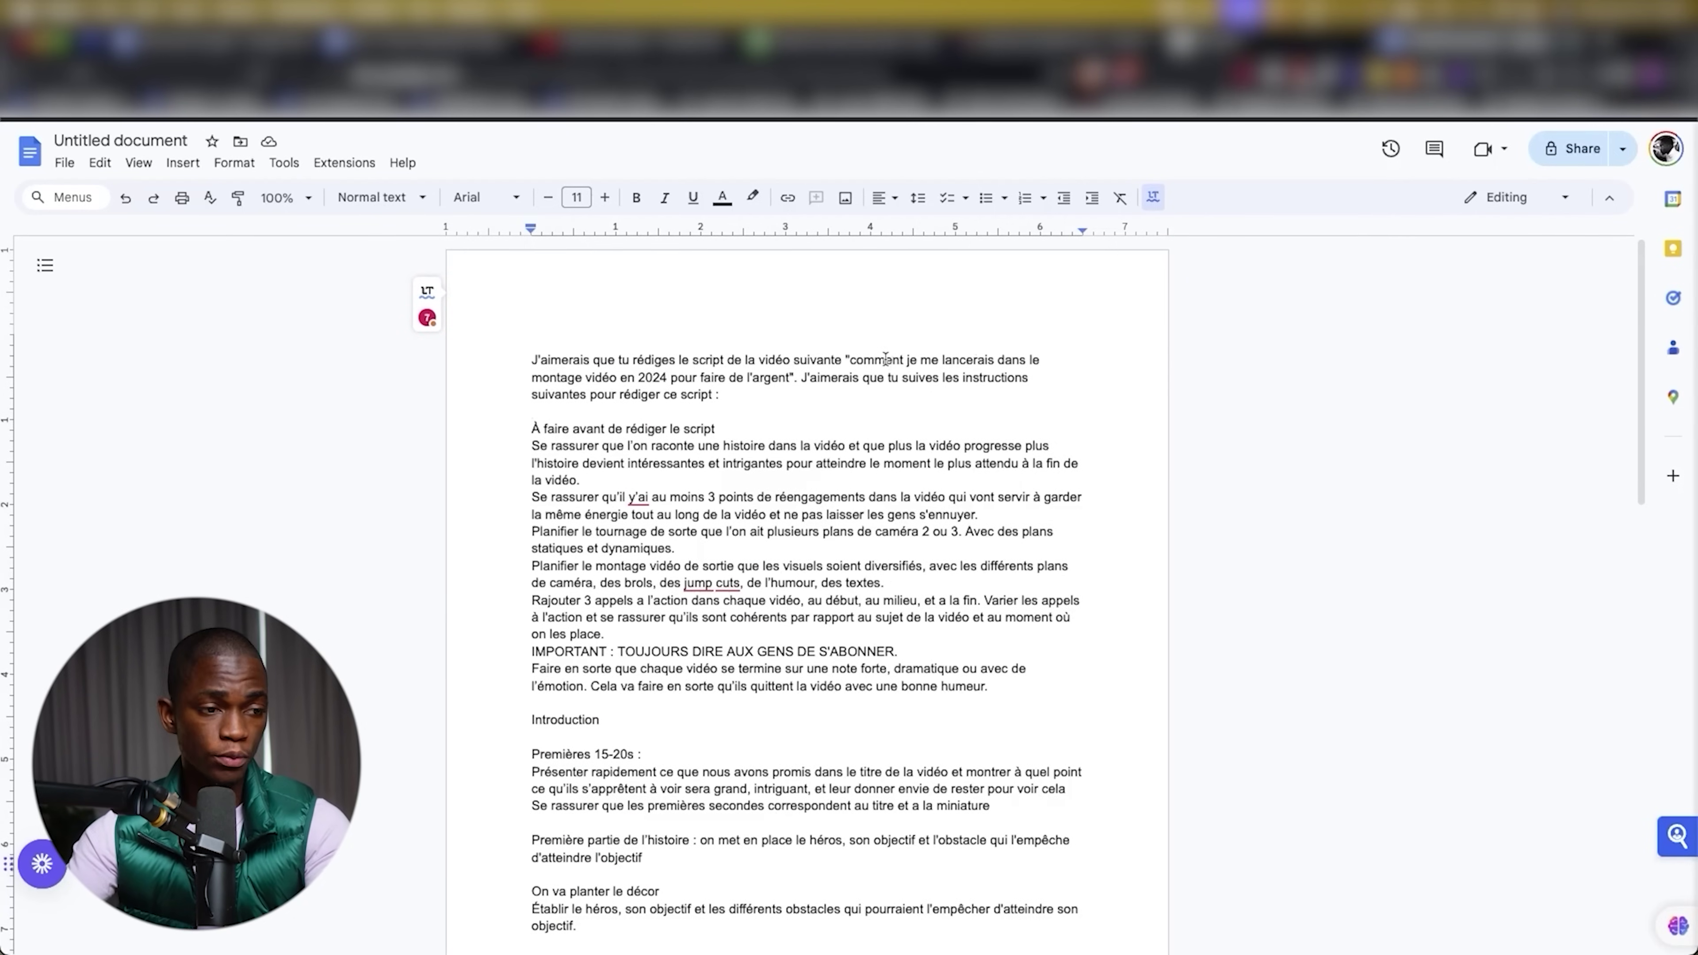
left_click_drag(847, 359, 687, 399)
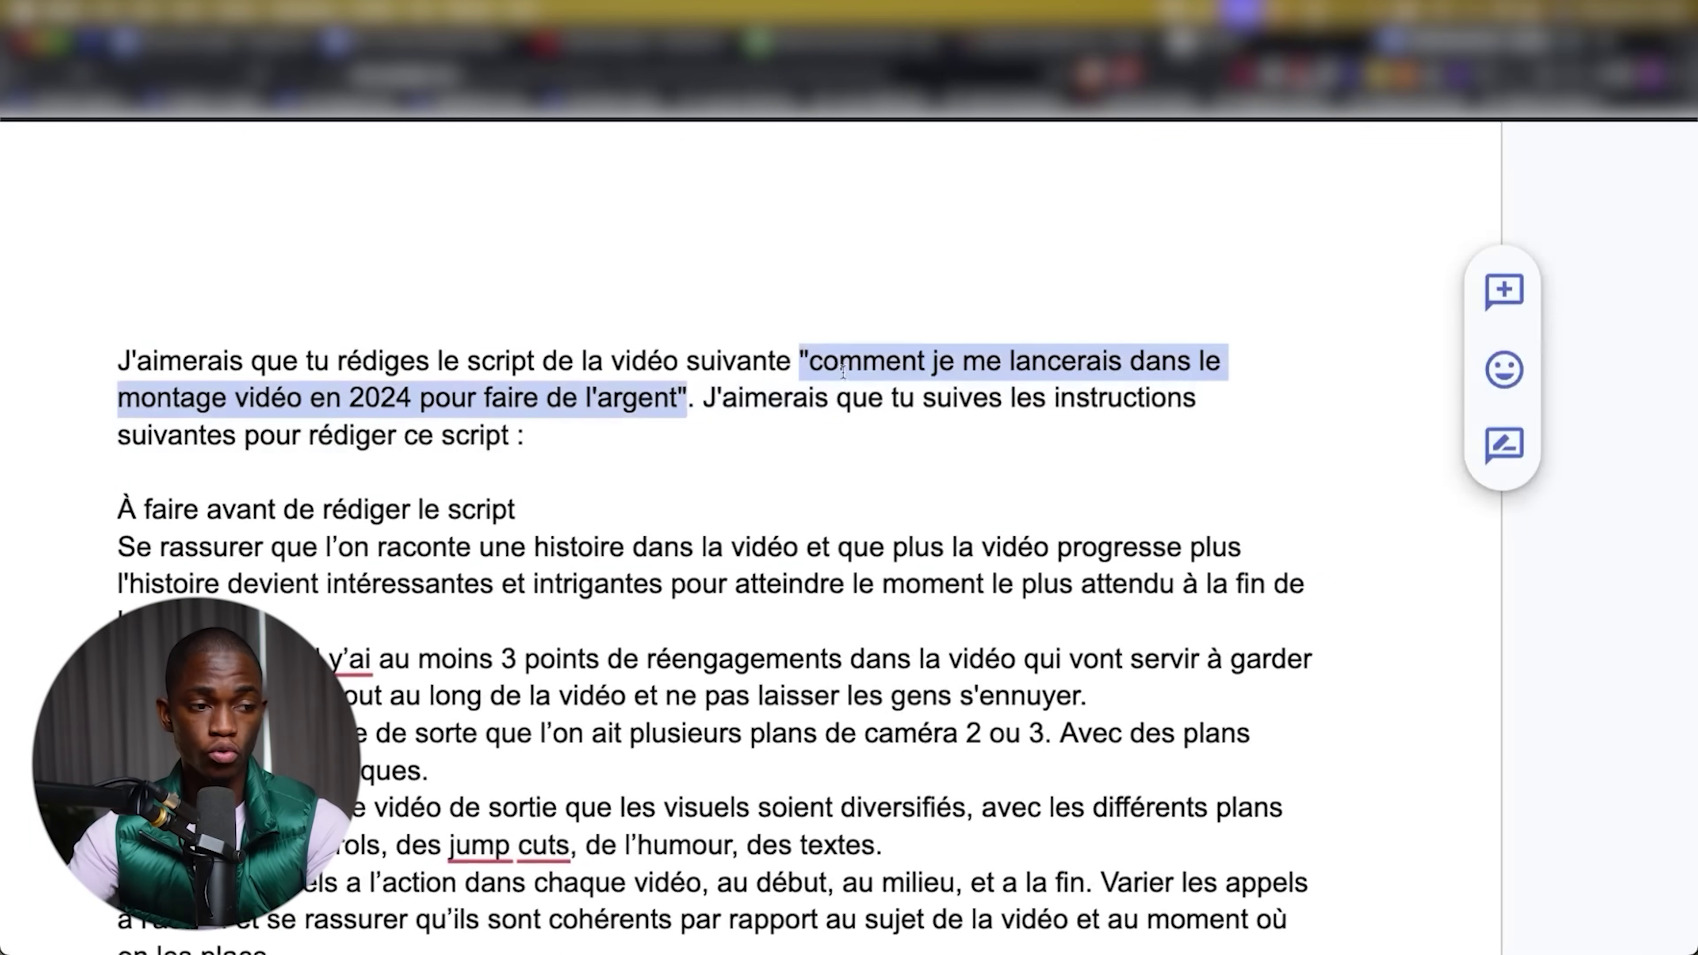
left_click(345, 286)
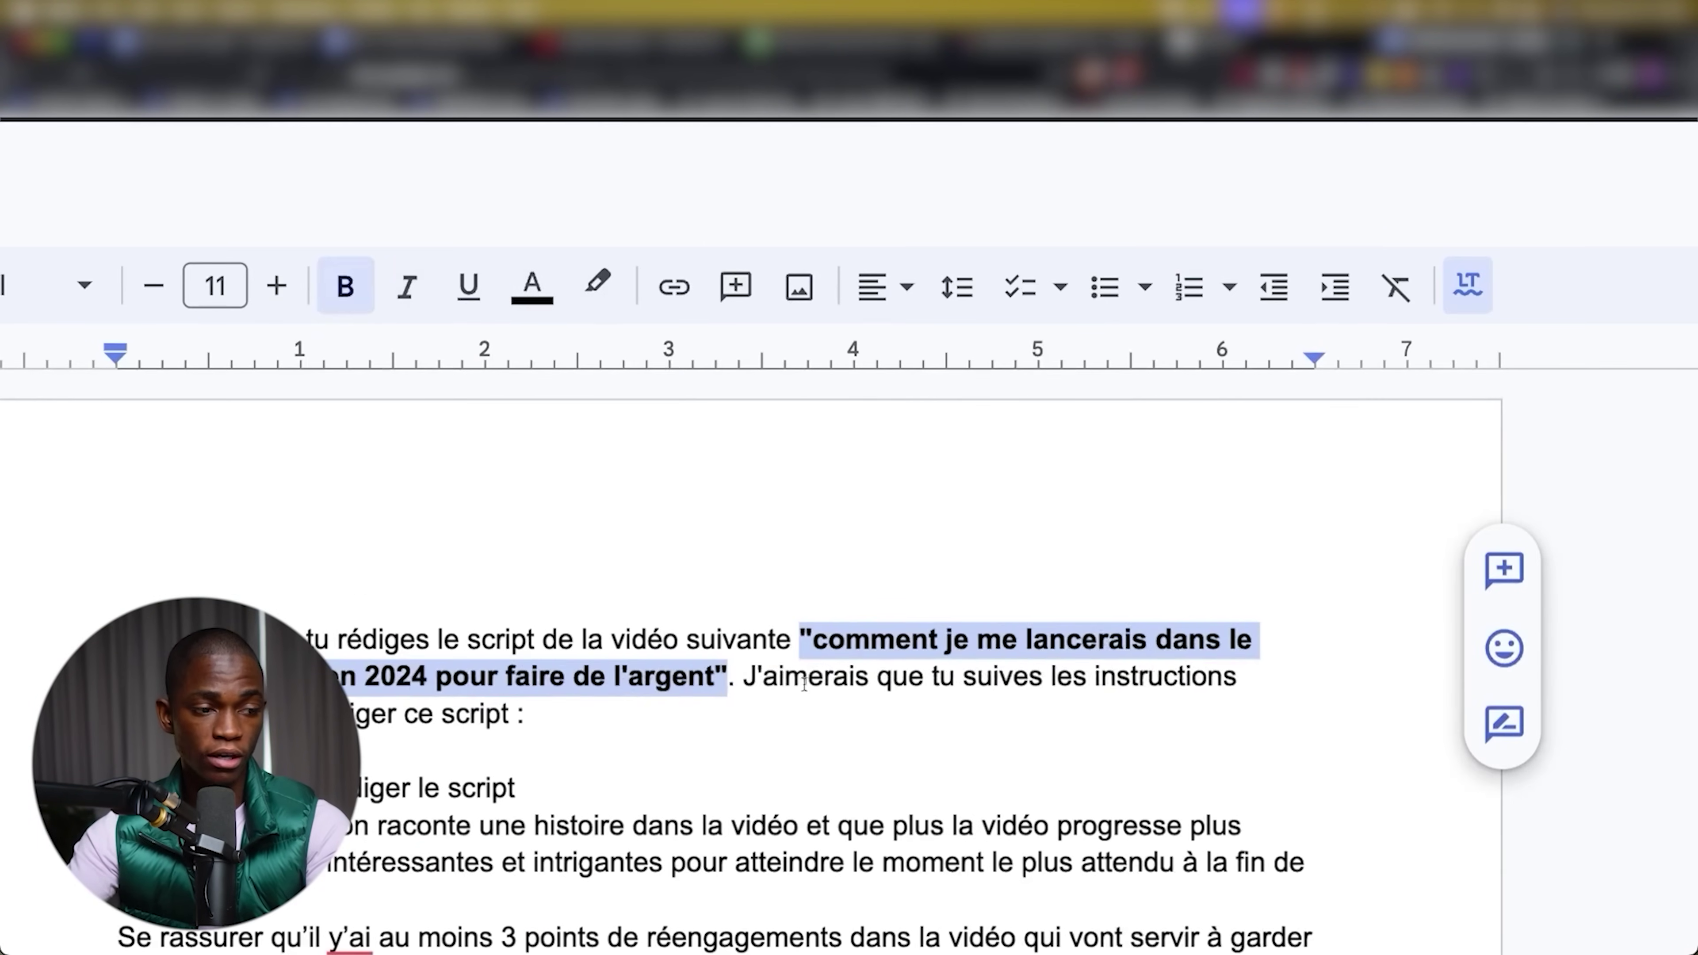
left_click(413, 815)
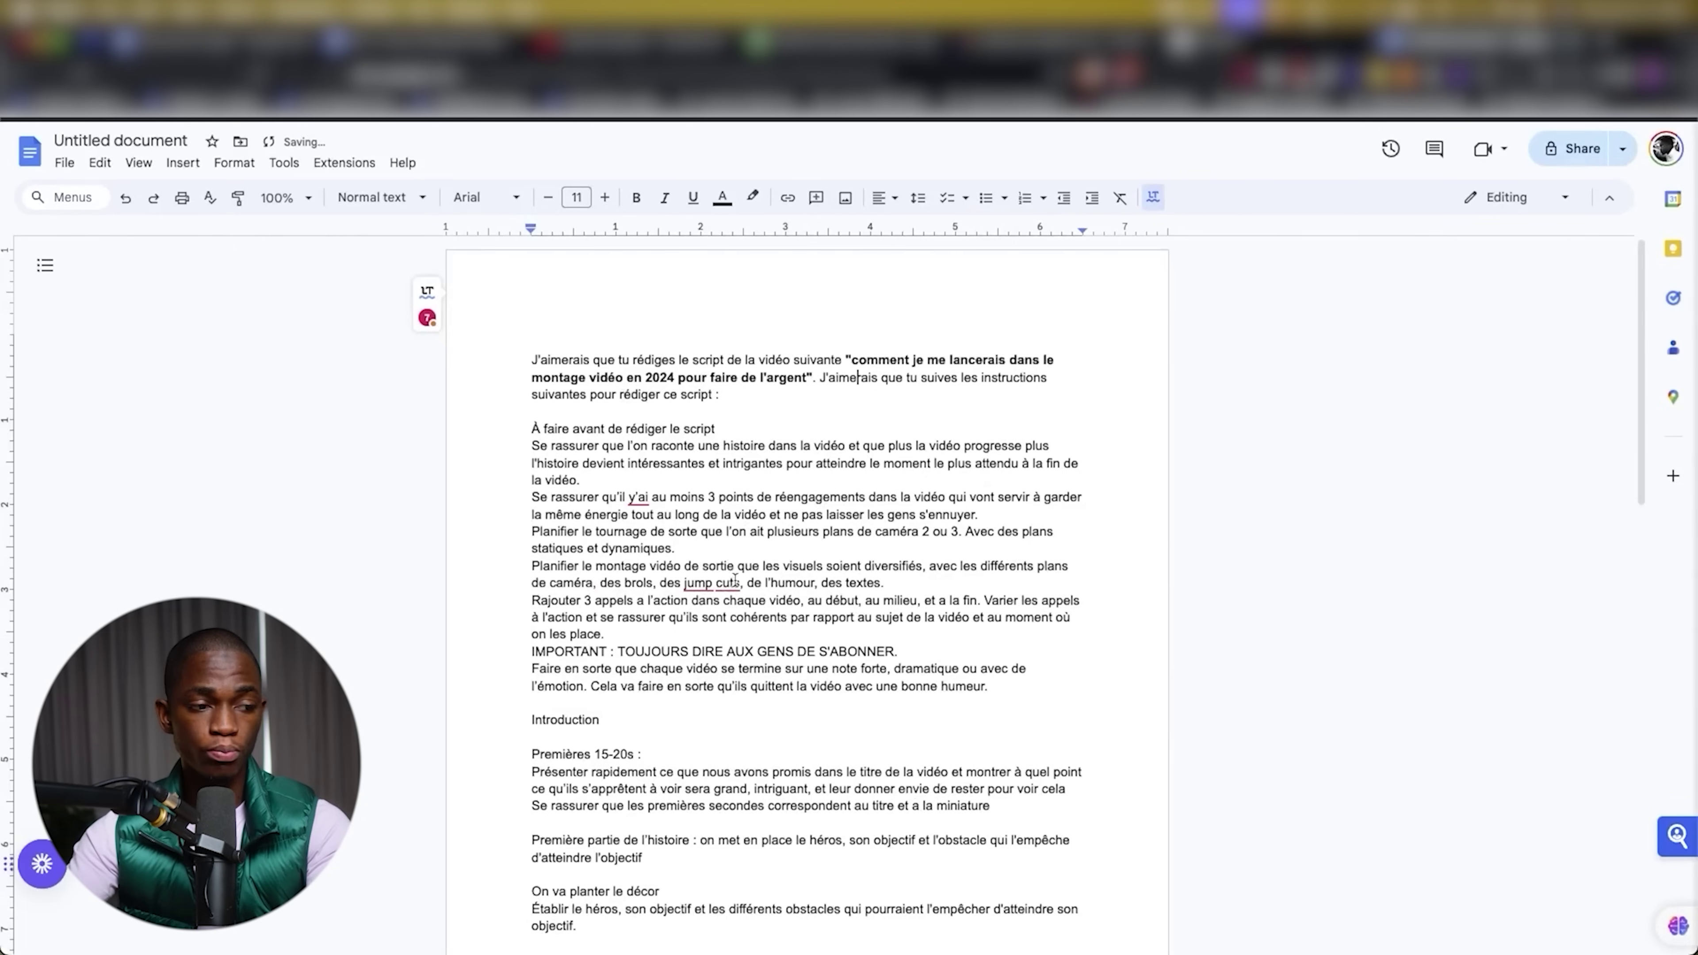
scroll(734, 580, "down", 10)
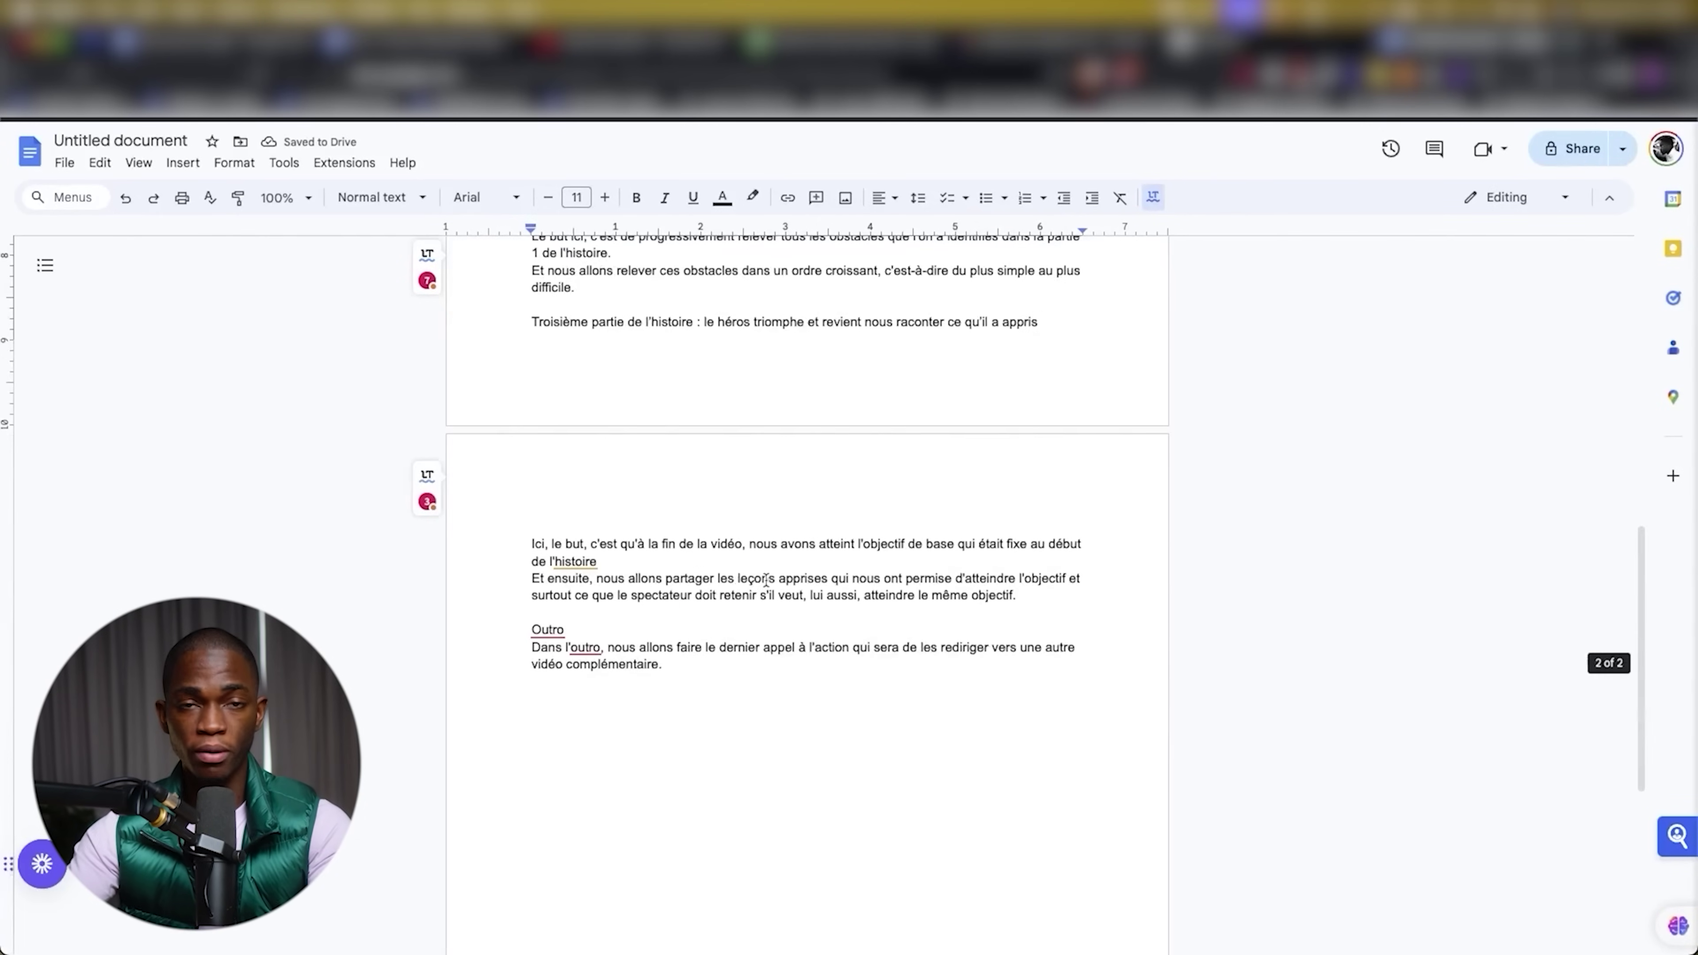
scroll(769, 582, "up", 10)
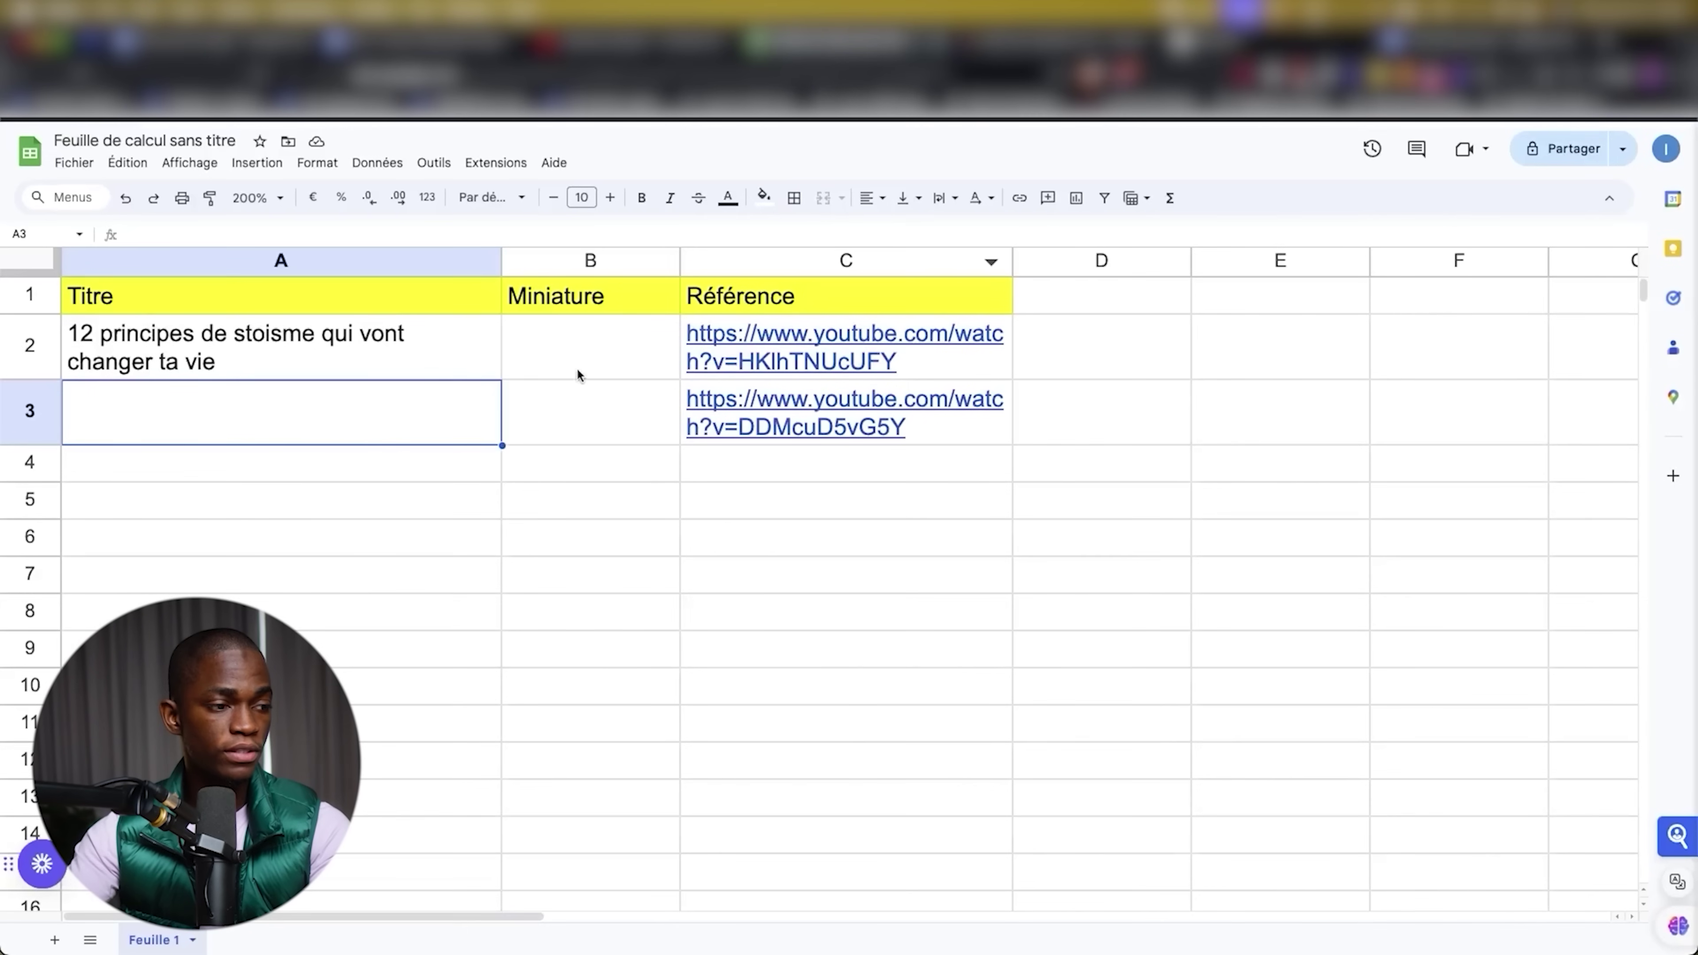
Replace the prompt's quoted title with the A2 title, then select the whole prompt
double_click(250, 350)
triple_click(192, 333)
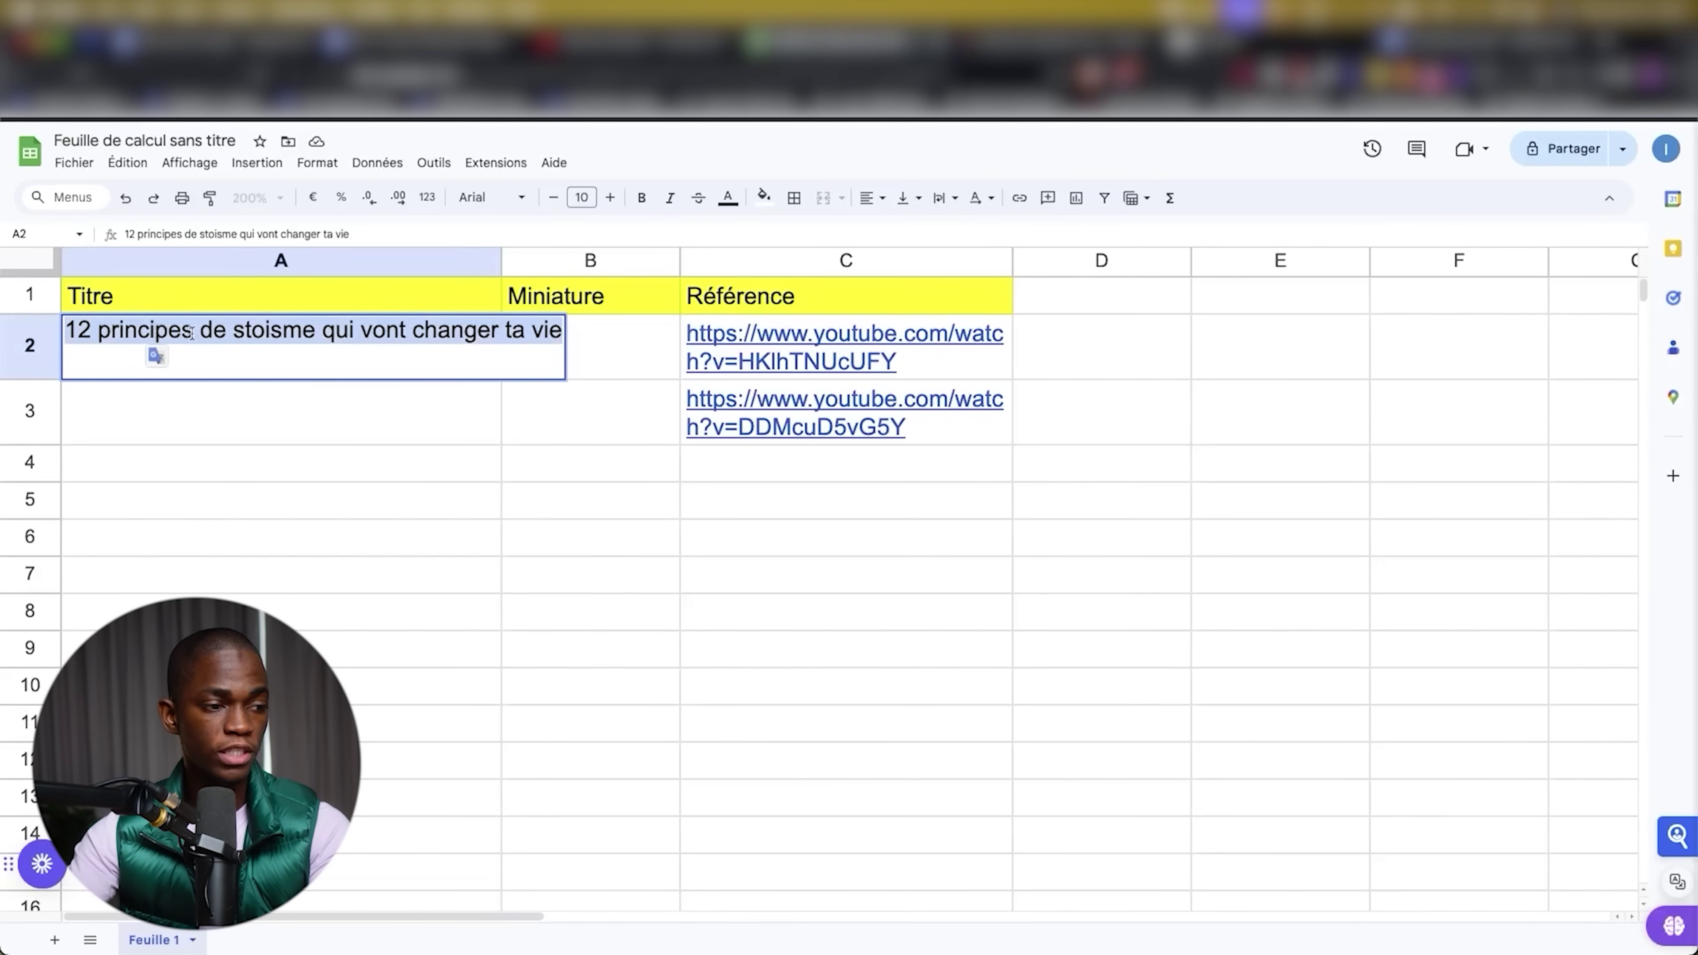
right_click(249, 327)
left_click(275, 473)
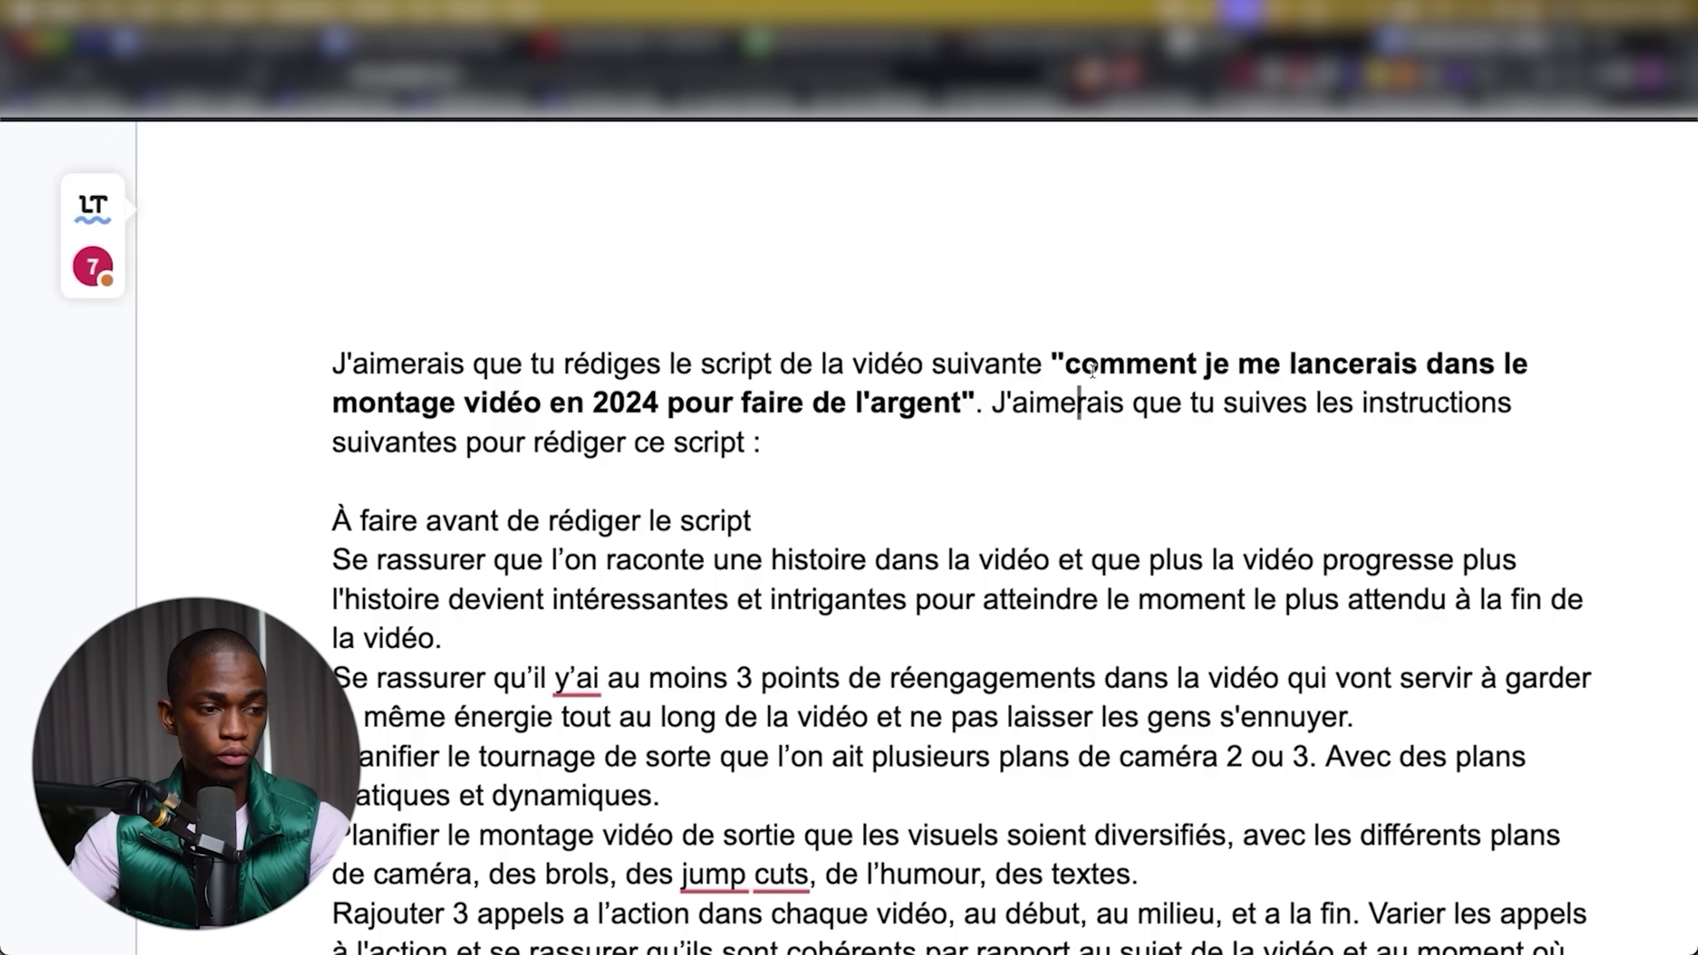
left_click_drag(1093, 370, 956, 406)
right_click(940, 409)
scroll(939, 410, "down", 4)
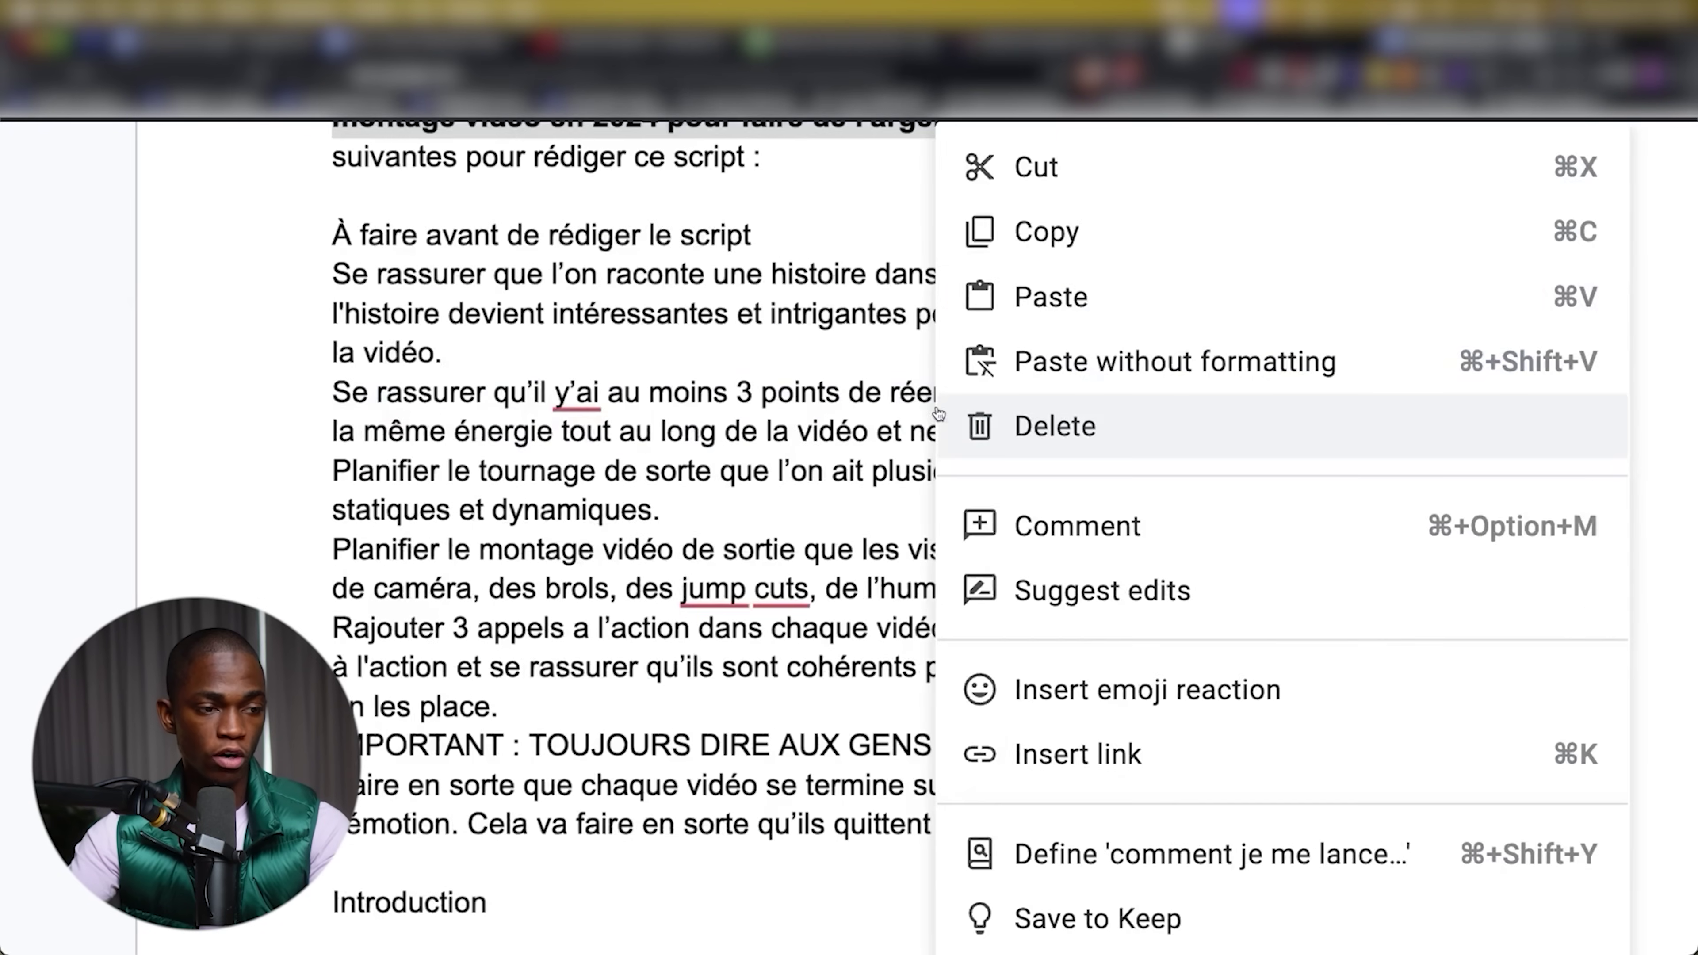
left_click(1137, 331)
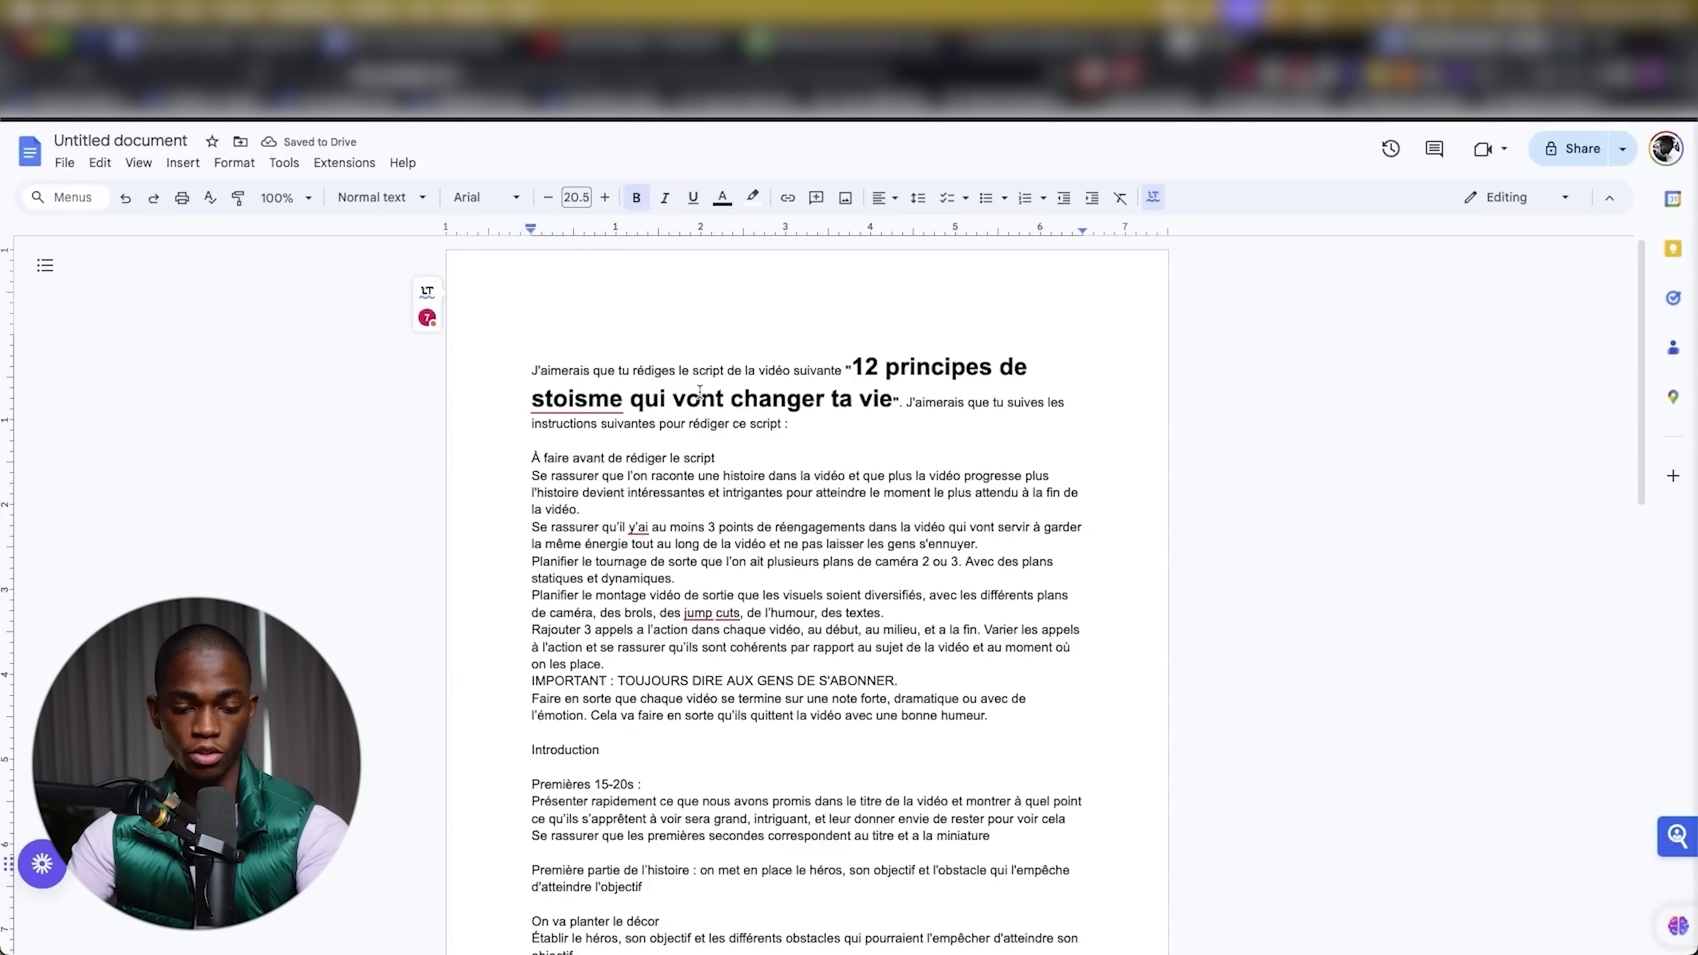
key("super+a")
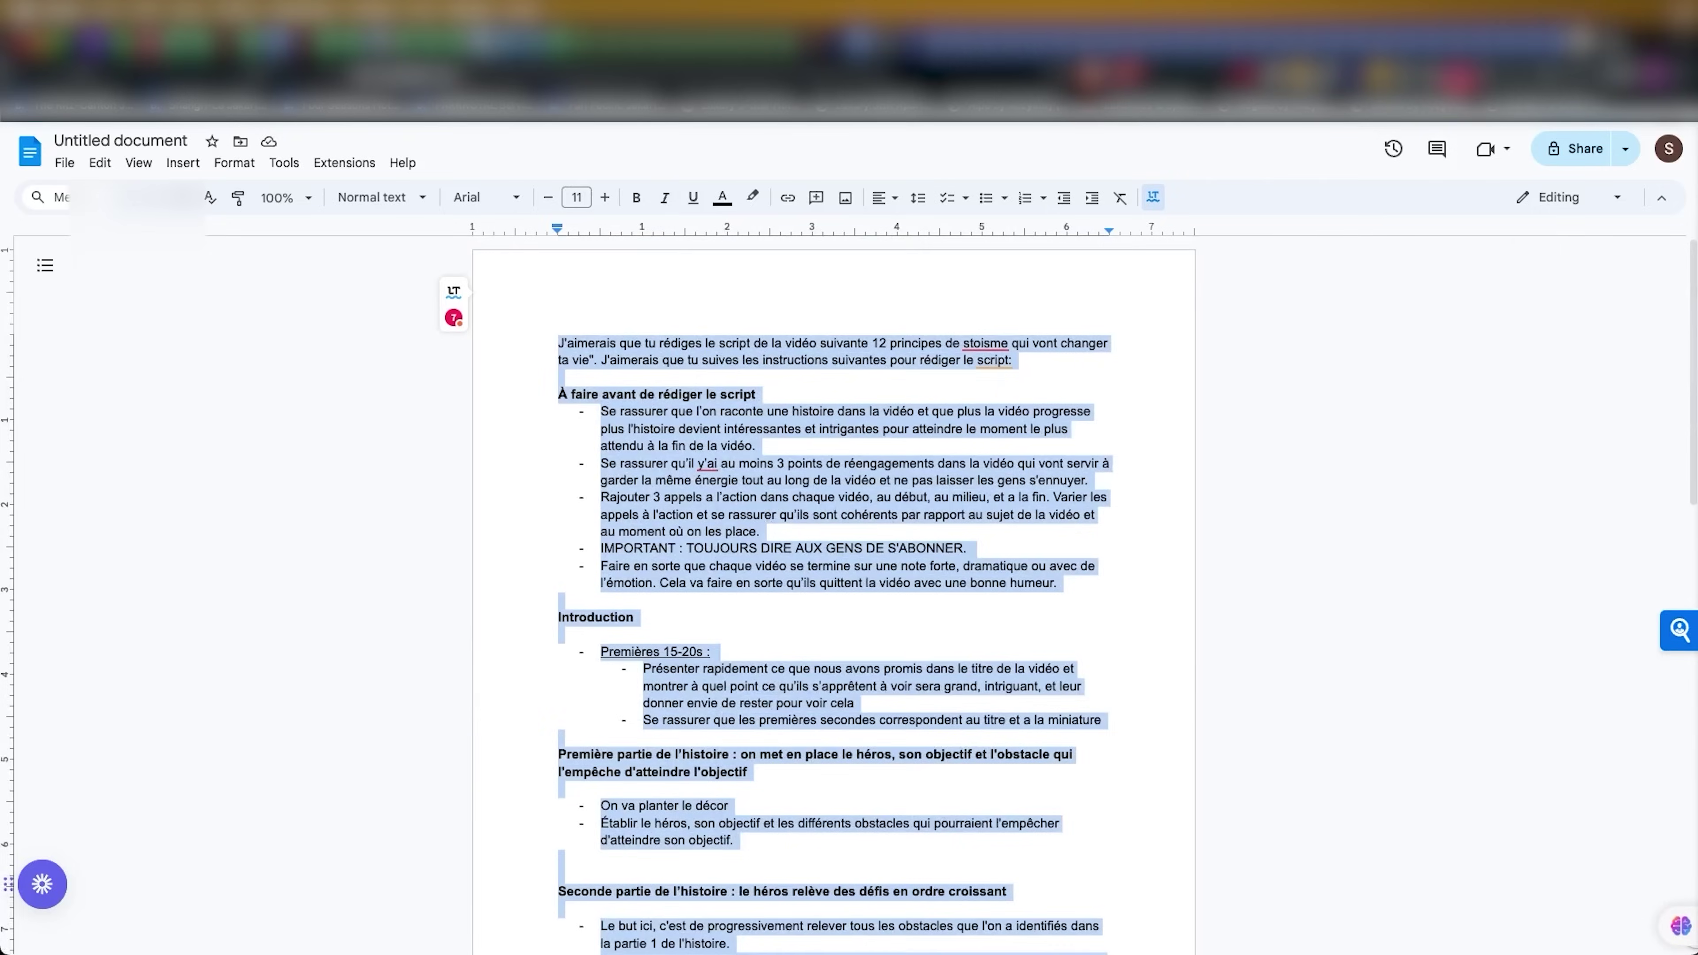
key("super+t")
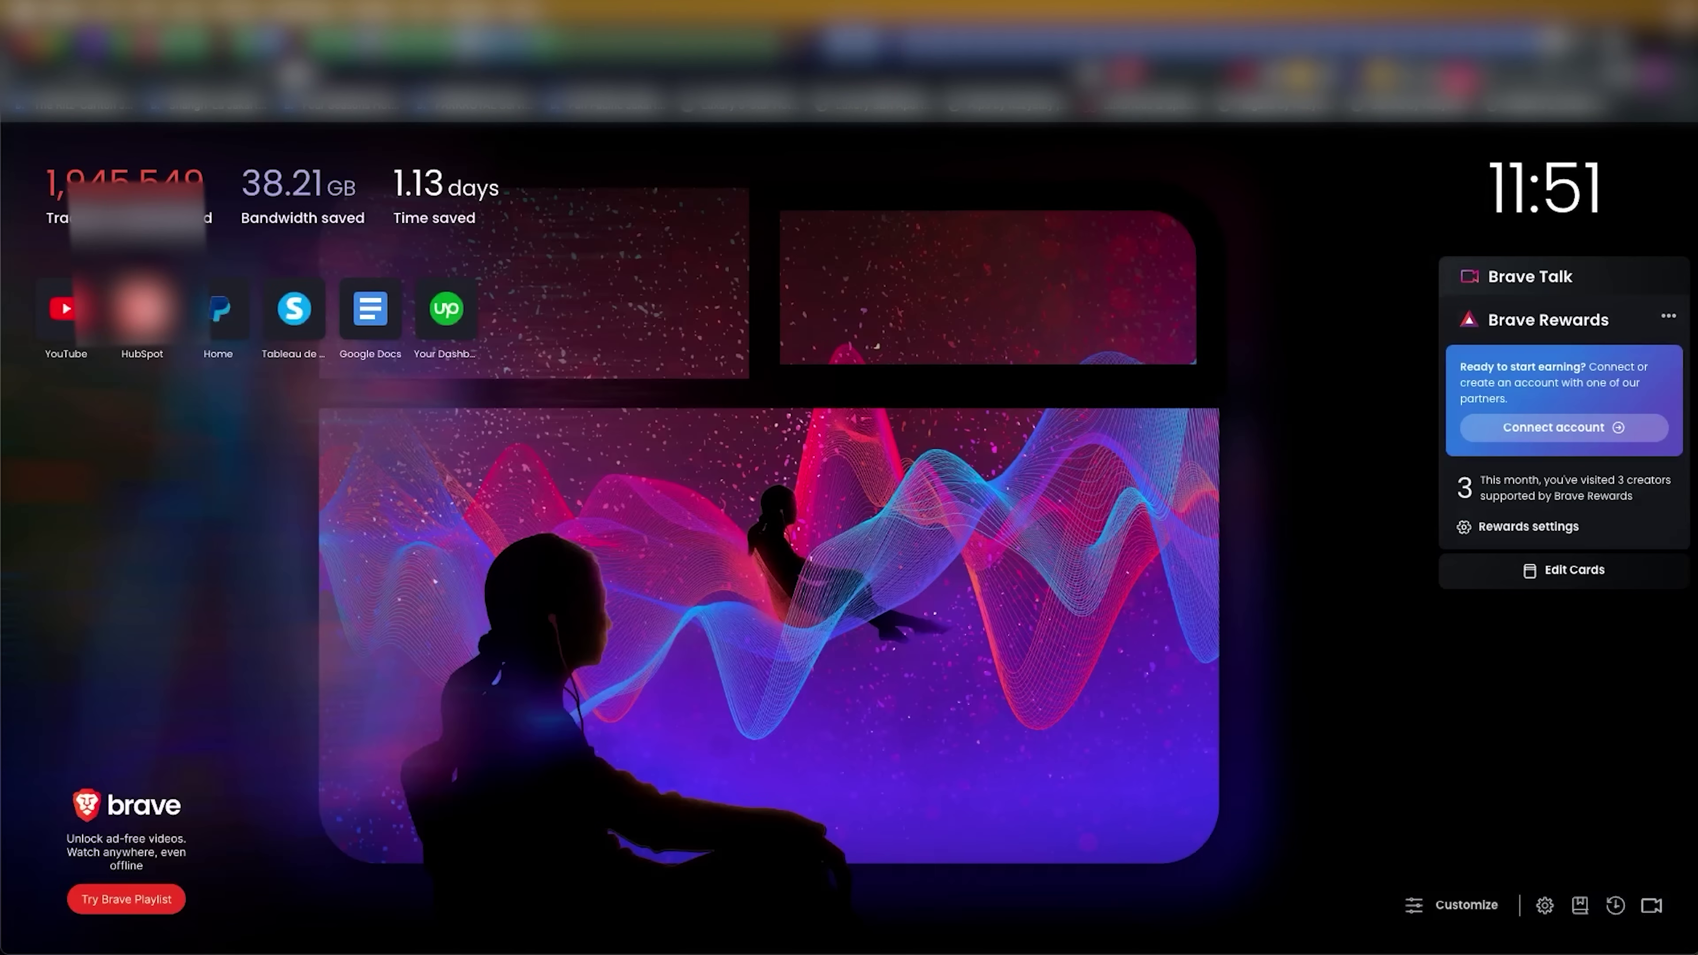
Search for invideo and go to the invideo AI login page
type("invideo - invideo.io/tools/talking-avatar/")
key("Return")
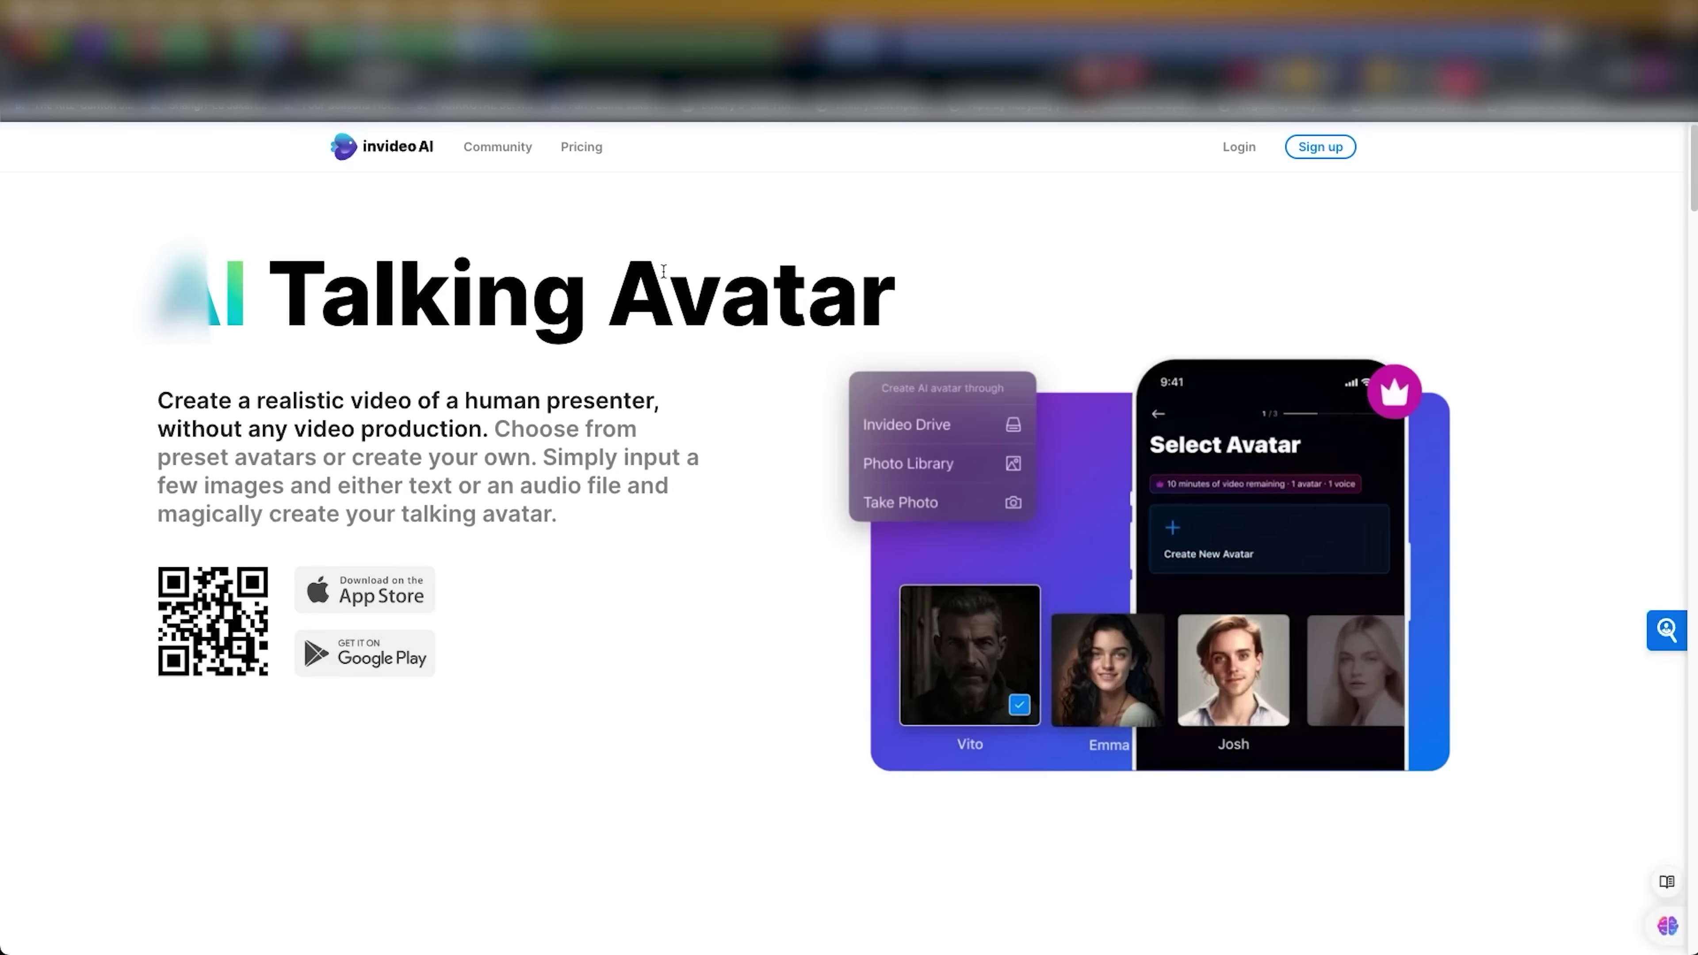
left_click(1240, 148)
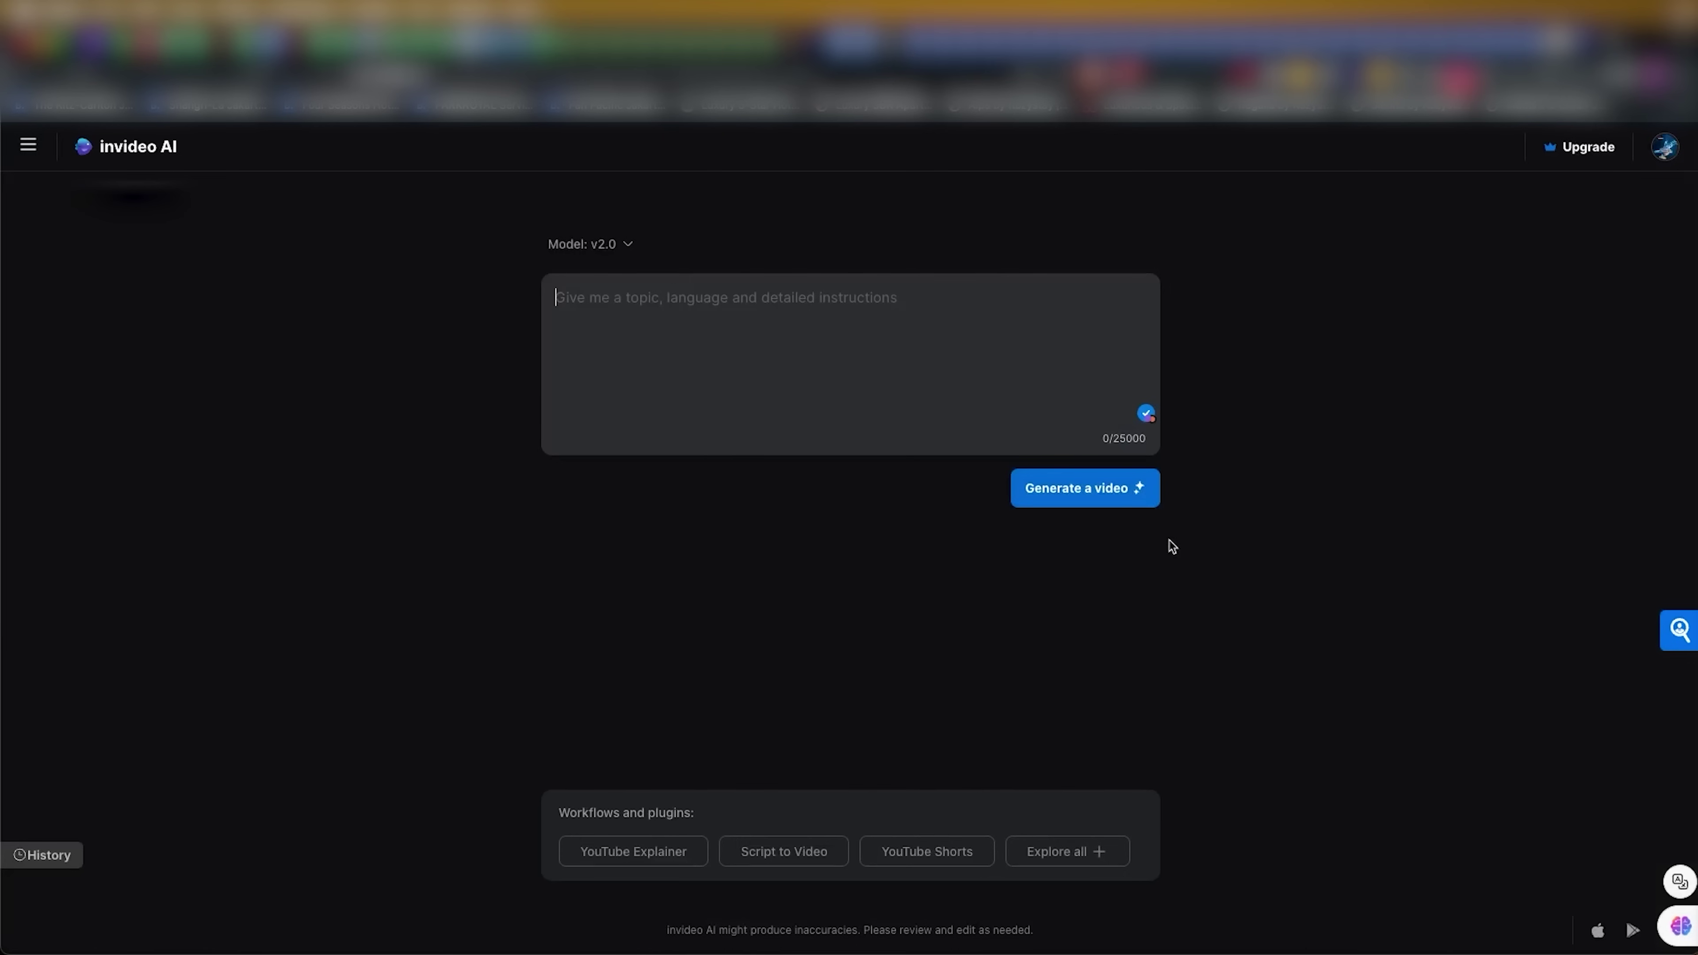
Paste the copied Stoicism script into the prompt box and generate a video
left_click(694, 303)
right_click(694, 302)
left_click(729, 427)
scroll(738, 418, "up", 15)
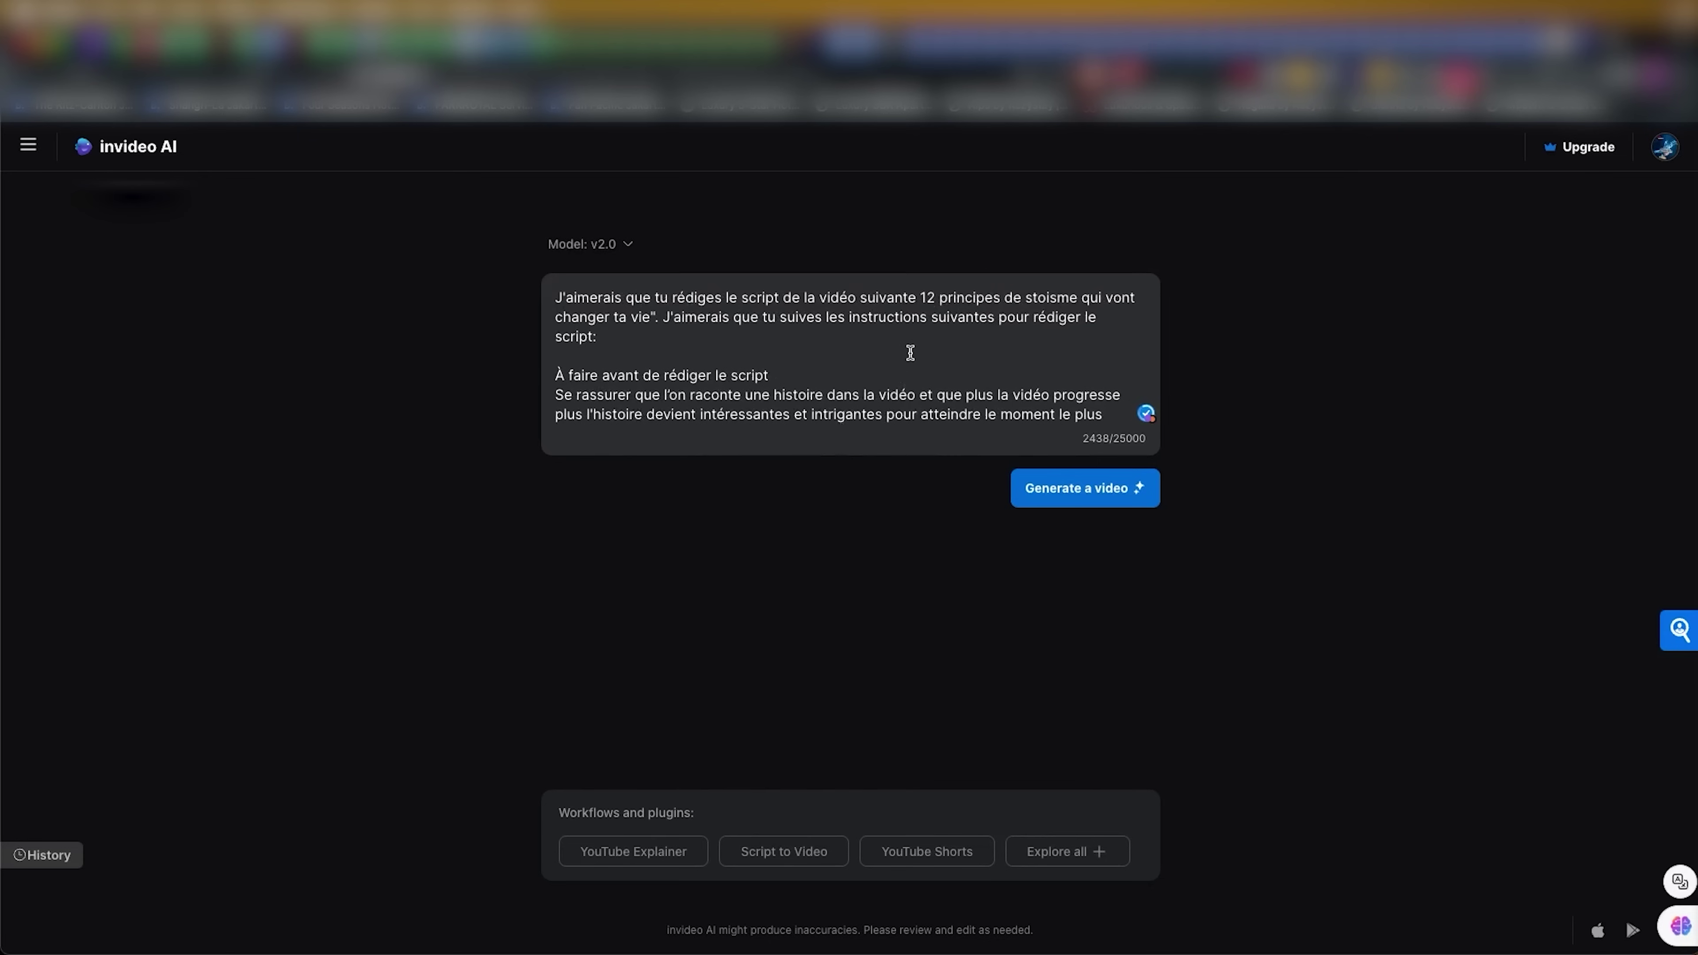
scroll(882, 411, "down", 15)
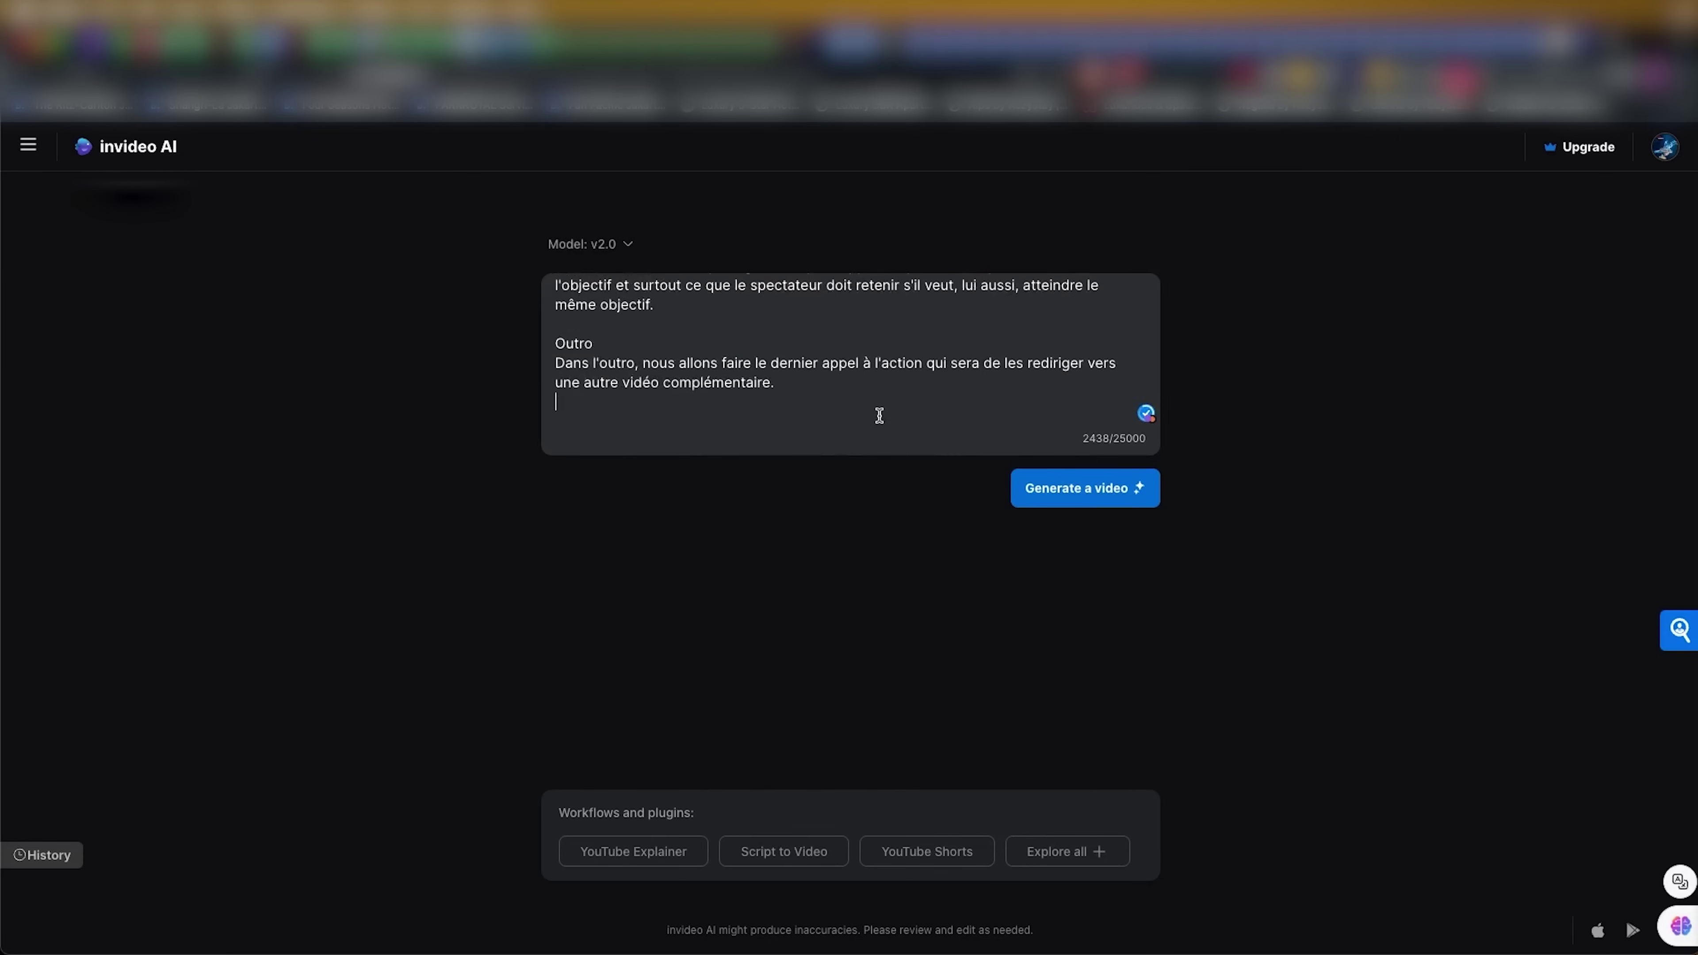
scroll(882, 411, "up", 15)
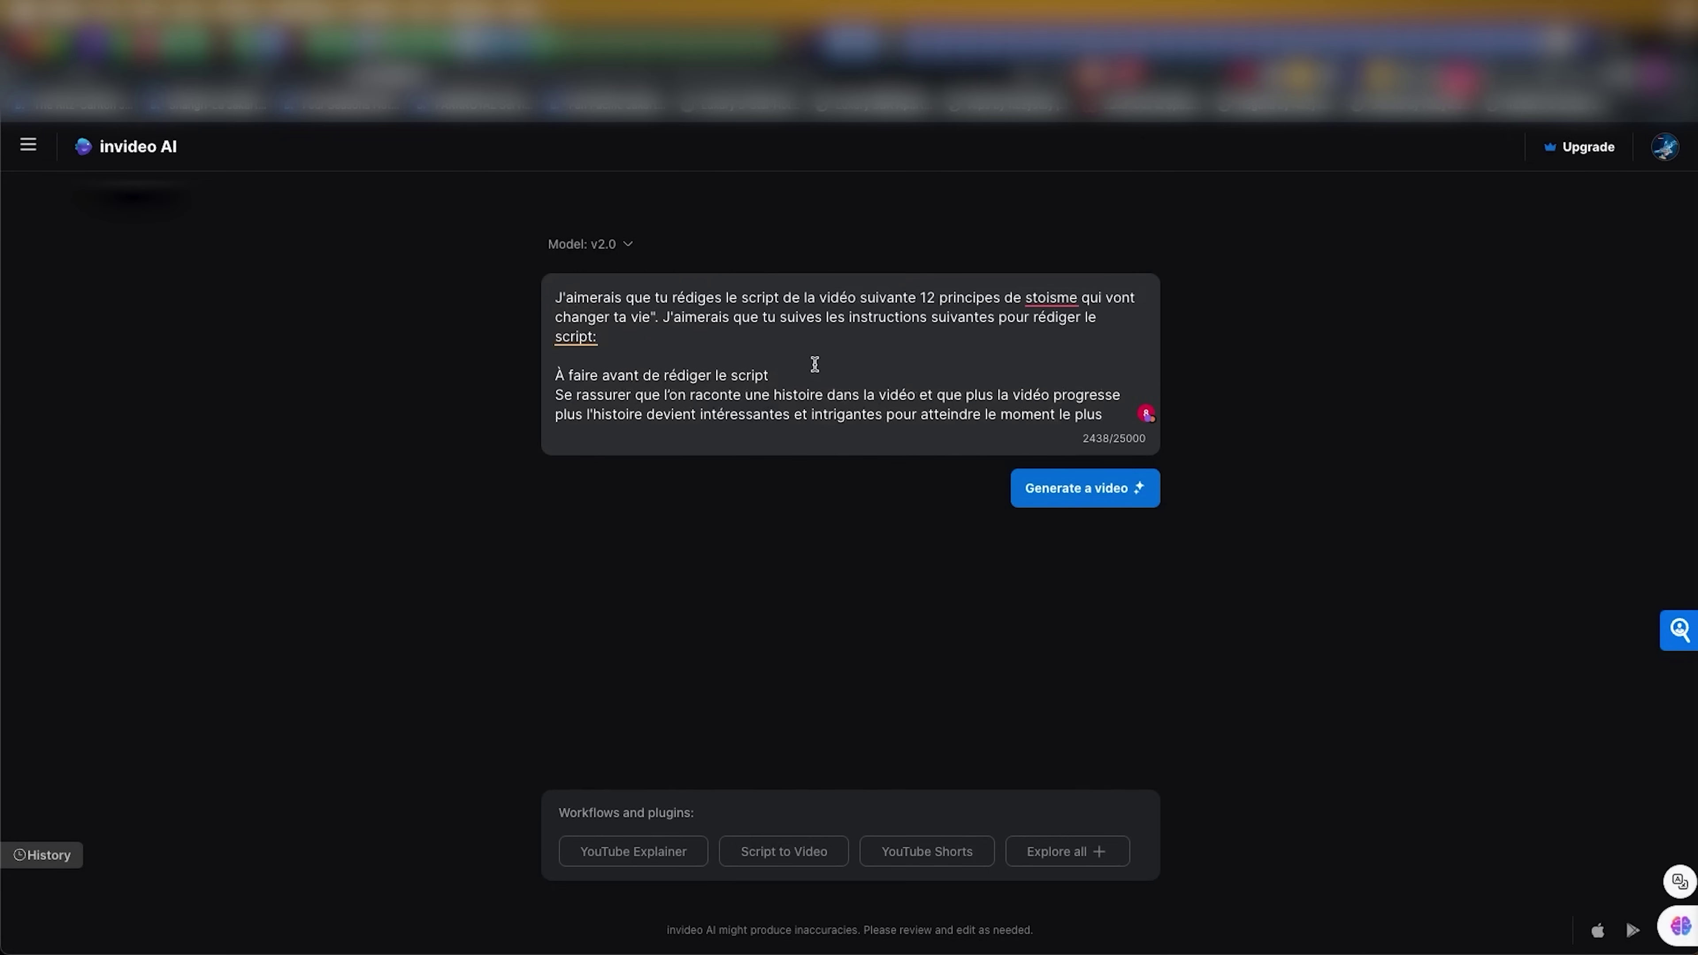
left_click(1079, 495)
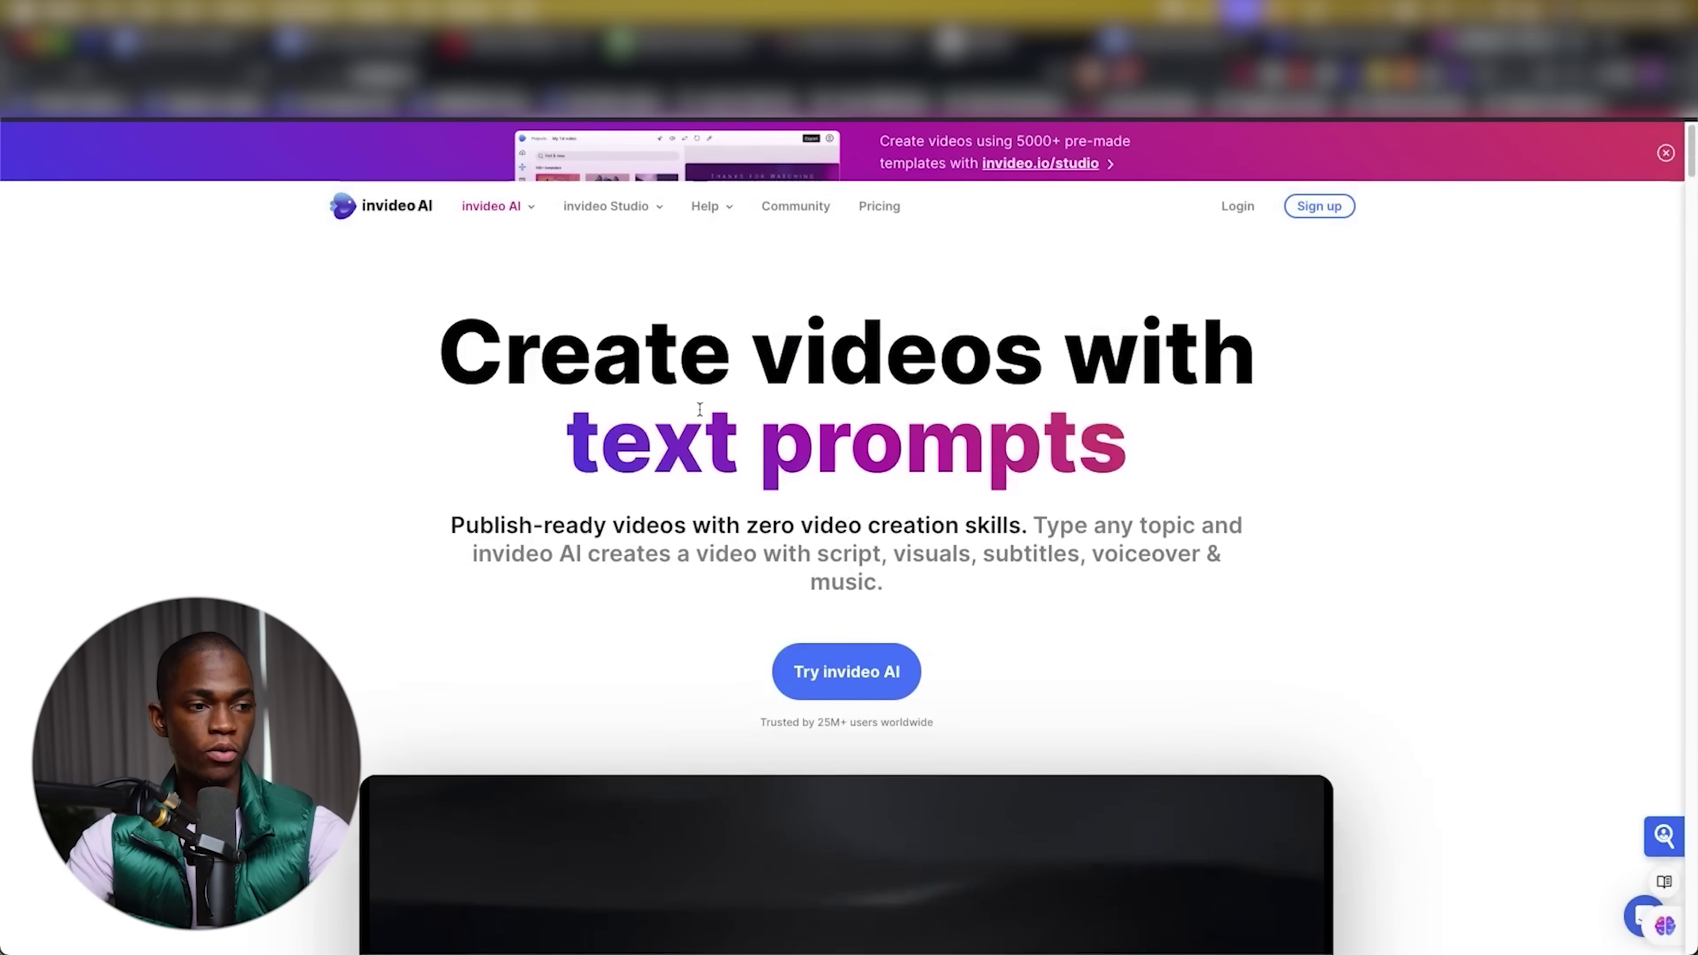
Open the AI Talking Avatar page from the site menu in a new tab
mouse_move(506, 210)
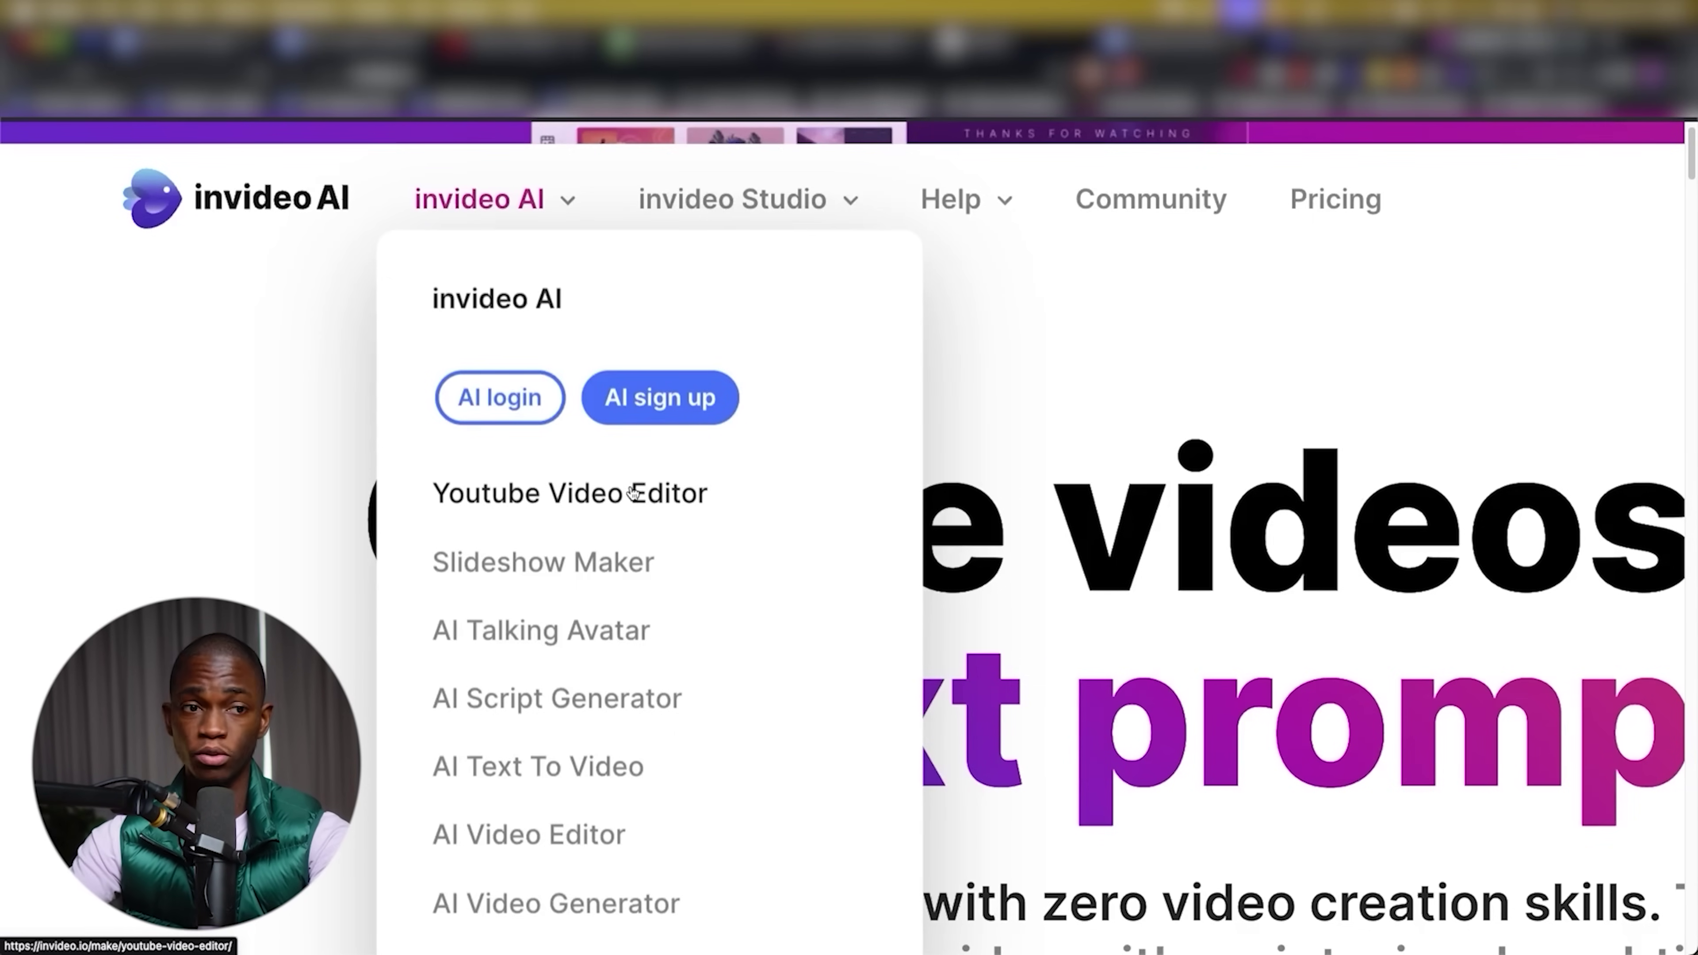
scroll(634, 493, "down", 1)
triple_click(549, 580)
right_click(545, 582)
left_click(1084, 363)
key("ctrl+Tab")
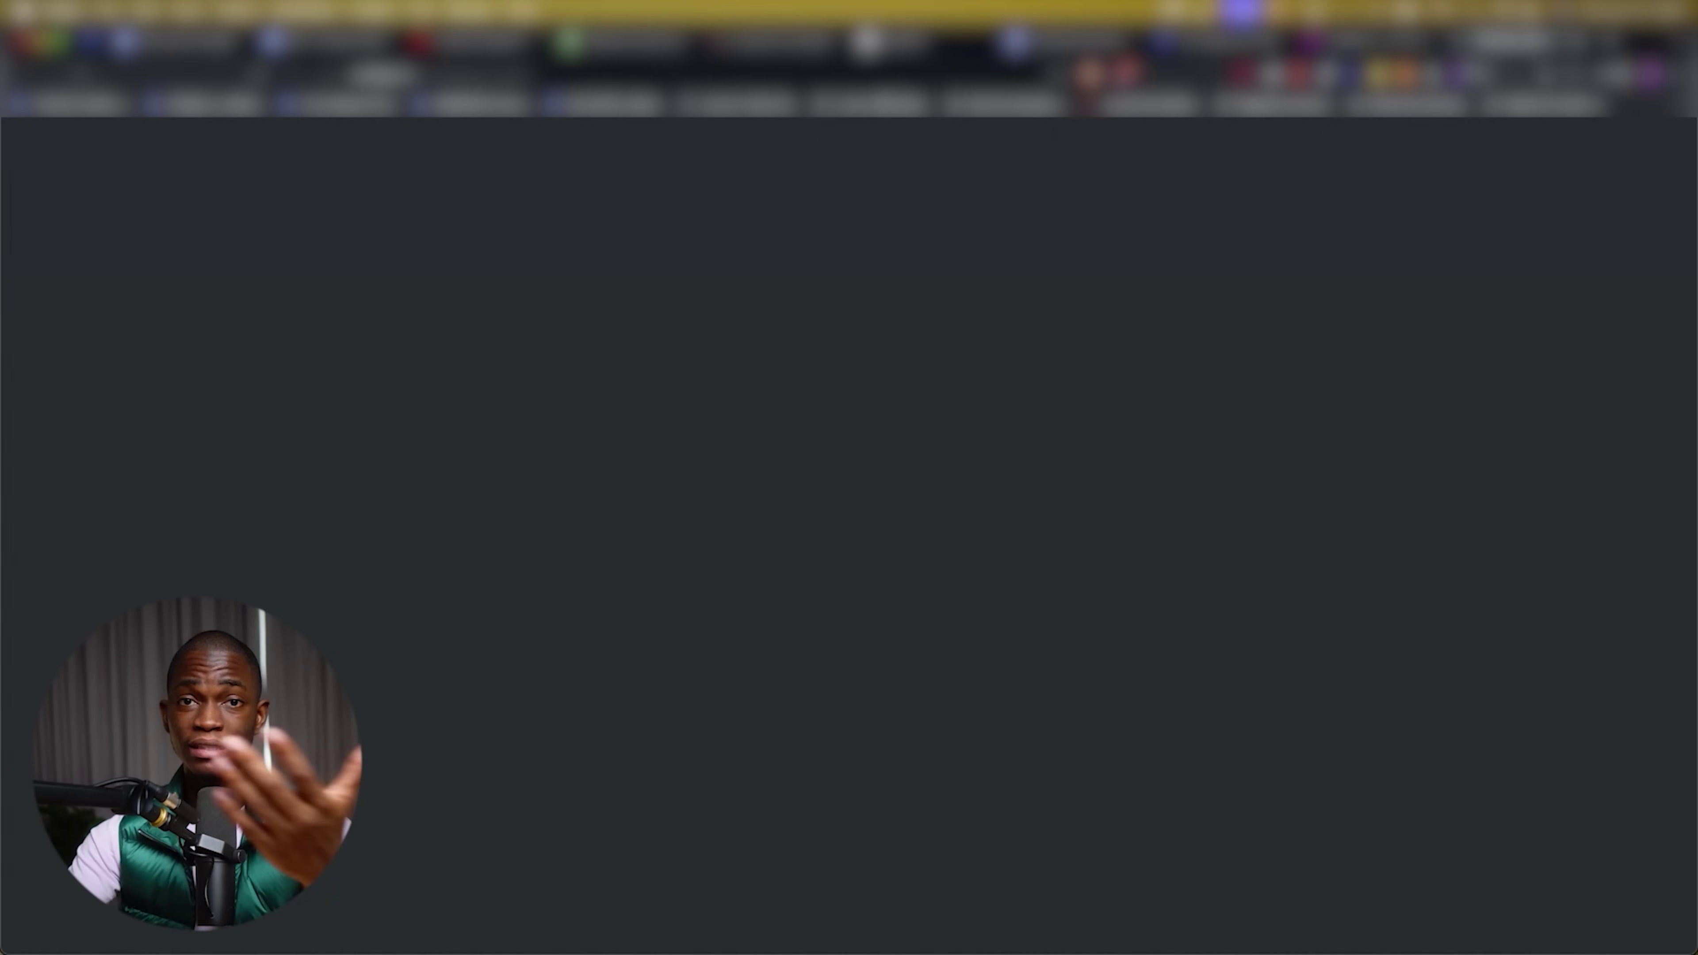
Scroll through the AI Talking Avatar page
scroll(1173, 436, "down", 4)
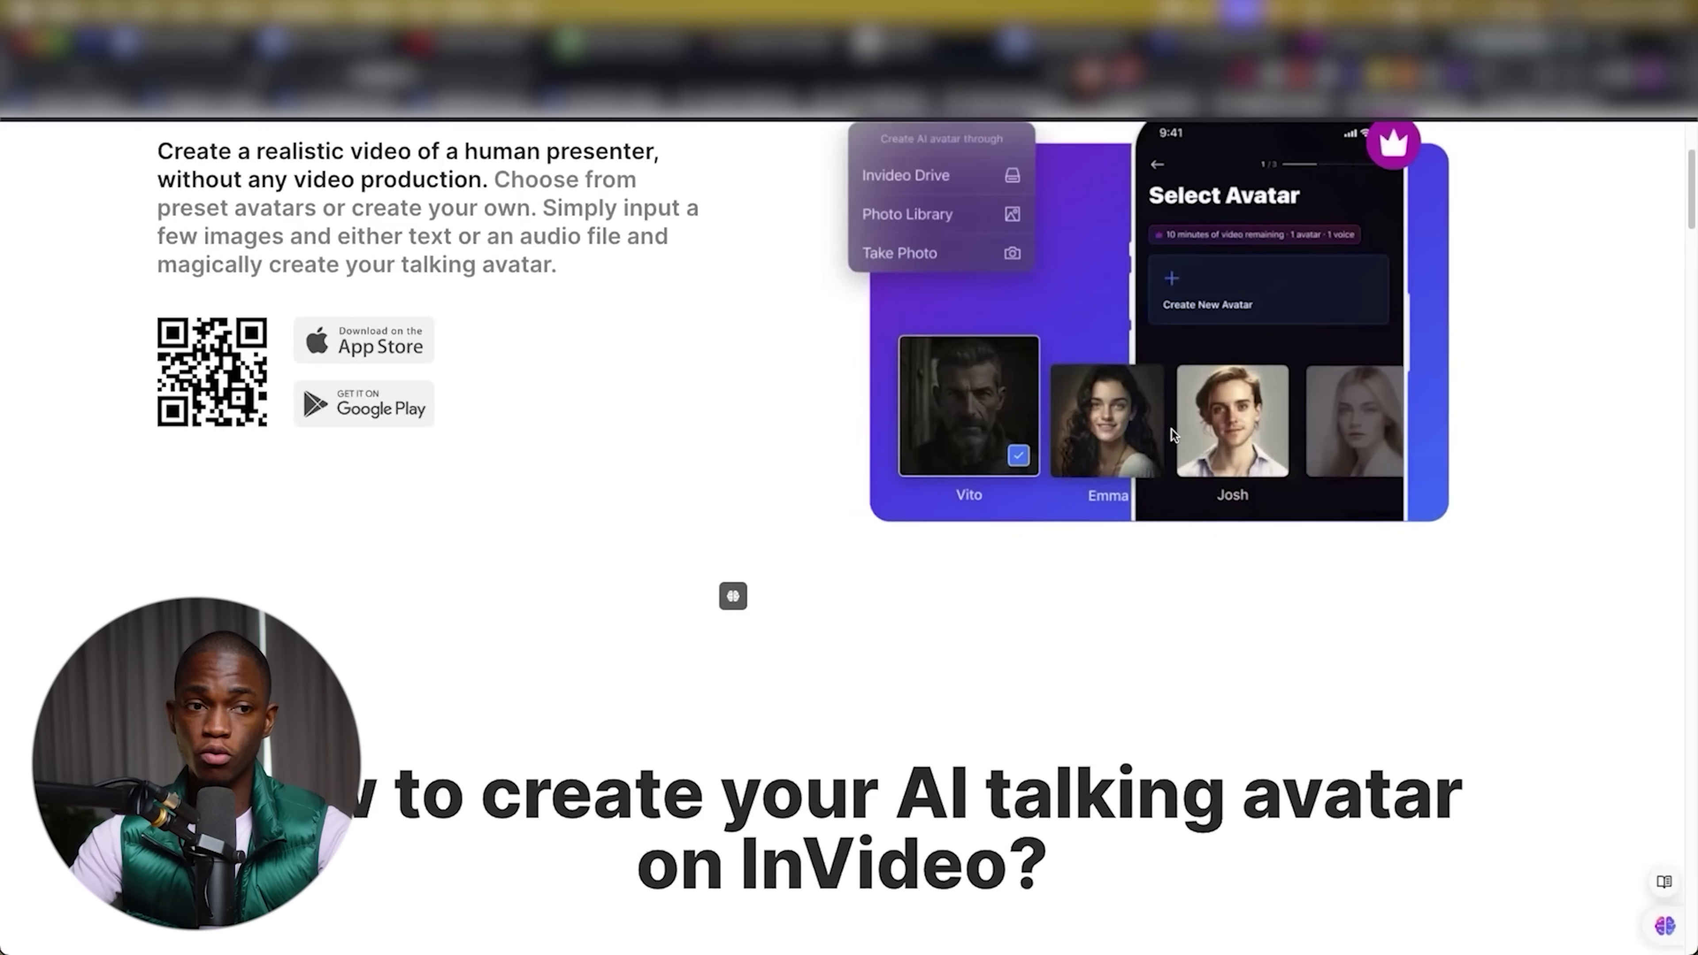
scroll(1181, 426, "up", 4)
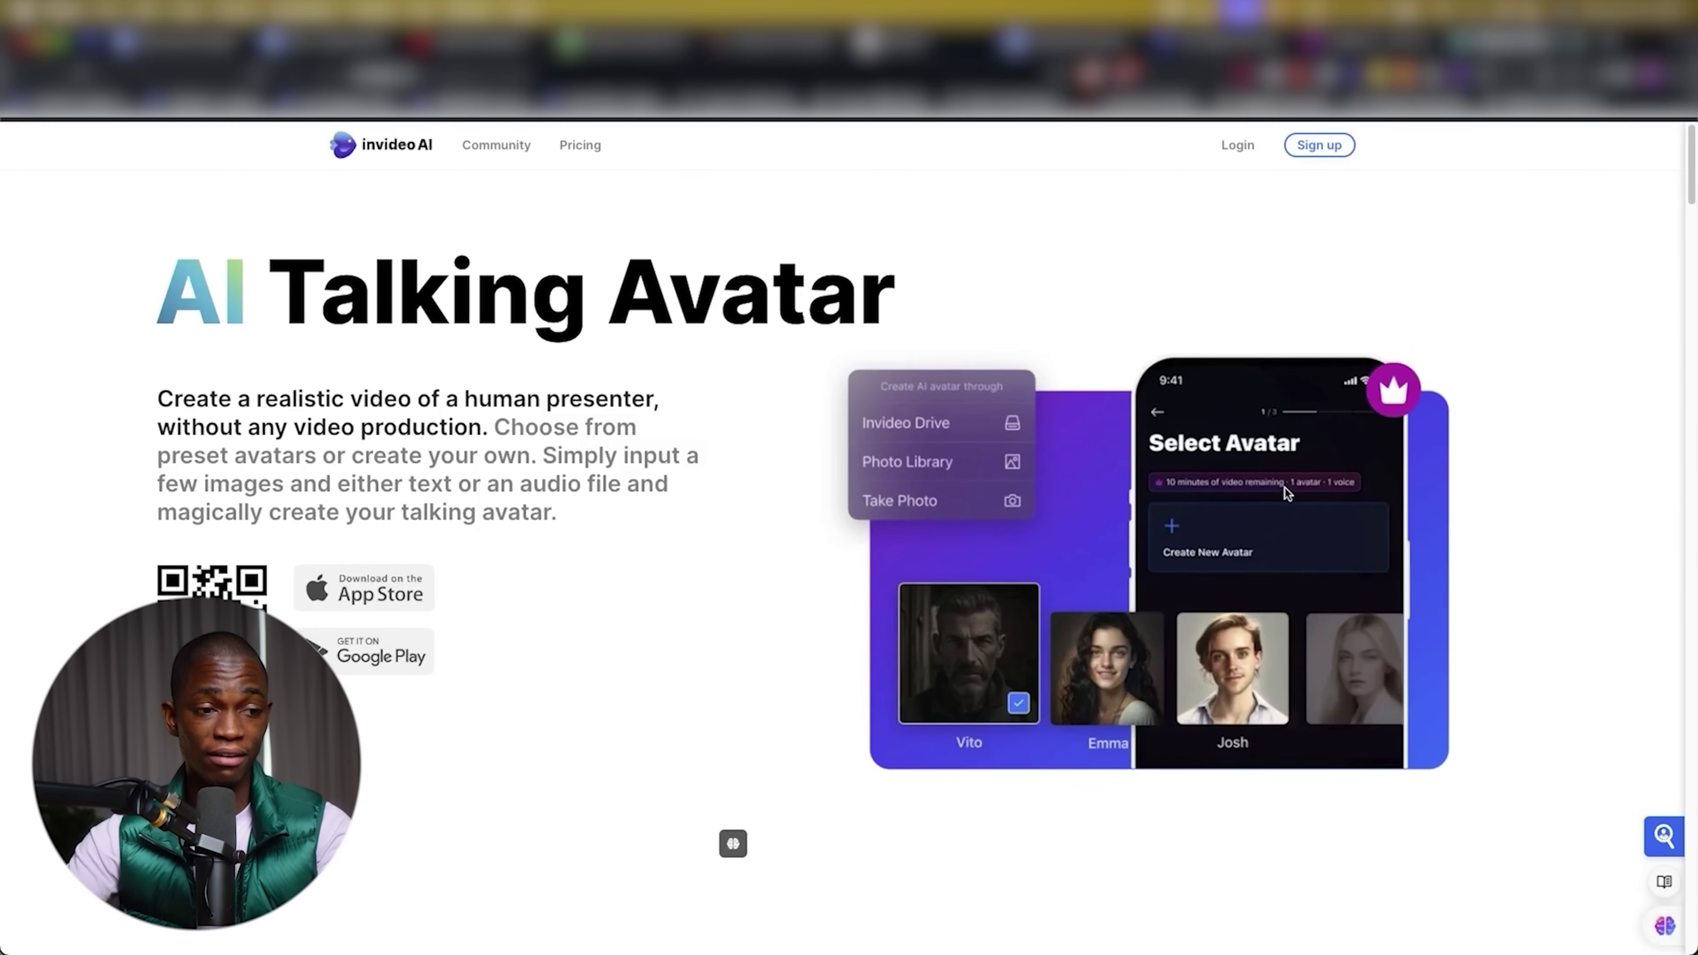
scroll(1284, 492, "down", 7)
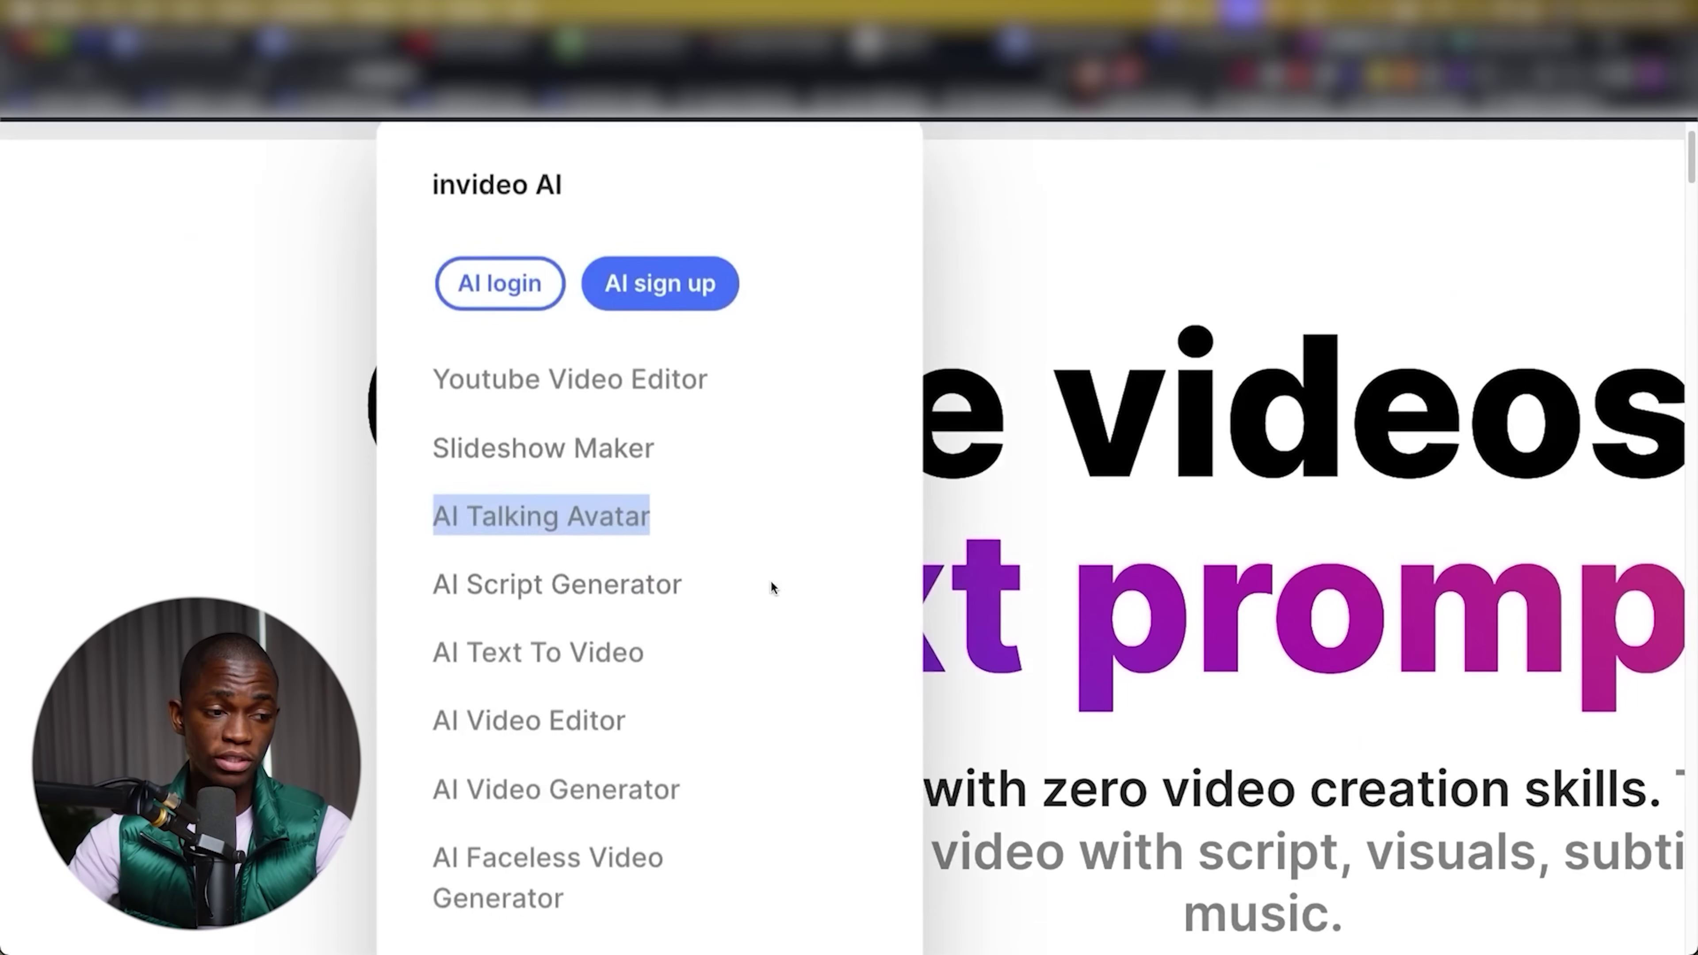
left_click_drag(773, 584, 394, 595)
left_click(401, 595)
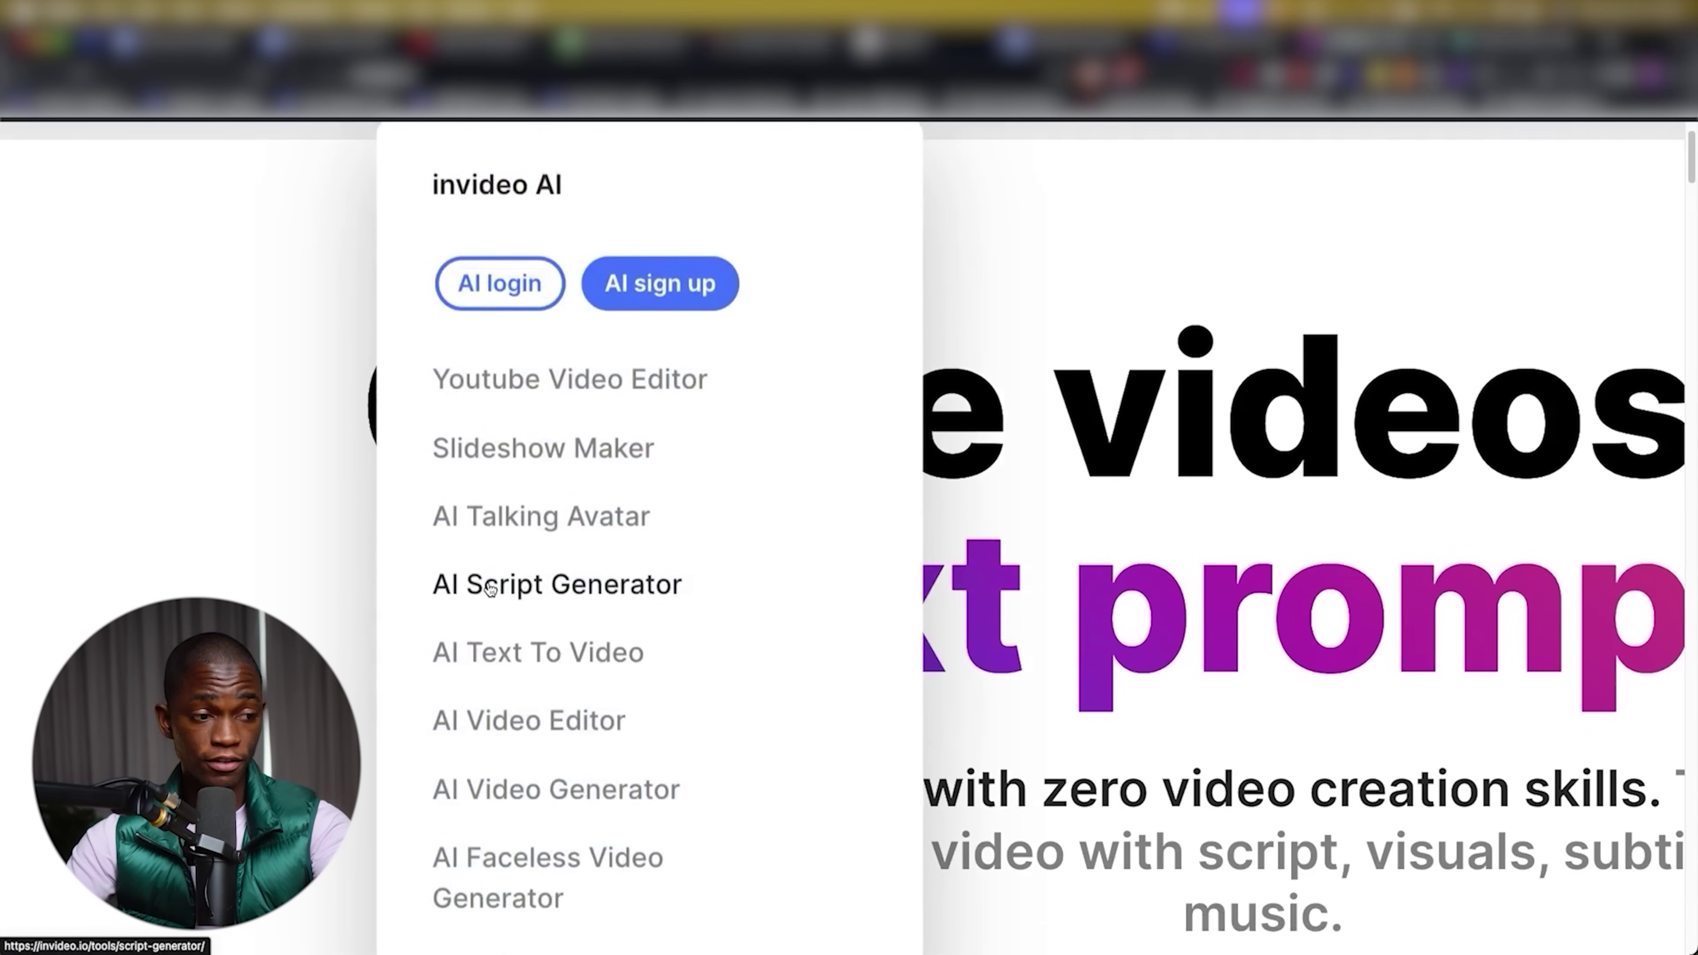
scroll(491, 589, "down", 1)
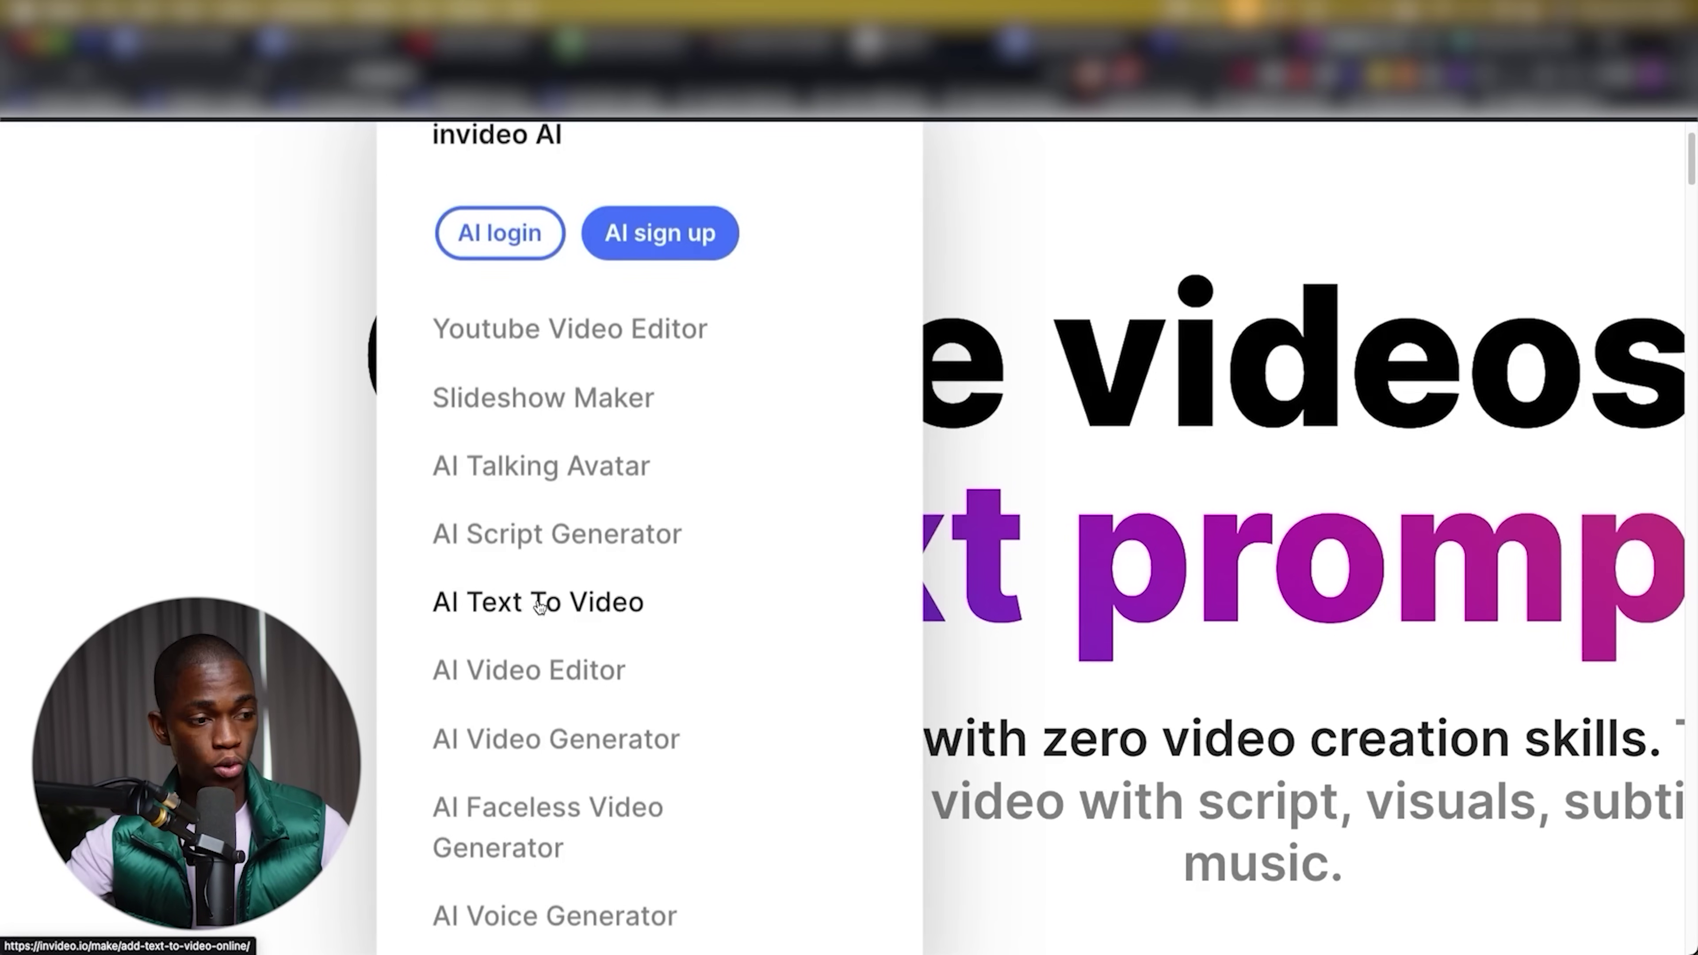
scroll(530, 605, "down", 3)
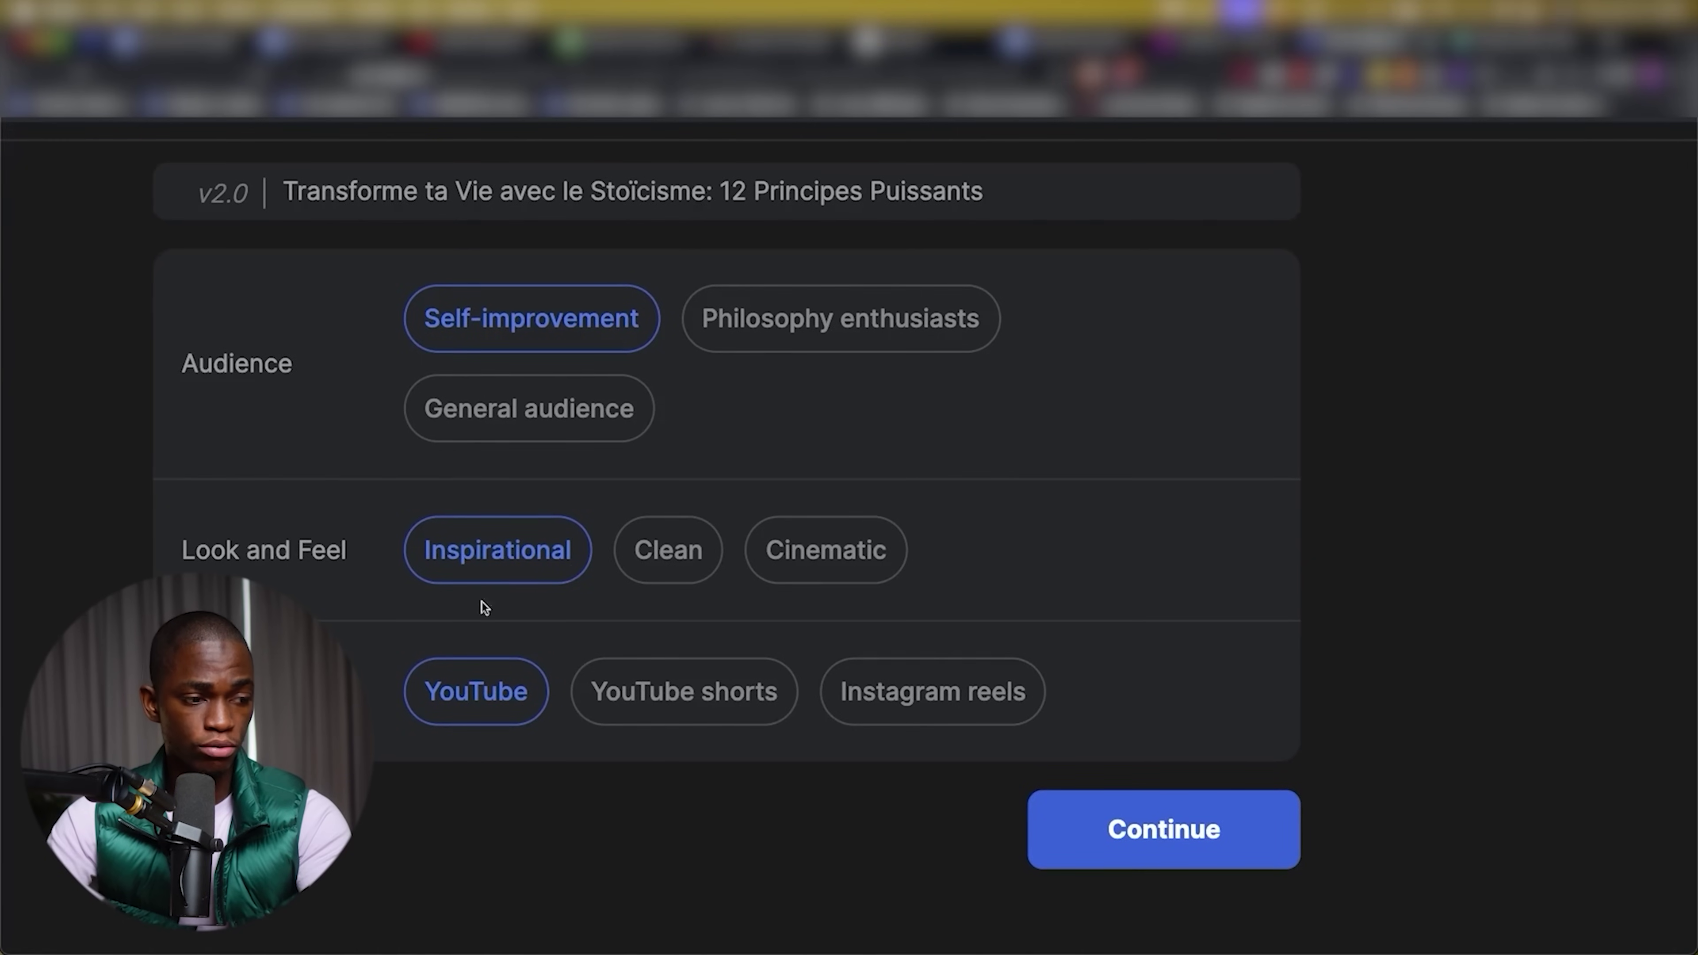
Continue with Self-improvement, Inspirational and YouTube as the audience, style and platform
left_click(1167, 824)
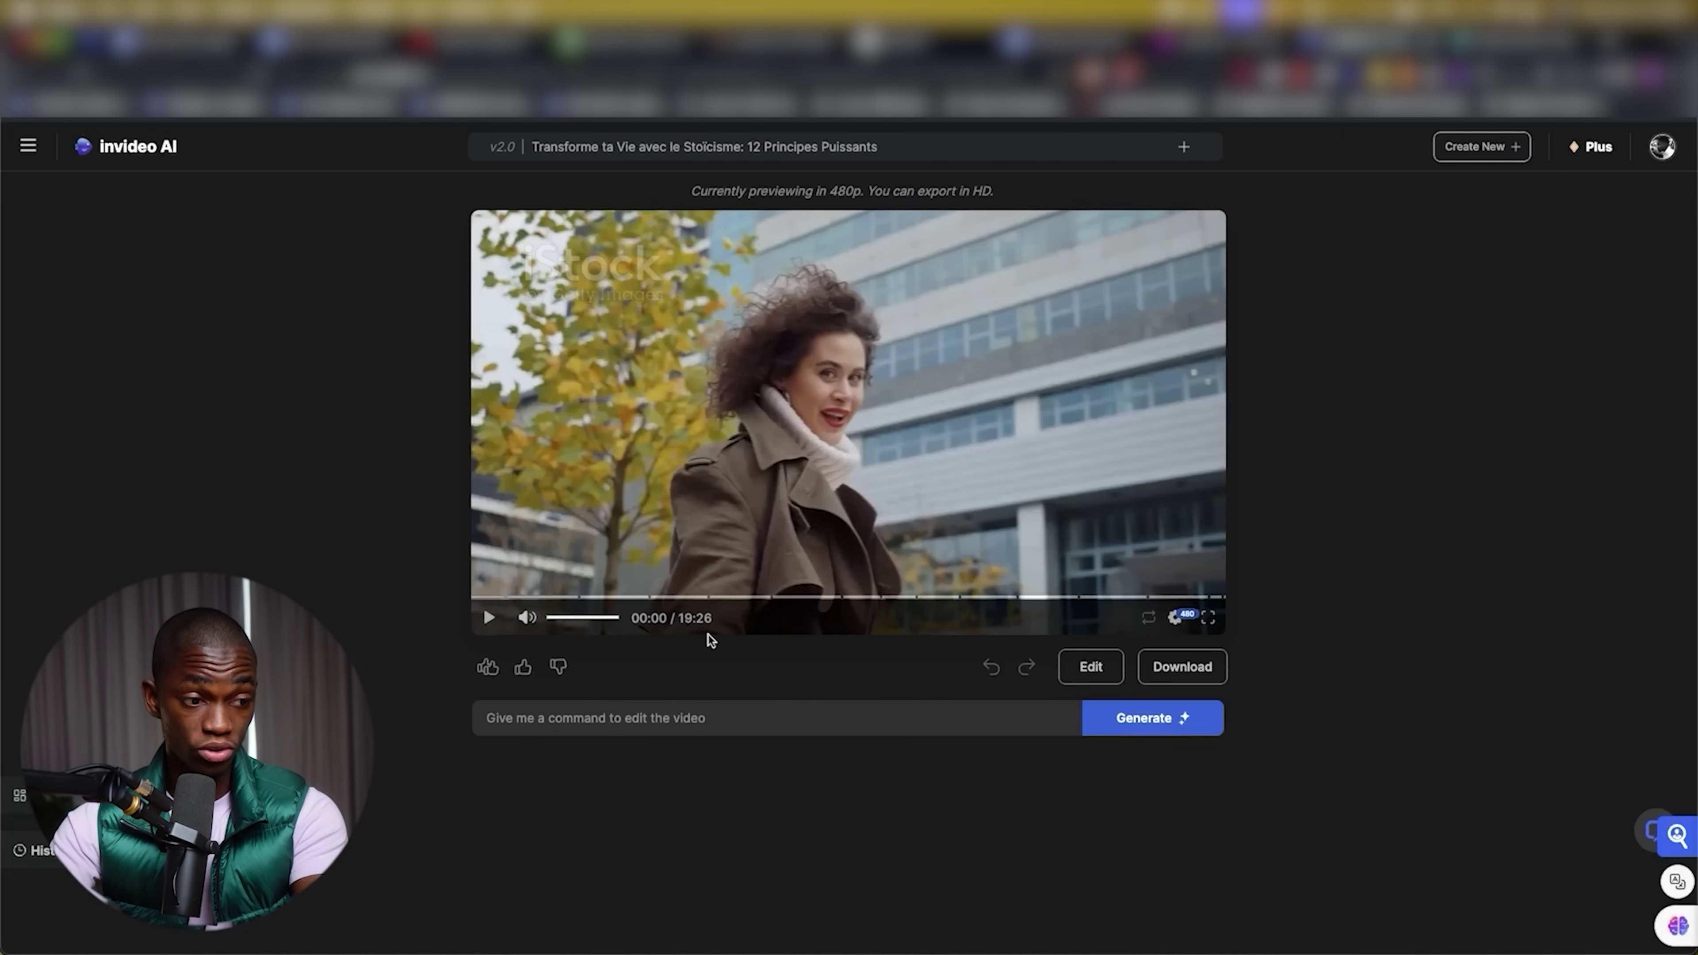
left_click(489, 617)
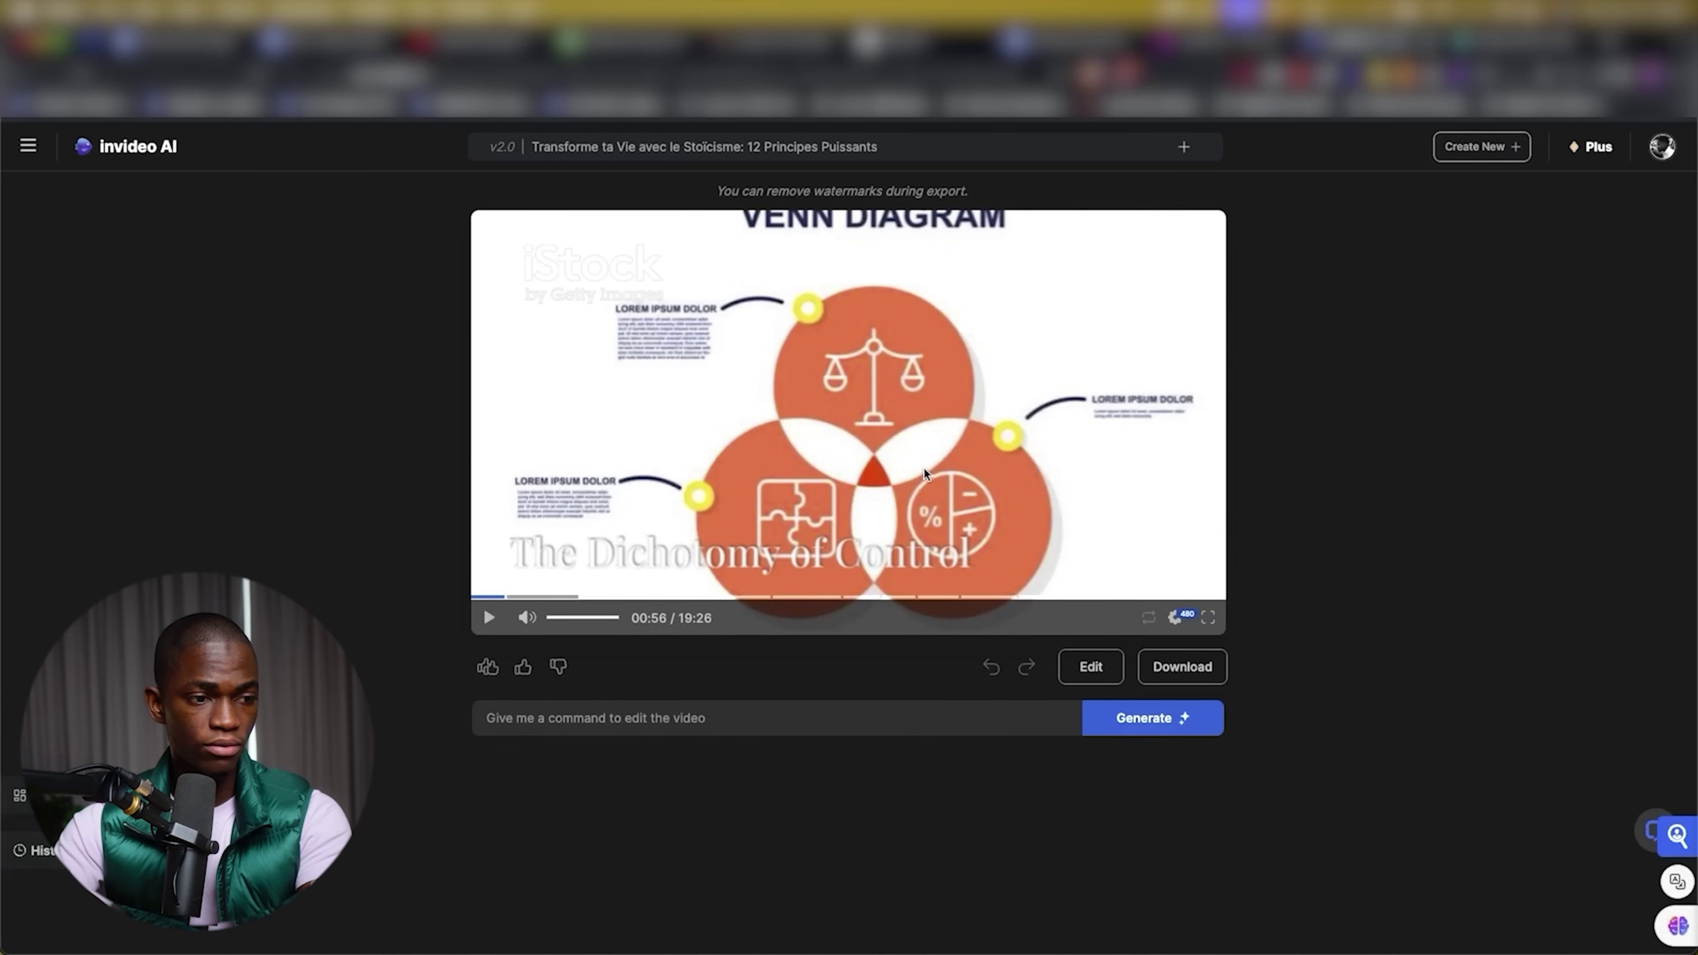
left_click_drag(515, 595, 483, 606)
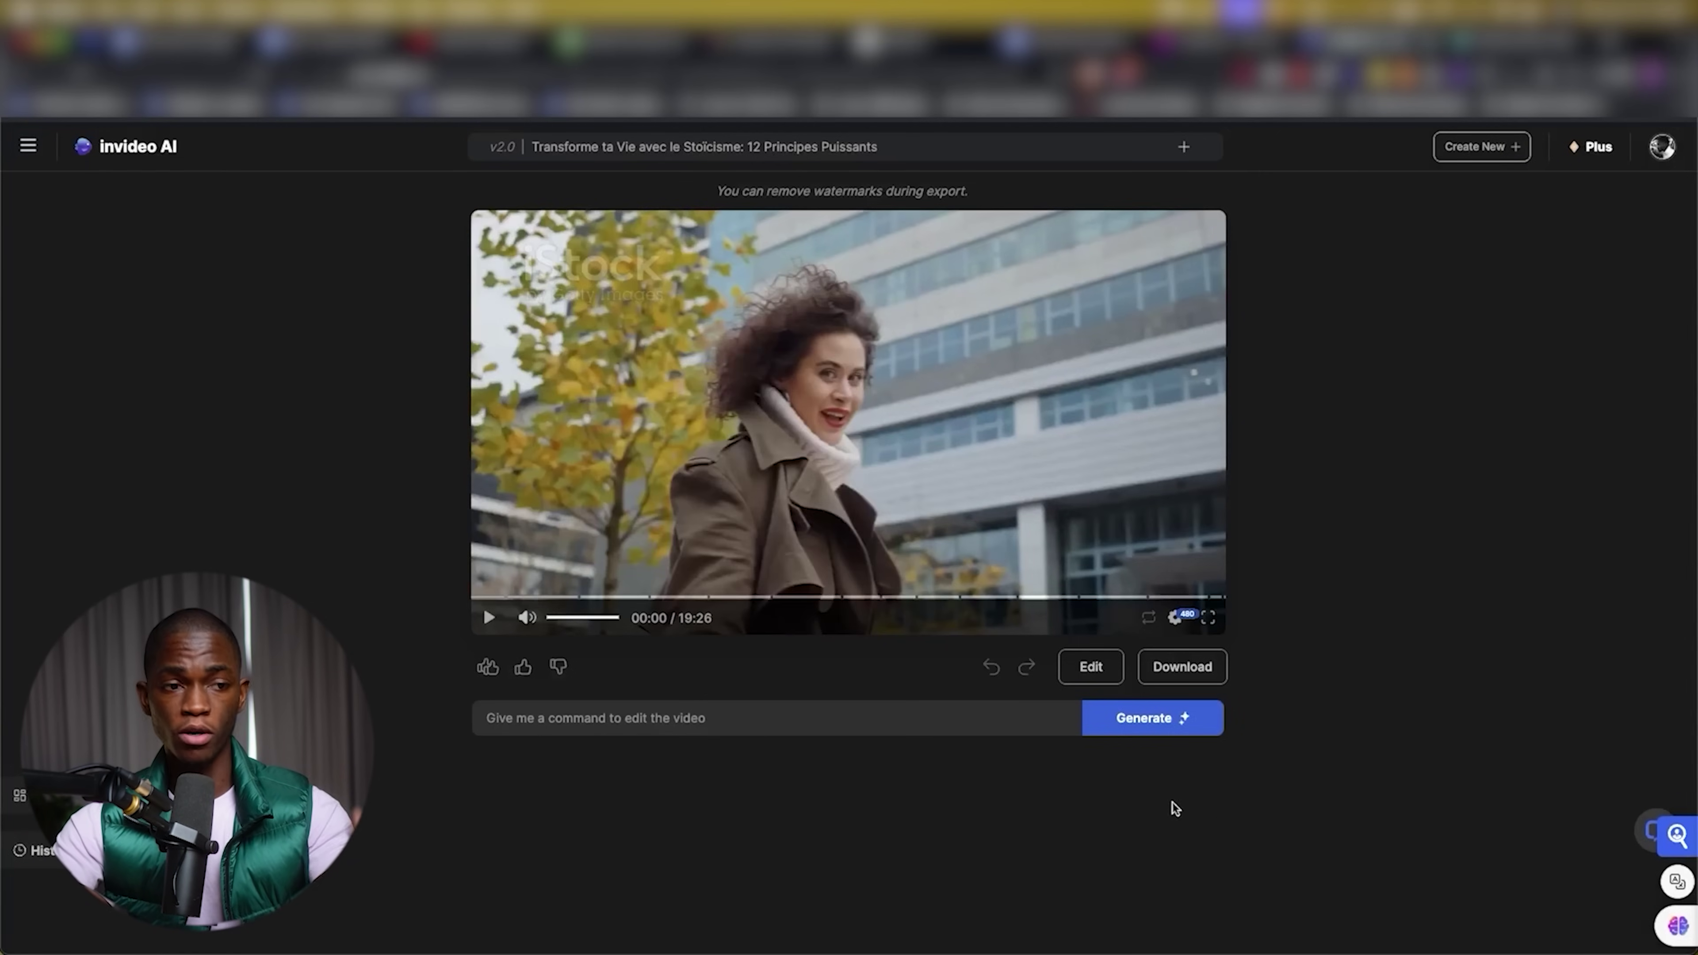
Ask invideo AI to add subtitles with 'stp rajoute des sous titres a la video'
left_click(635, 714)
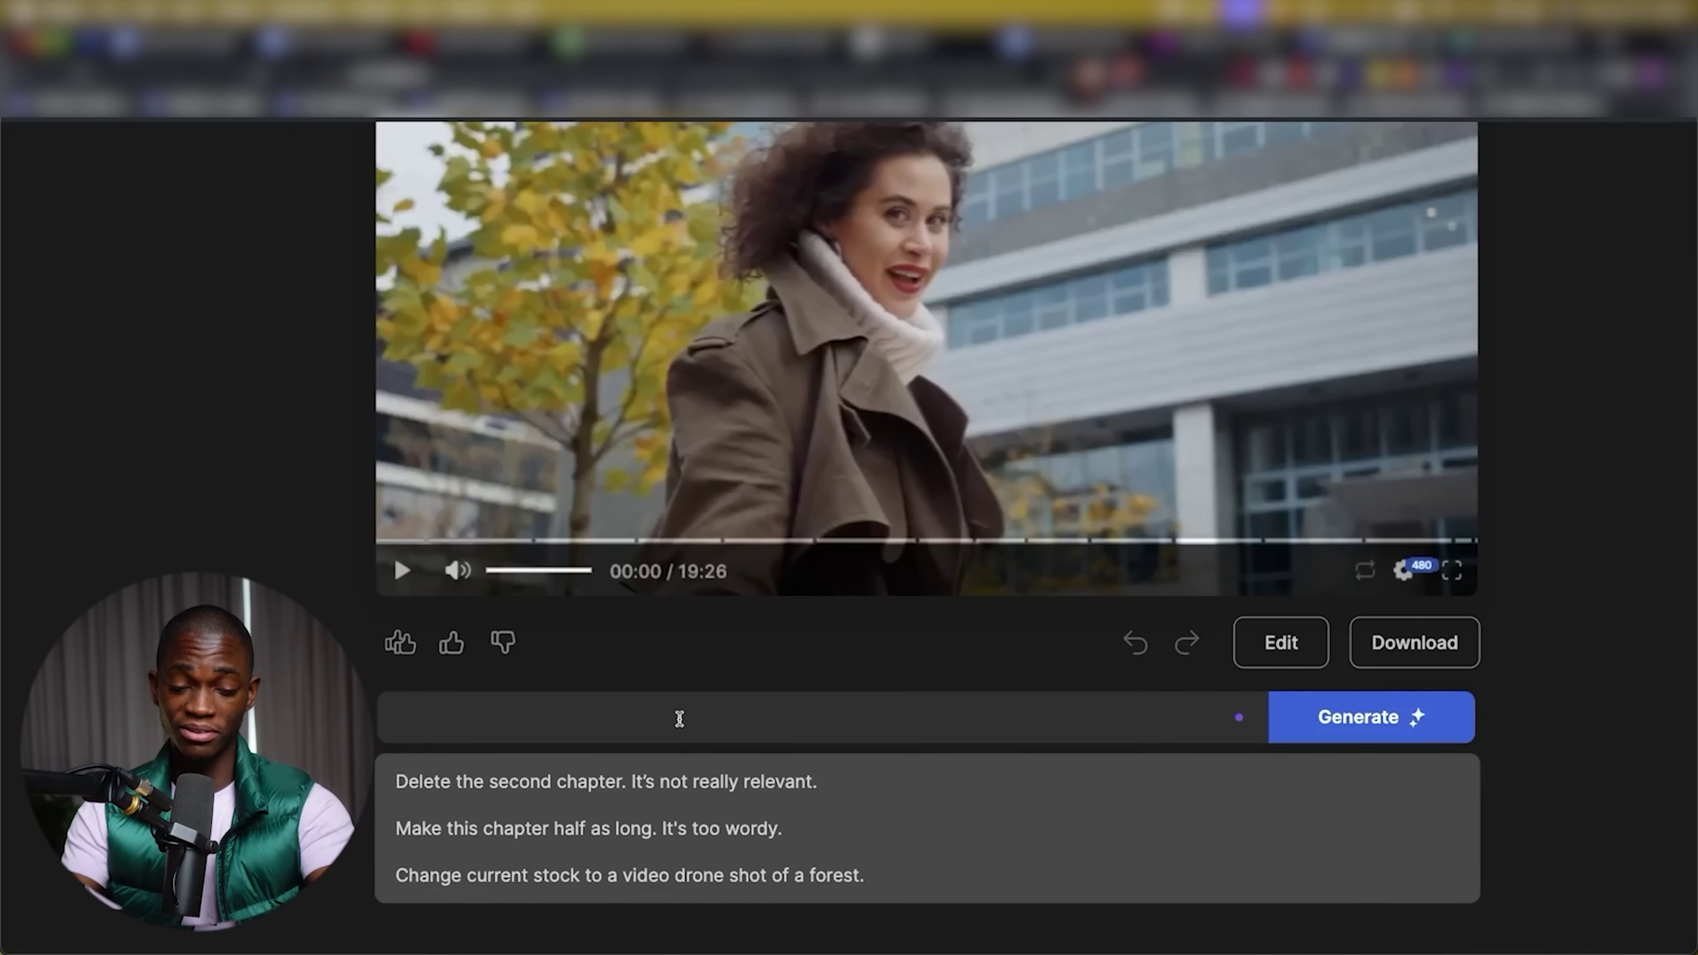
type("s")
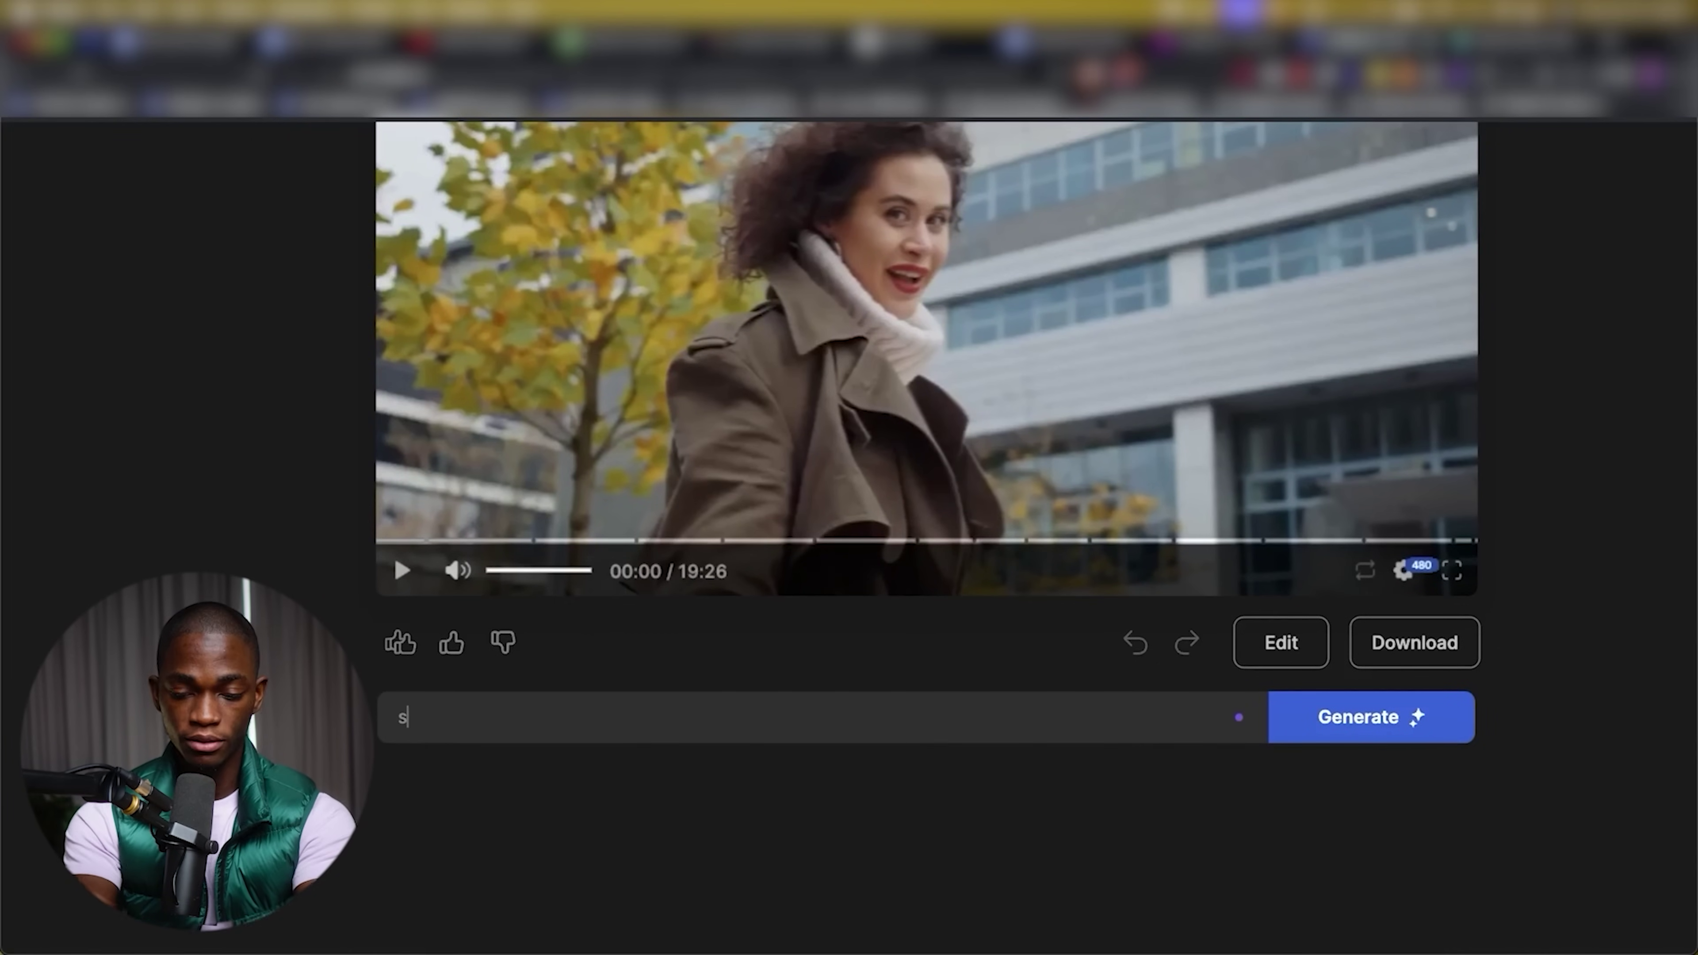
type("tp rajoute des ")
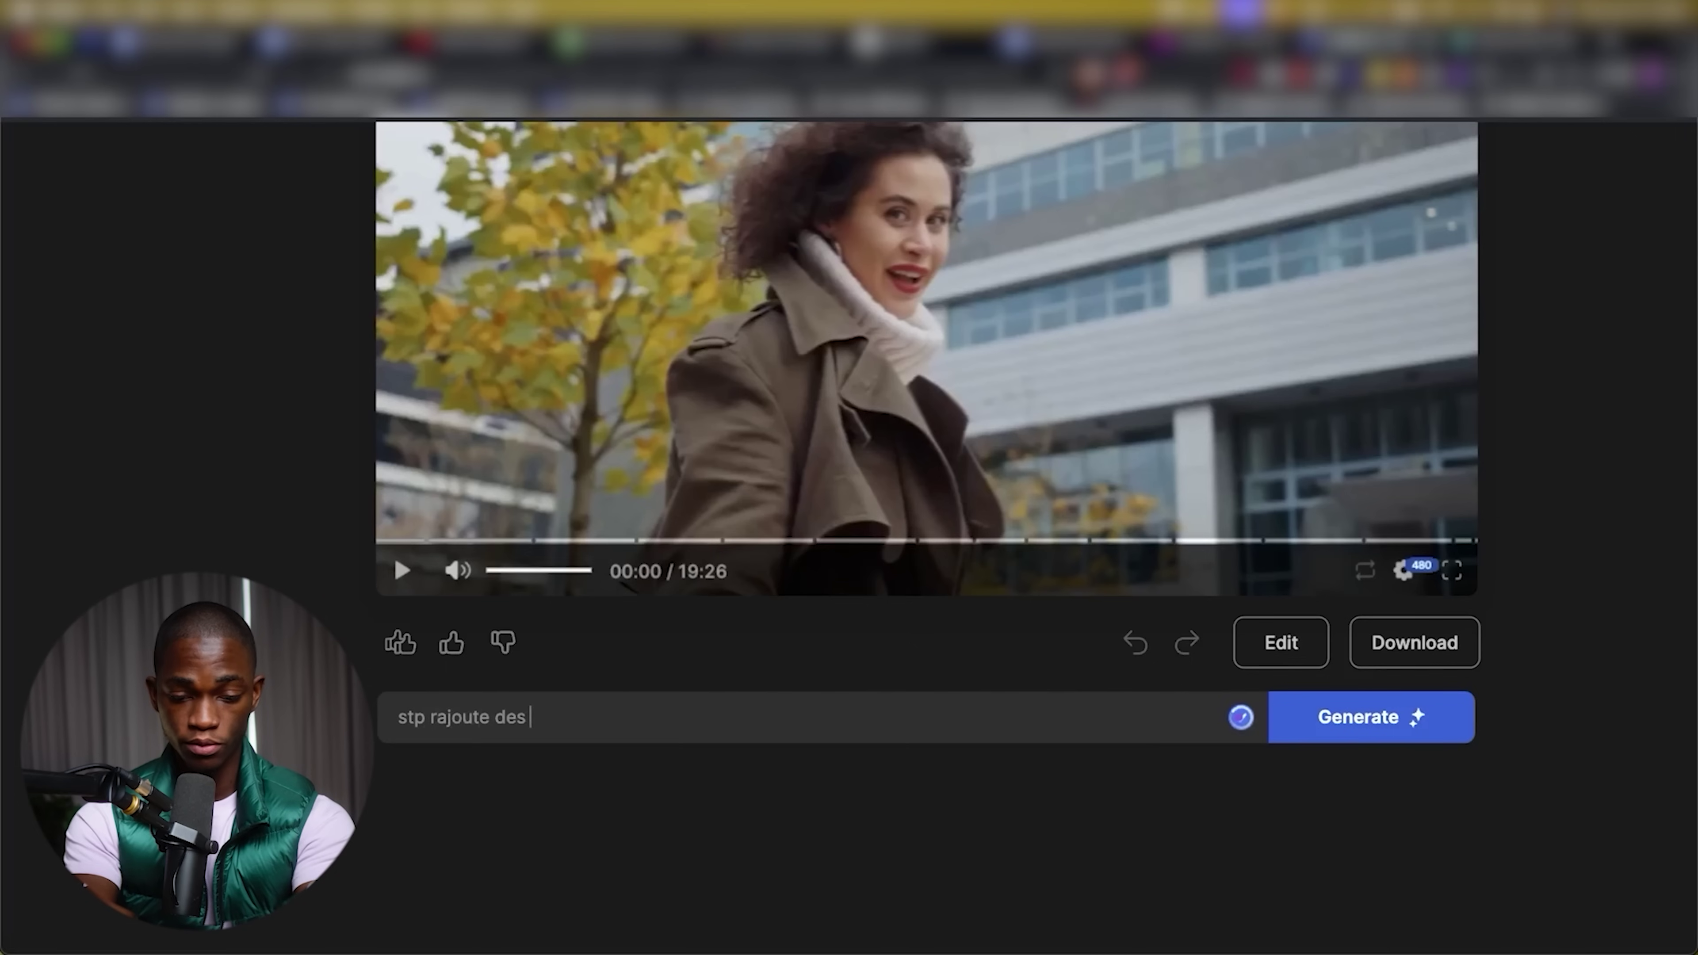
type("sous titres a la video")
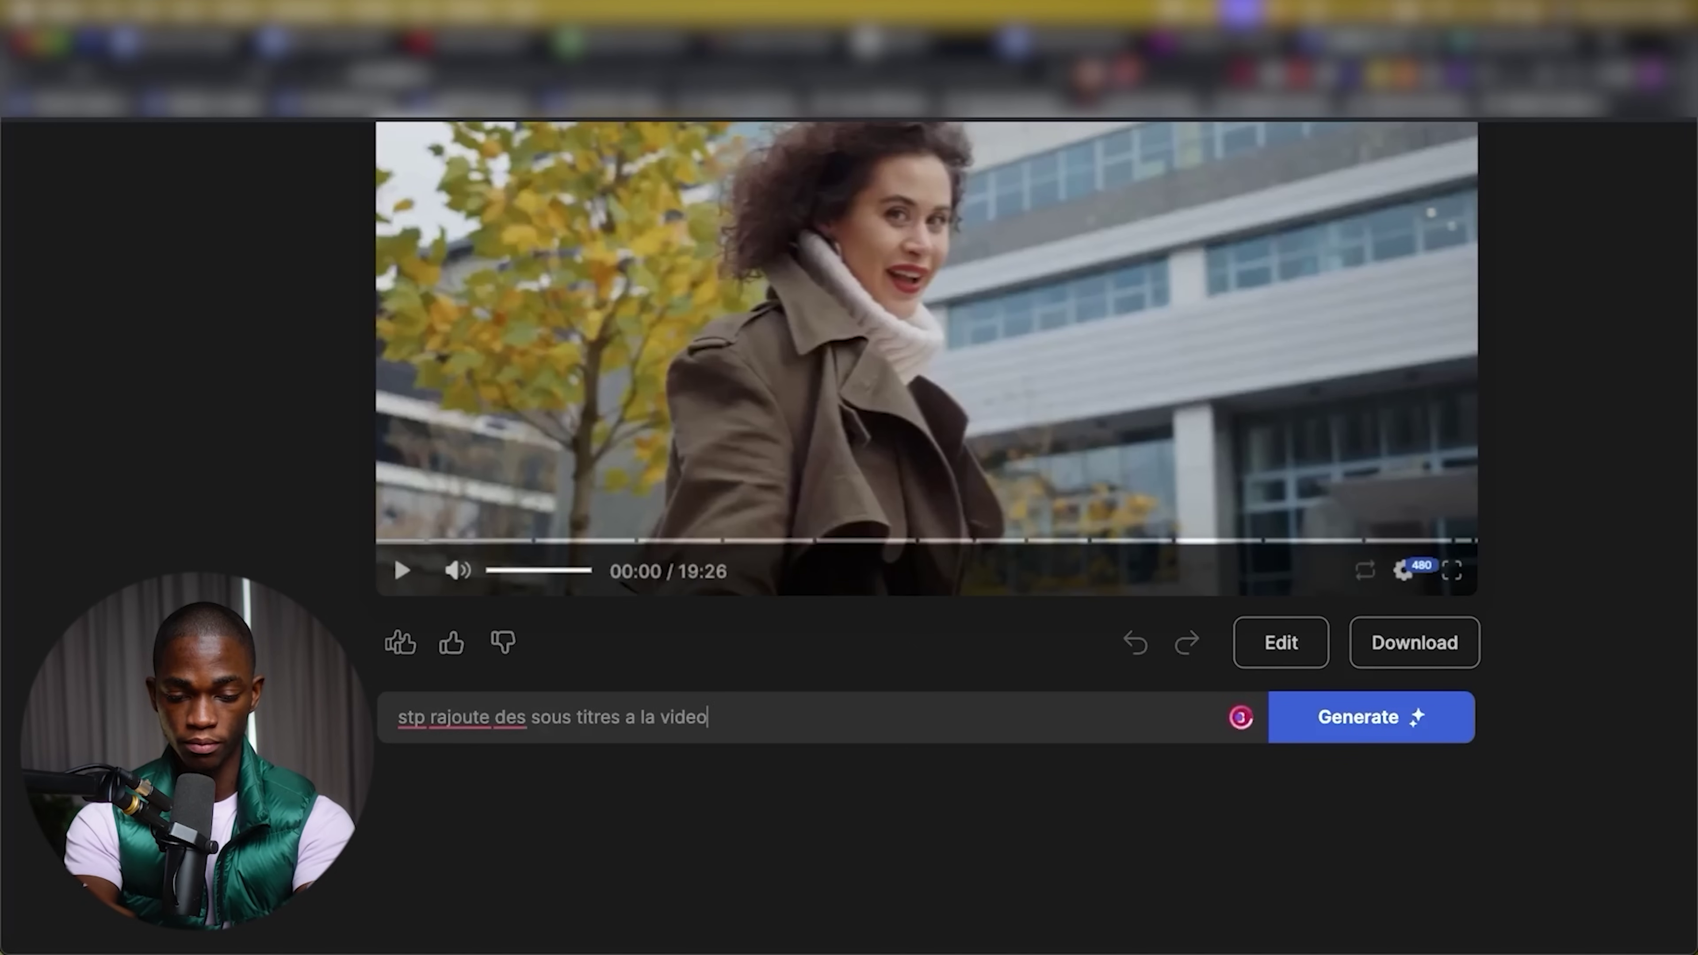
key("Return")
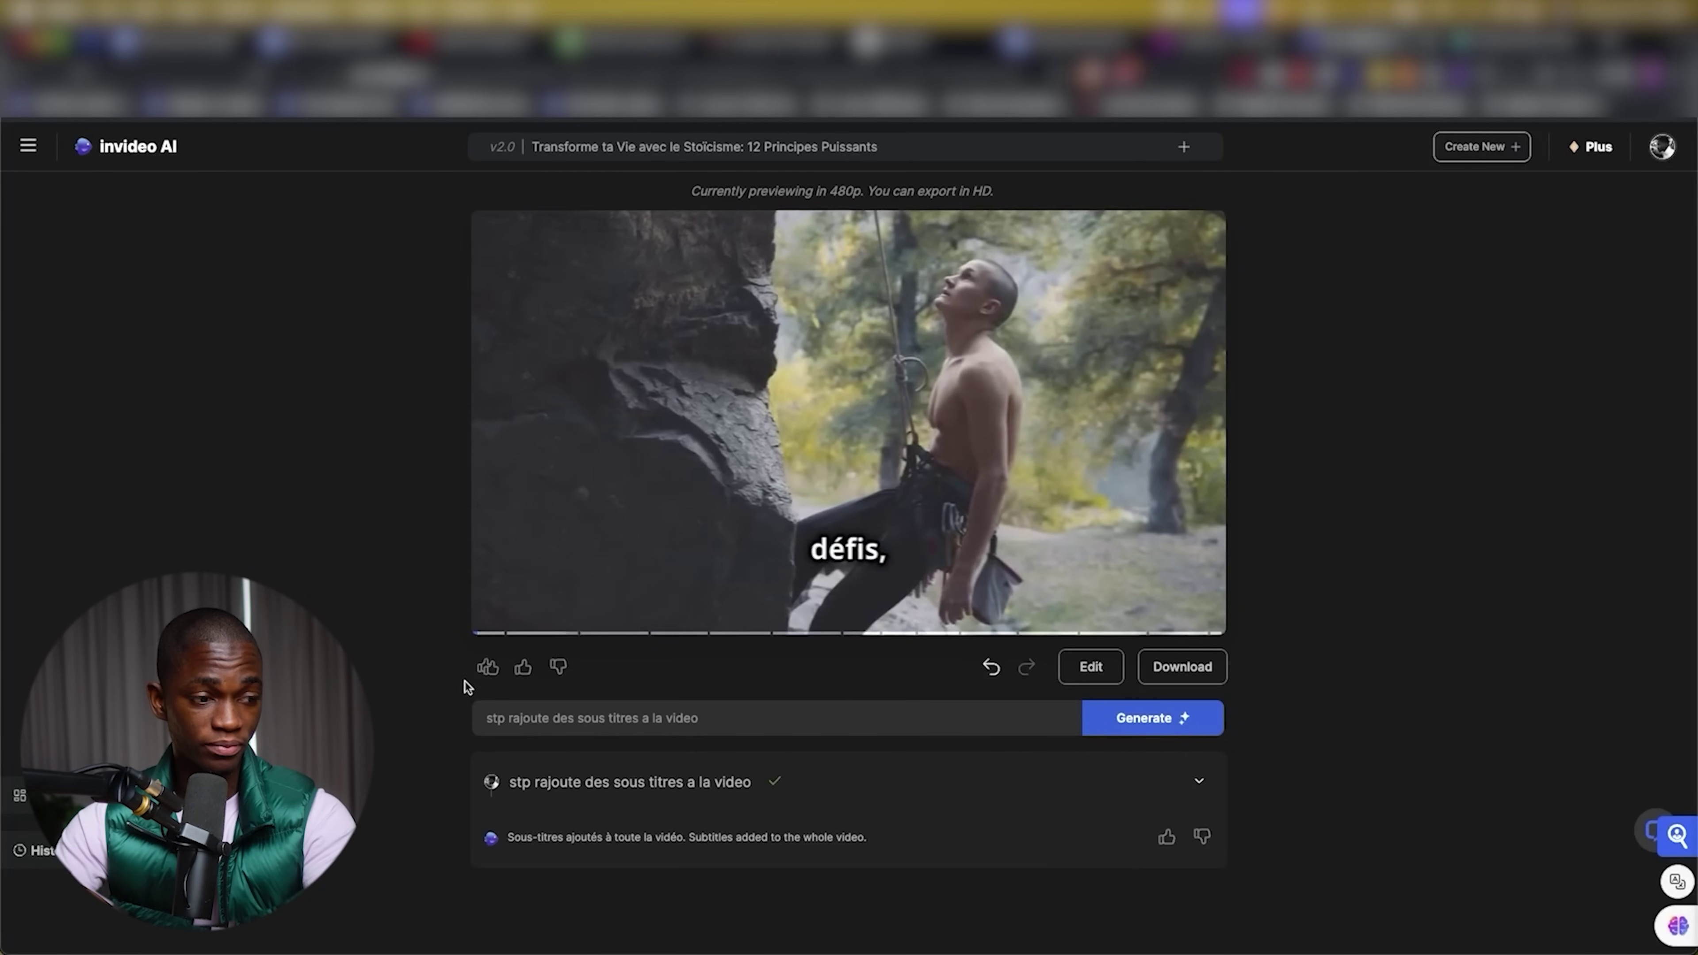
mouse_move(1174, 554)
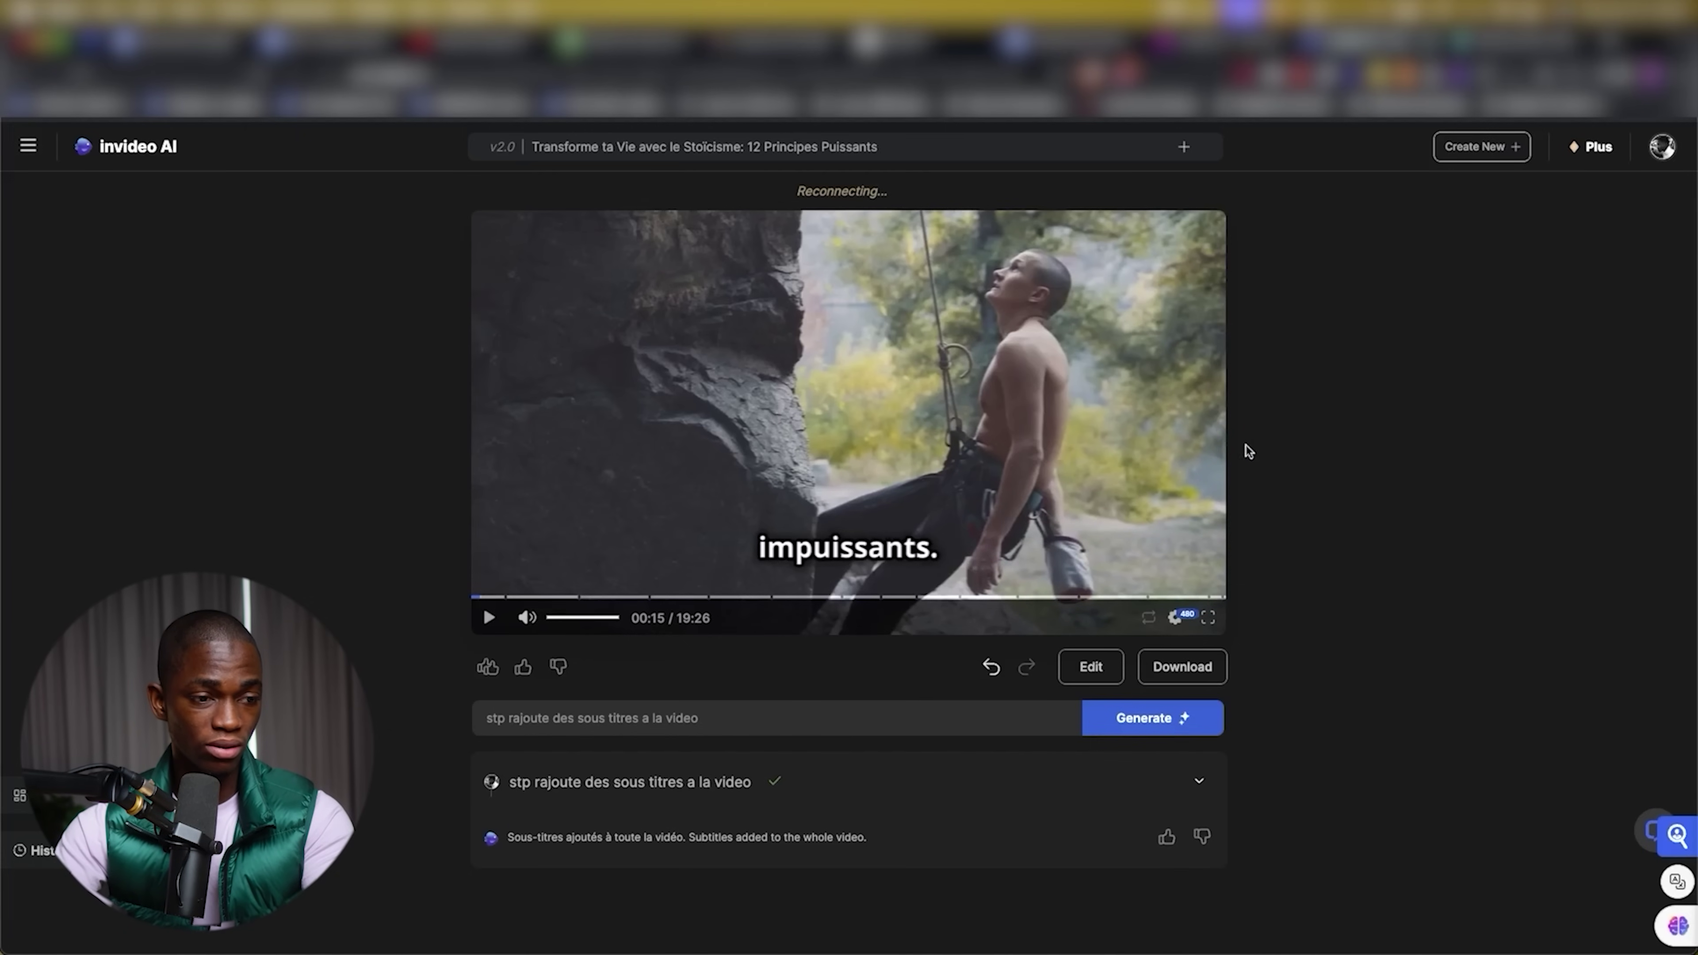
Replay the subtitled preview from 00:00, then open the video editor
left_click(885, 523)
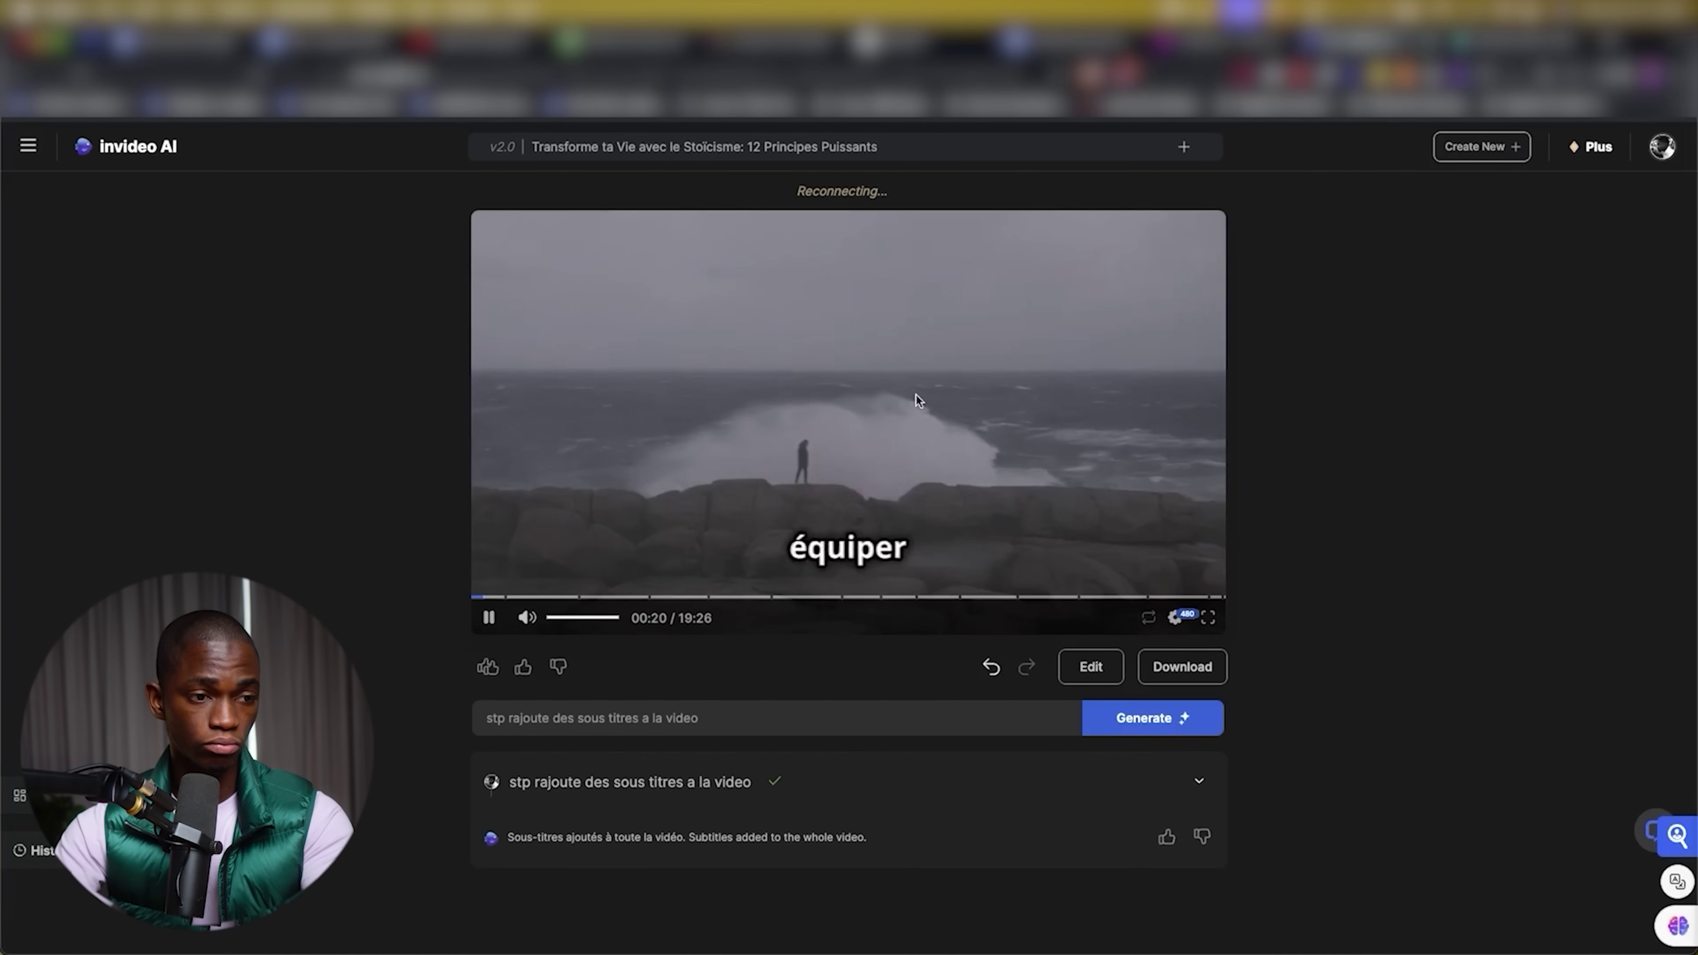
left_click(950, 387)
left_click(473, 596)
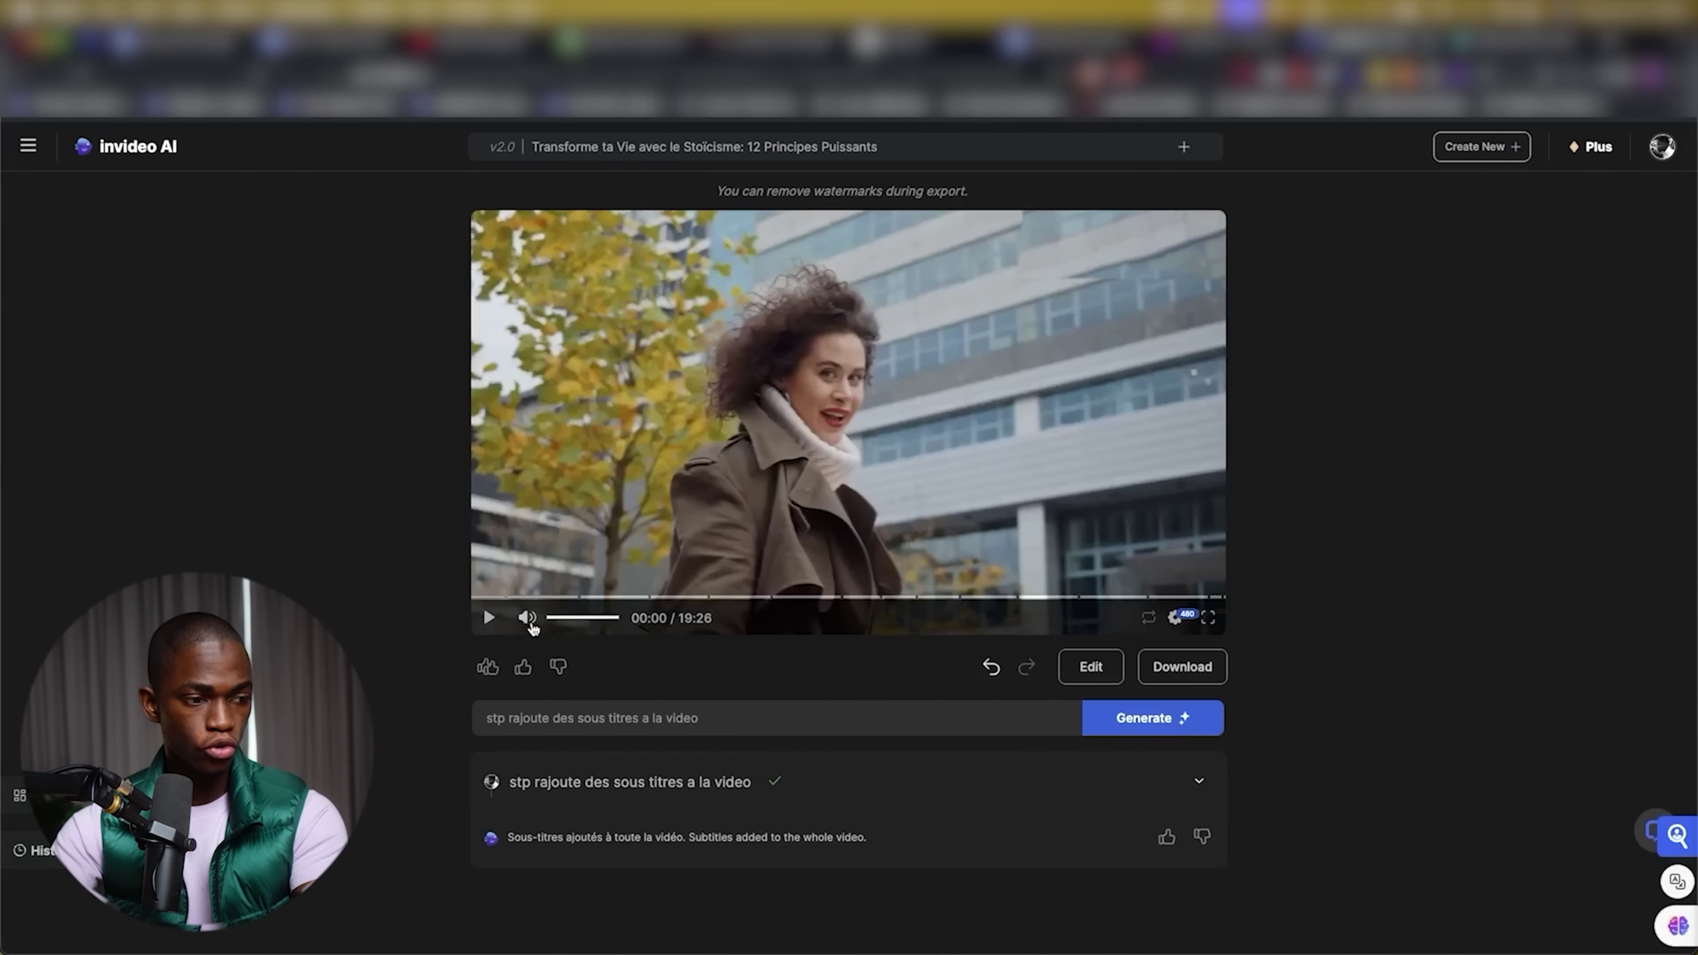
left_click(489, 620)
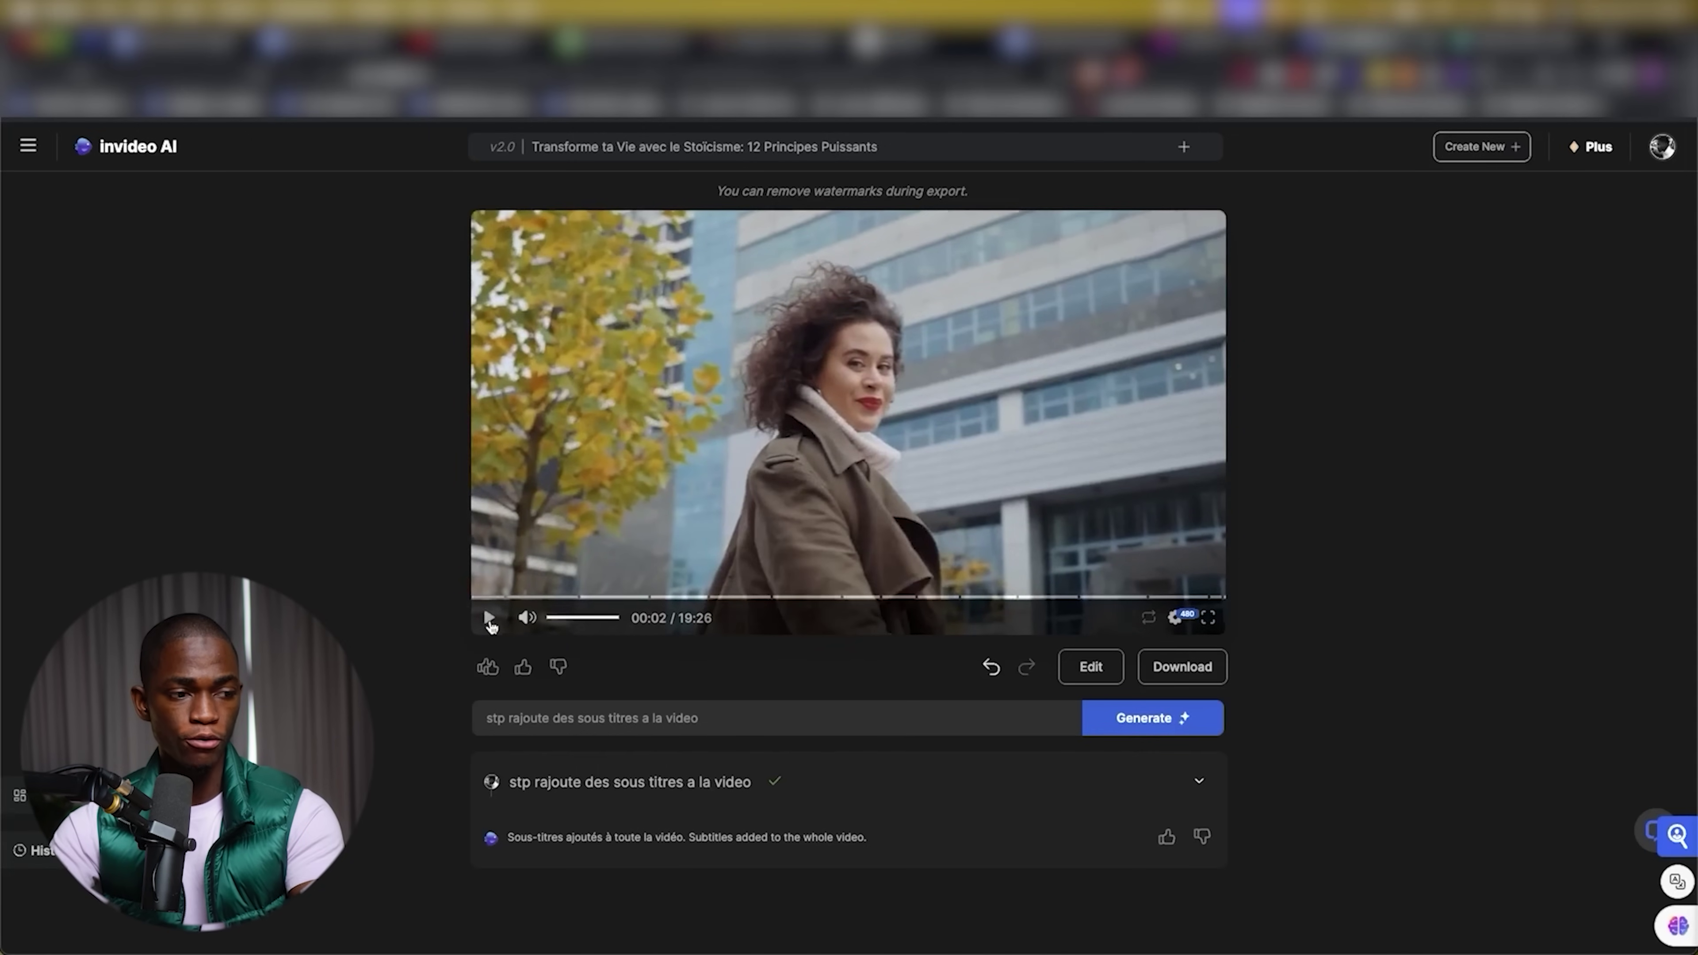
left_click(1095, 673)
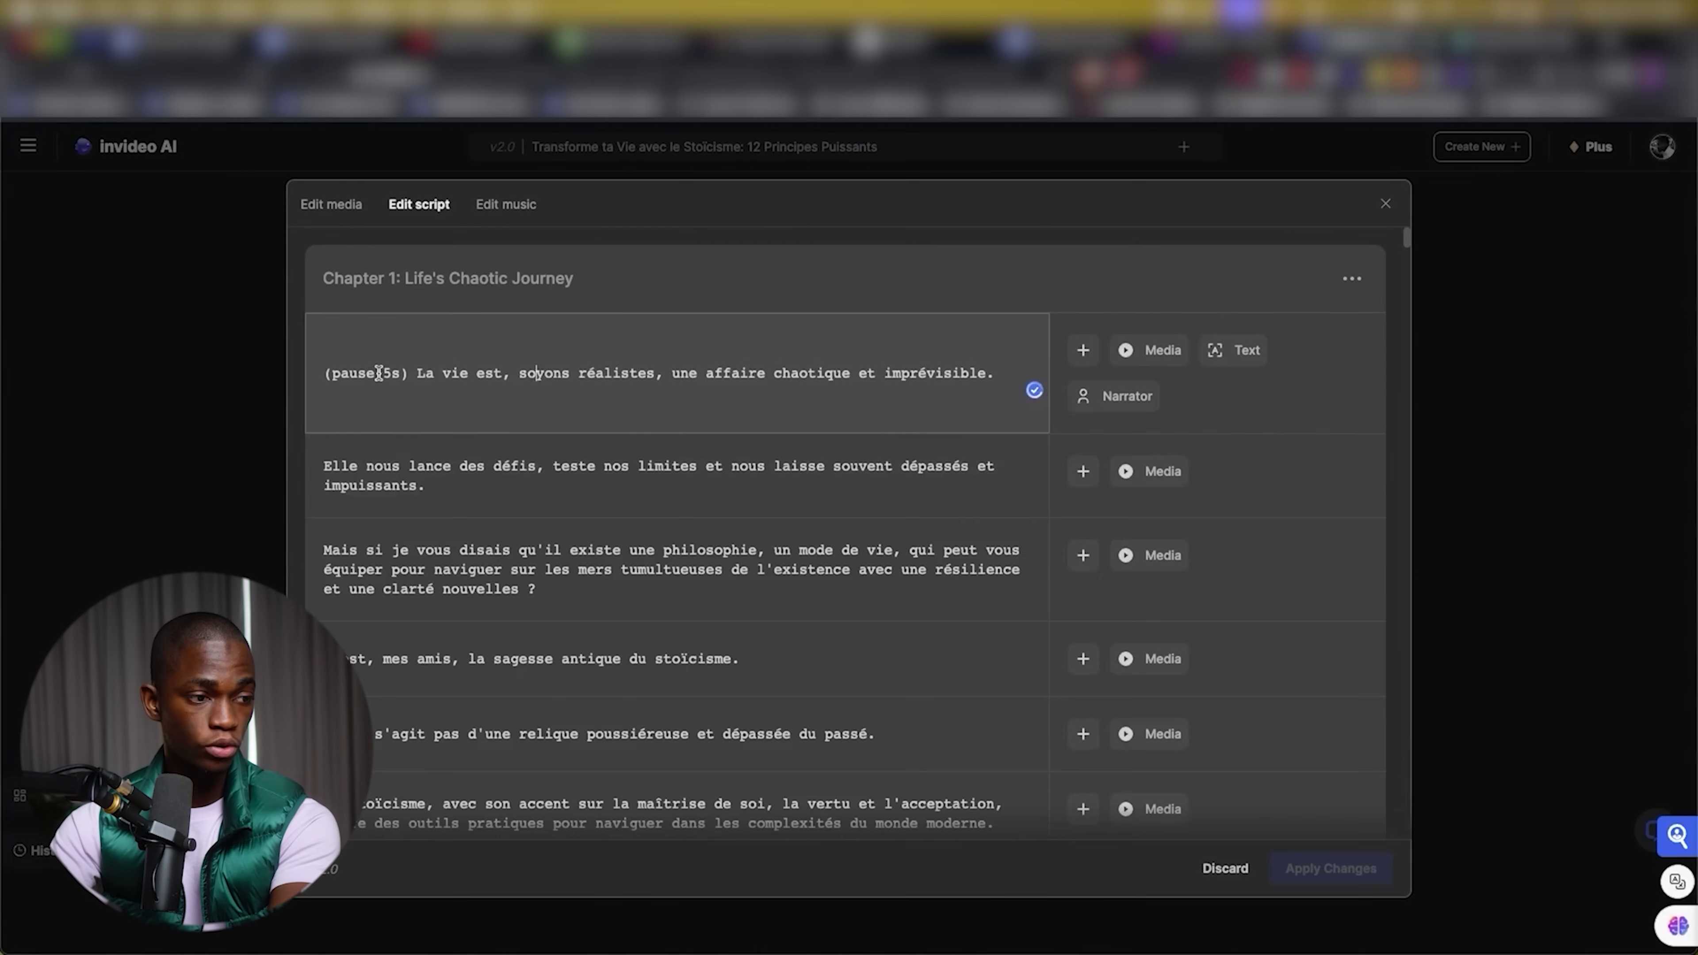
Edit the '(pause:5s)' marker at the start of Chapter 1's first script line
left_click(421, 373)
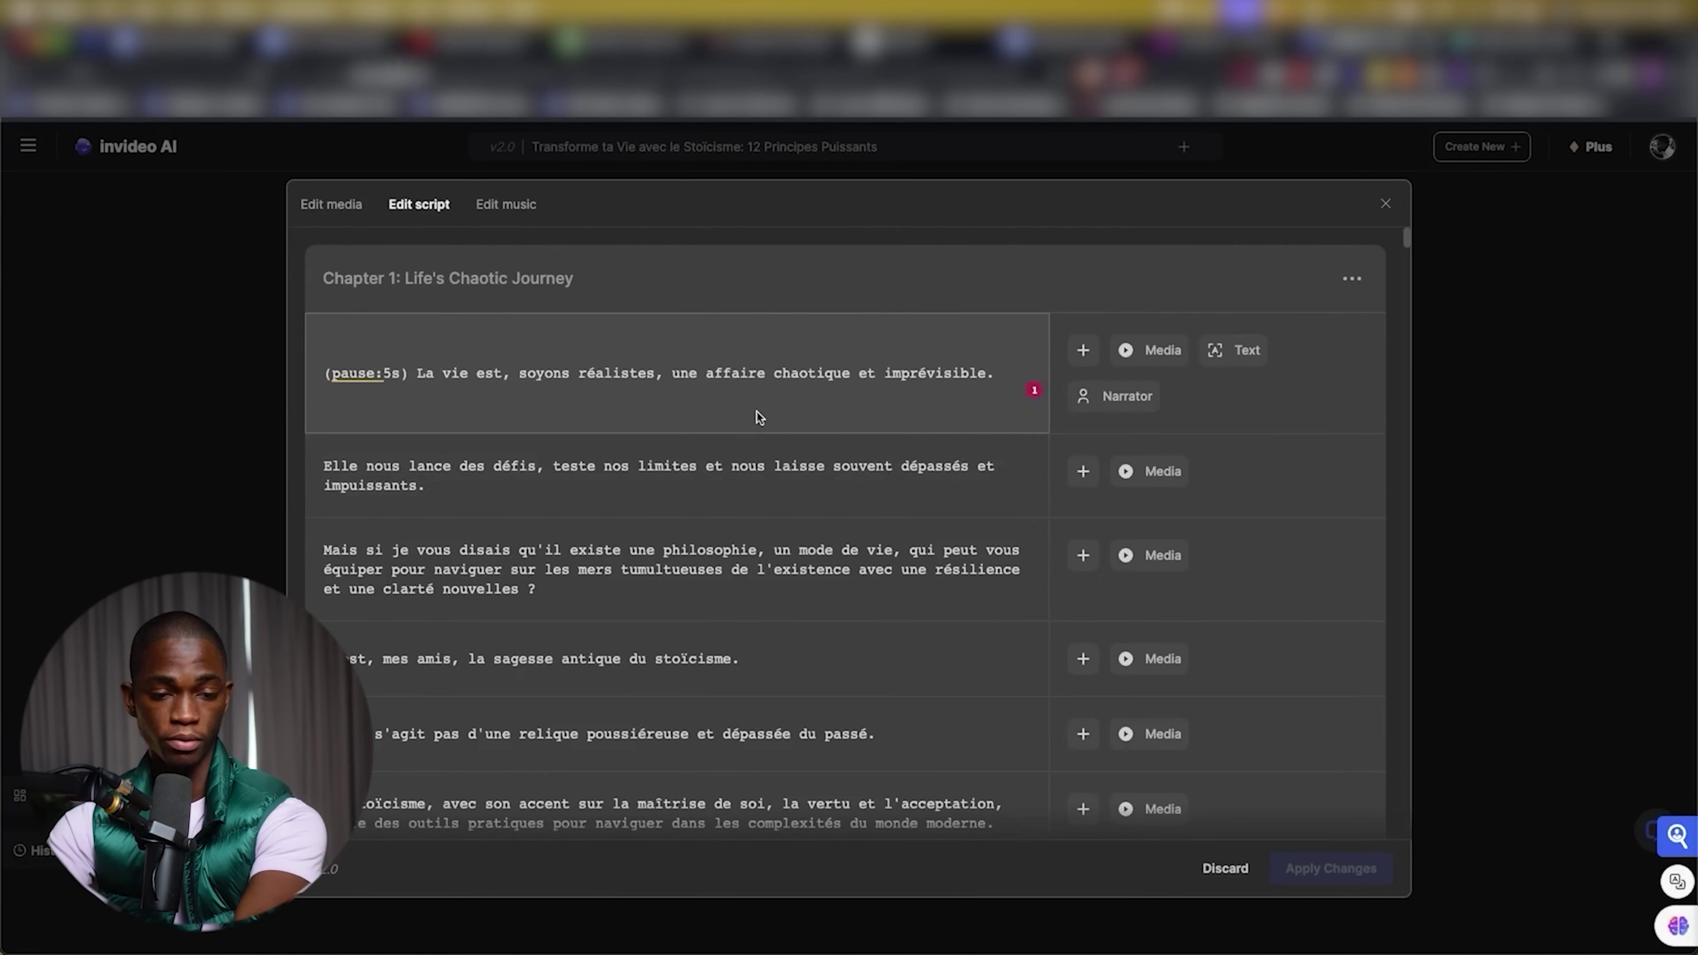
key("BackSpace")
key("BackSpace")
key("BackSpace")
key("BackSpace")
key("BackSpace")
key("BackSpace")
key("BackSpace")
key("BackSpace")
key("BackSpace")
key("BackSpace")
key("BackSpace")
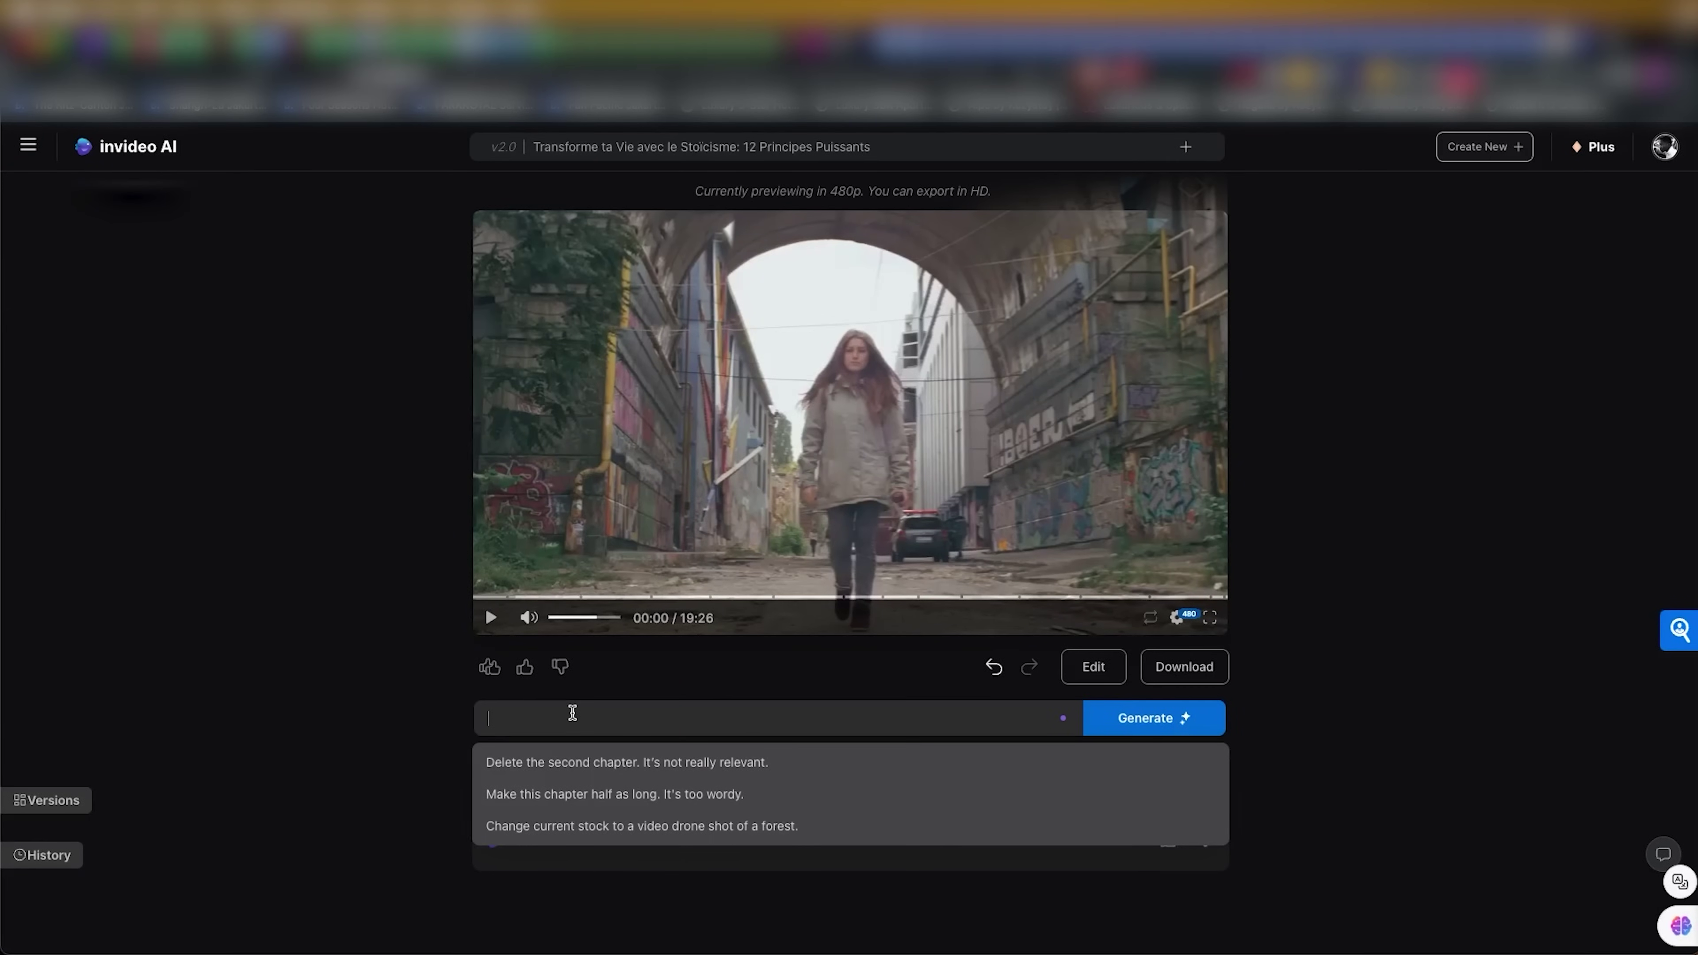
Briefly play the Stoicism video preview
left_click(490, 616)
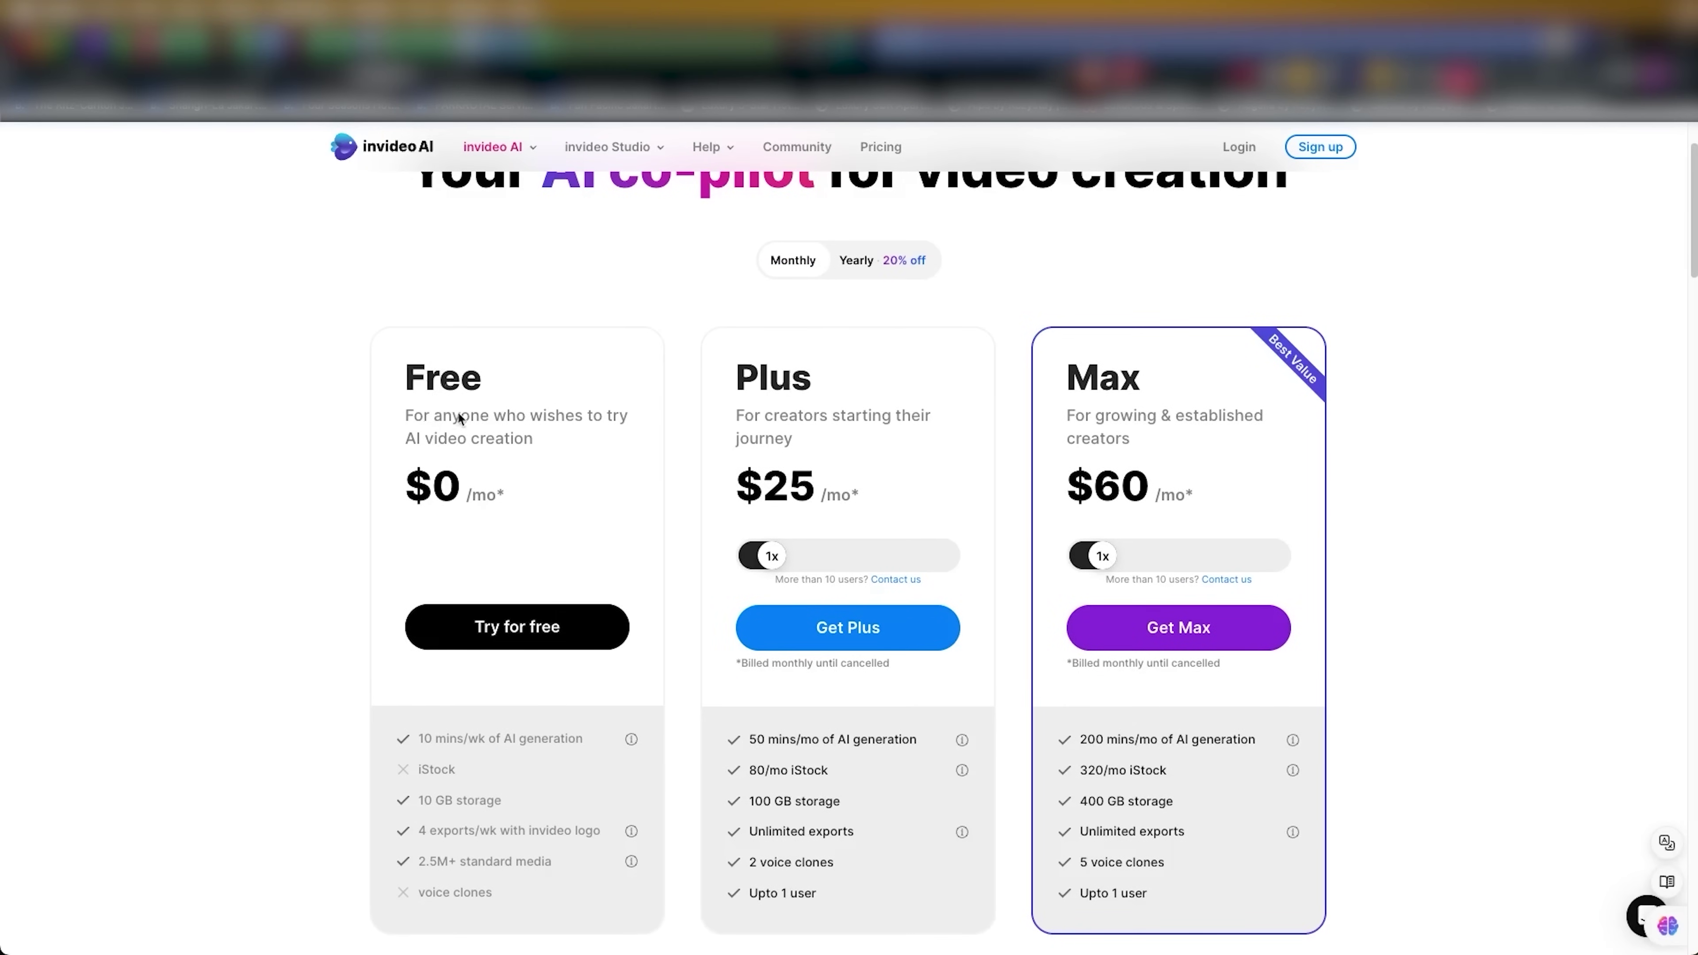
Review the Free, Plus and Max pricing cards, sliding the user count to see Plus pricing
scroll(440, 436, "down", 2)
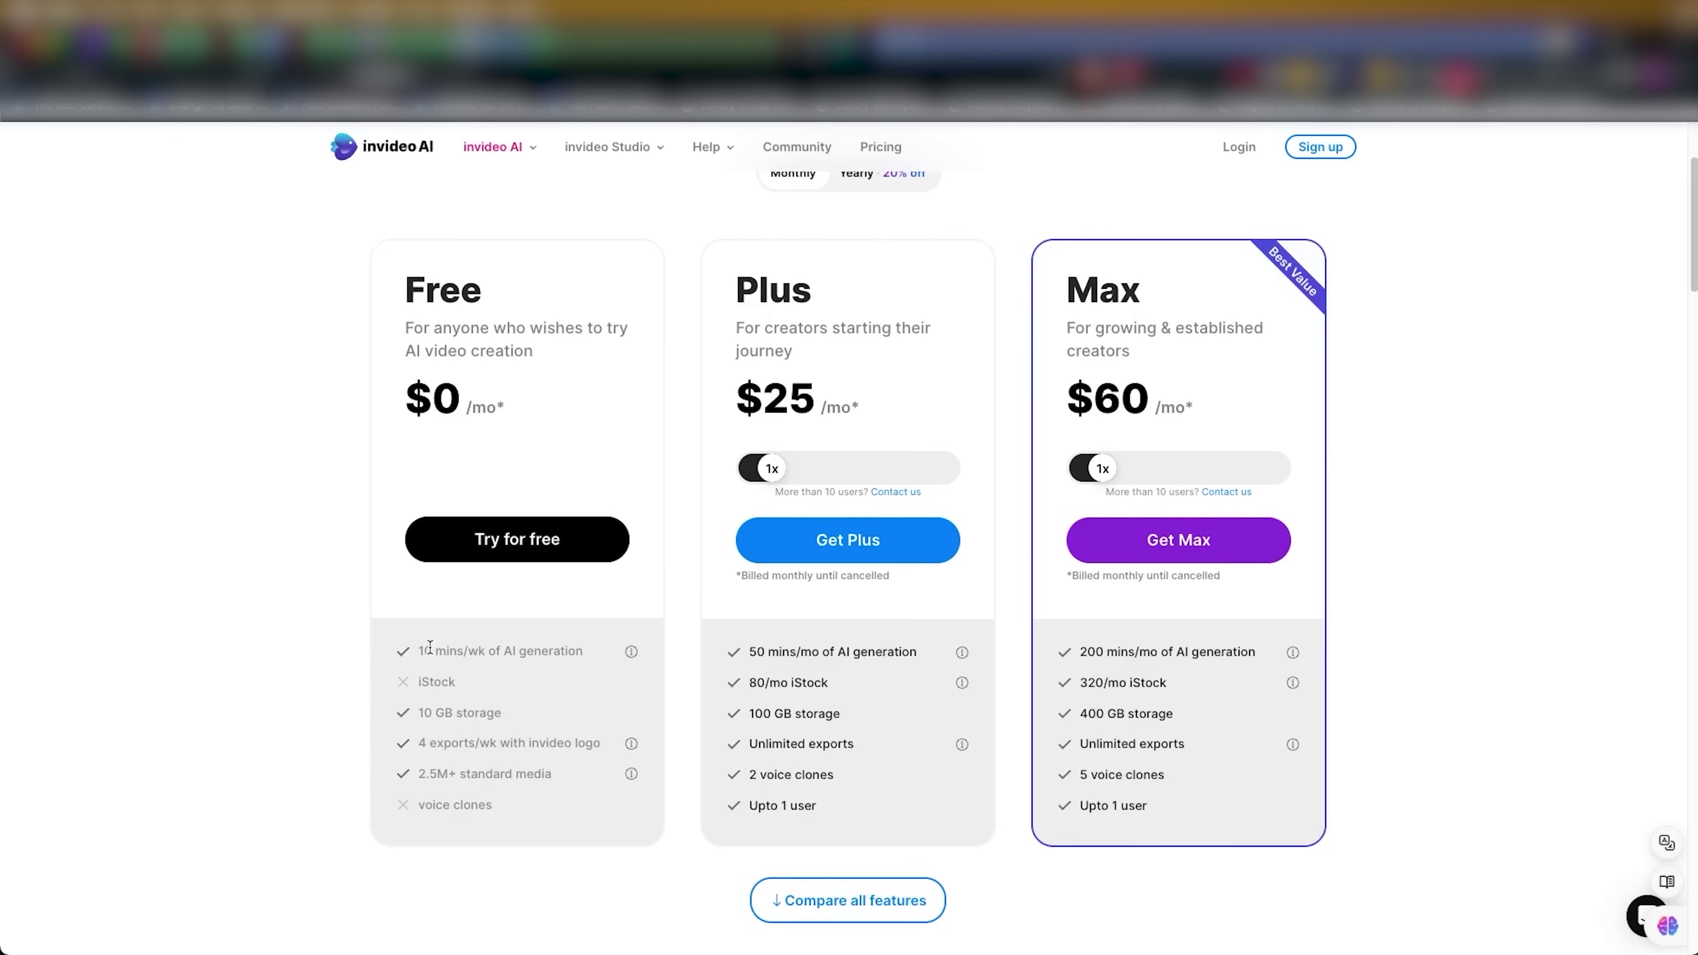
scroll(425, 647, "up", 2)
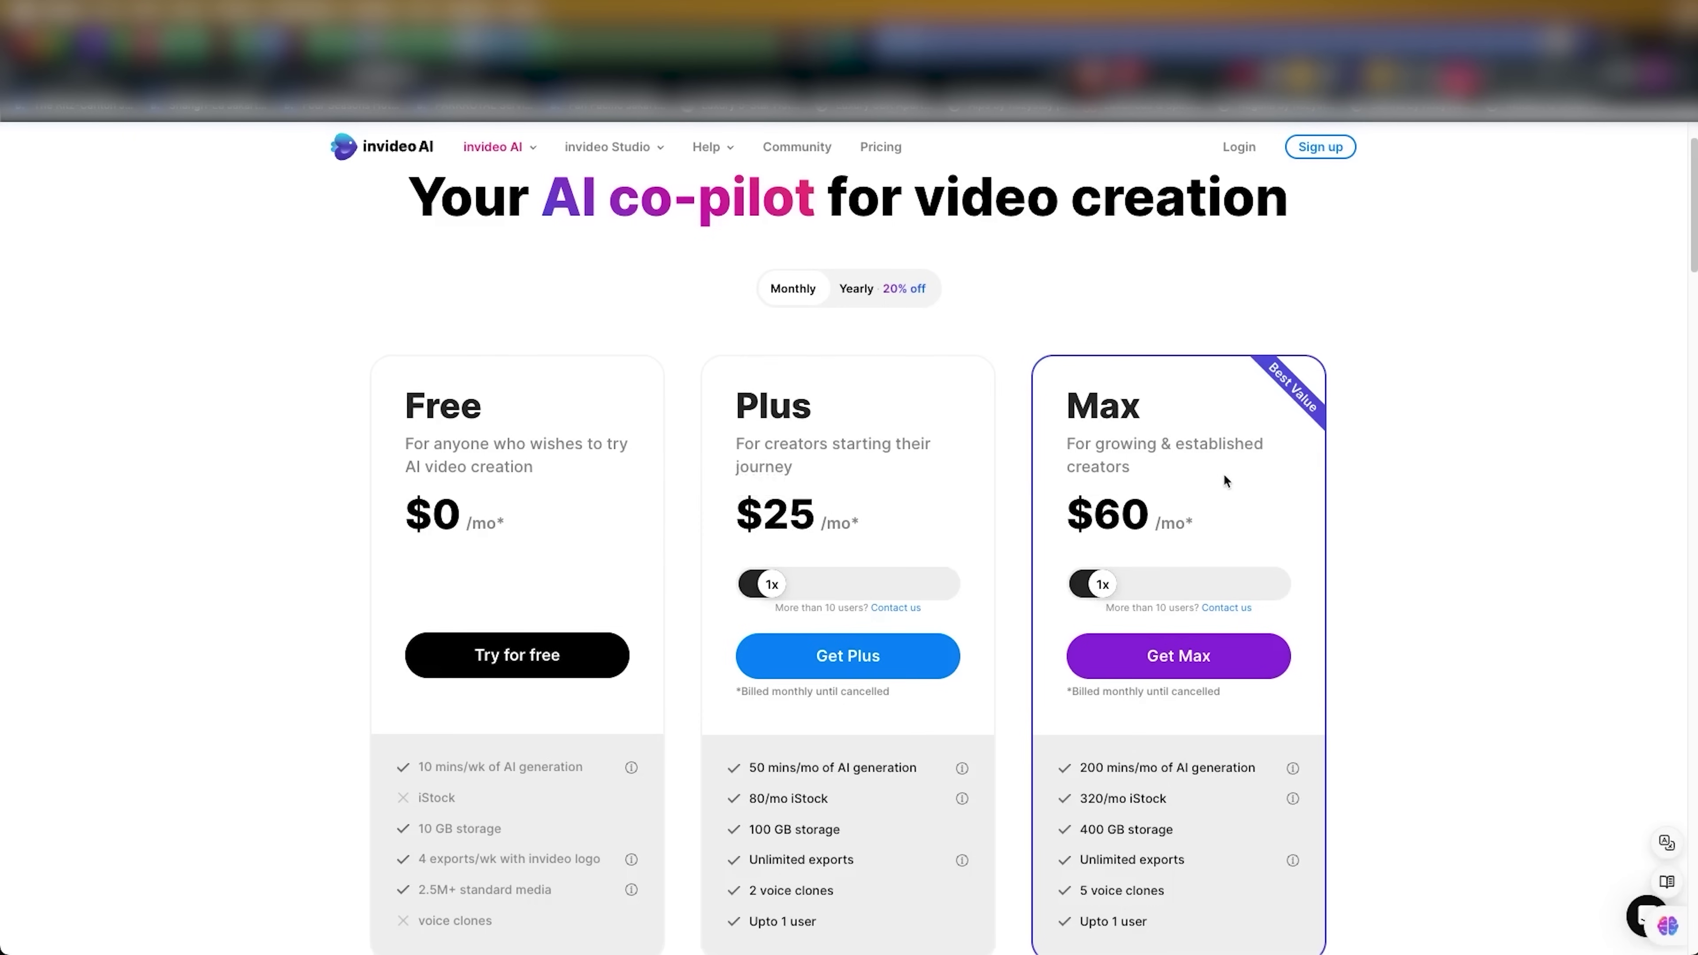
left_click_drag(774, 586, 737, 597)
scroll(976, 823, "down", 2)
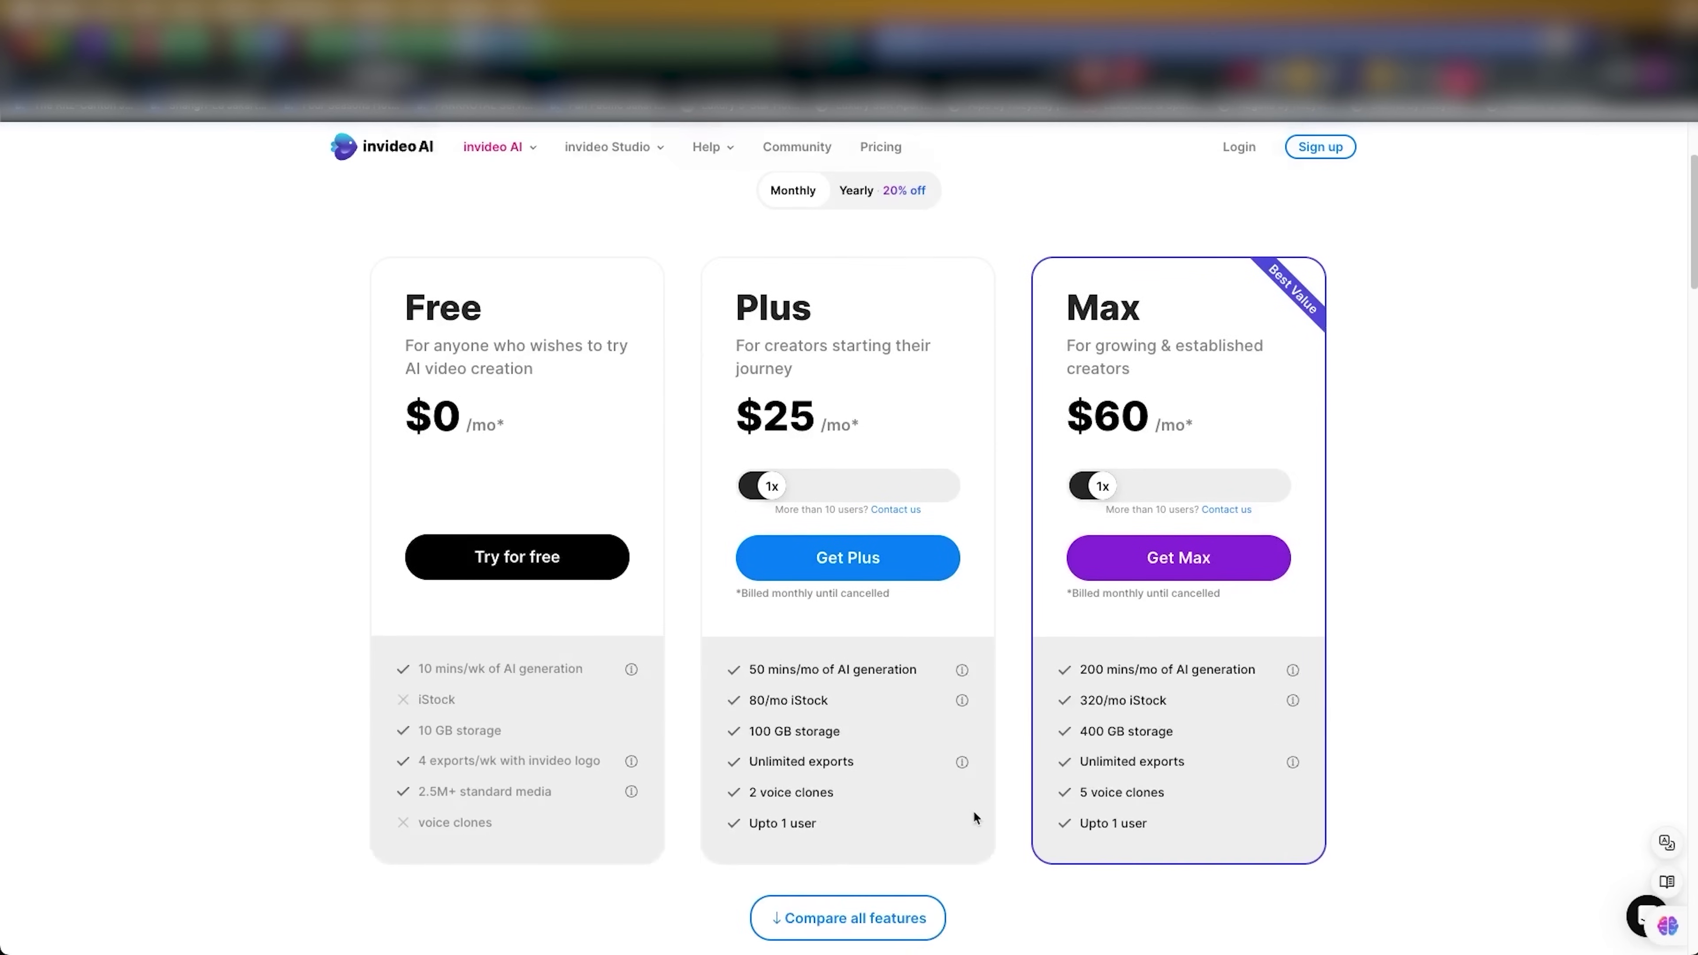
scroll(973, 809, "up", 2)
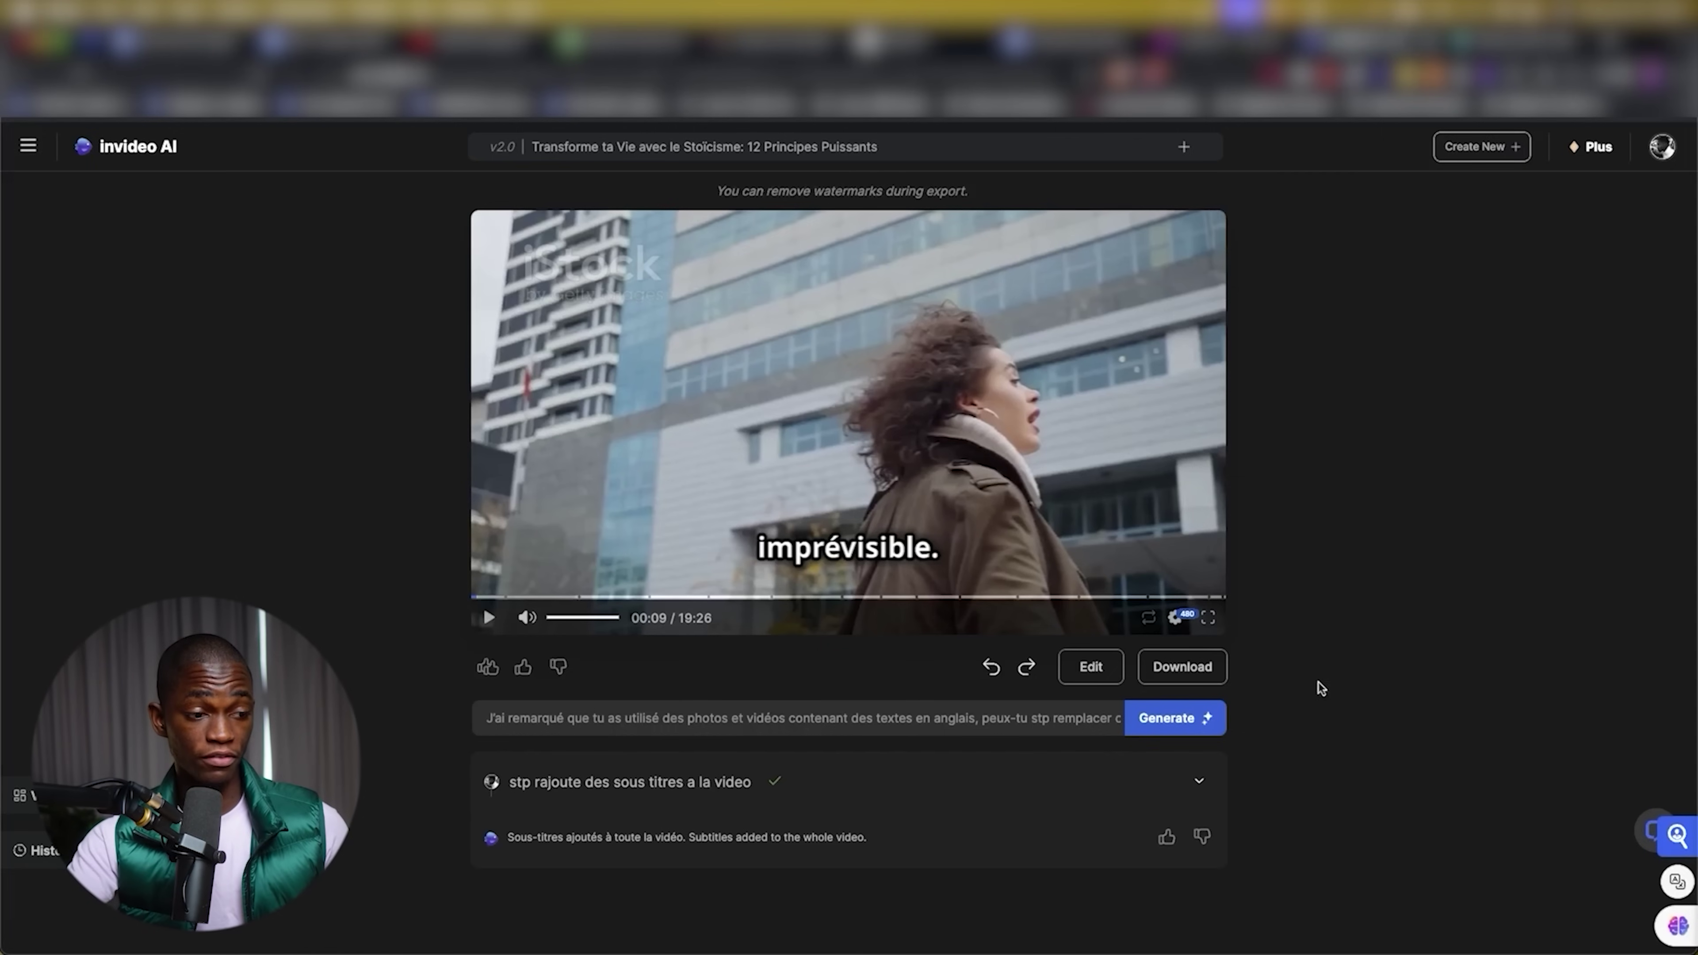
Open Download Settings showing no watermarks, no branding and 1080p resolution
left_click(1215, 675)
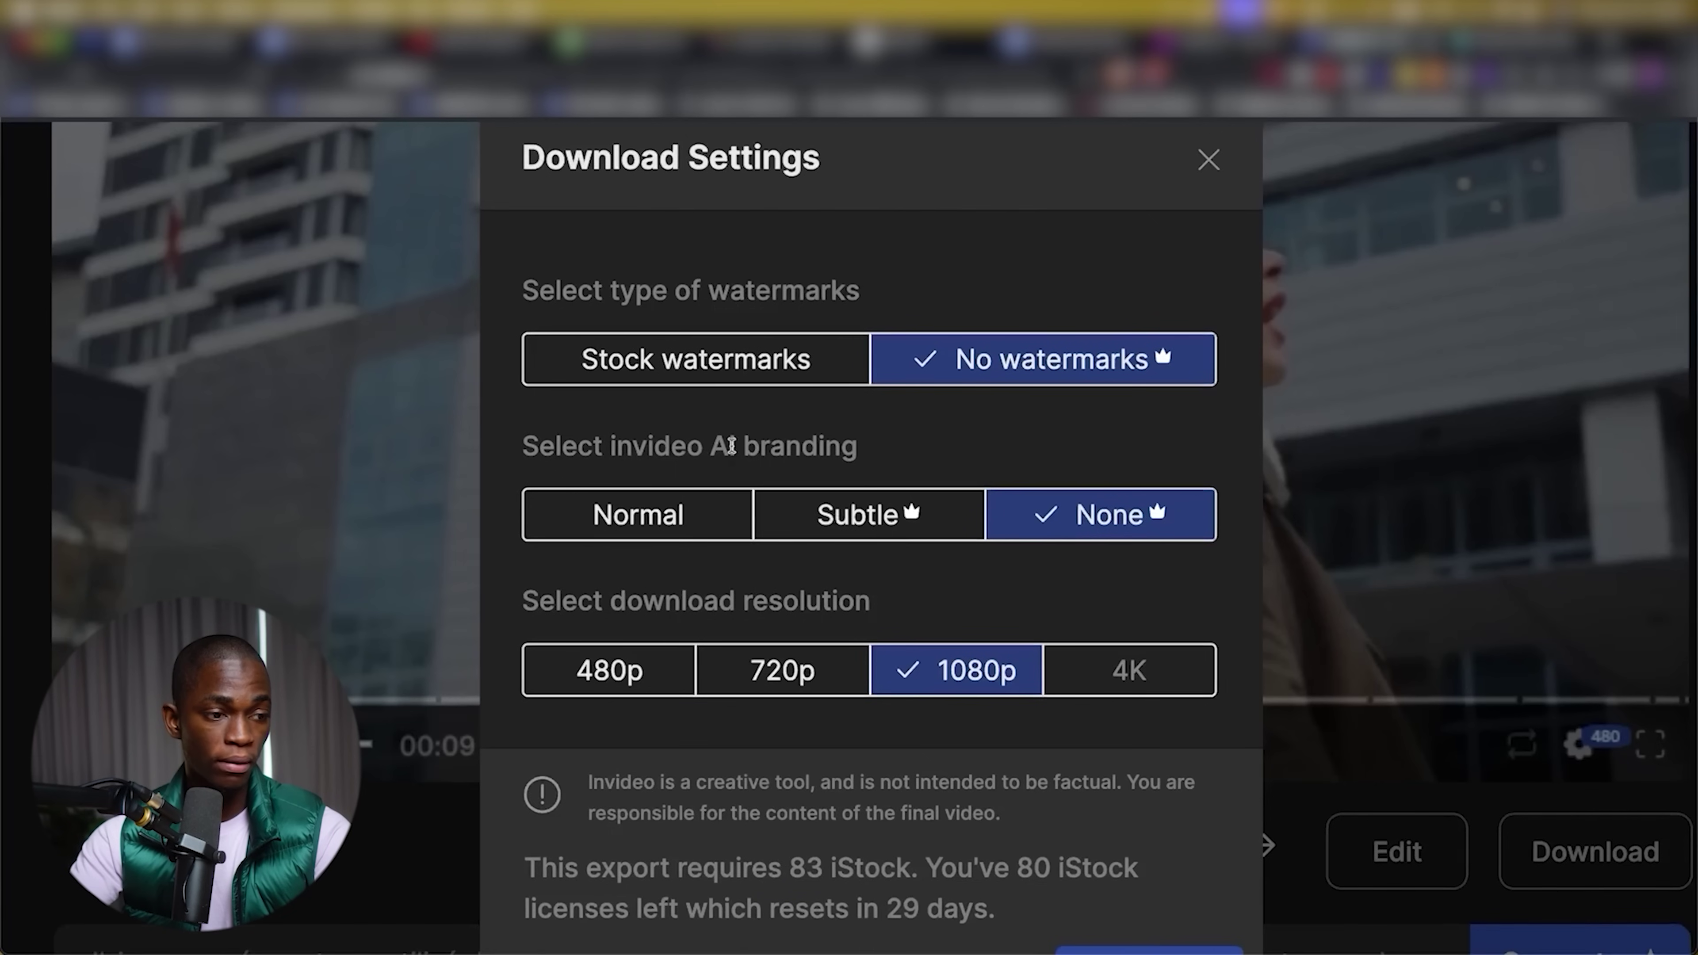
left_click_drag(731, 446, 858, 447)
left_click(785, 448)
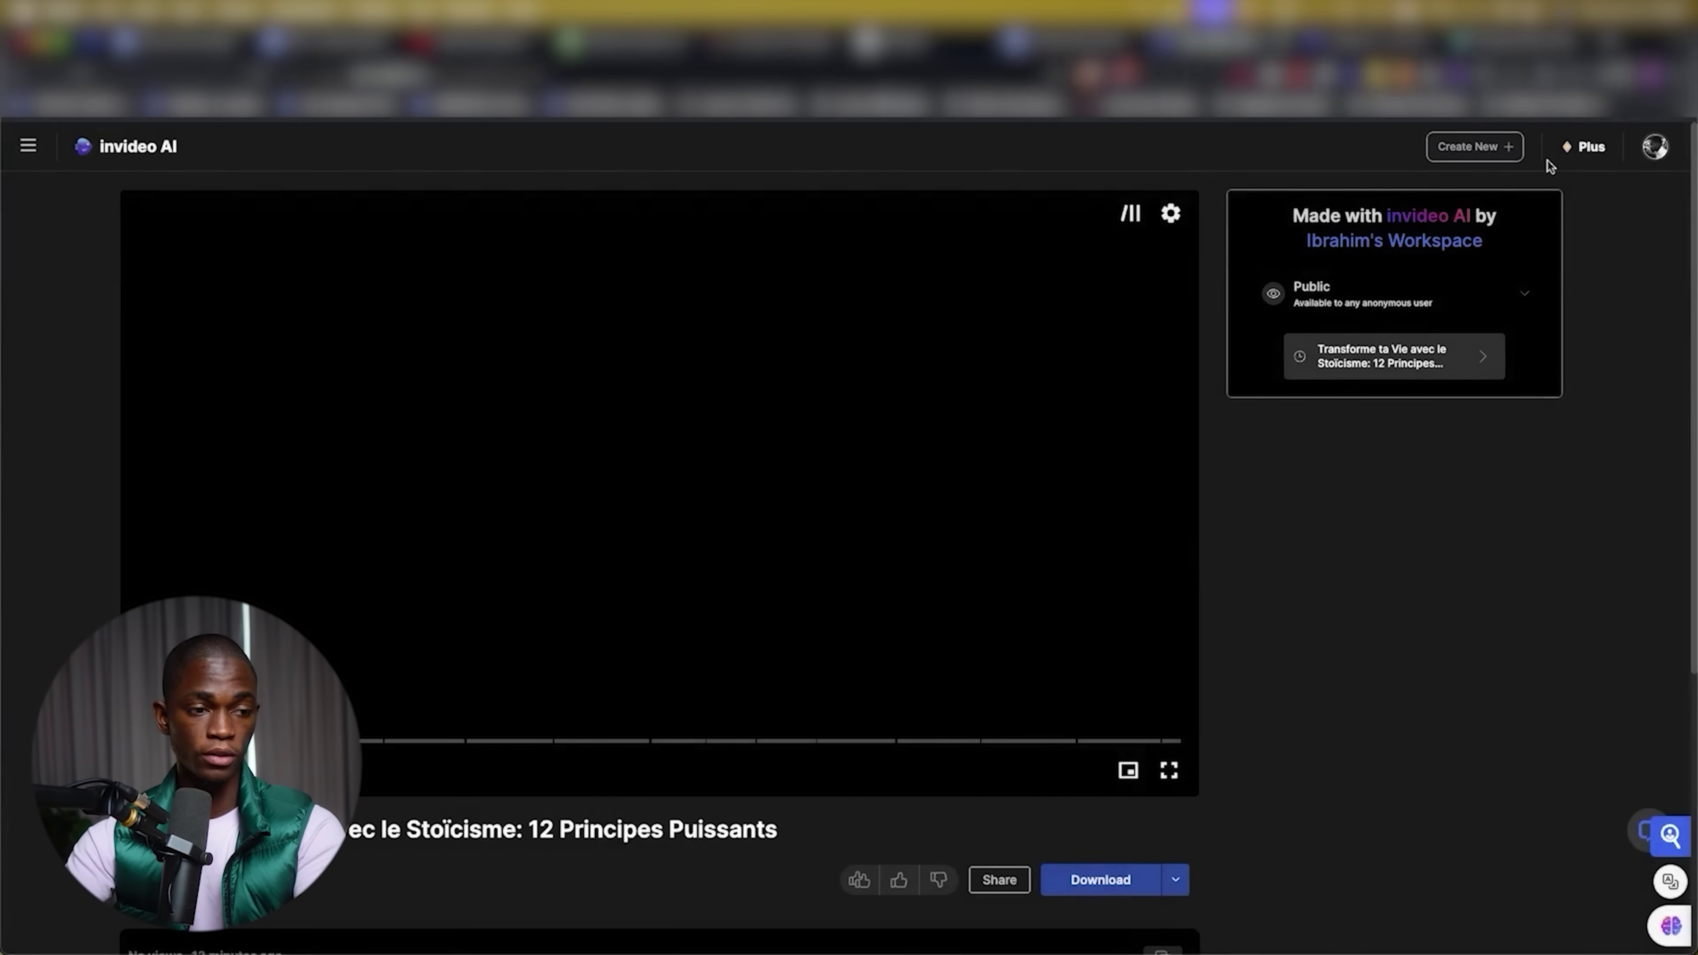
Check the 1080p export's progress in the downloads panel
left_click(1504, 77)
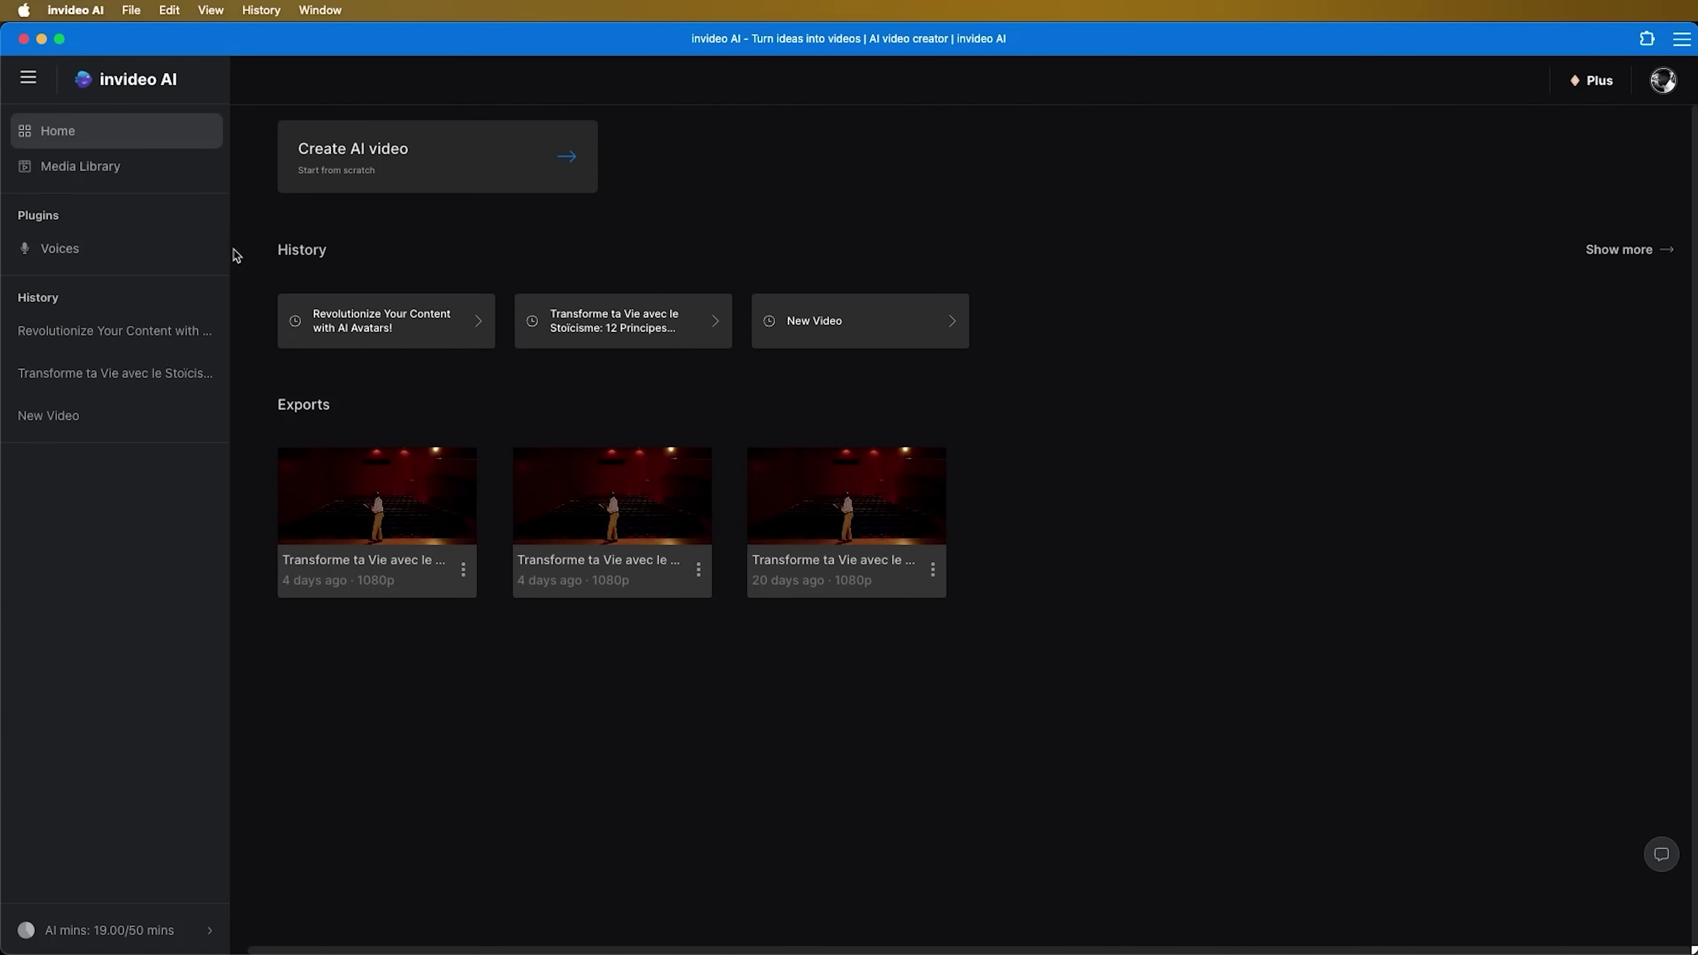
Go to the Voices plugin page and open the Add Voice dialog
left_click(51, 246)
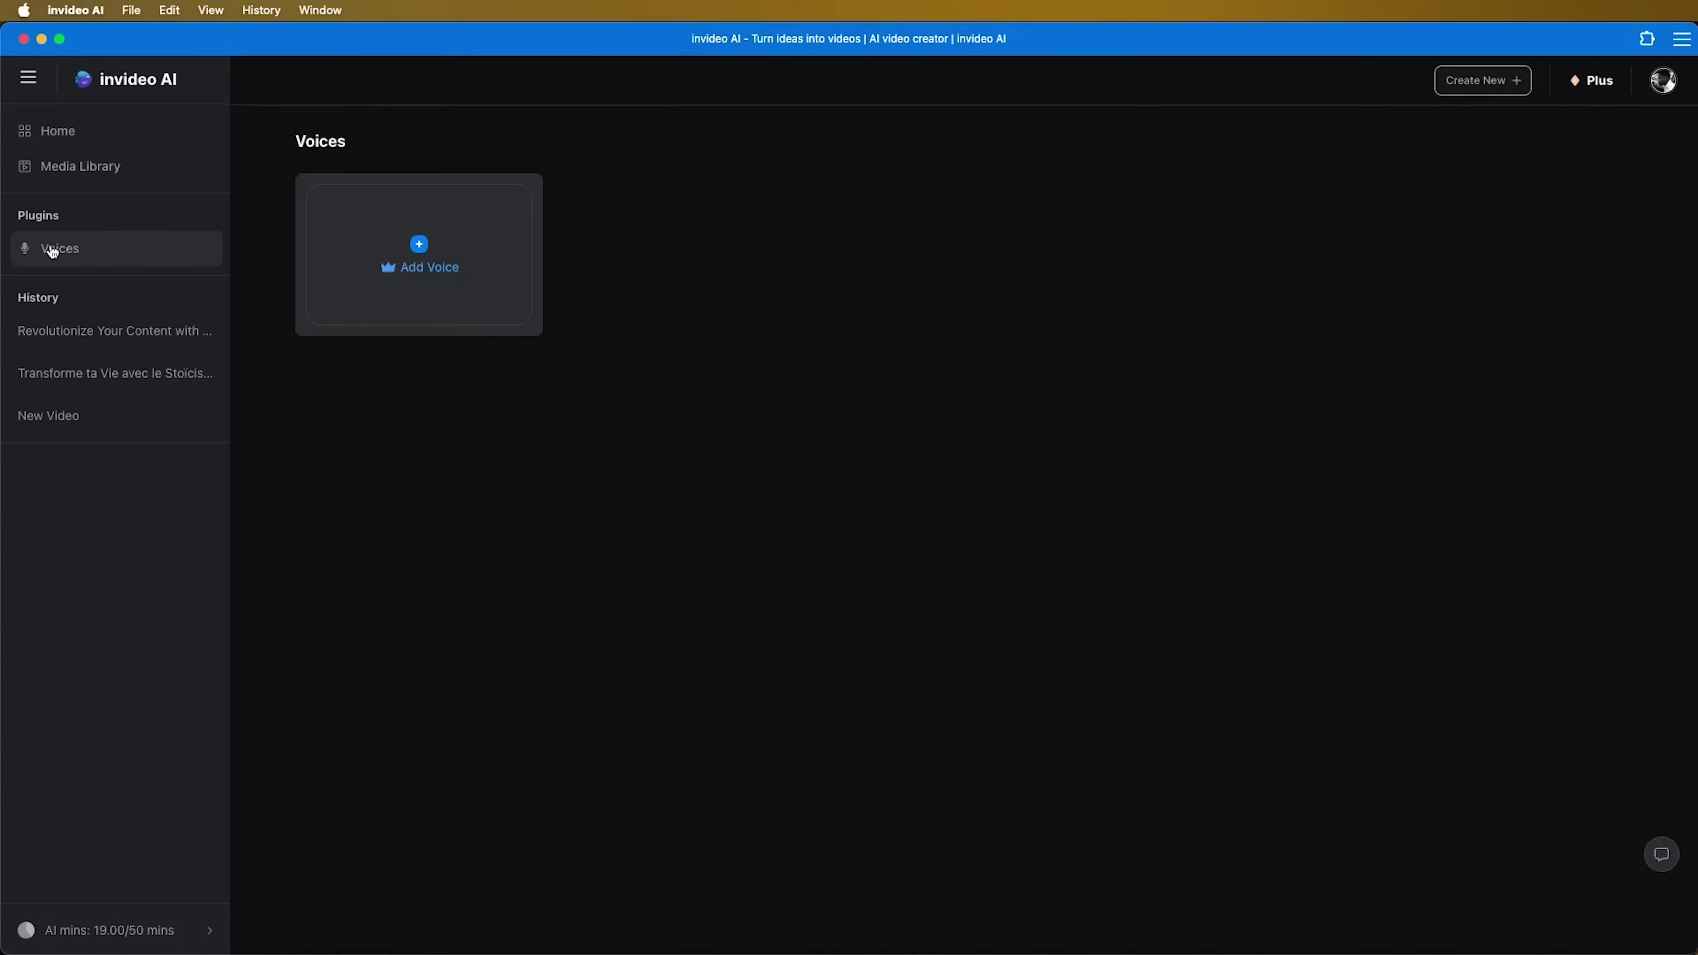
left_click(419, 245)
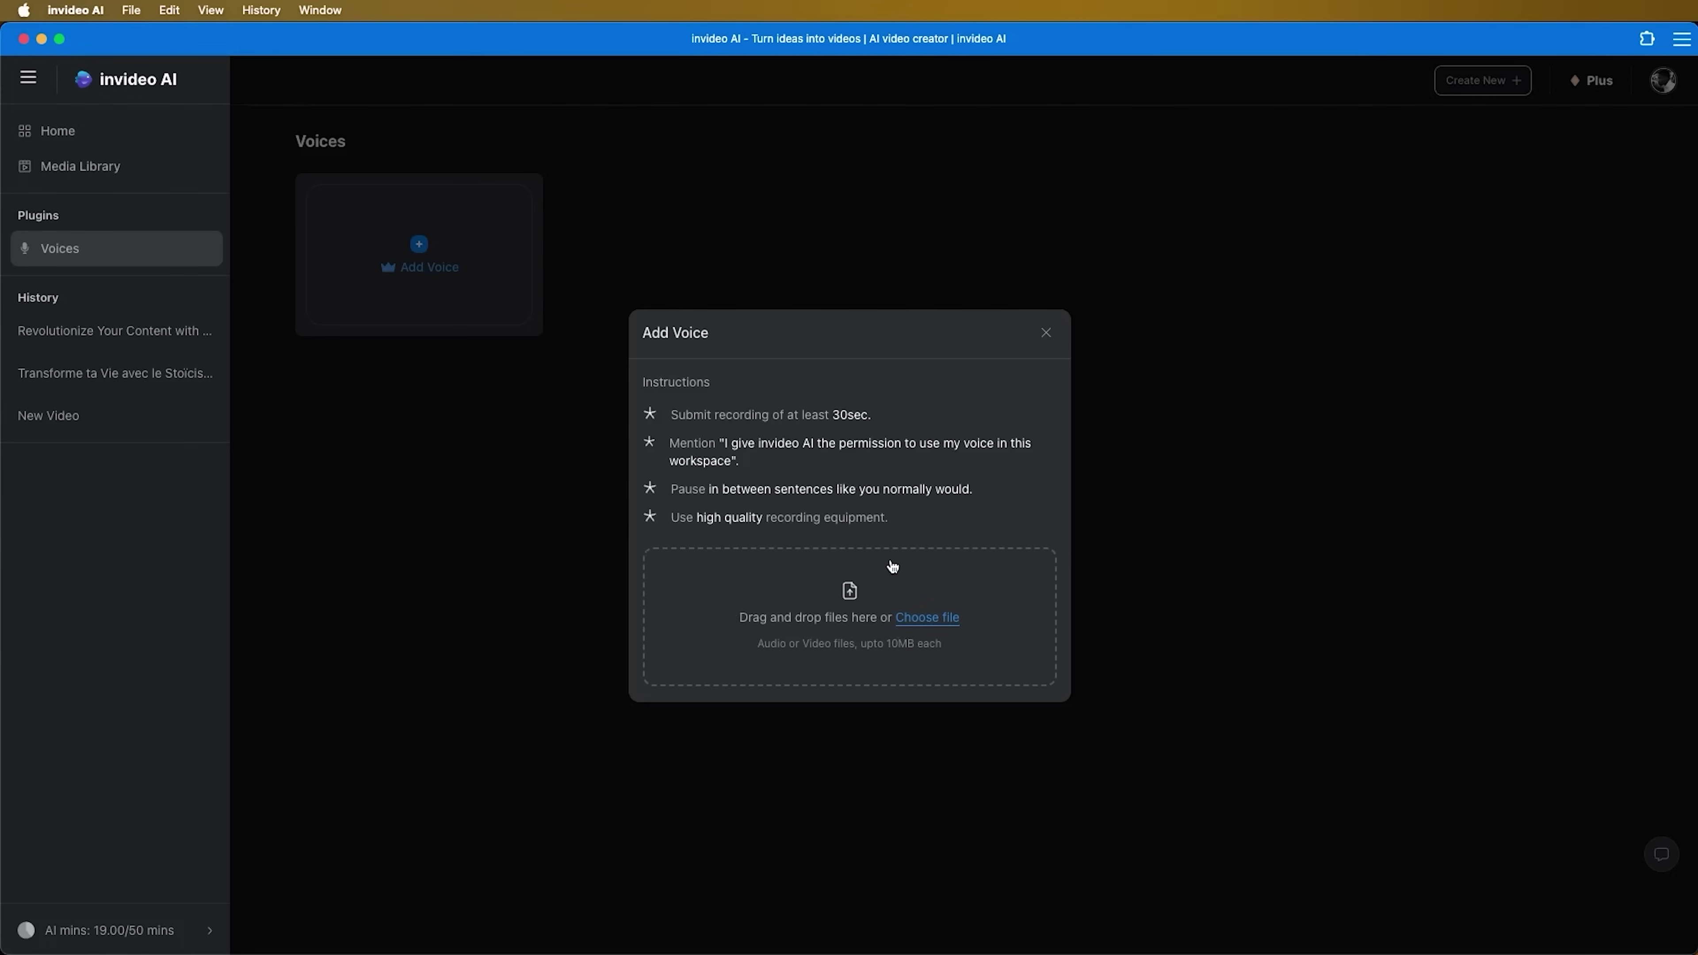
Upload permission audio.mp3 as the voice sample
left_click(872, 612)
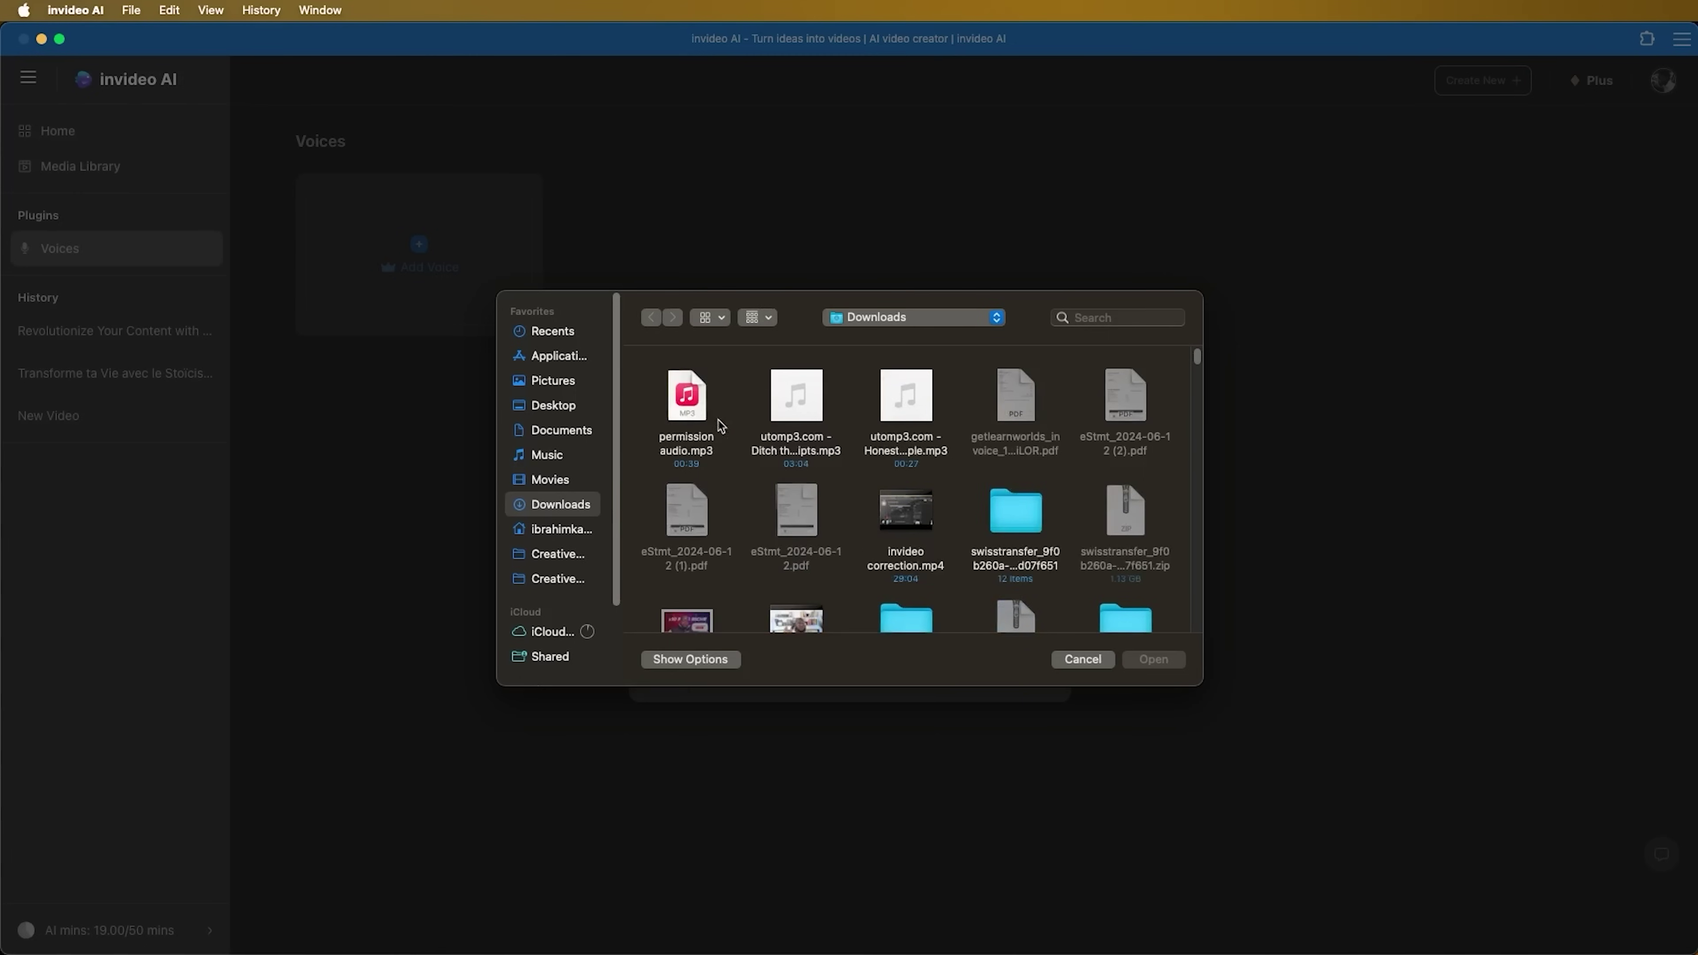
left_click(695, 398)
left_click(1148, 664)
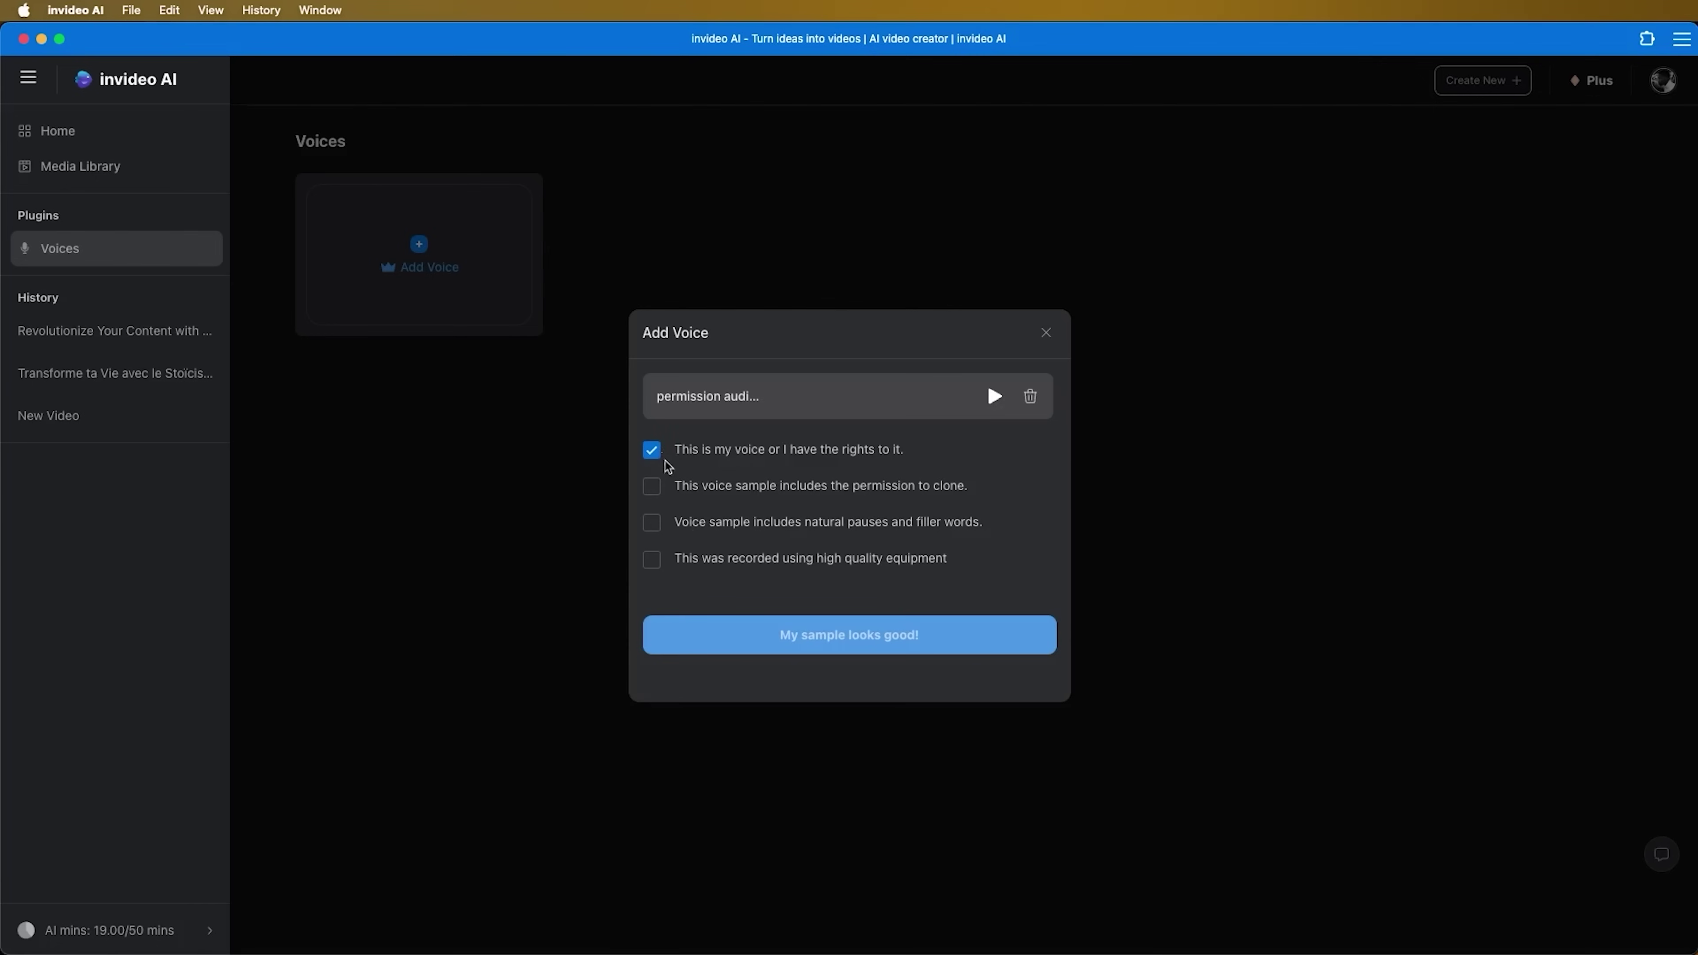
Confirm permission, natural pauses and quality recording, then submit and finish the Voice 1 clone
left_click(657, 494)
left_click(658, 529)
left_click(654, 562)
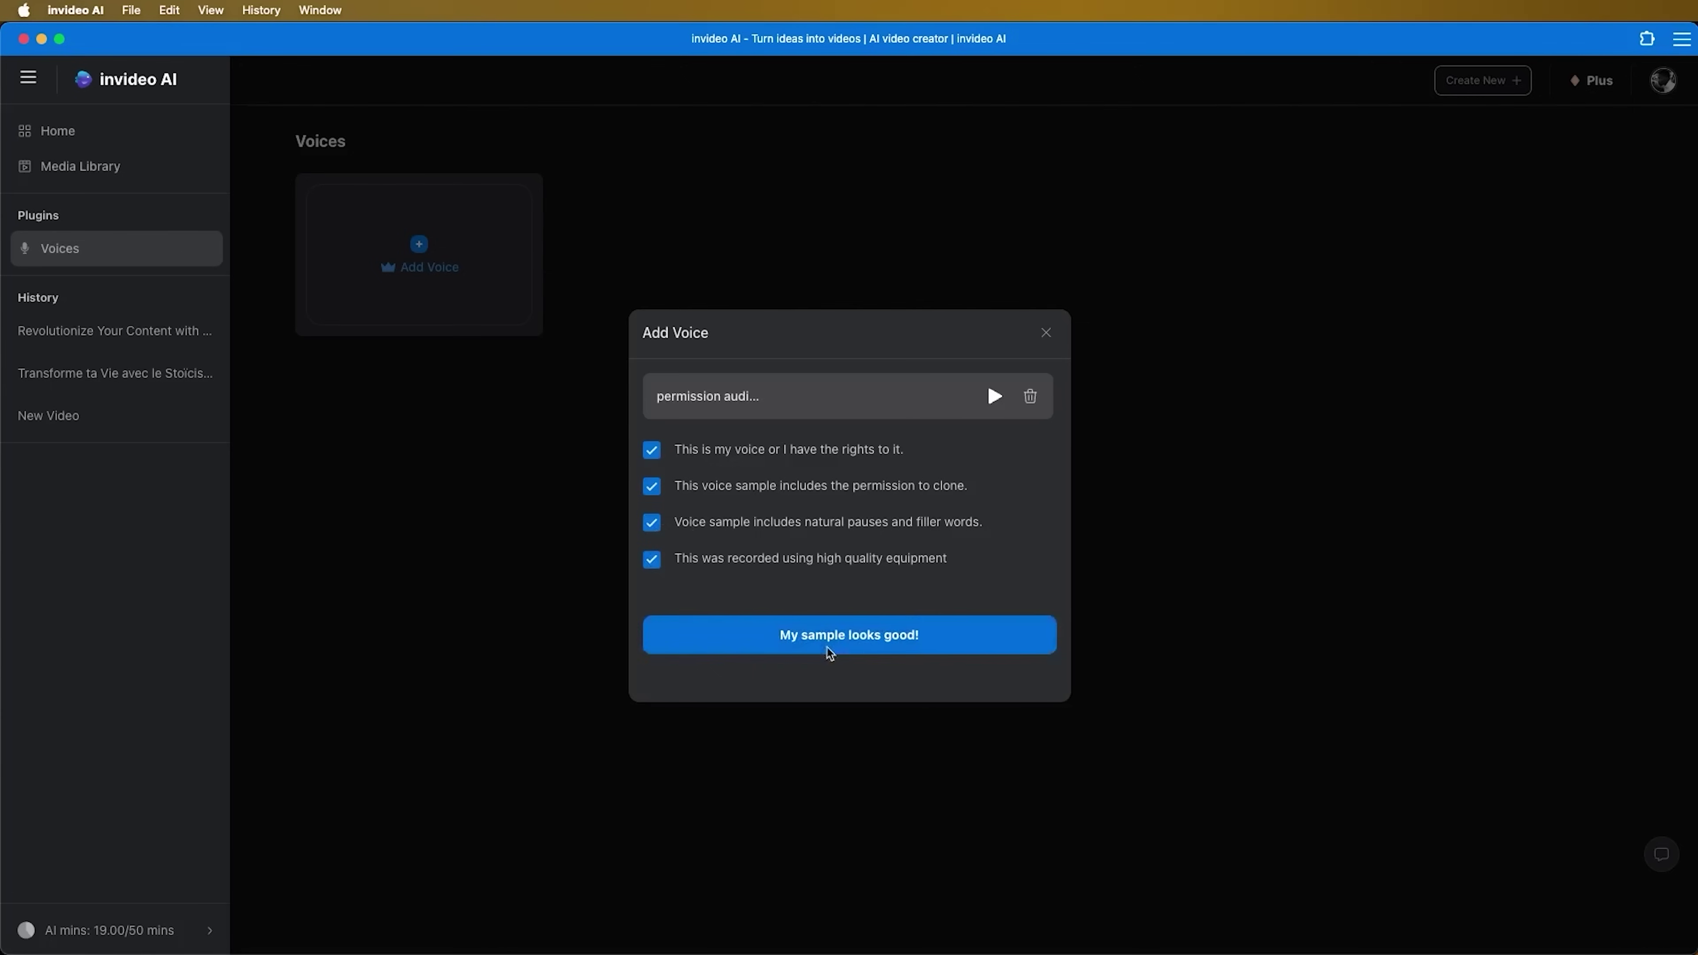
left_click(828, 632)
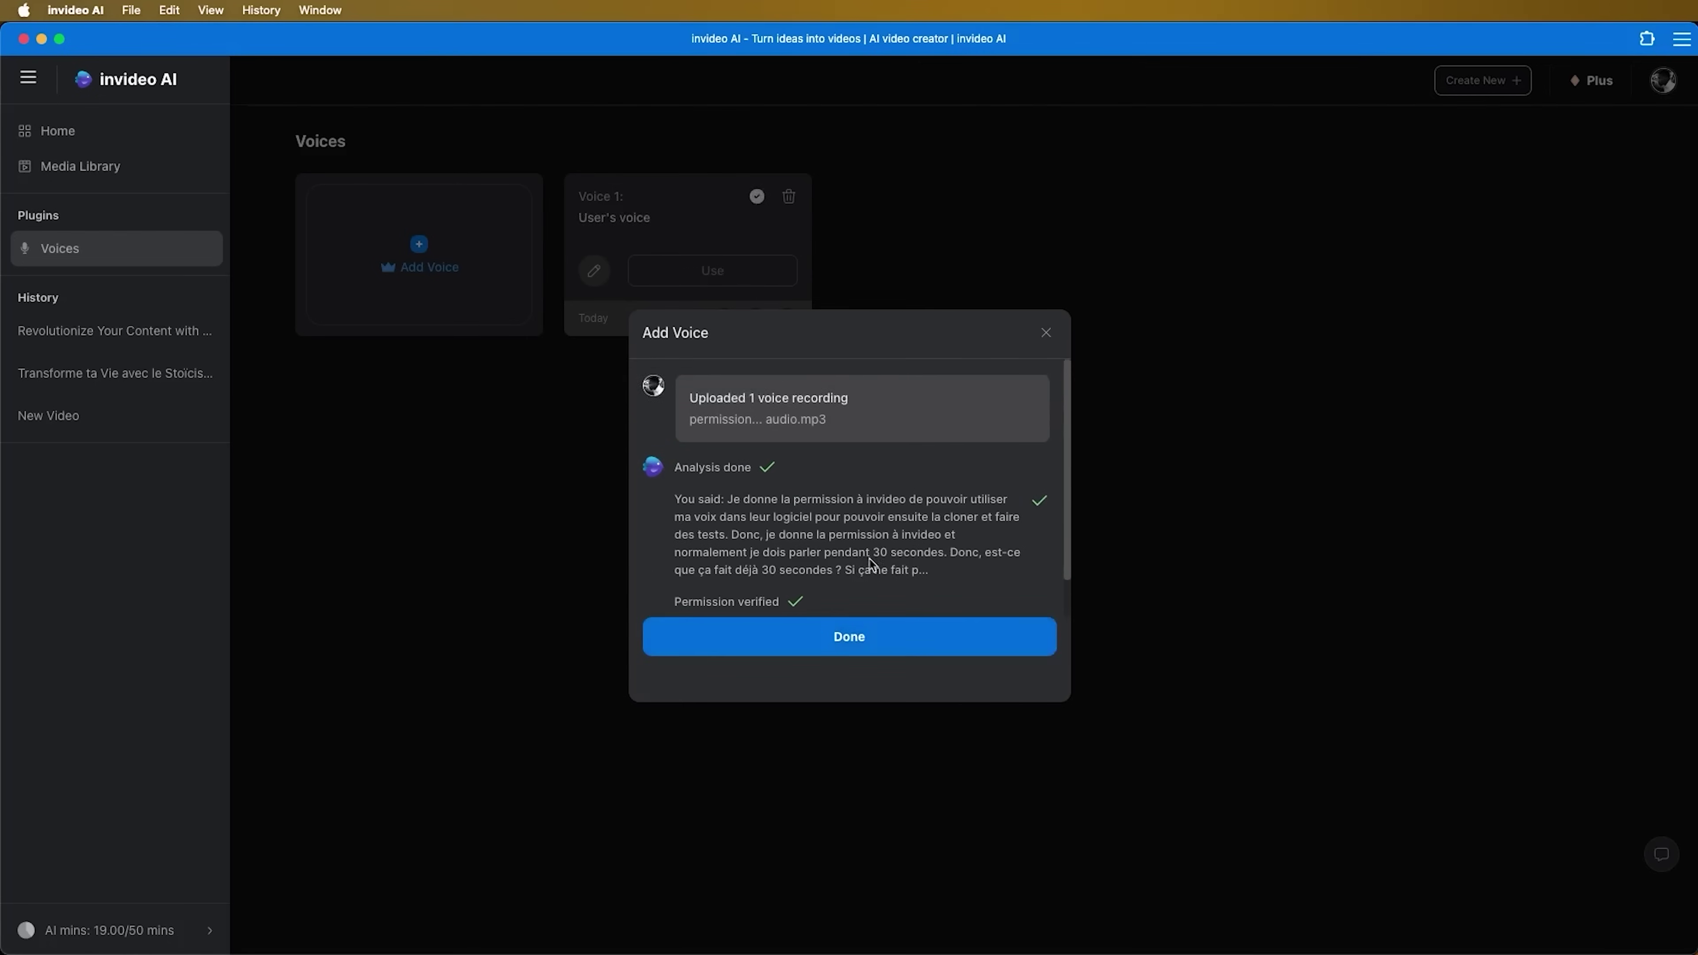
left_click(868, 645)
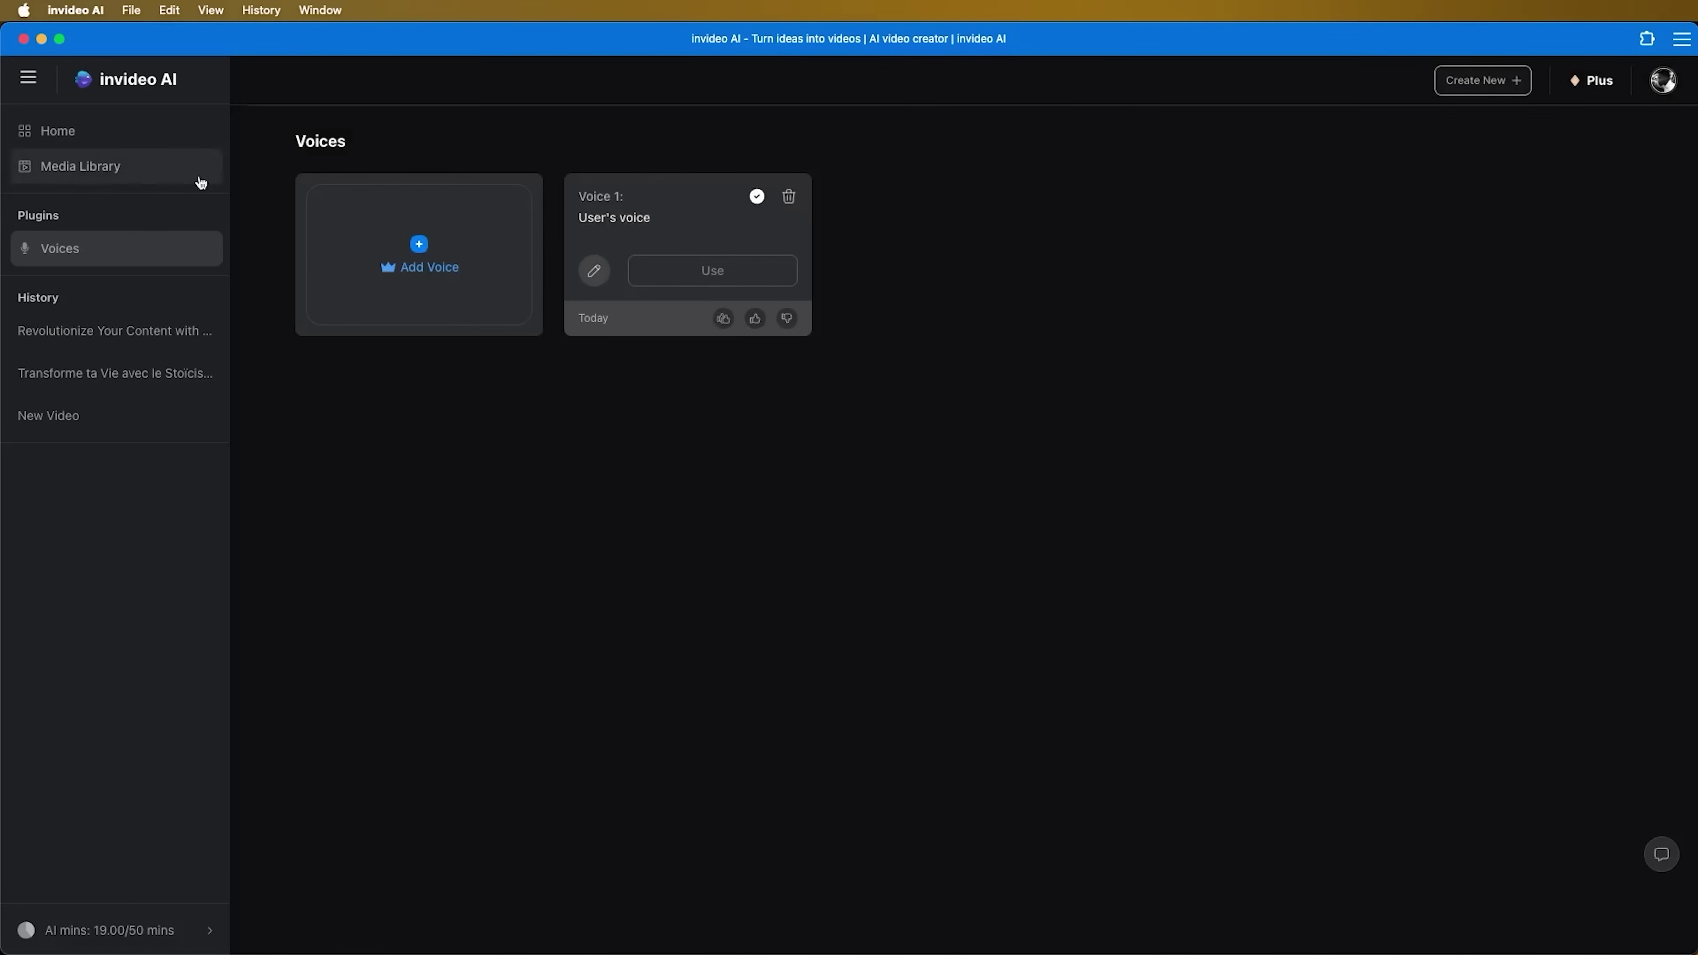
Start a new video with the prompt 'genere une video sur la motivation juste 30seconde'
left_click(705, 283)
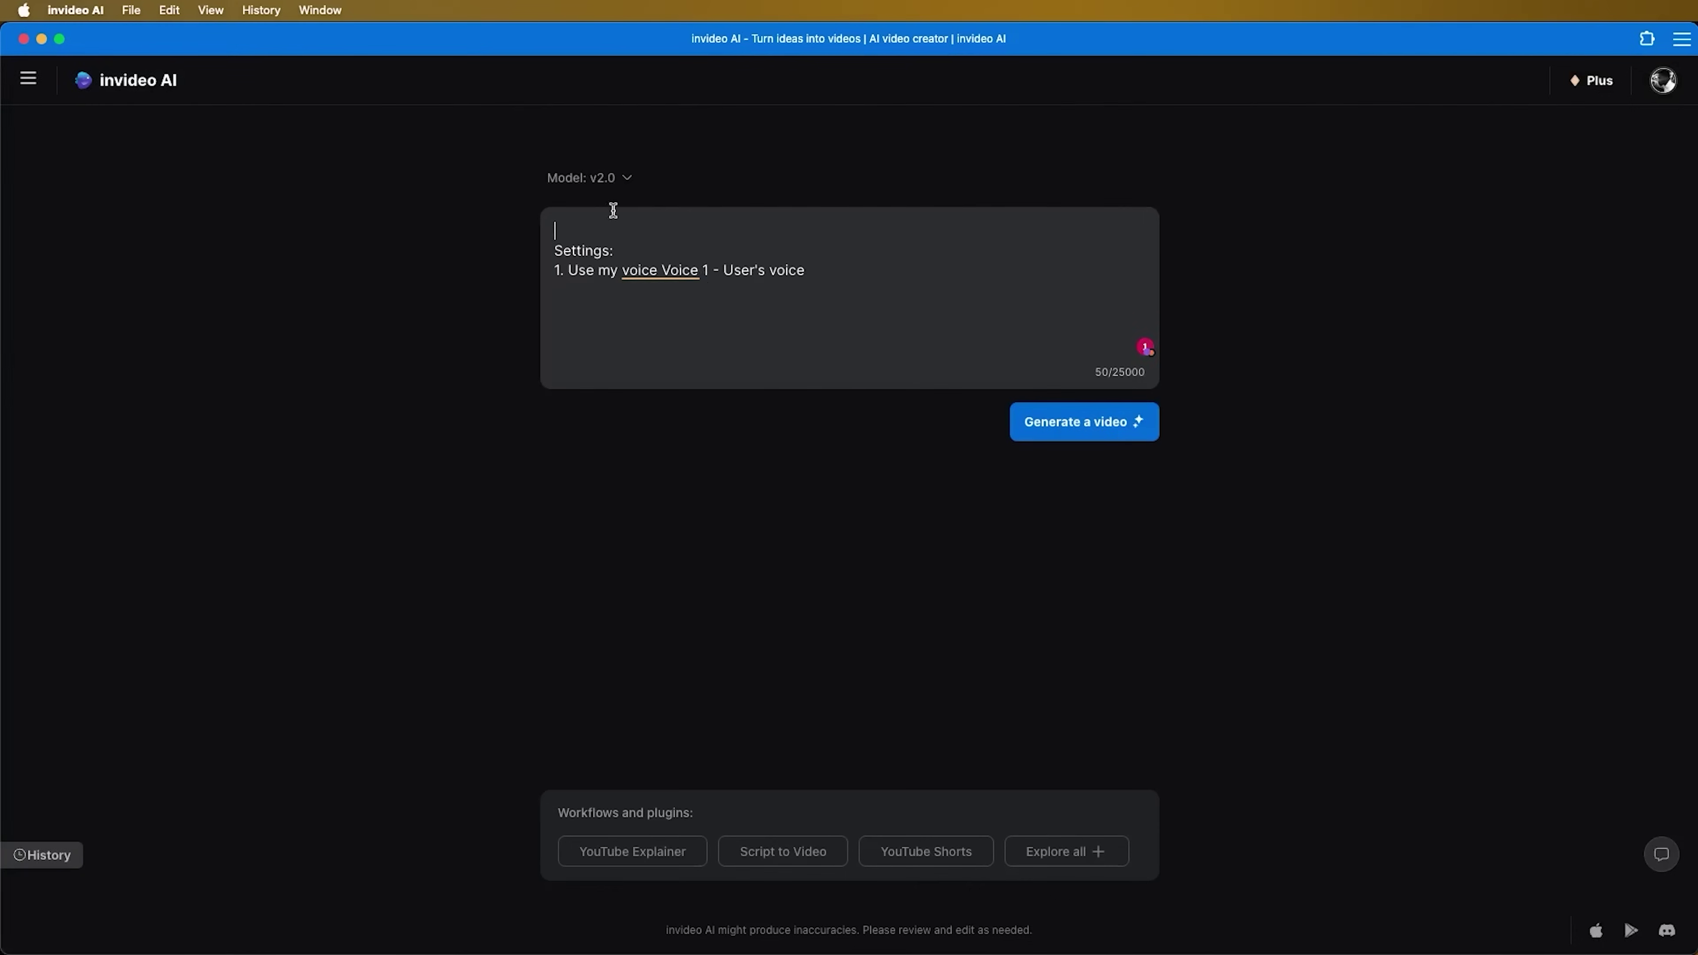
left_click_drag(879, 293, 505, 209)
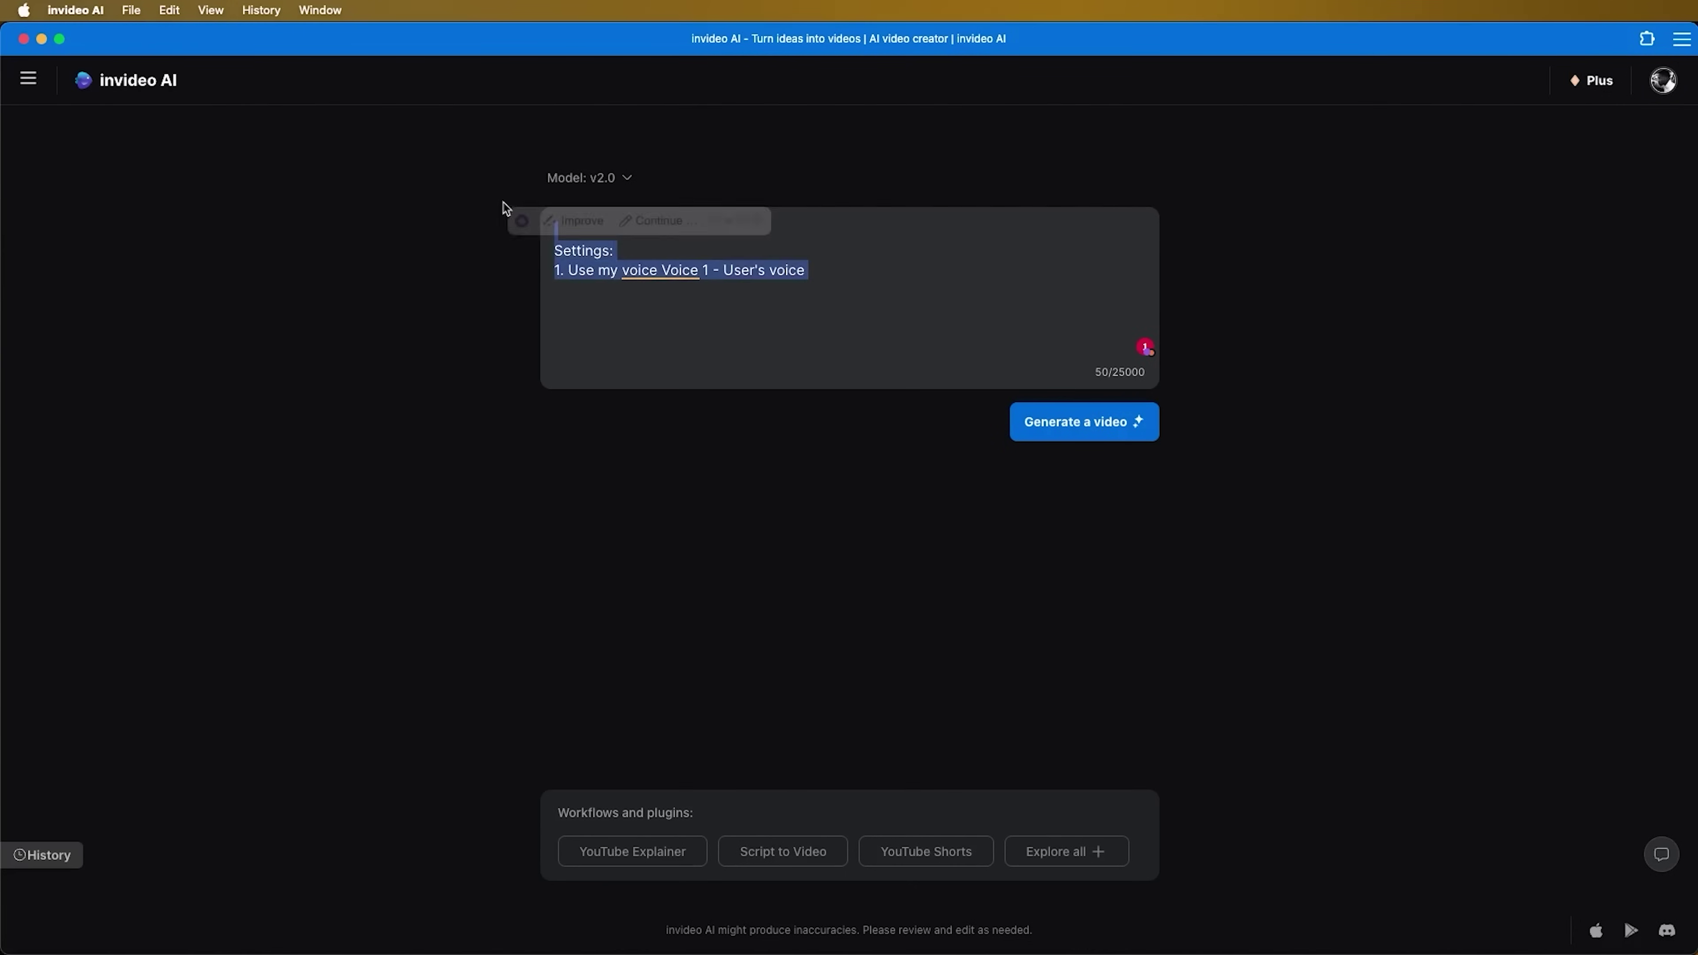
left_click(613, 220)
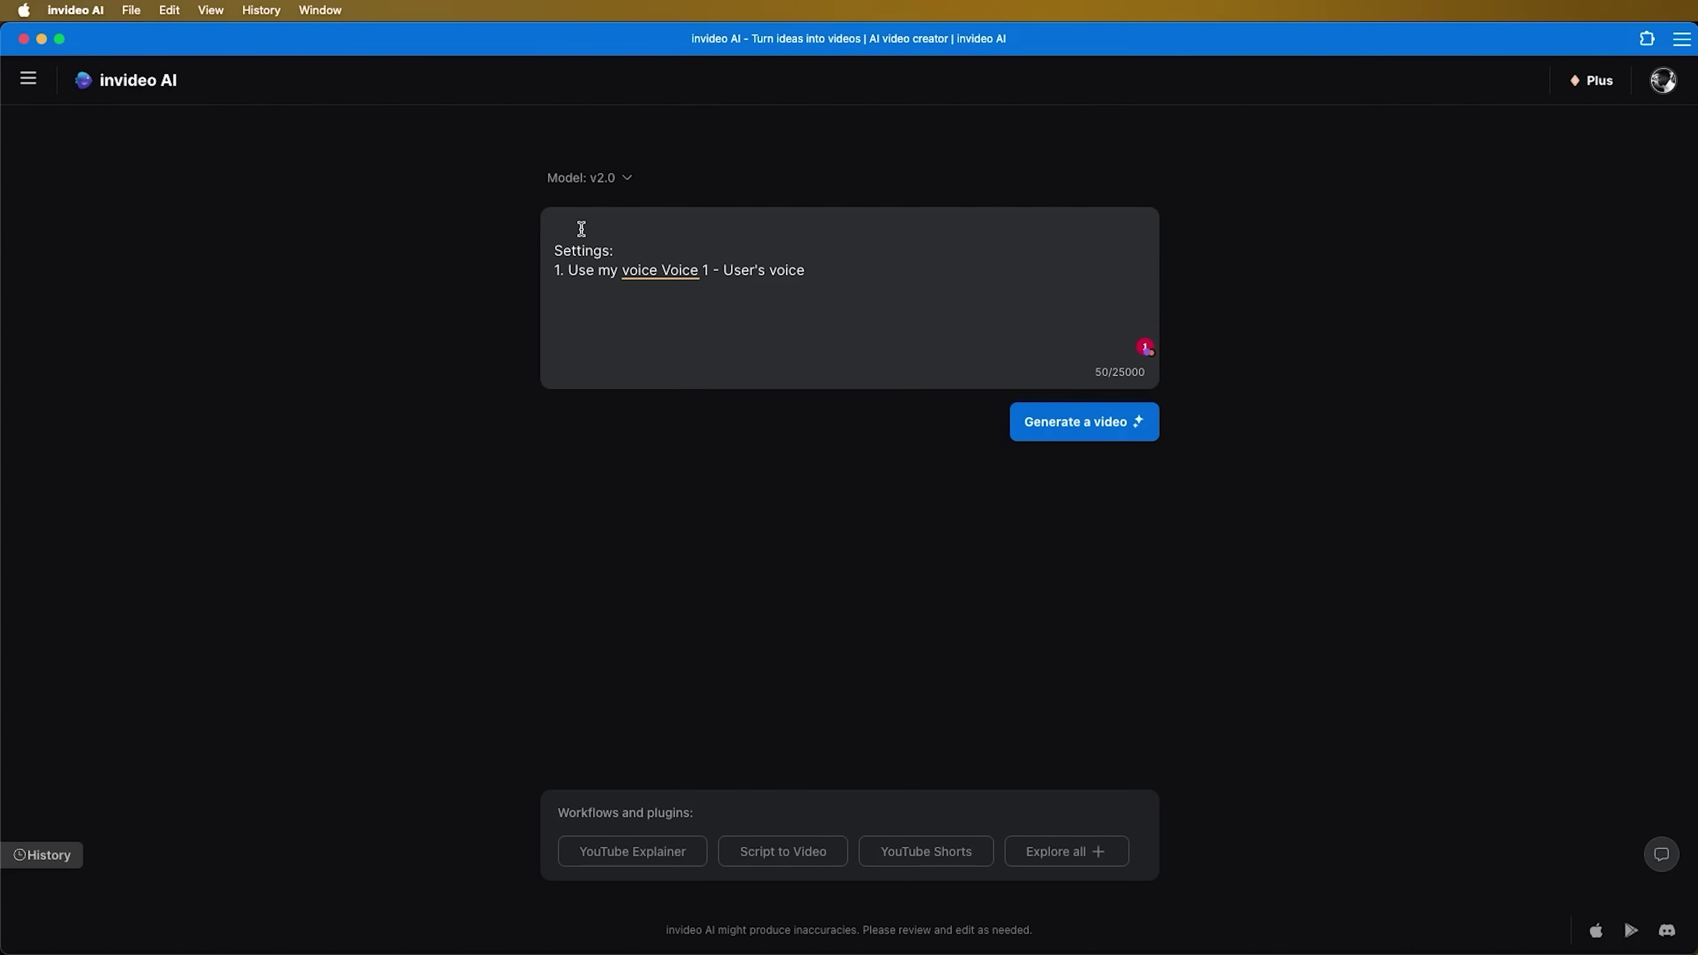
type("genere une video sur la motivation juste 30s")
left_click(580, 231)
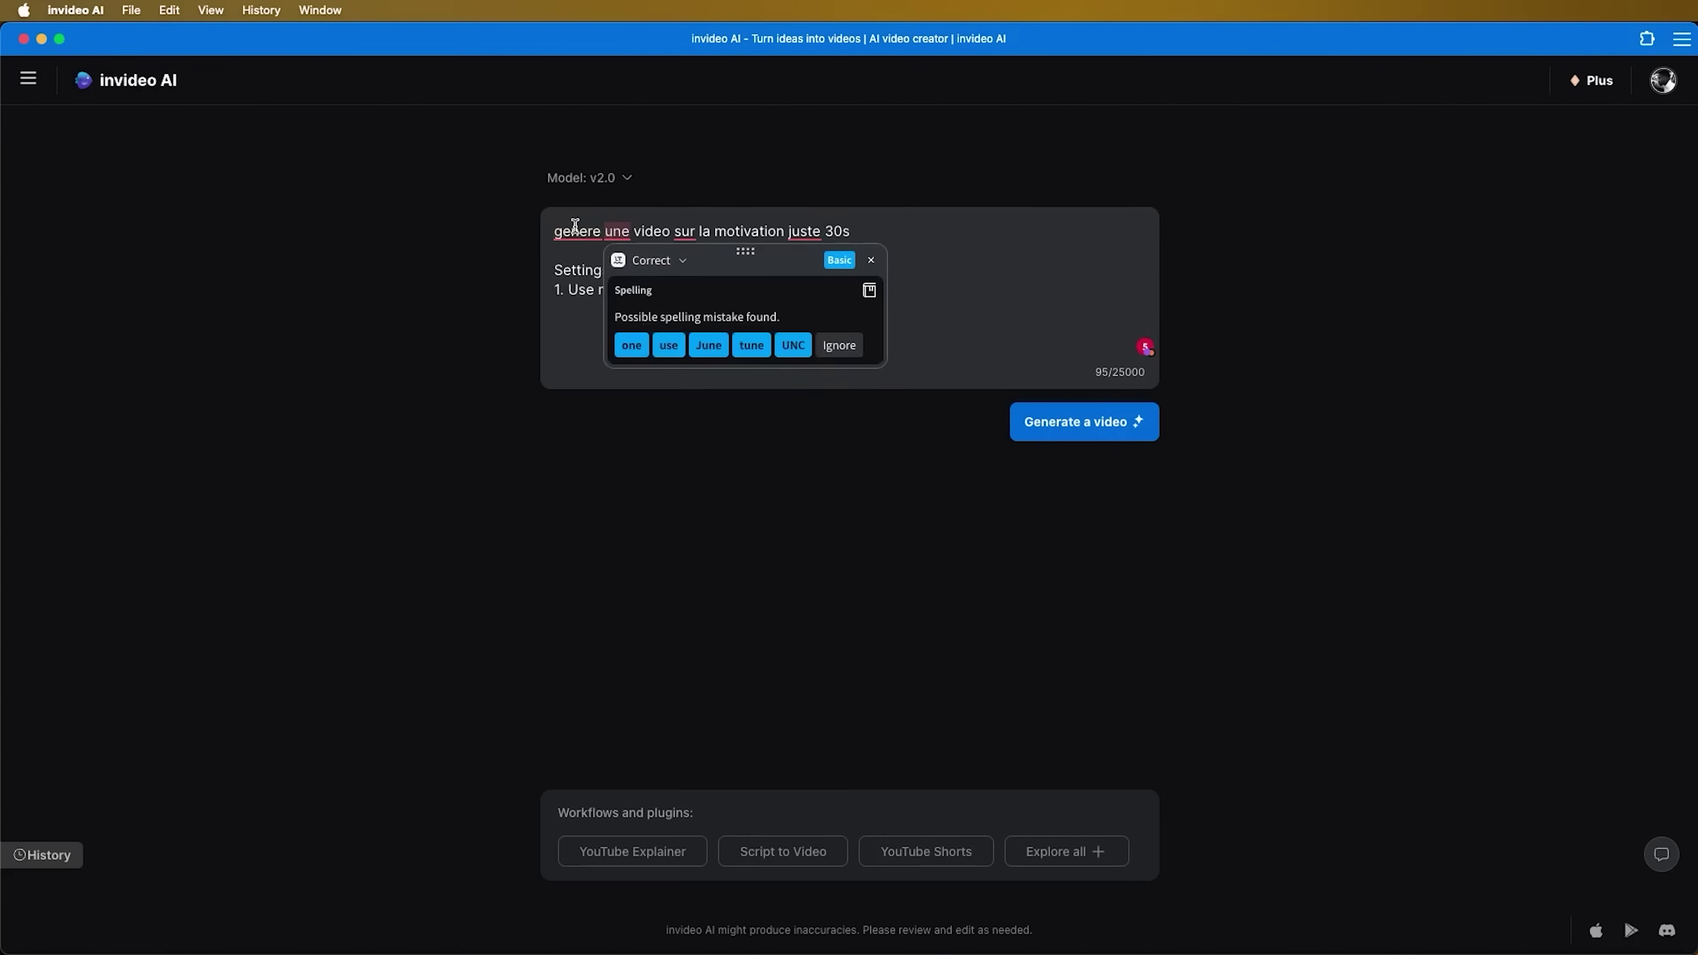
left_click(864, 234)
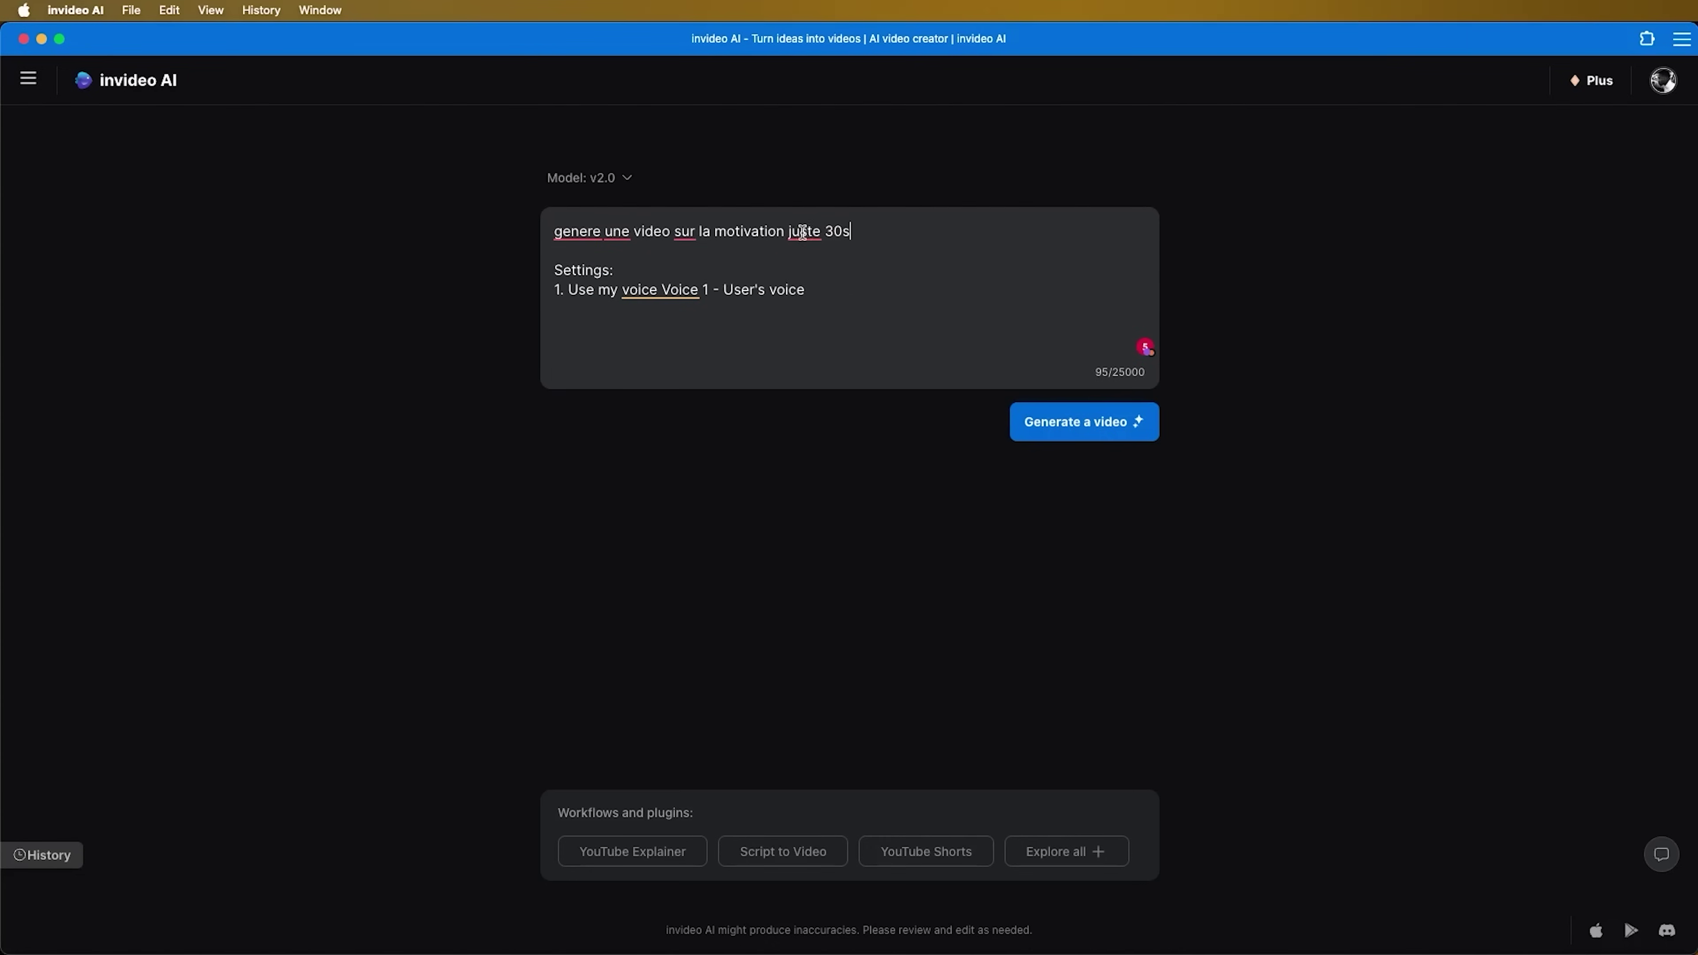
type("econde")
Generate the video, keeping Étudiants audience, Inspirational style and YouTube platform
left_click_drag(835, 295, 550, 270)
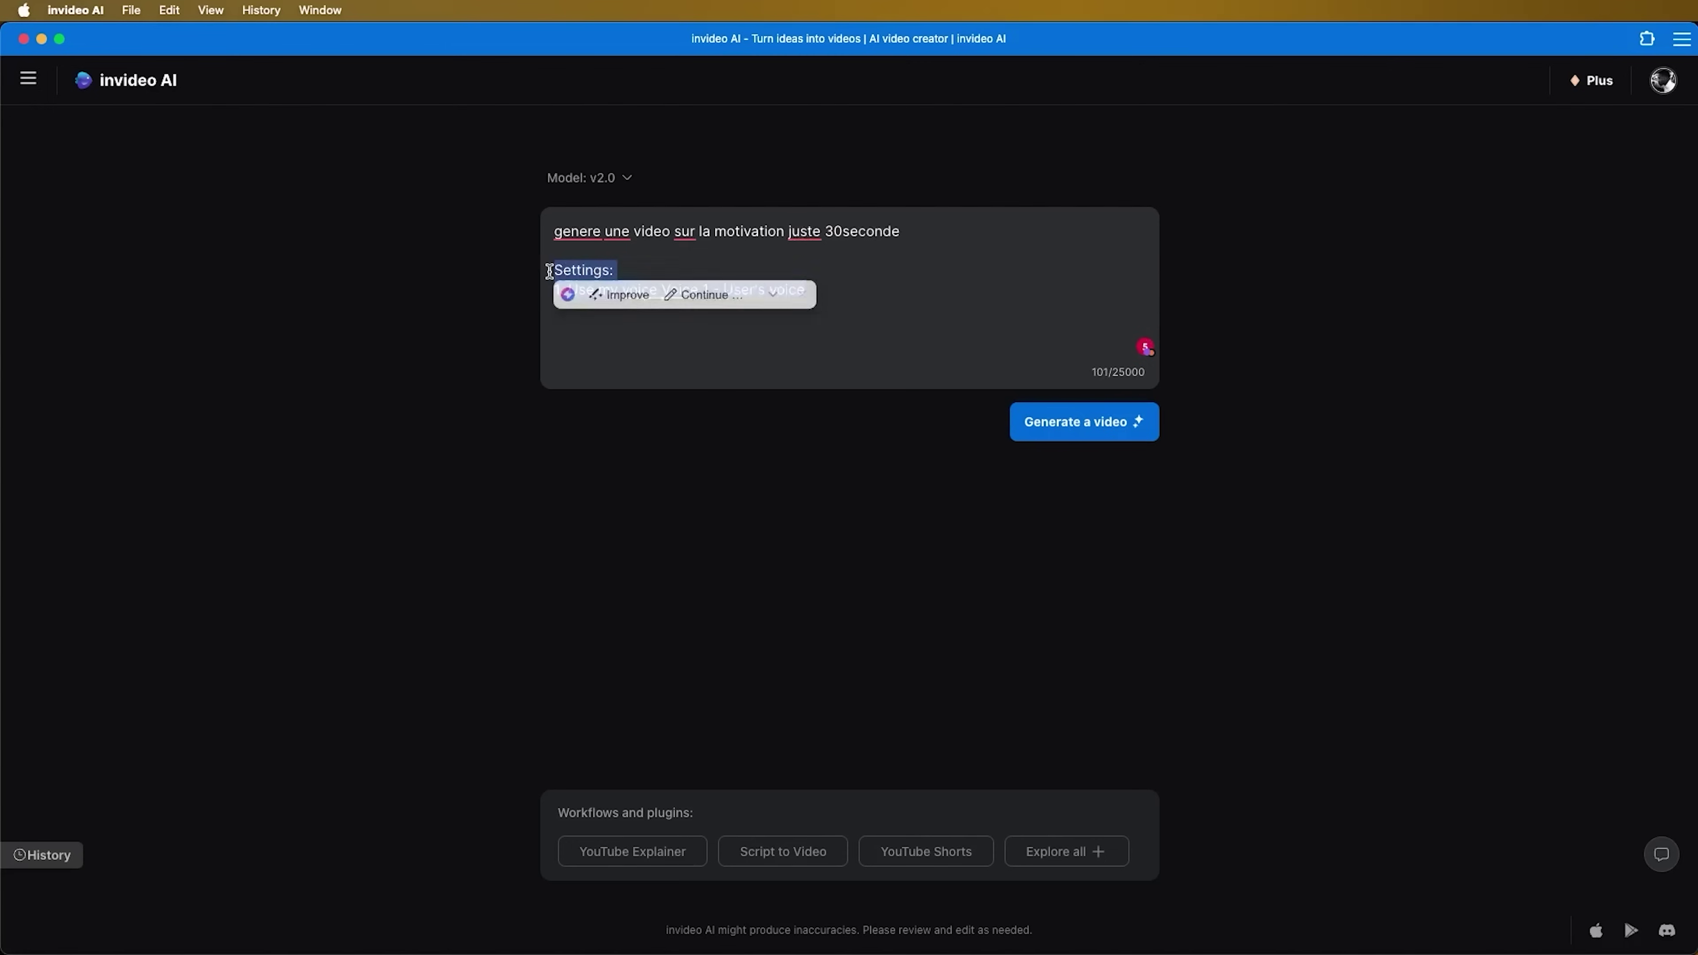
left_click(811, 304)
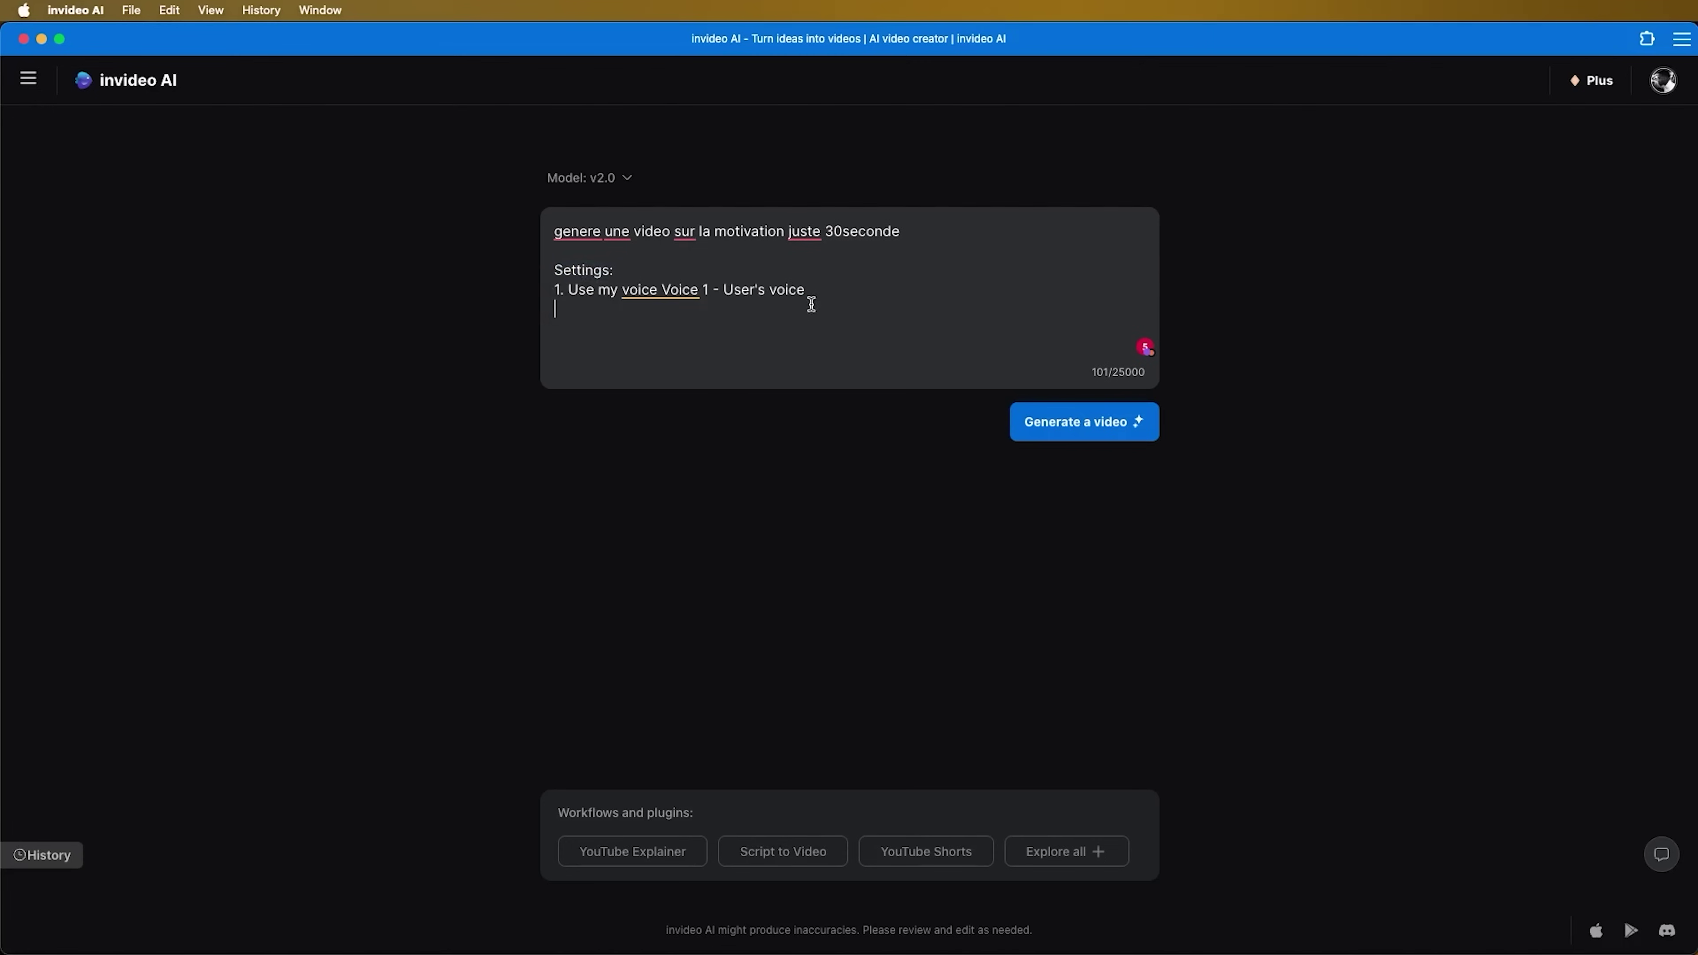
left_click(1081, 425)
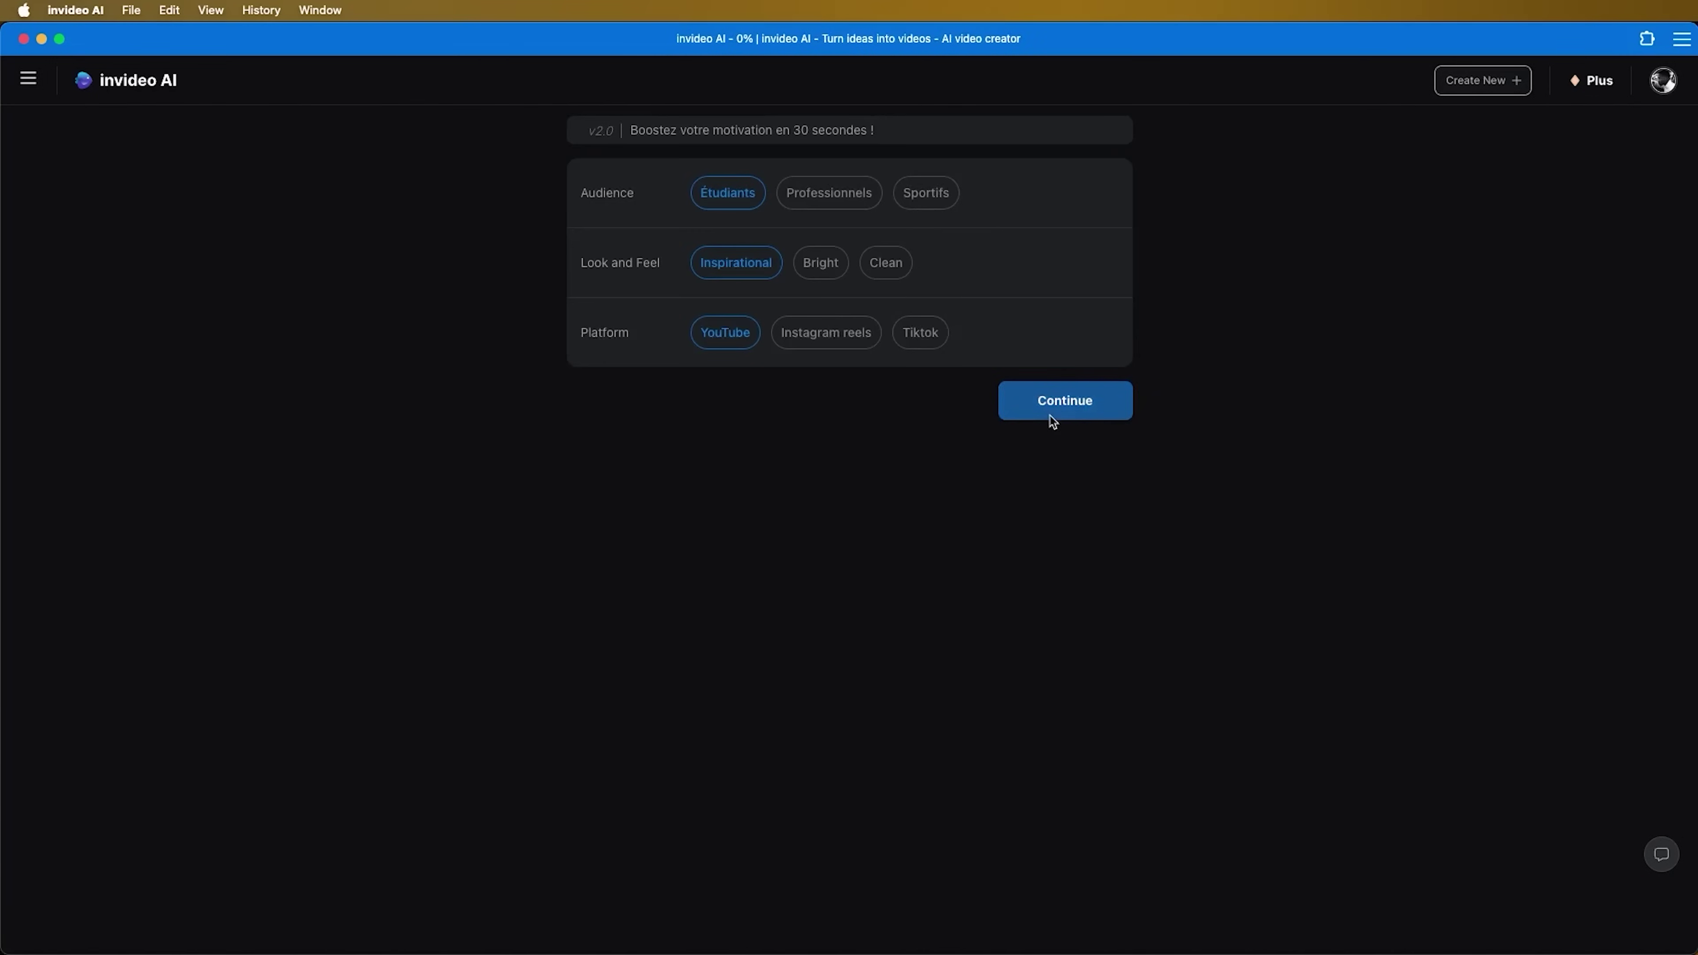
left_click(1053, 421)
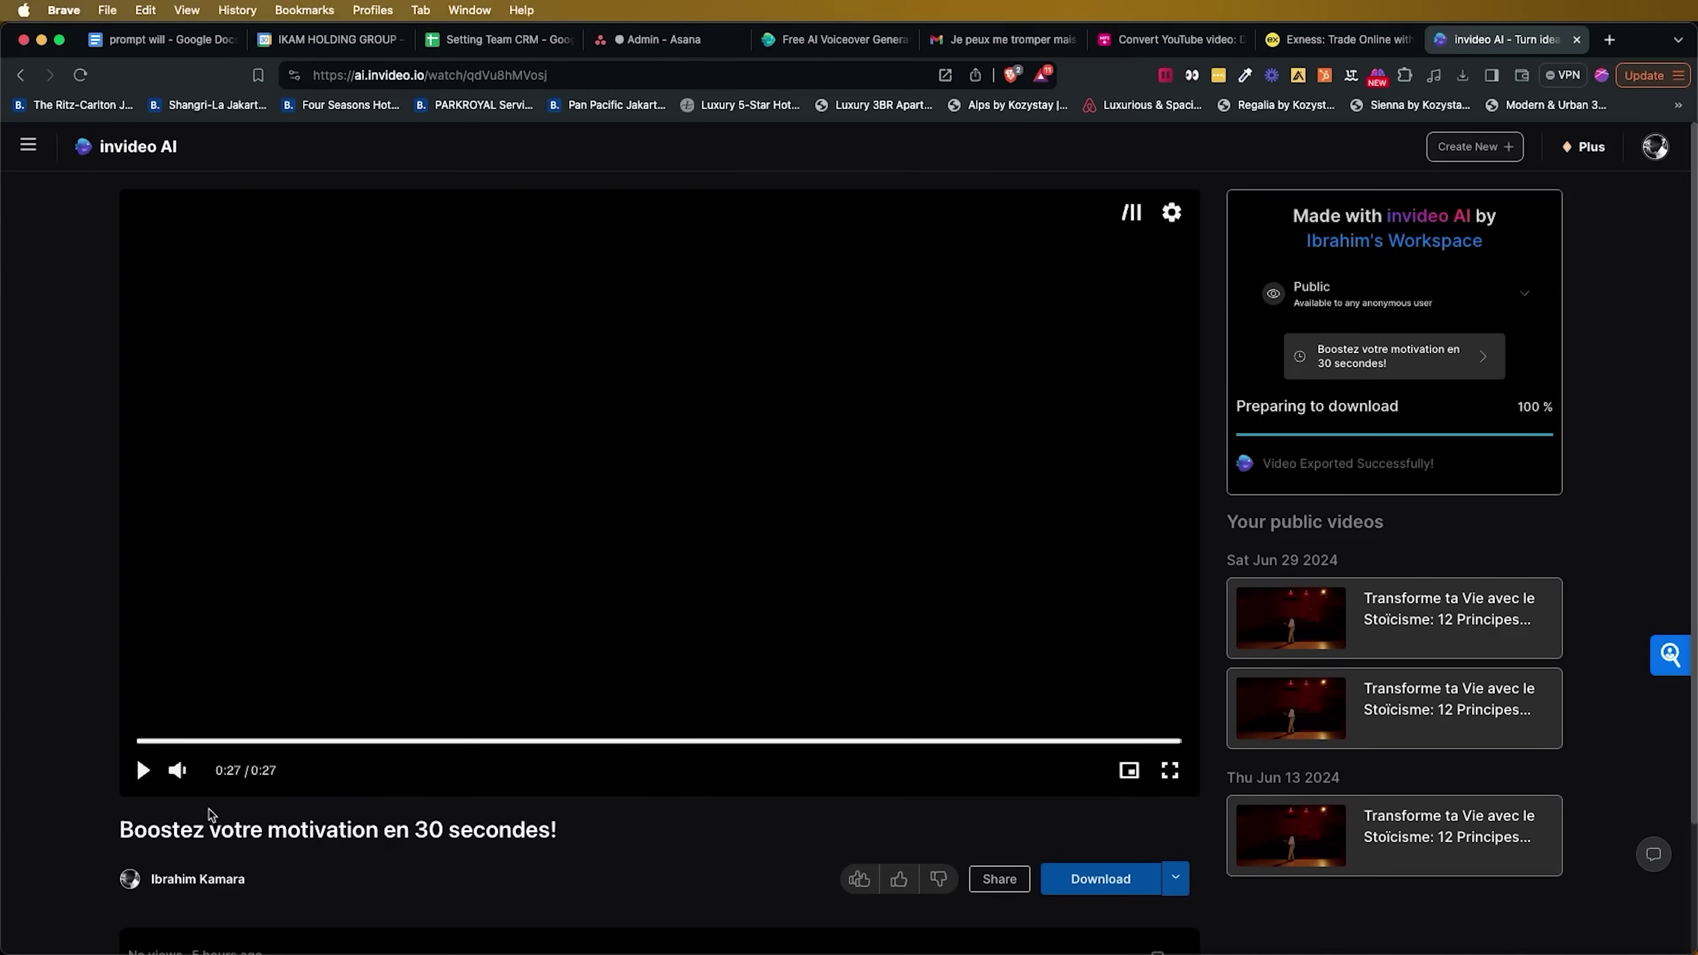
Play 'Boostez votre motivation en 30 secondes!' from 0:00 with the volume raised
scroll(209, 806, "down", 1)
scroll(293, 779, "up", 1)
left_click(133, 743)
mouse_move(209, 770)
left_click_drag(231, 778, 257, 777)
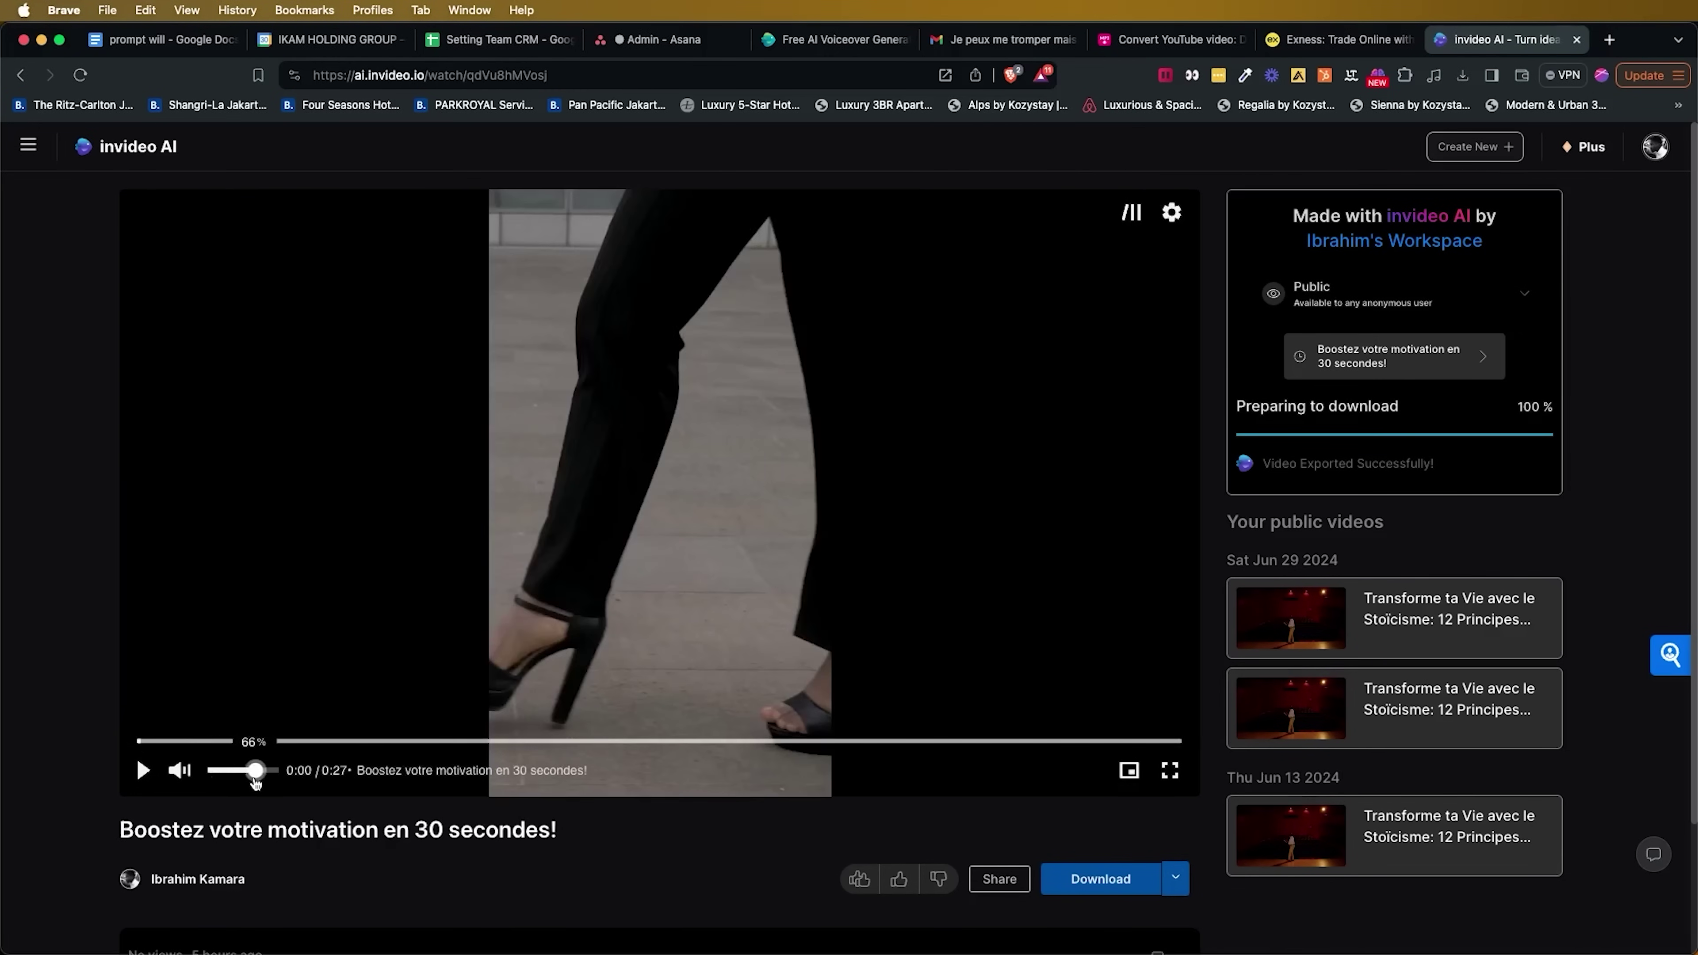
left_click(152, 781)
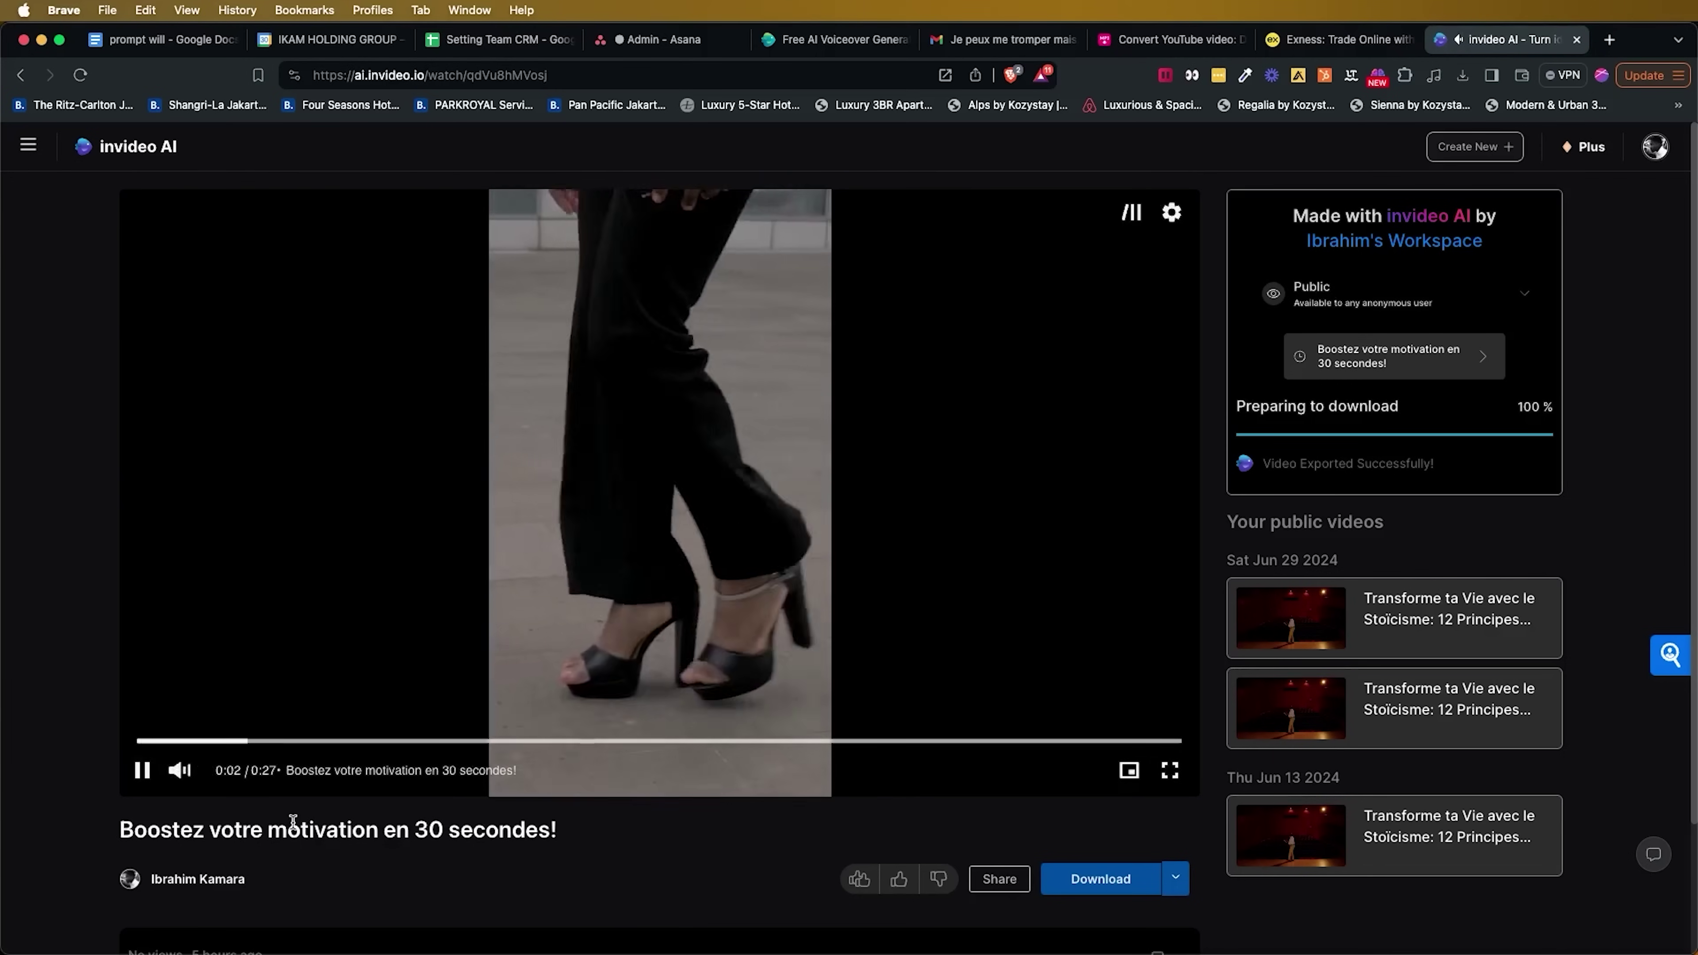
Pause the preview and switch over to the YouTube window
mouse_move(524, 950)
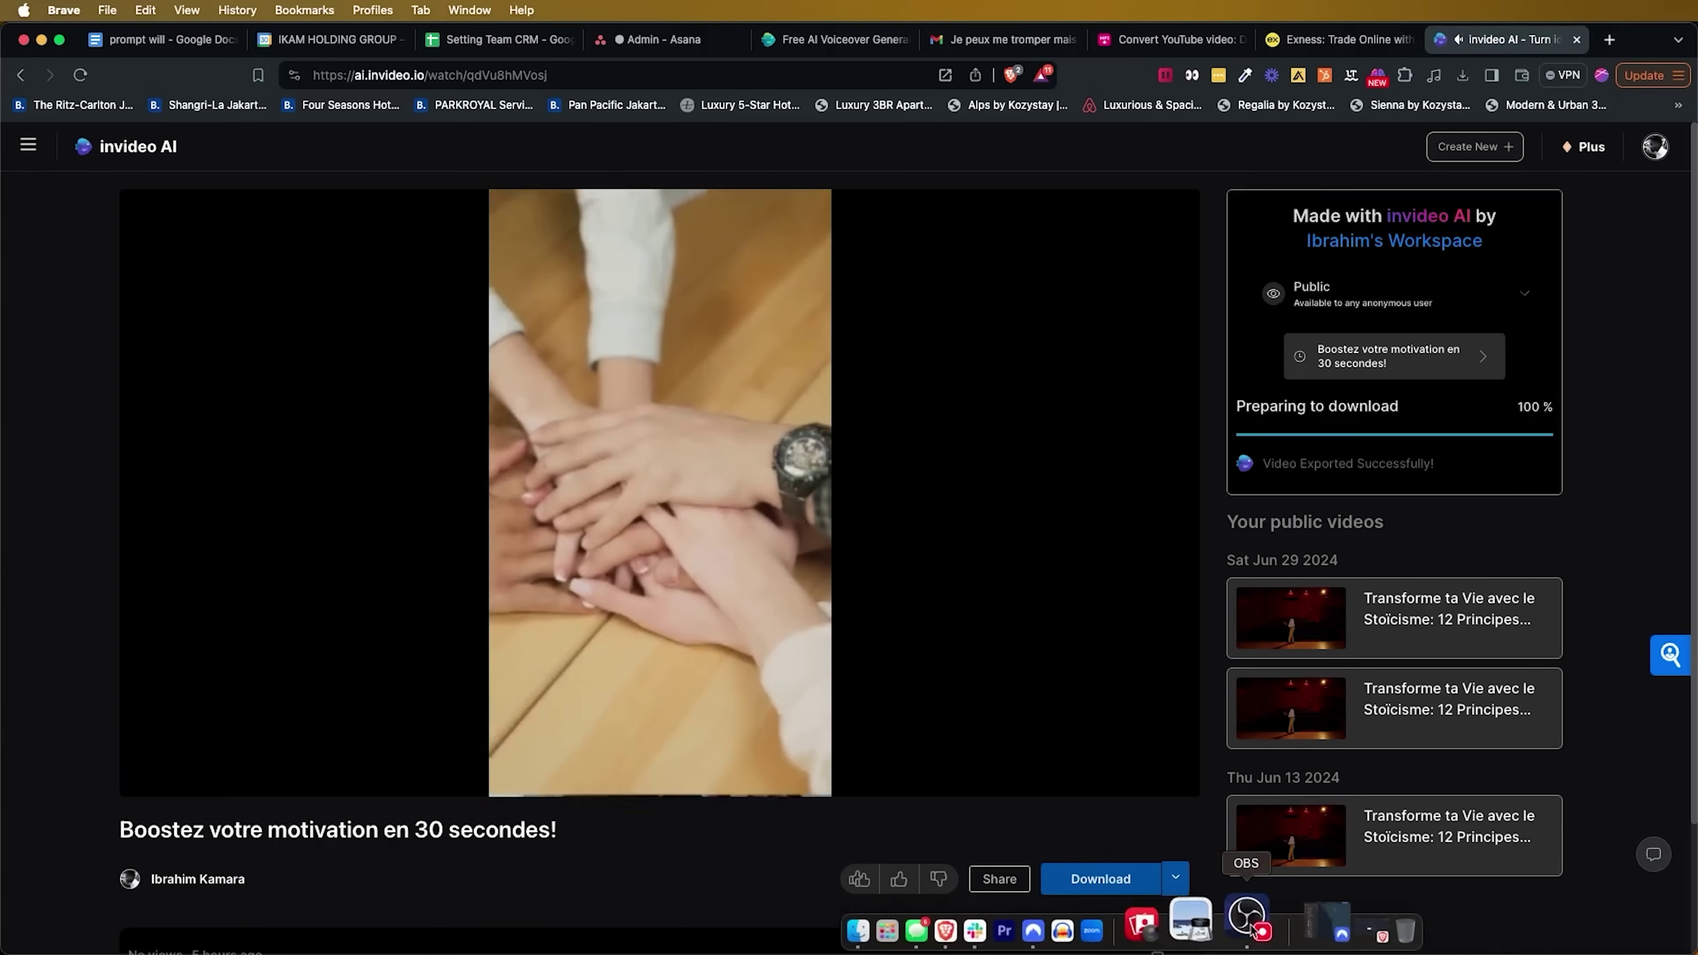
left_click(1003, 932)
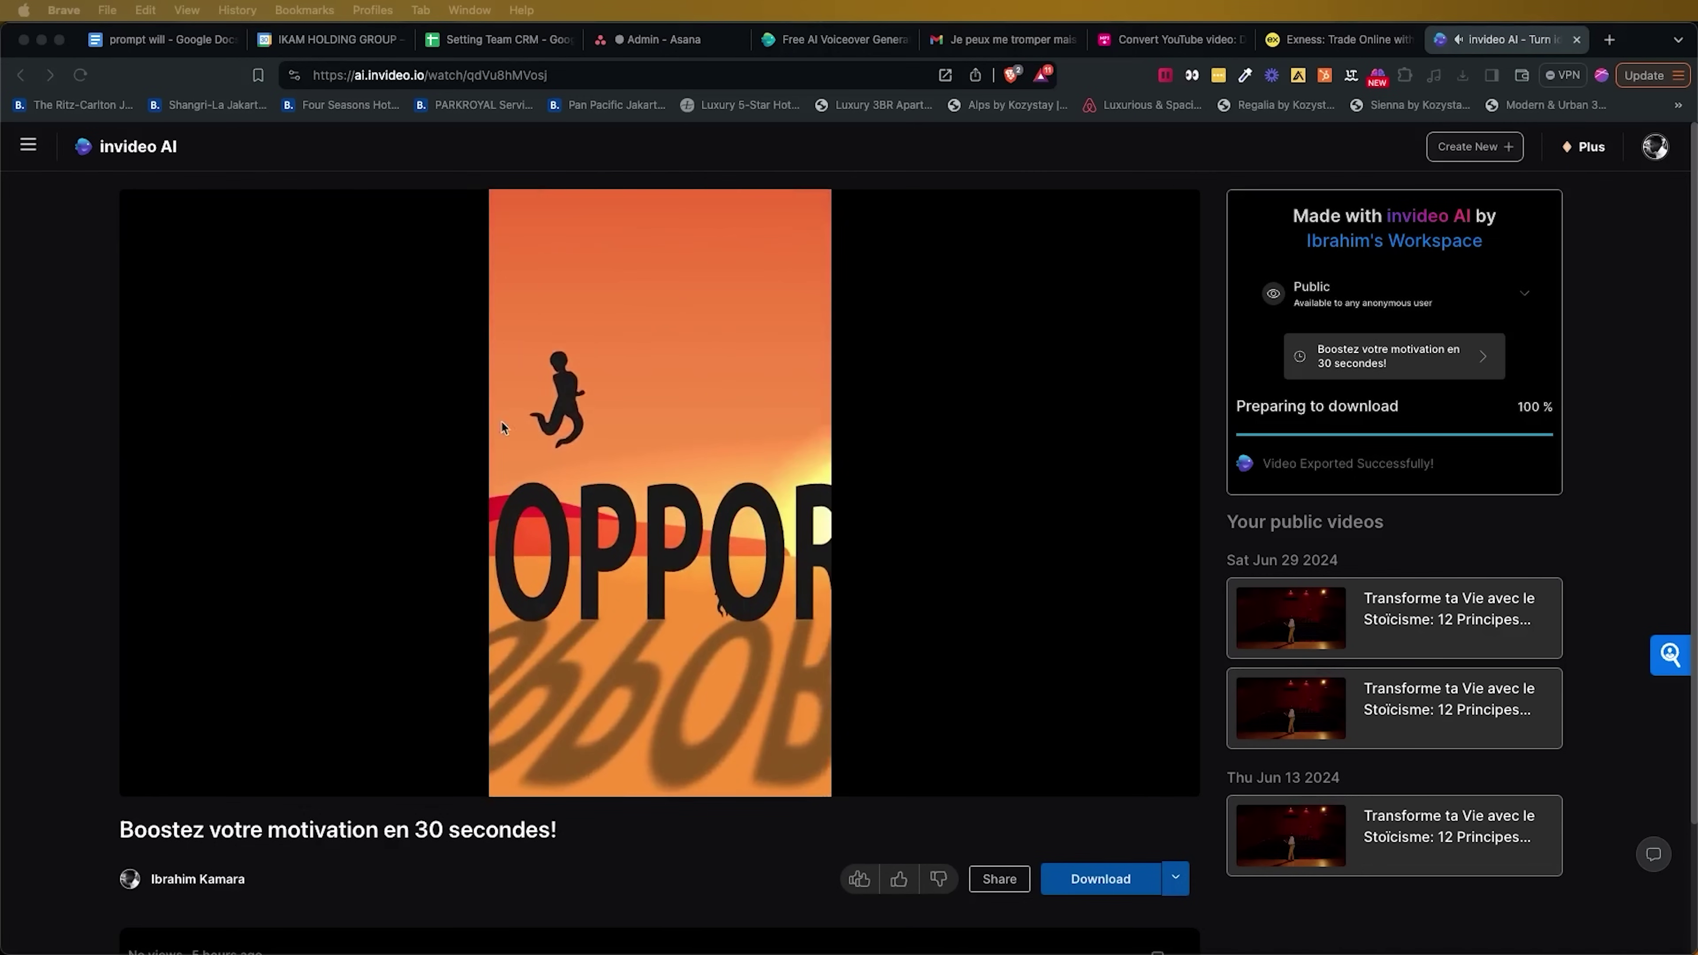
left_click(443, 444)
left_click(428, 443)
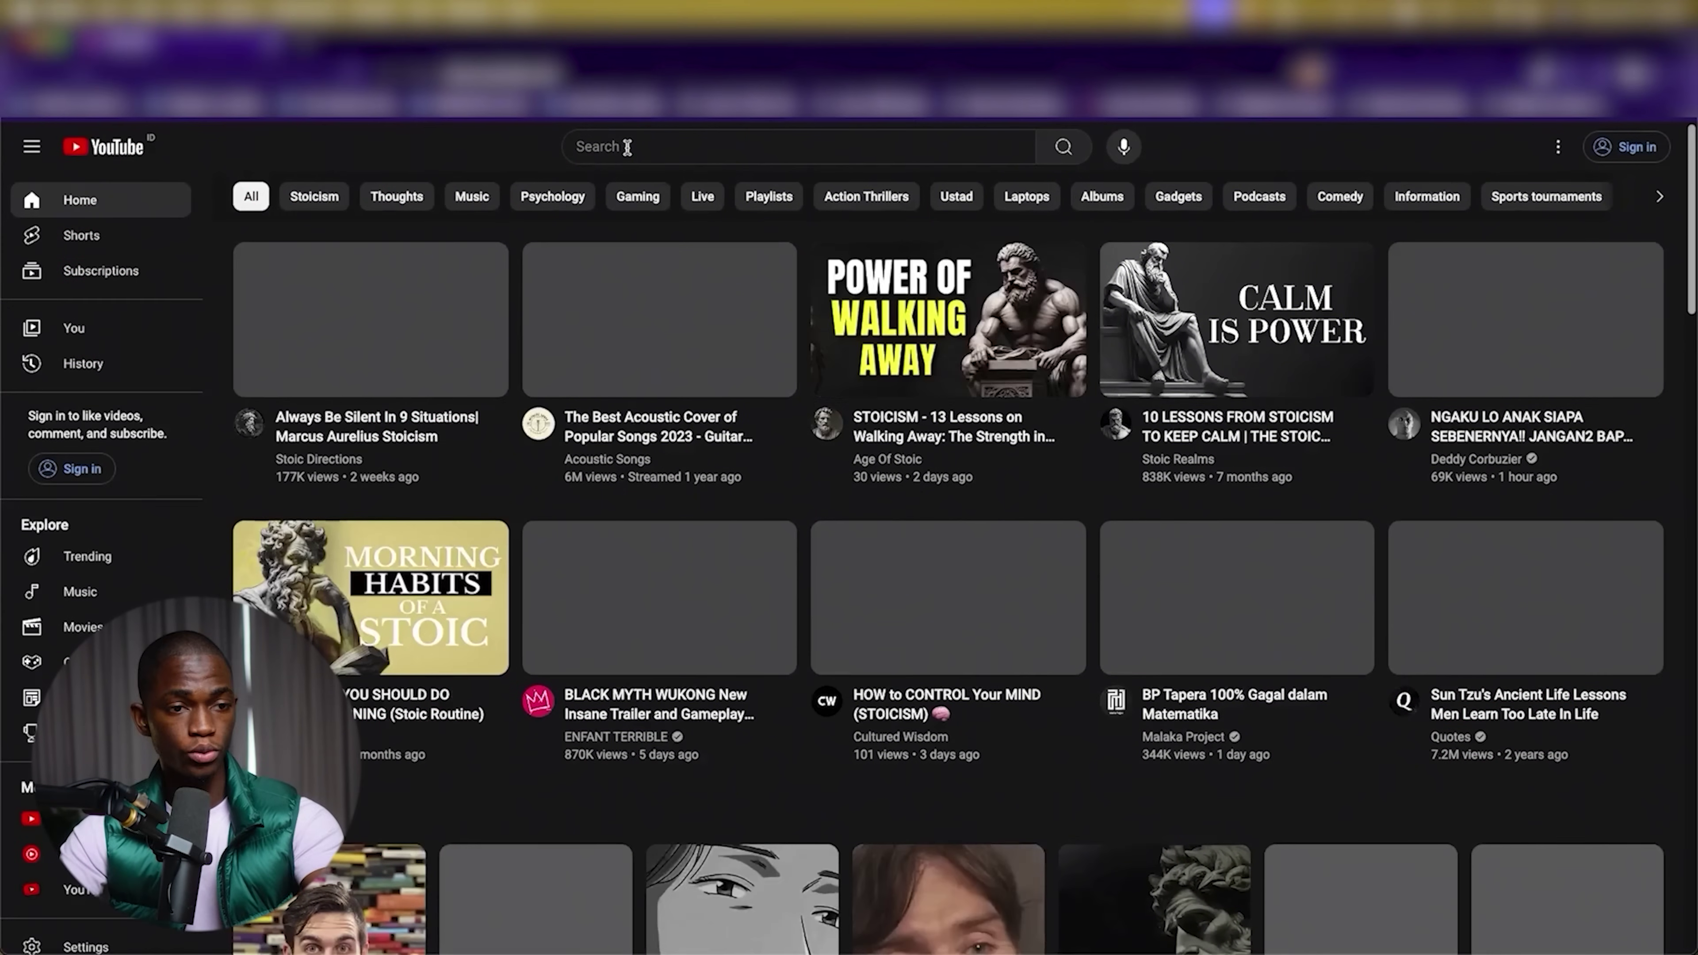
Search YouTube for 'stoicism' and scroll through the results' statue thumbnails
left_click(627, 146)
type("stoicism")
key("Return")
scroll(1646, 500, "down", 3)
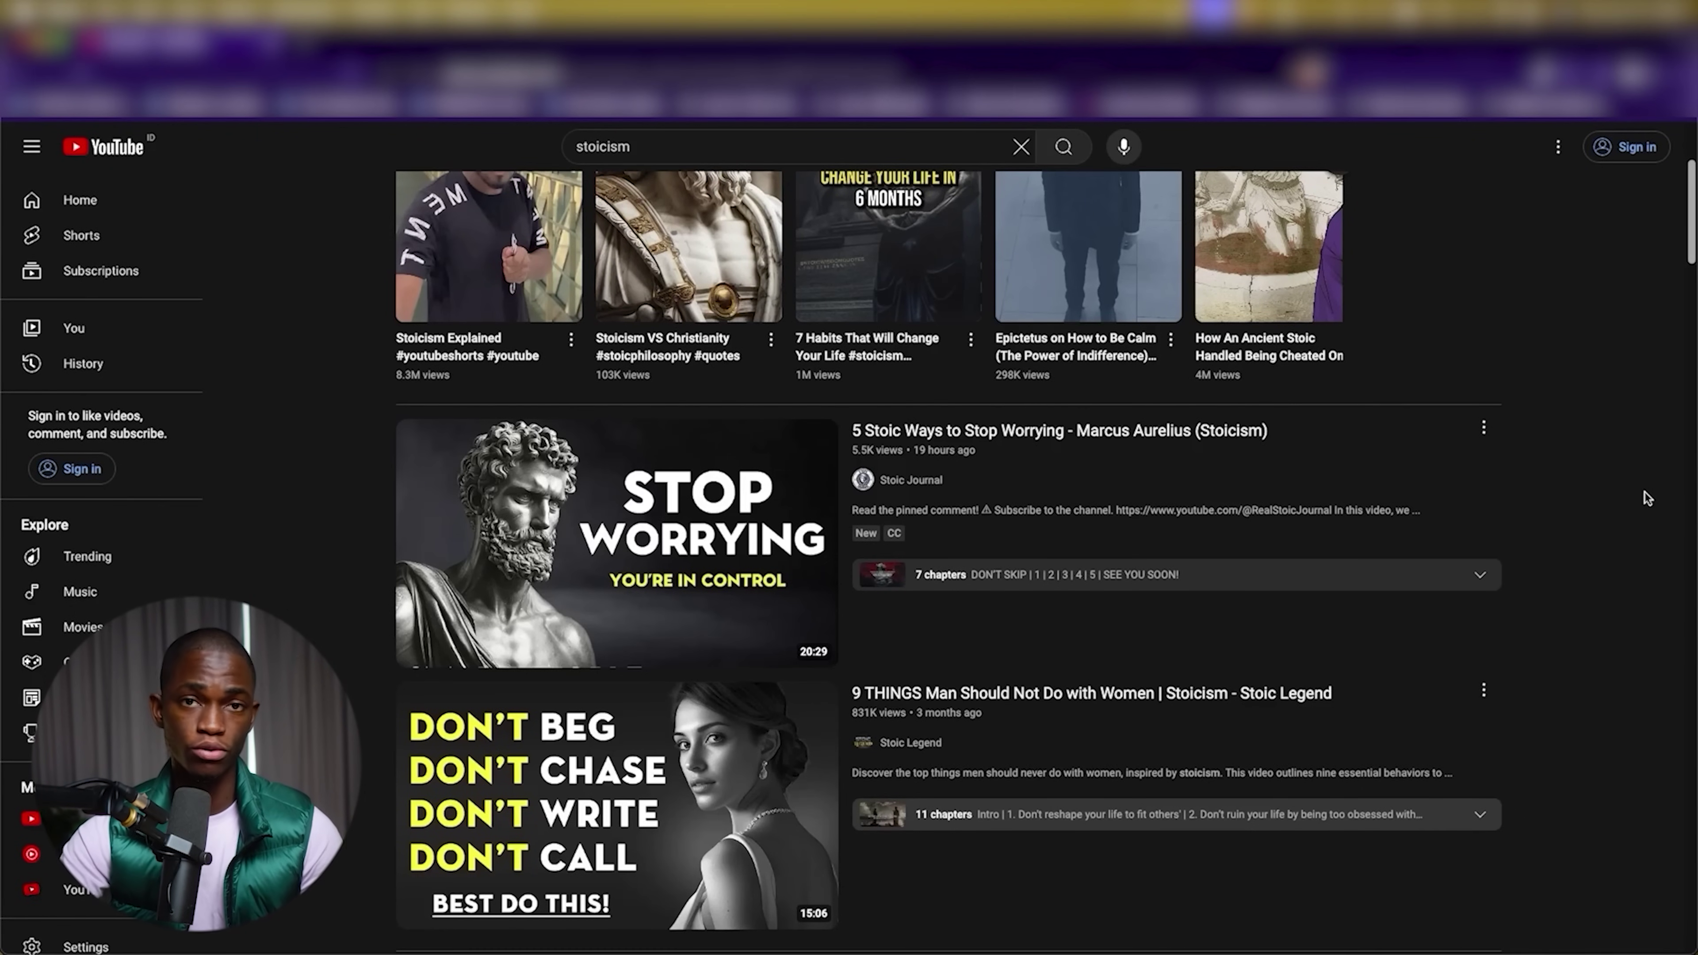
scroll(1646, 492, "down", 1)
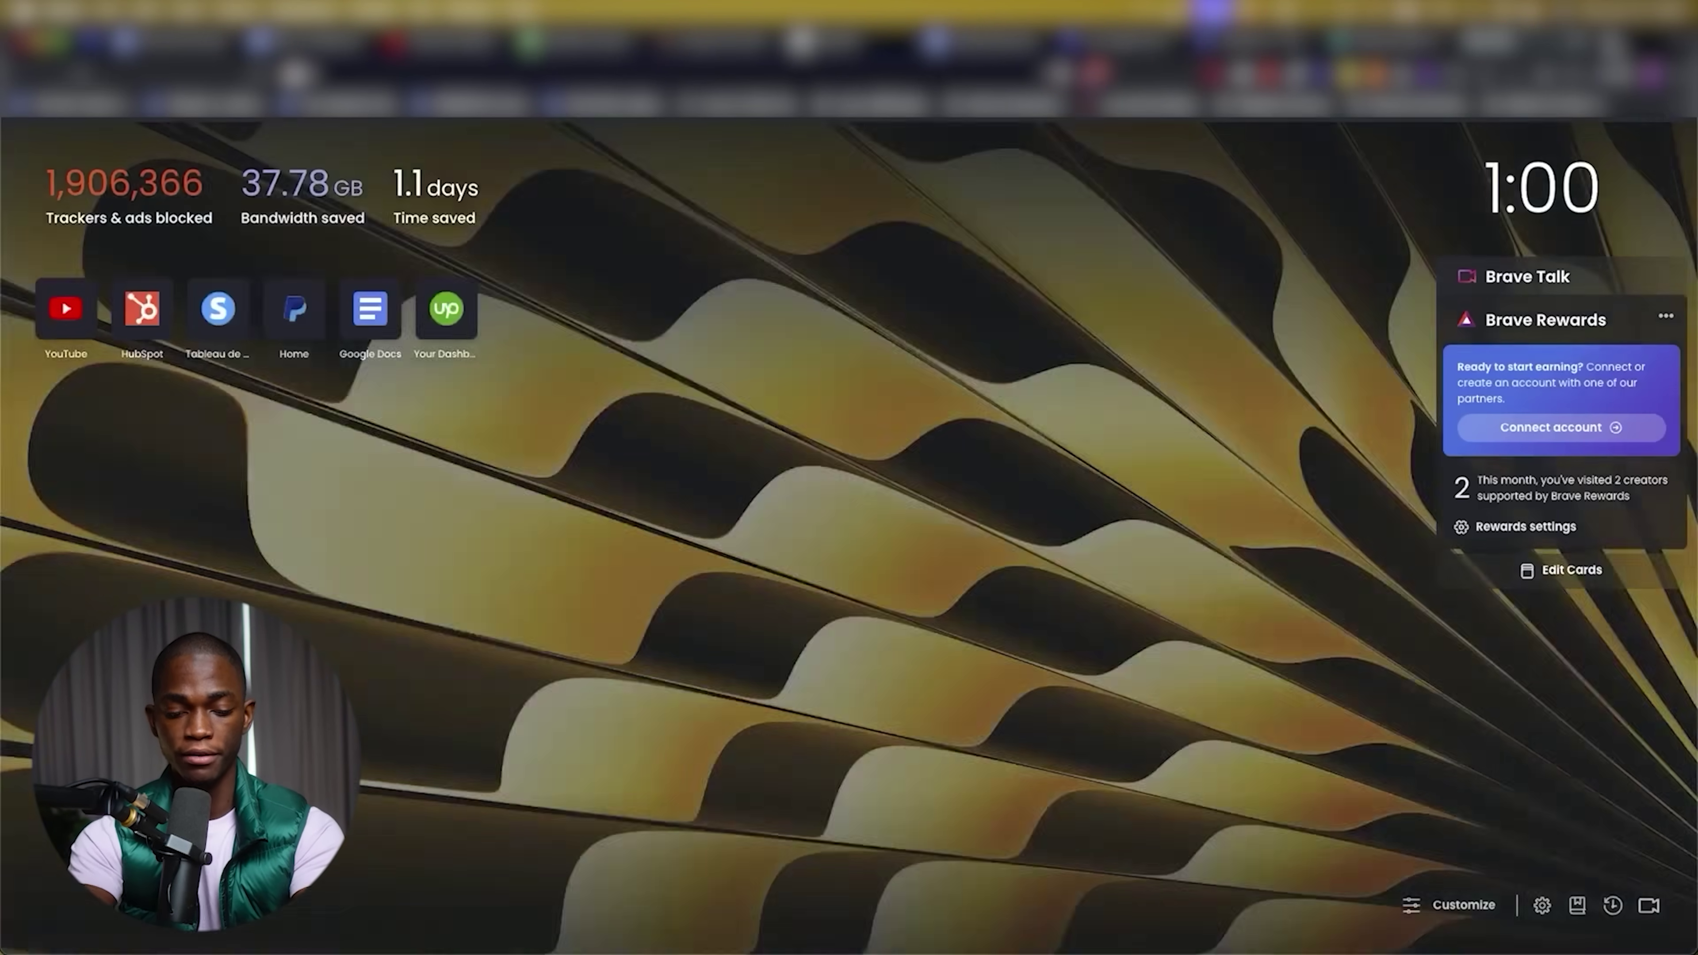
Go to Canva and start a blank YouTube thumbnail design
type("canva")
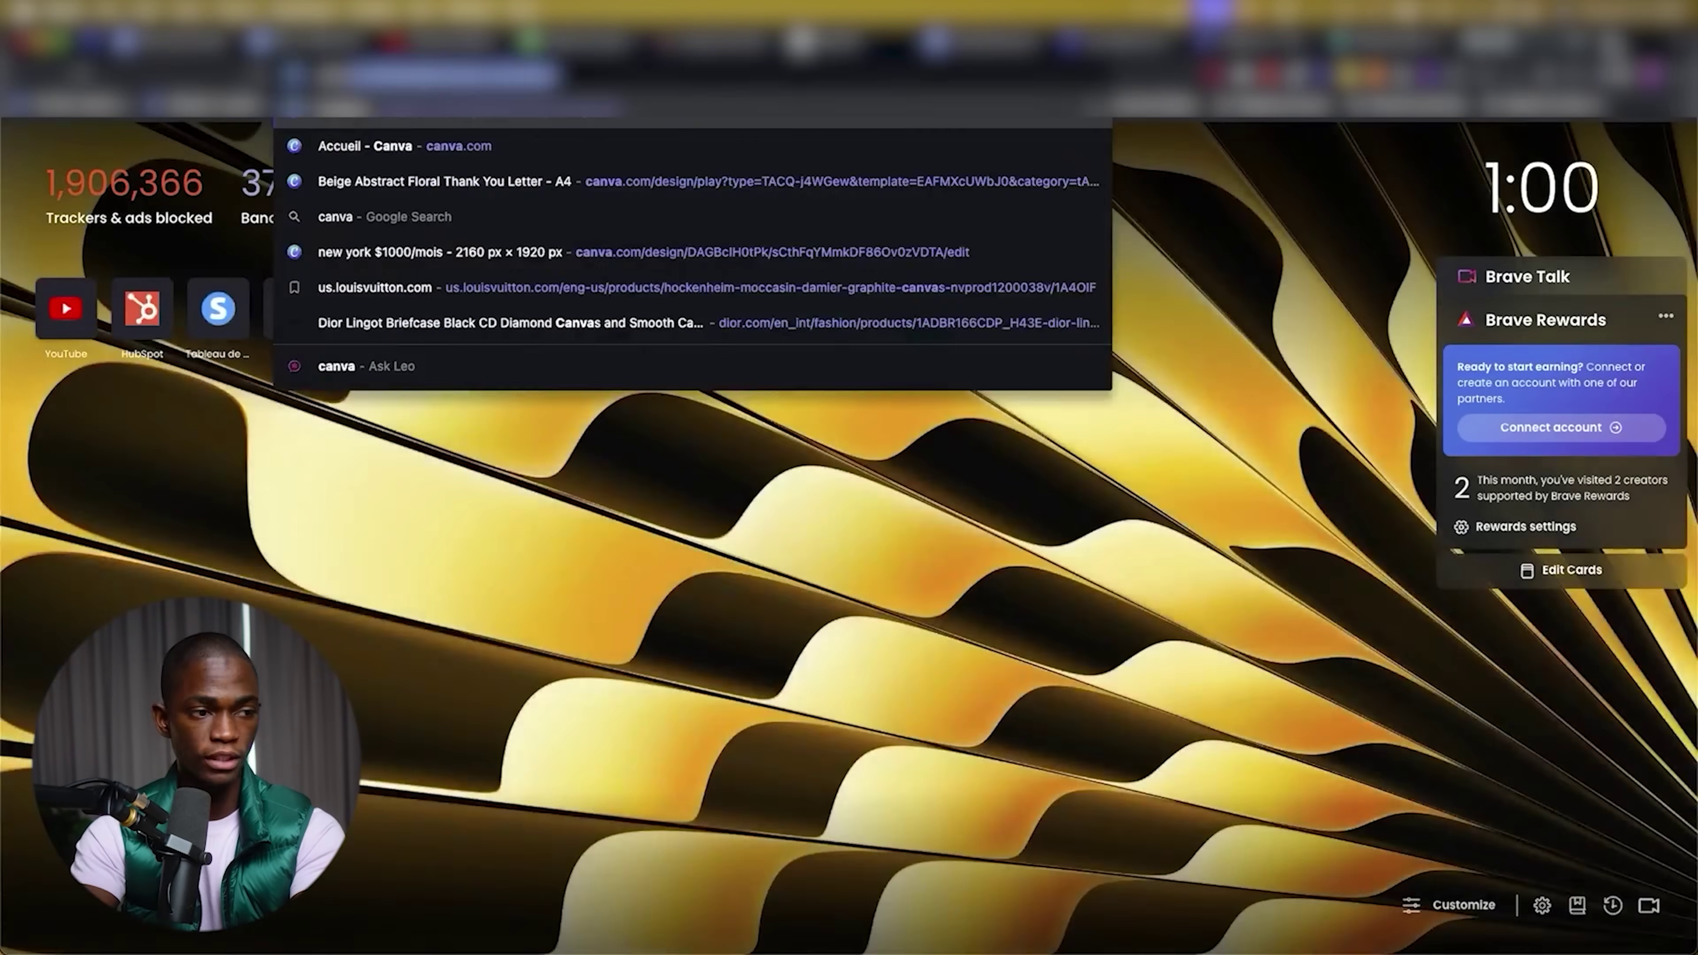
key("Return")
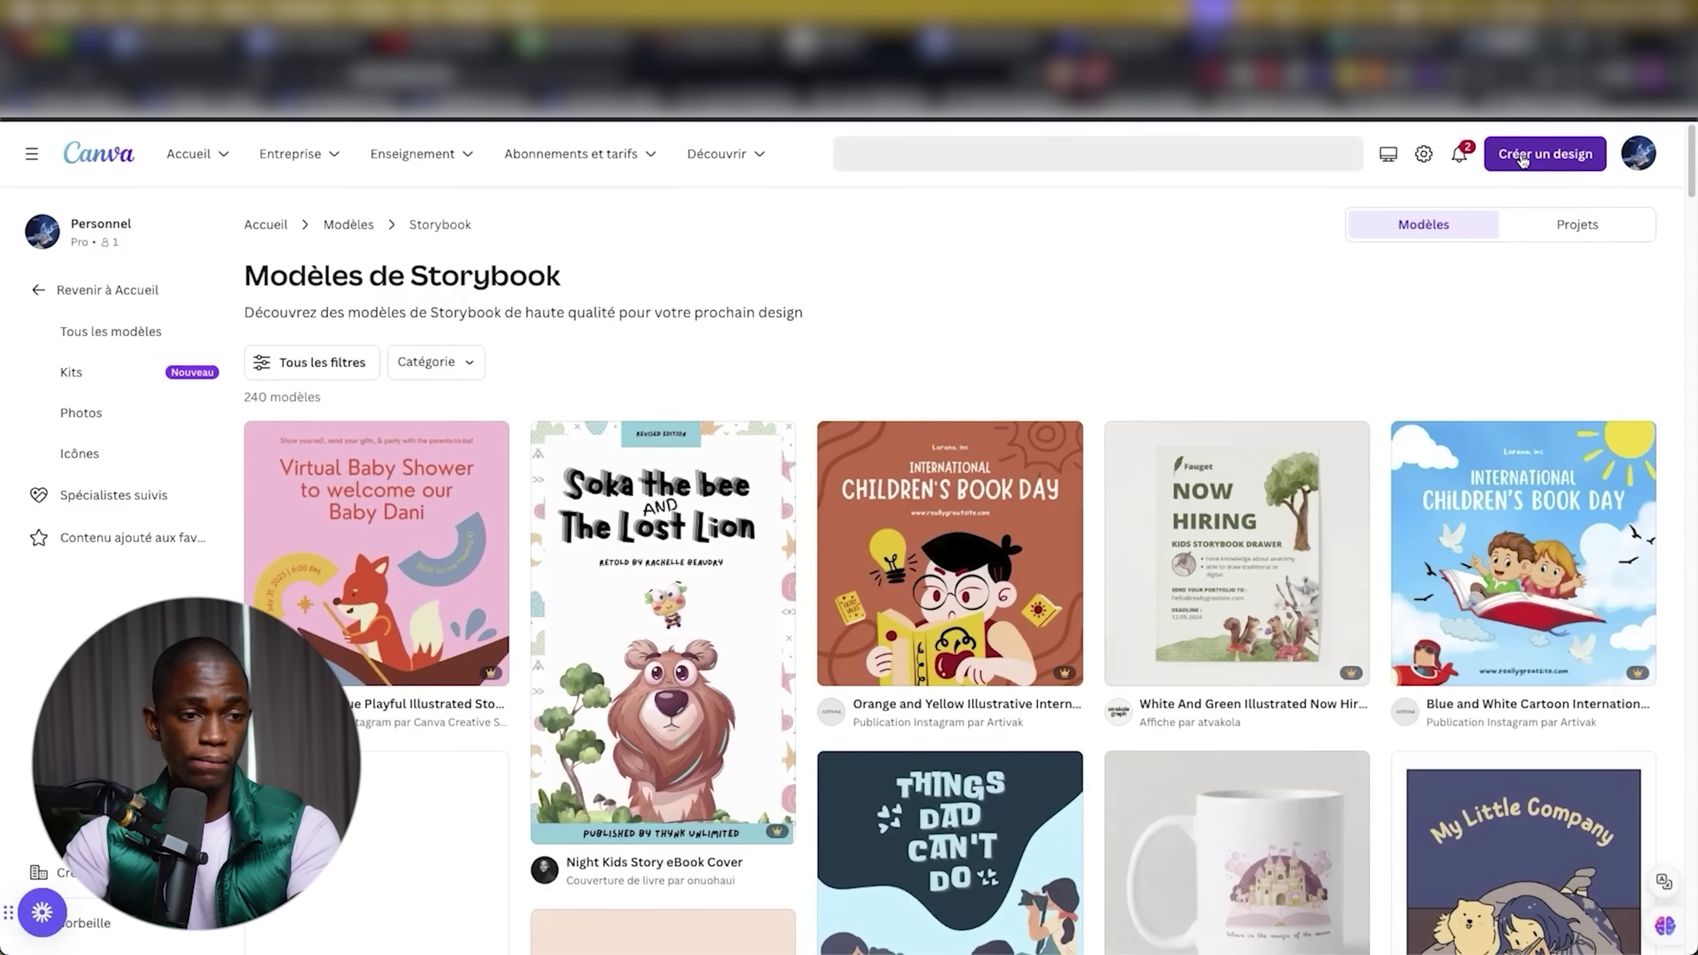
left_click(1521, 159)
scroll(1445, 415, "down", 3)
scroll(1406, 235, "up", 3)
type("yo")
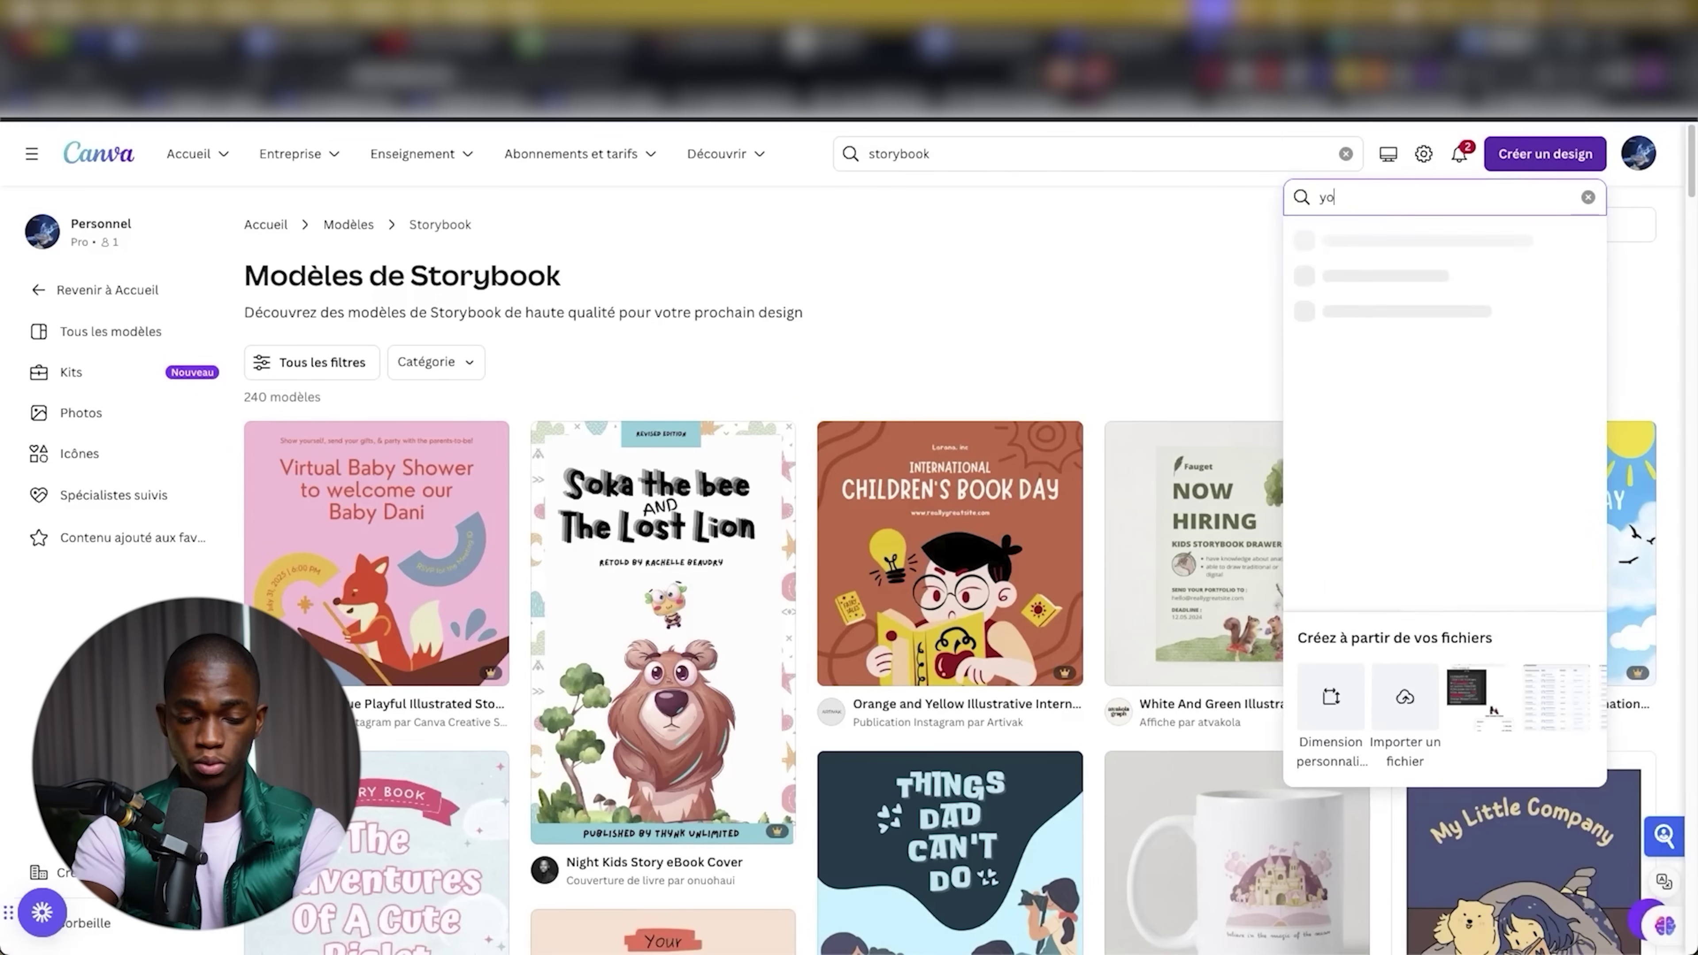
type("utube")
left_click(1404, 387)
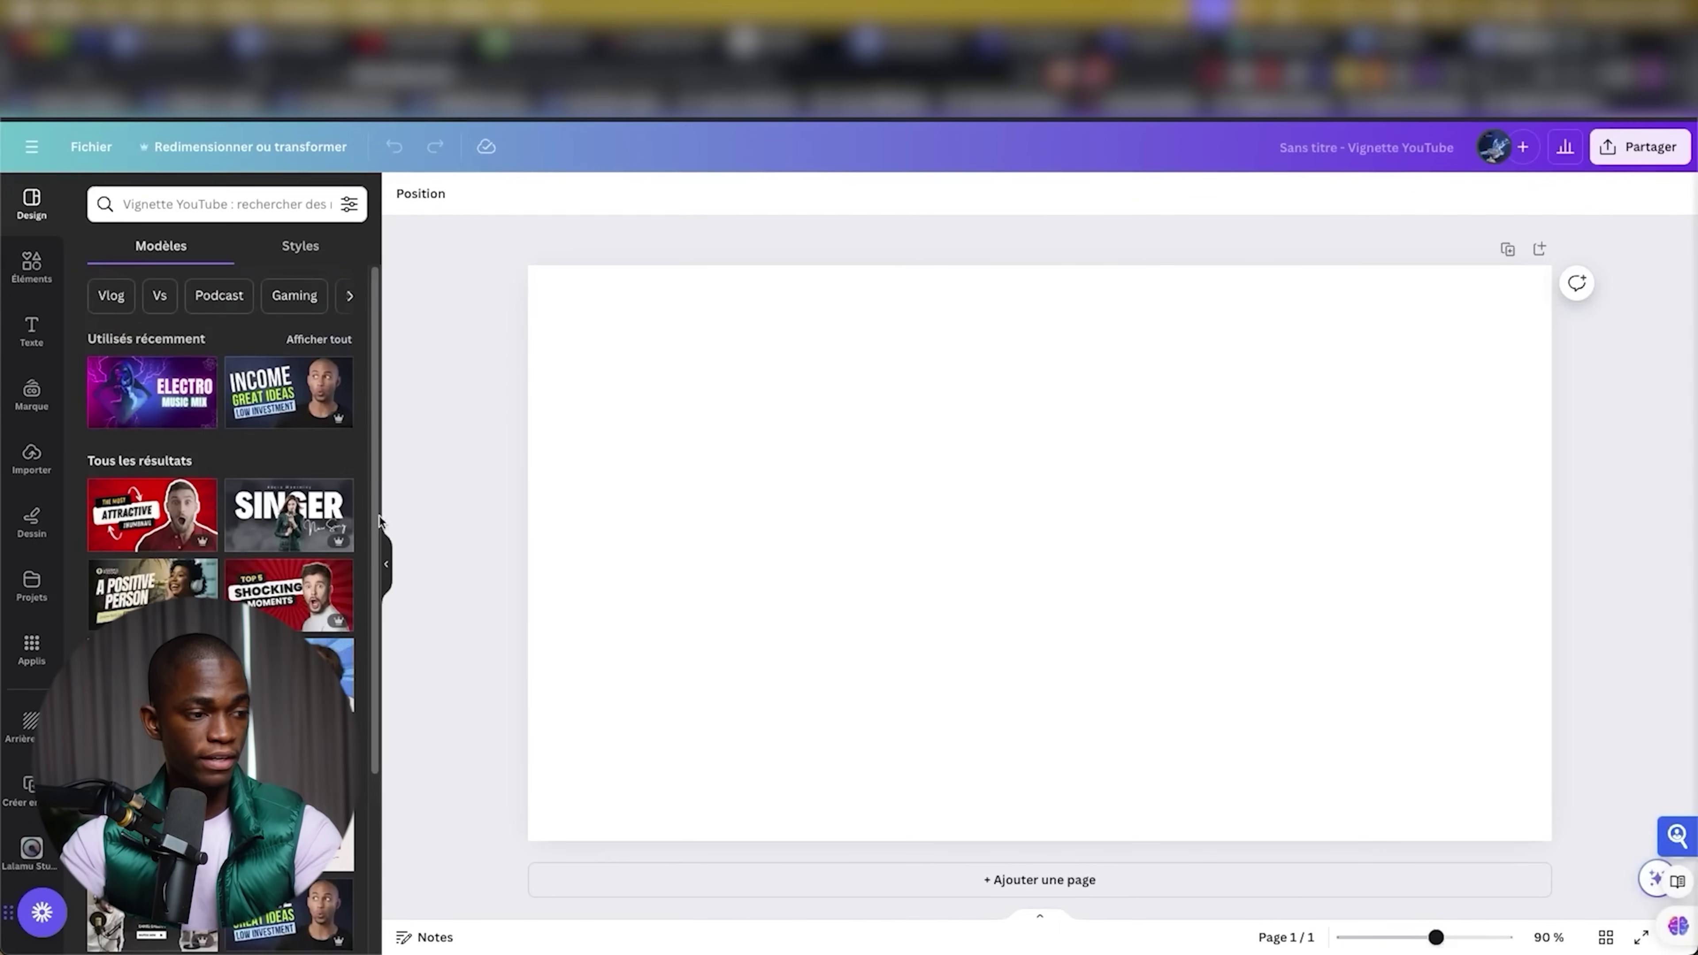
Check the stoicism YouTube window, then return to the Canva design
key("ctrl+Up")
left_click(1325, 623)
key("ctrl+Up")
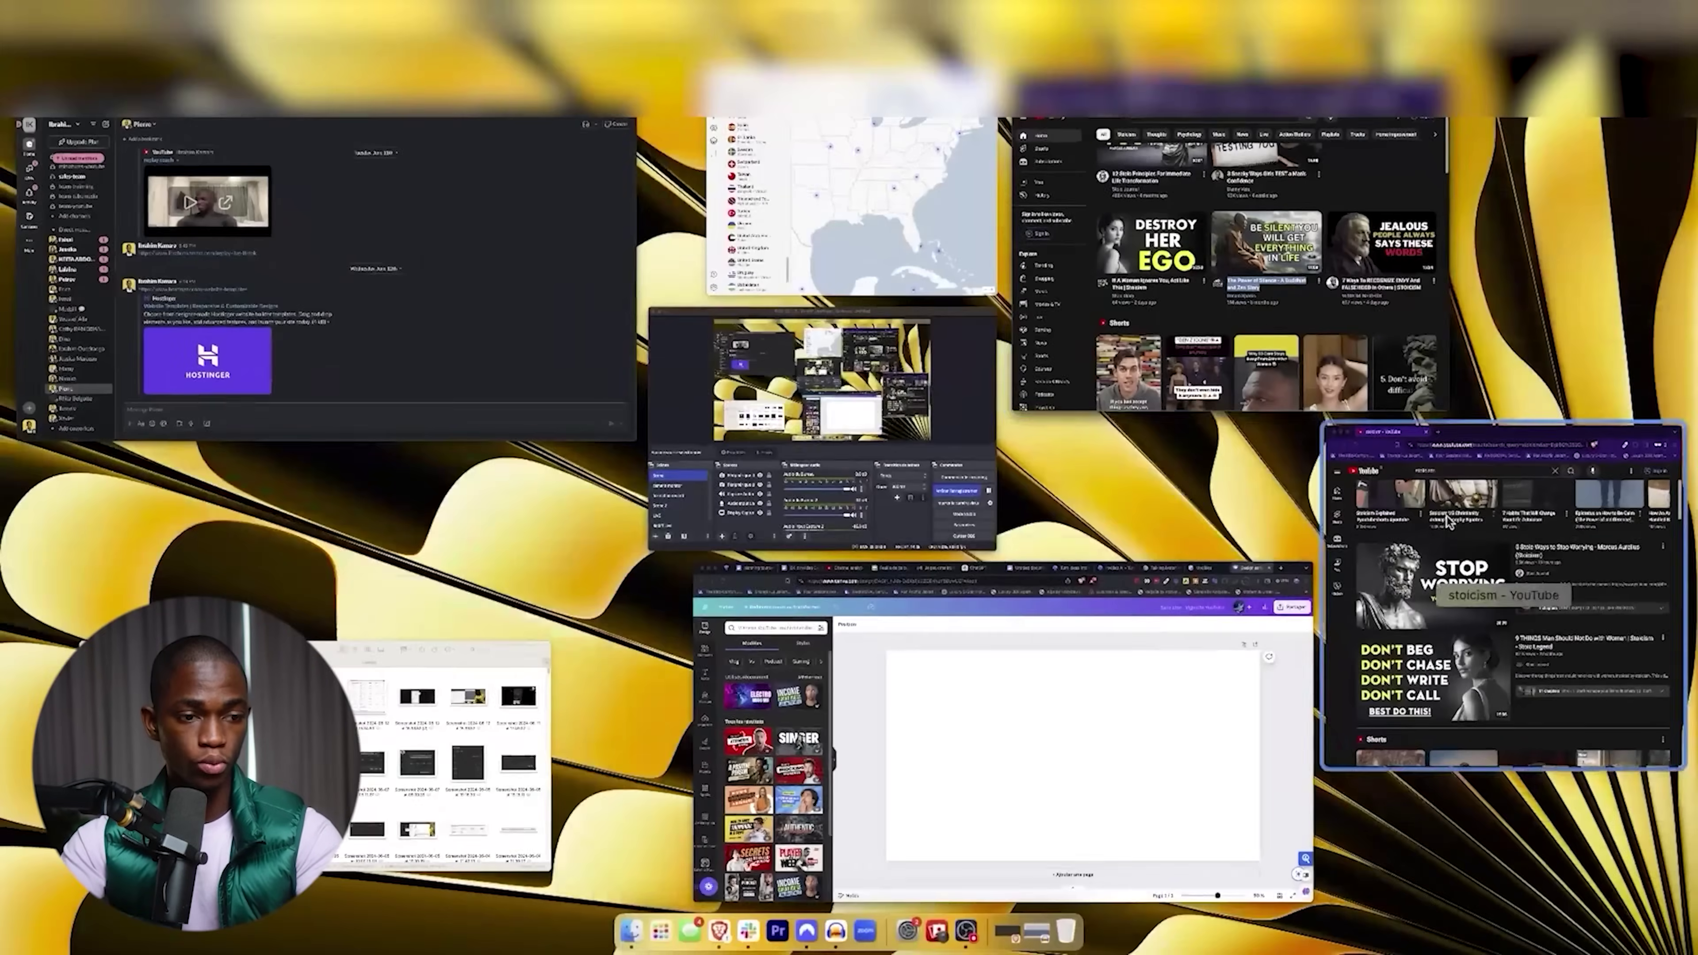
left_click(1448, 522)
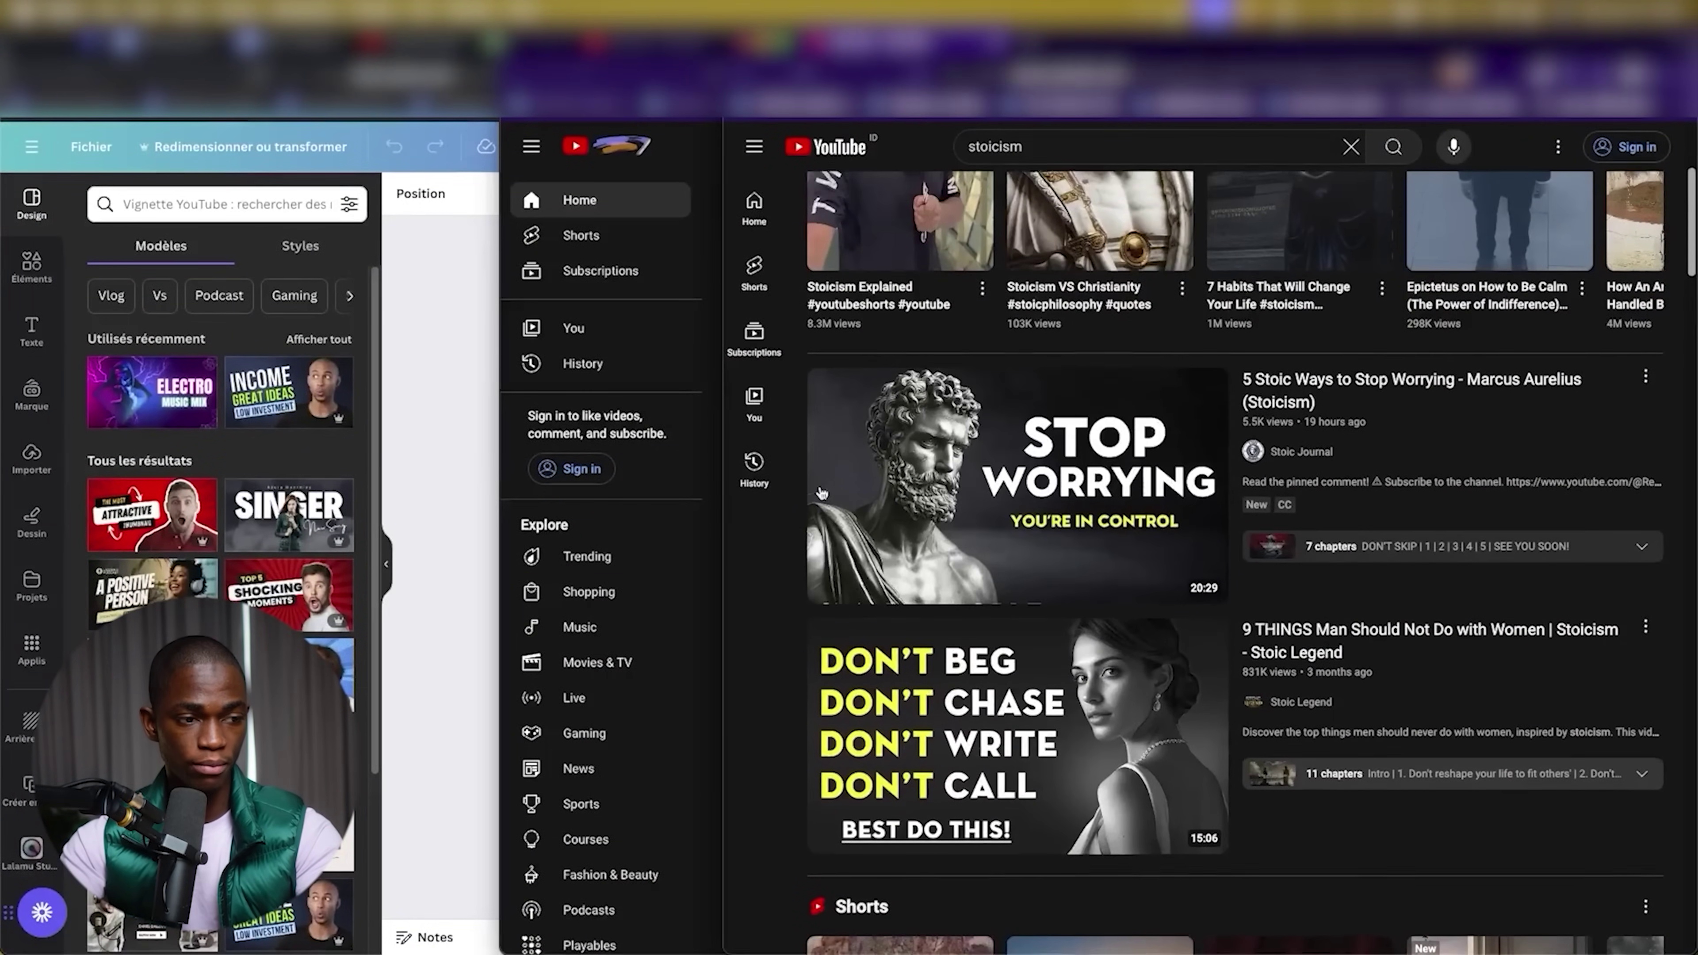
left_click(385, 572)
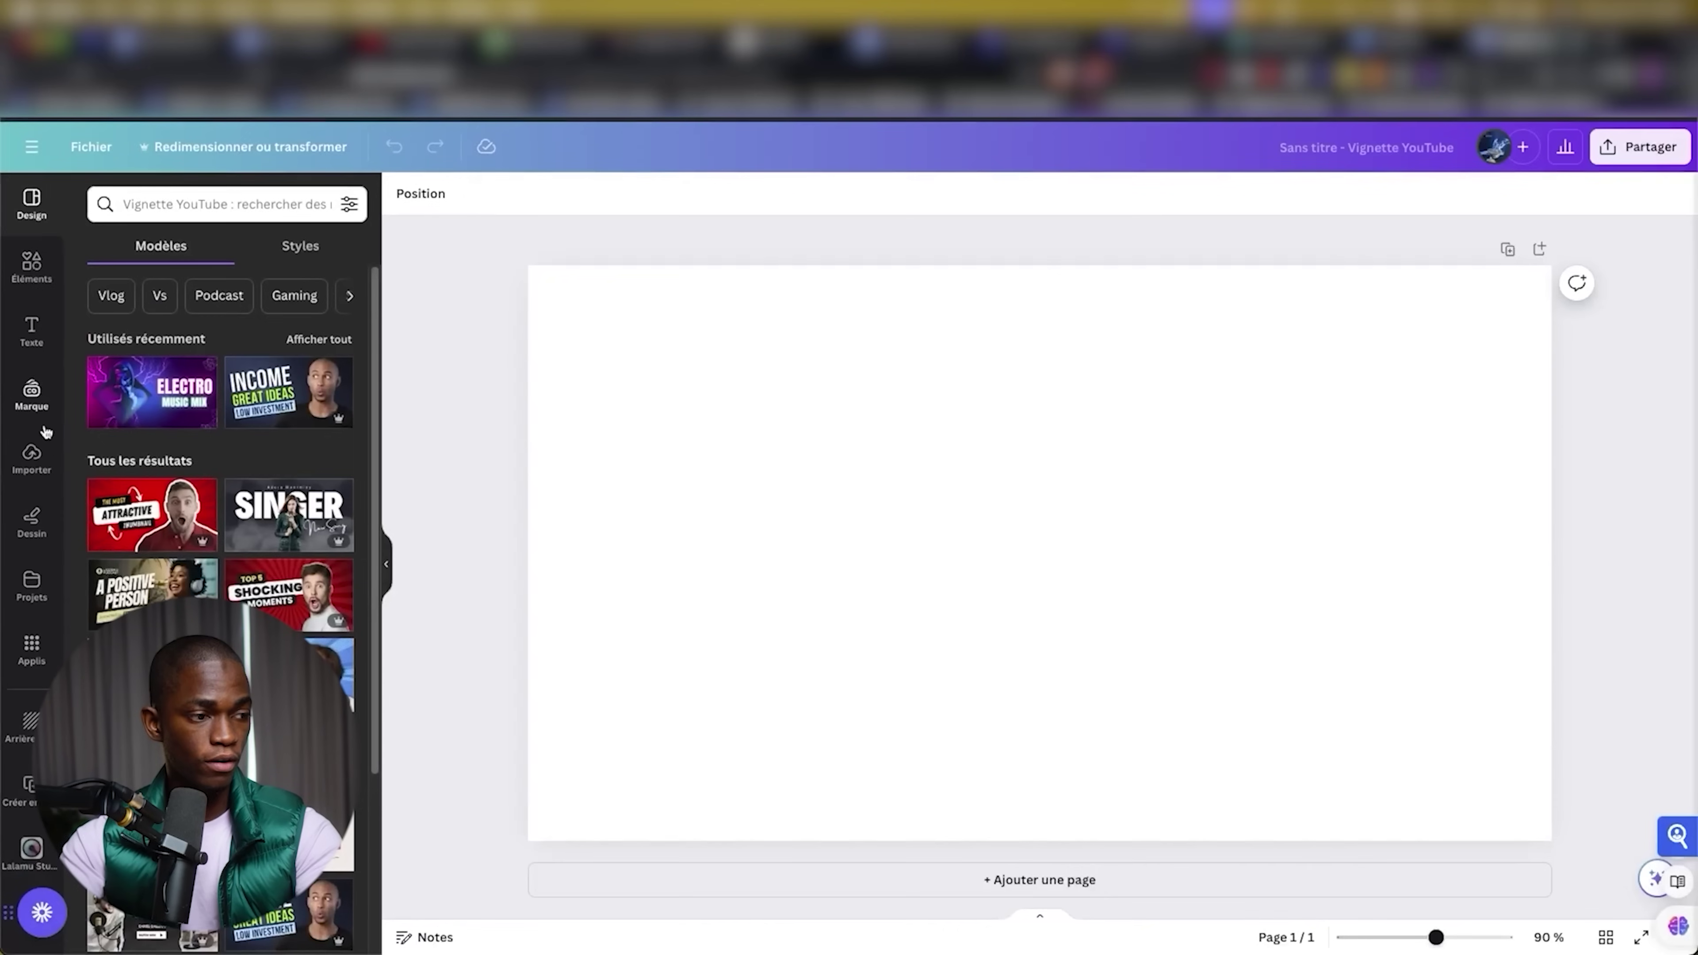
Add a dark textured 'black background' photo from Éléments and stretch it over the whole page
left_click(31, 264)
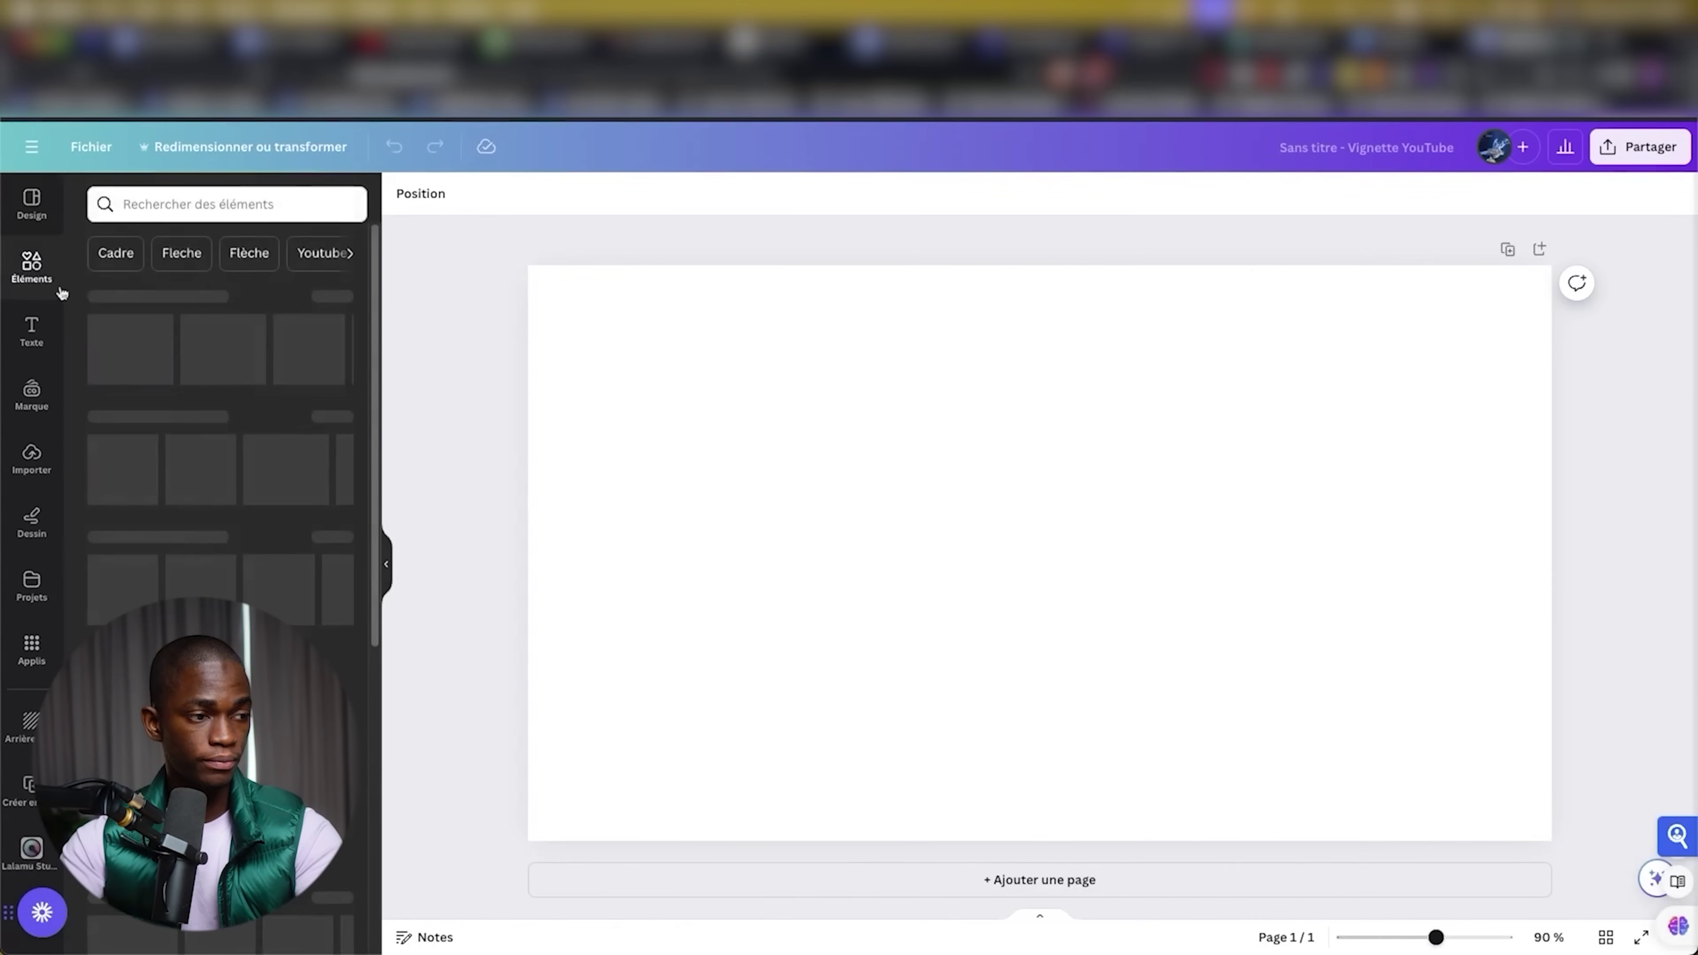
left_click(249, 204)
type("black bac")
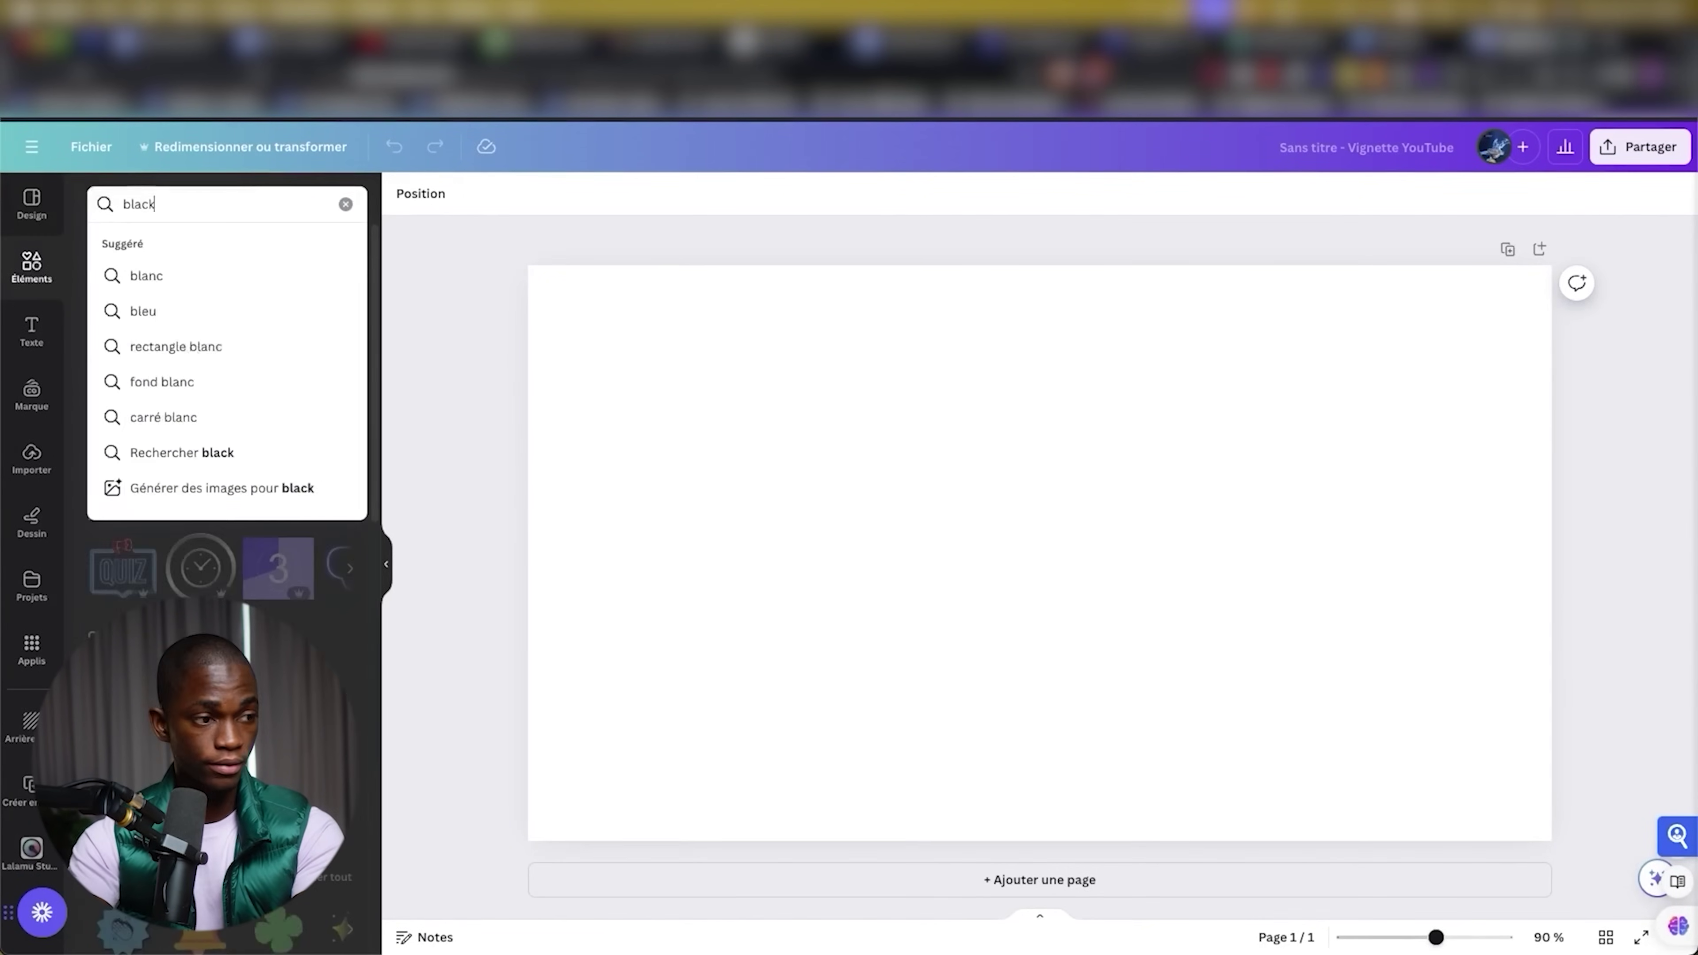
left_click(226, 276)
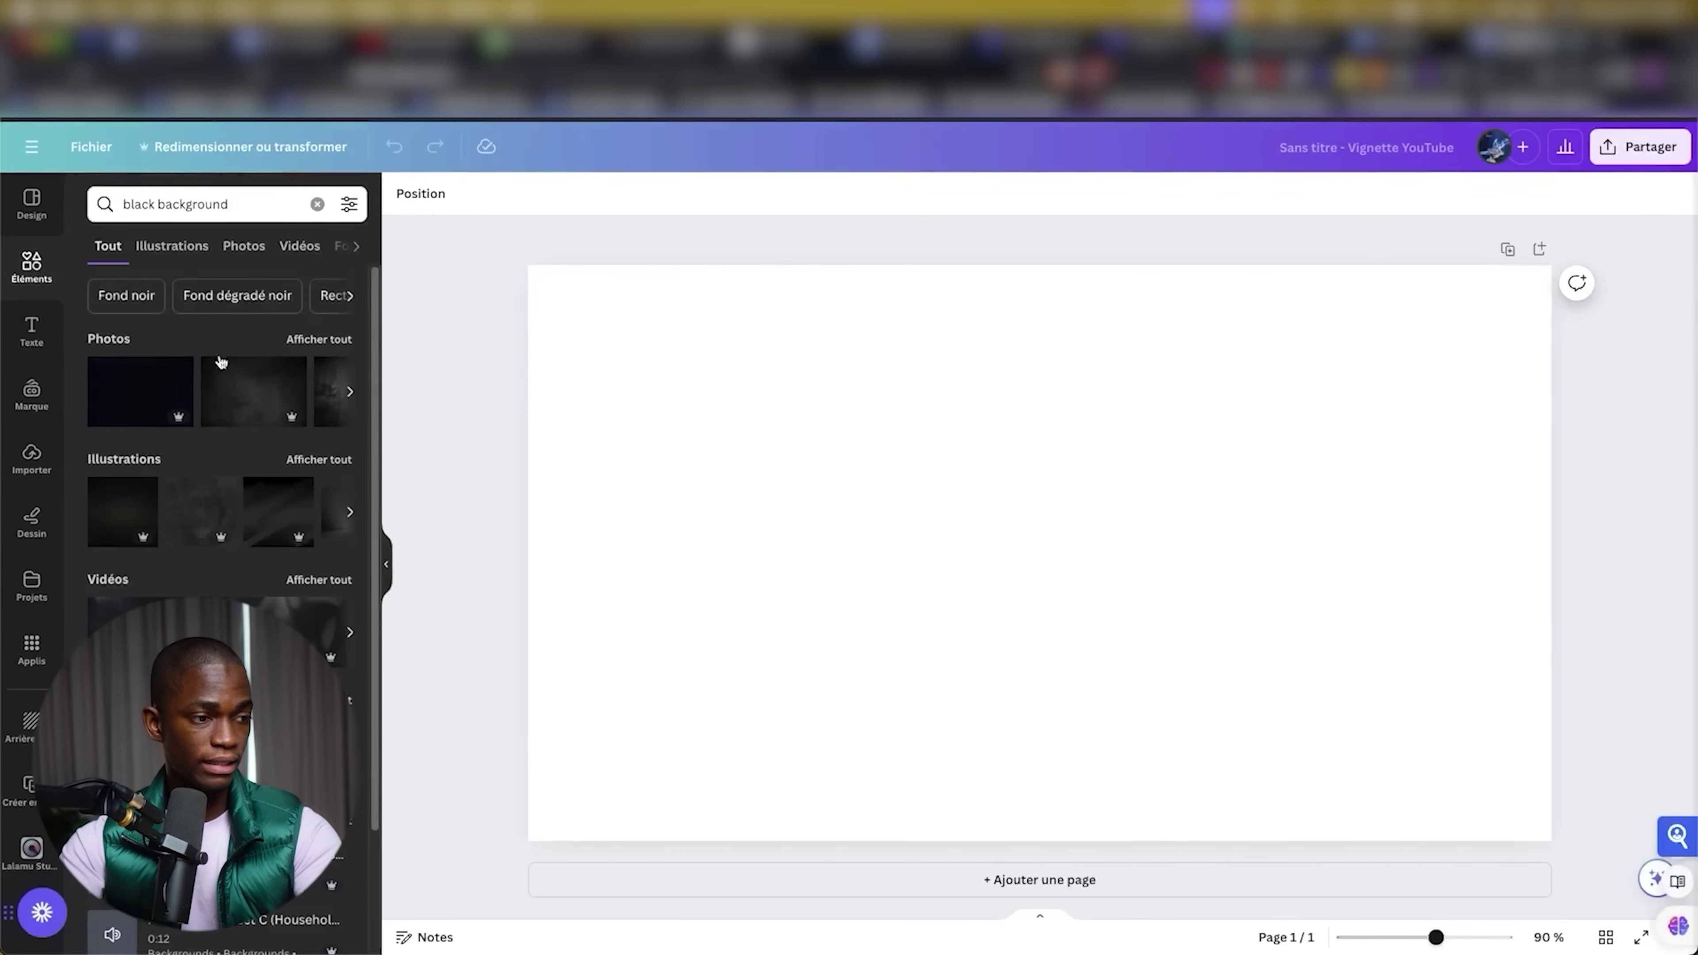
left_click(279, 443)
left_click_drag(891, 441, 724, 379)
left_click_drag(1217, 724, 1602, 846)
left_click(1597, 696)
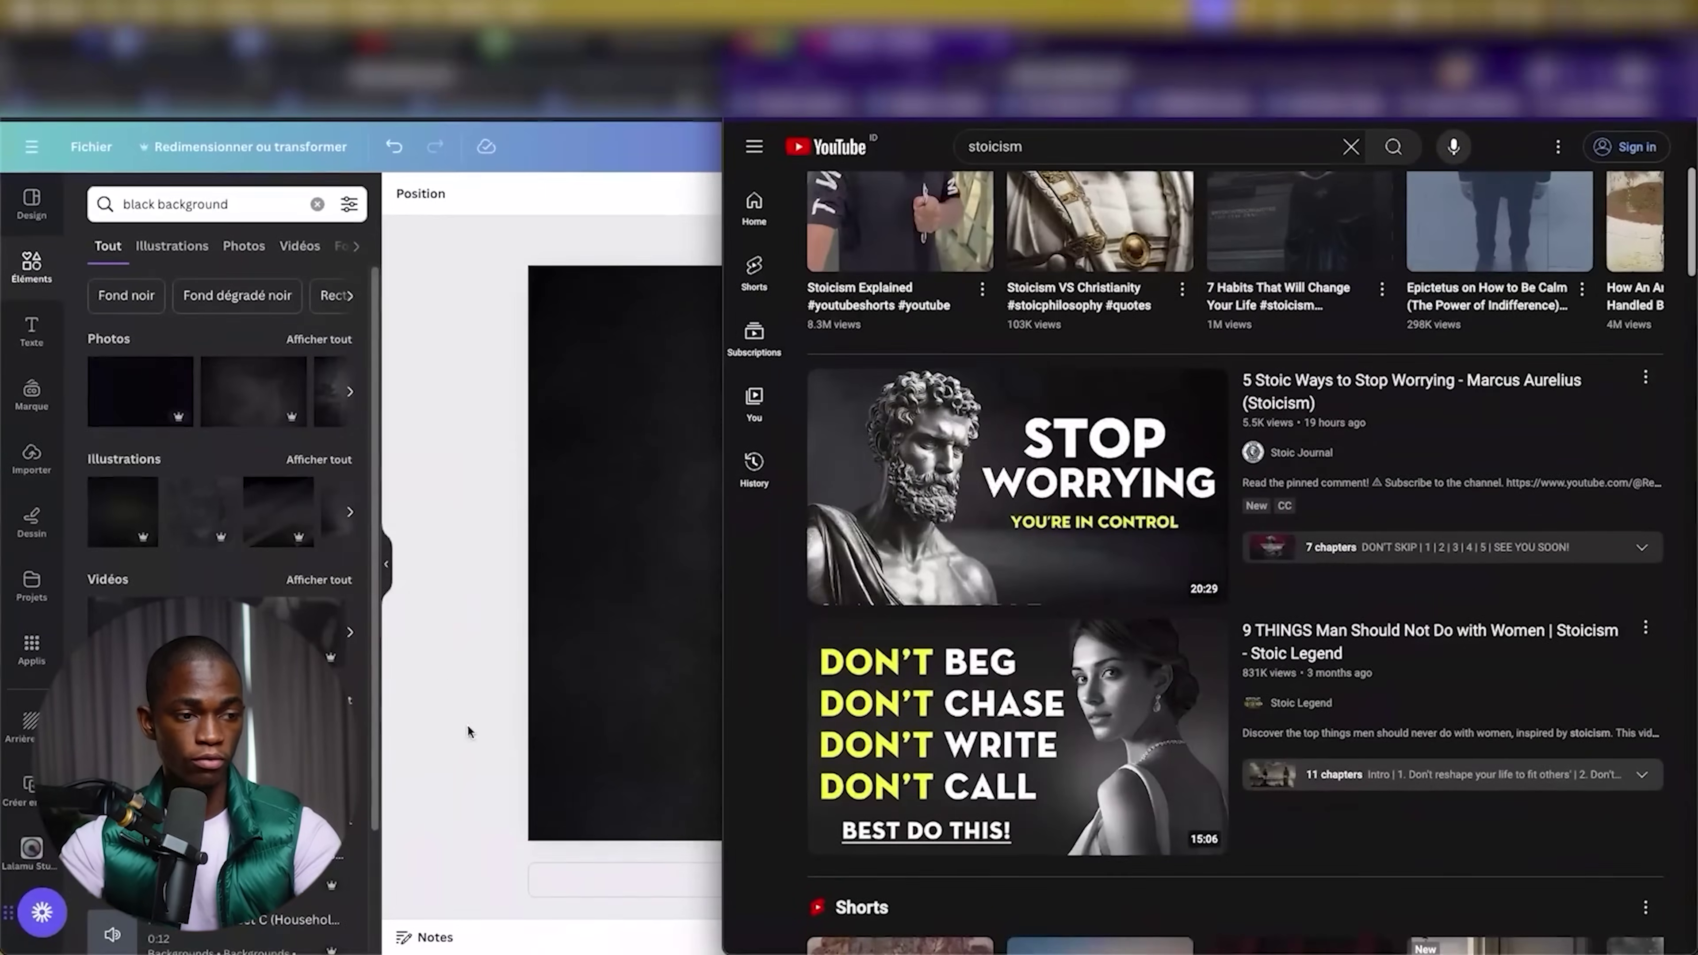
left_click(504, 490)
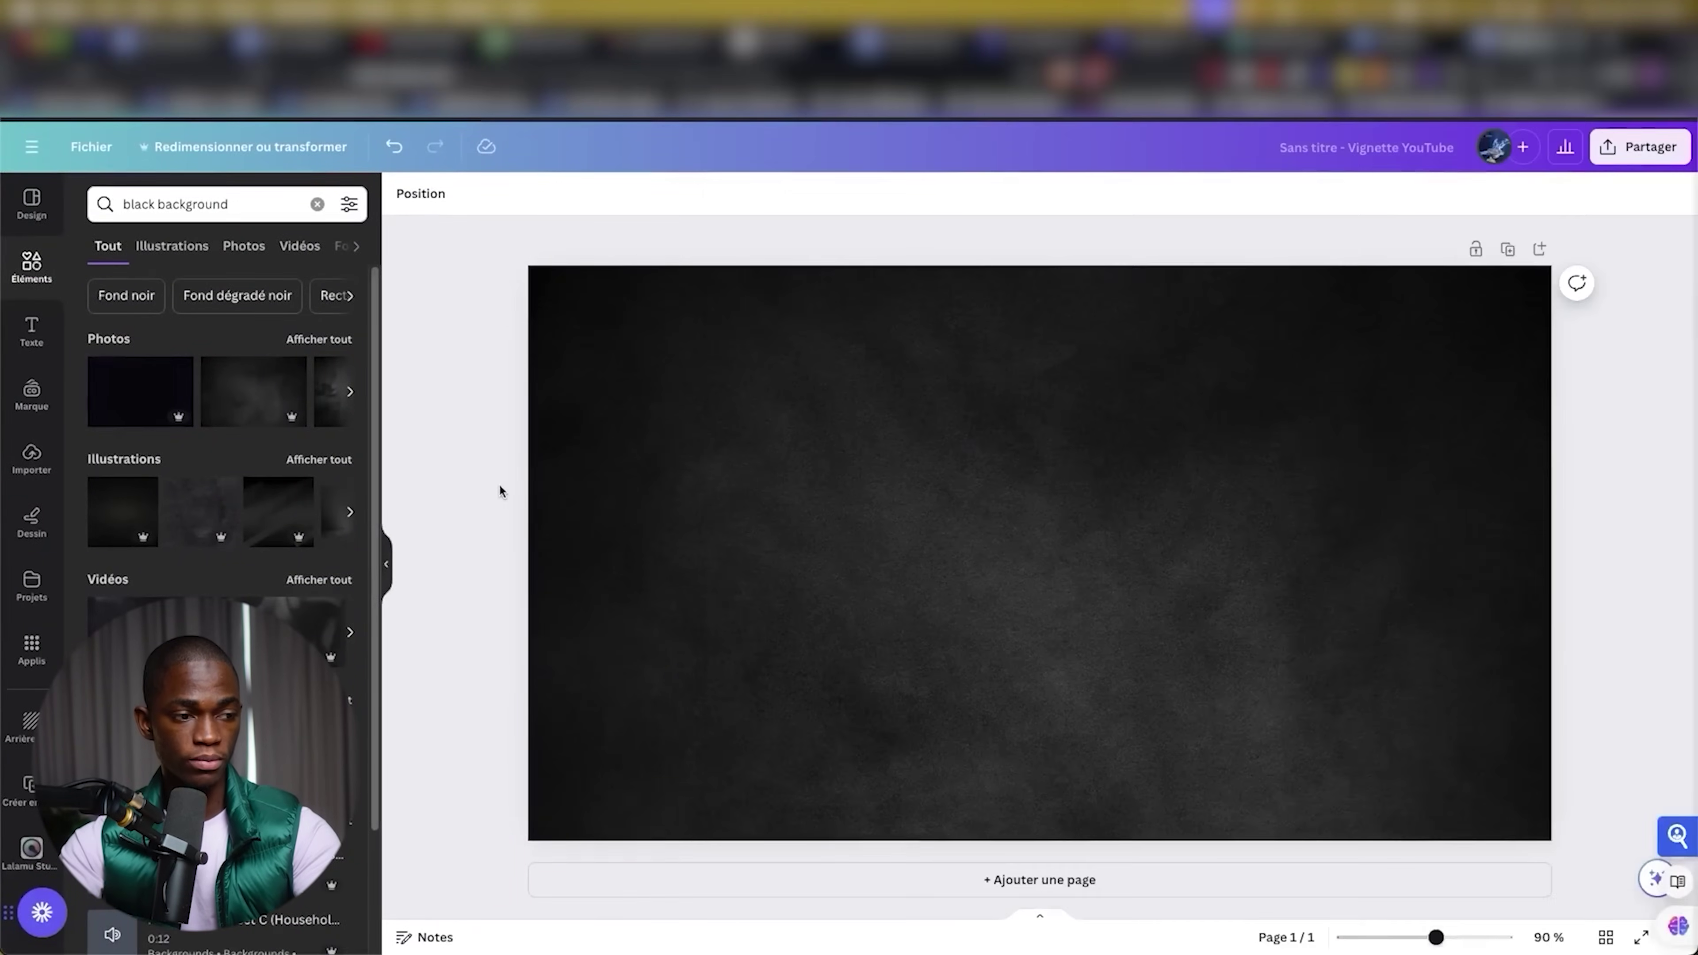
key("ctrl+t")
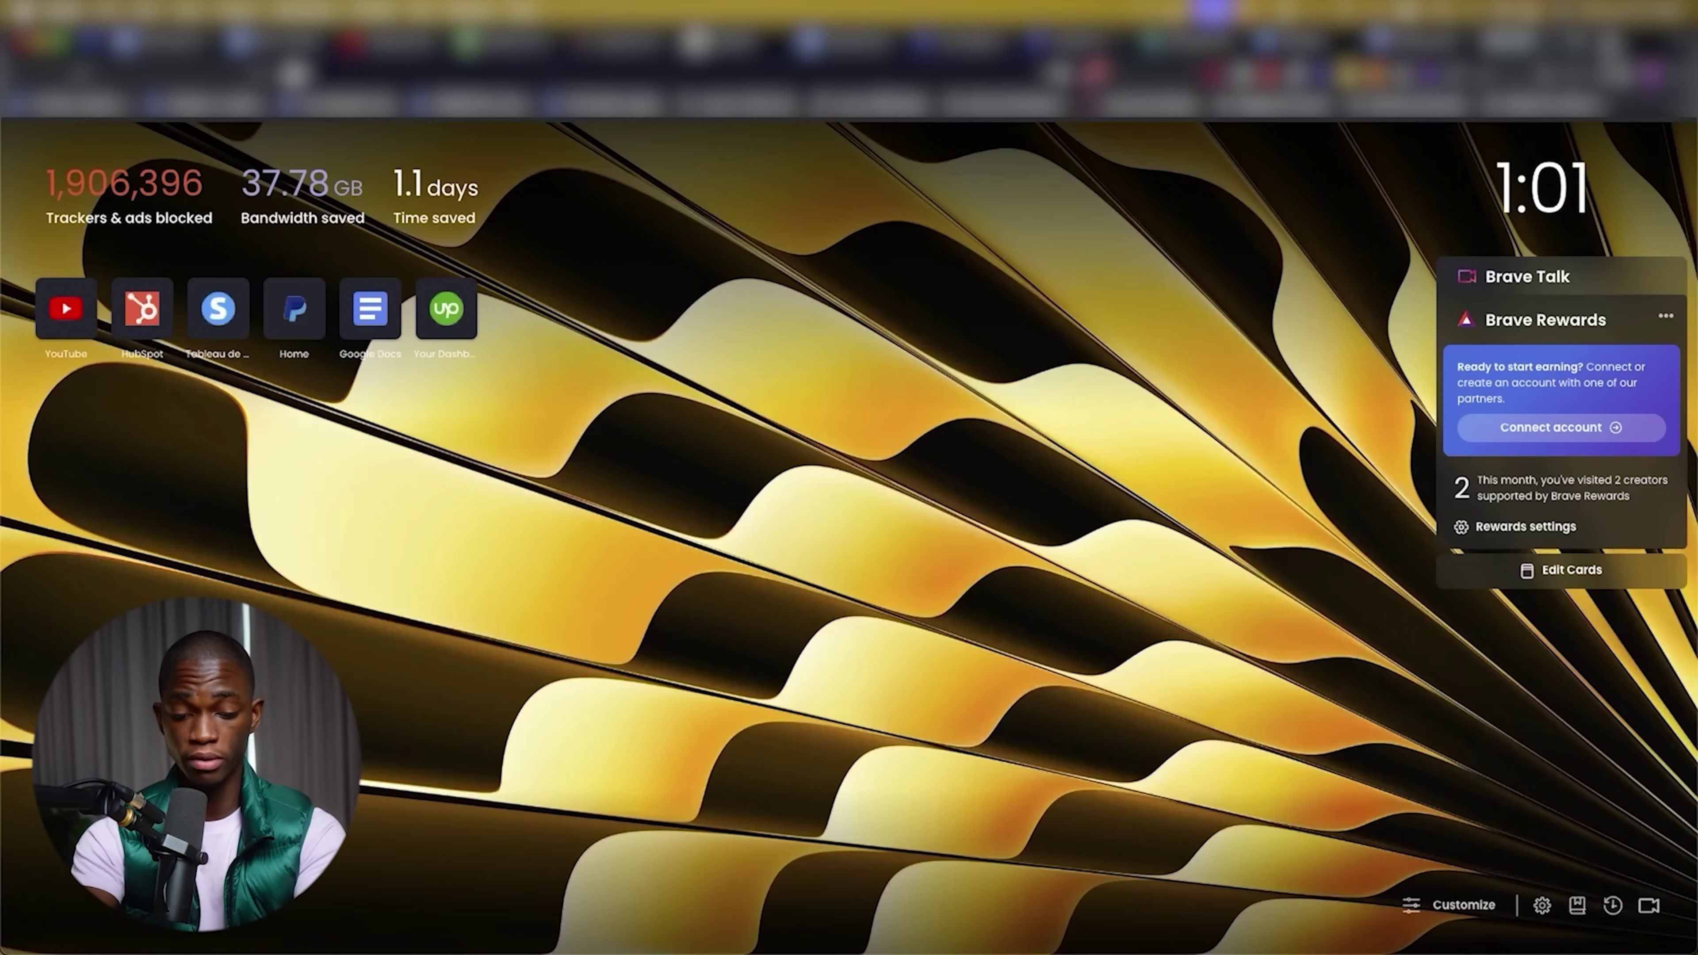
Save the Craiyon stoic Greek statue bust image from the stoicism statue image results
type("studio")
key("Return")
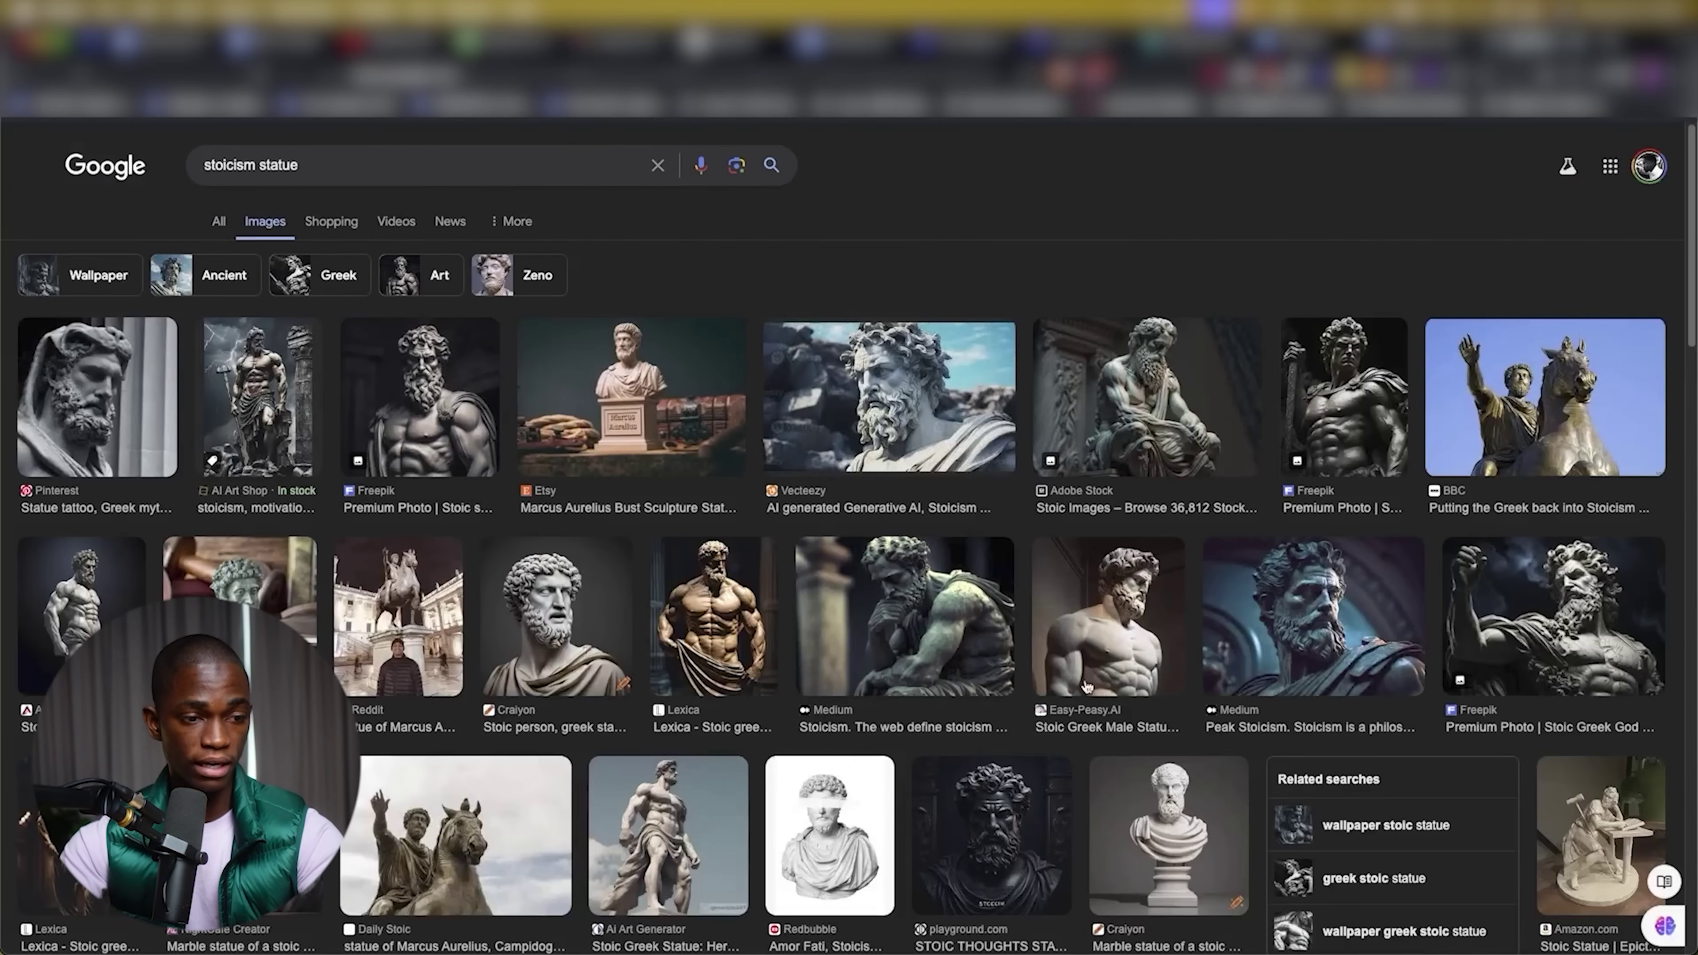
scroll(699, 600, "down", 1)
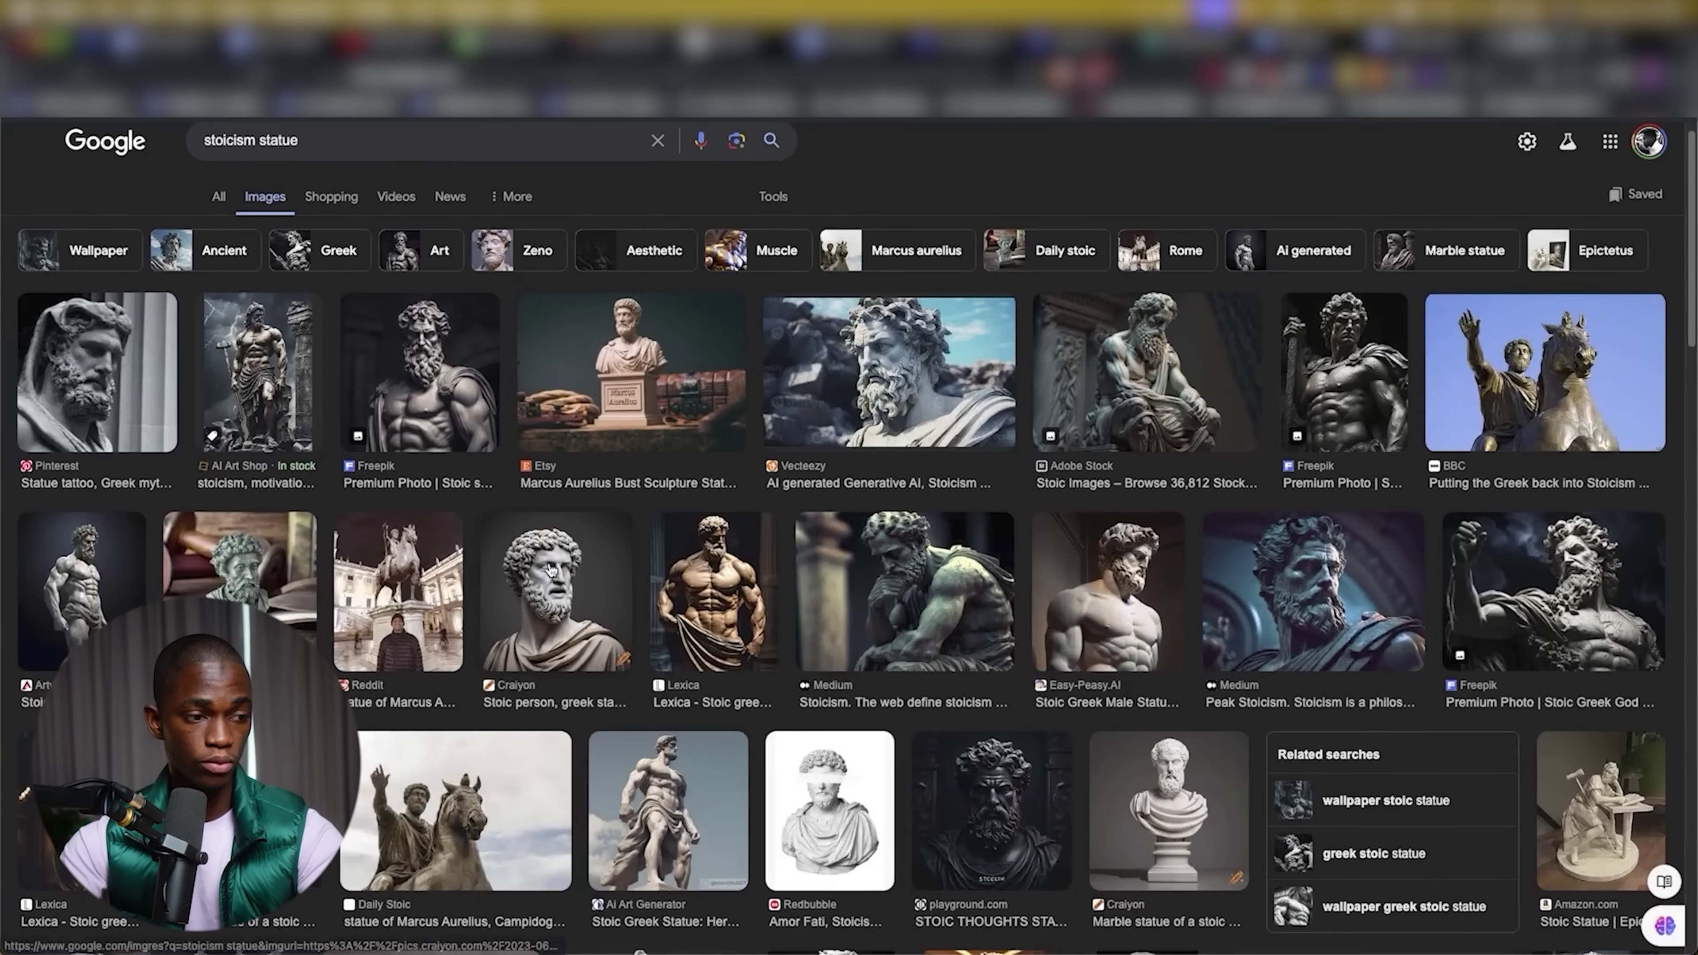
left_click(539, 645)
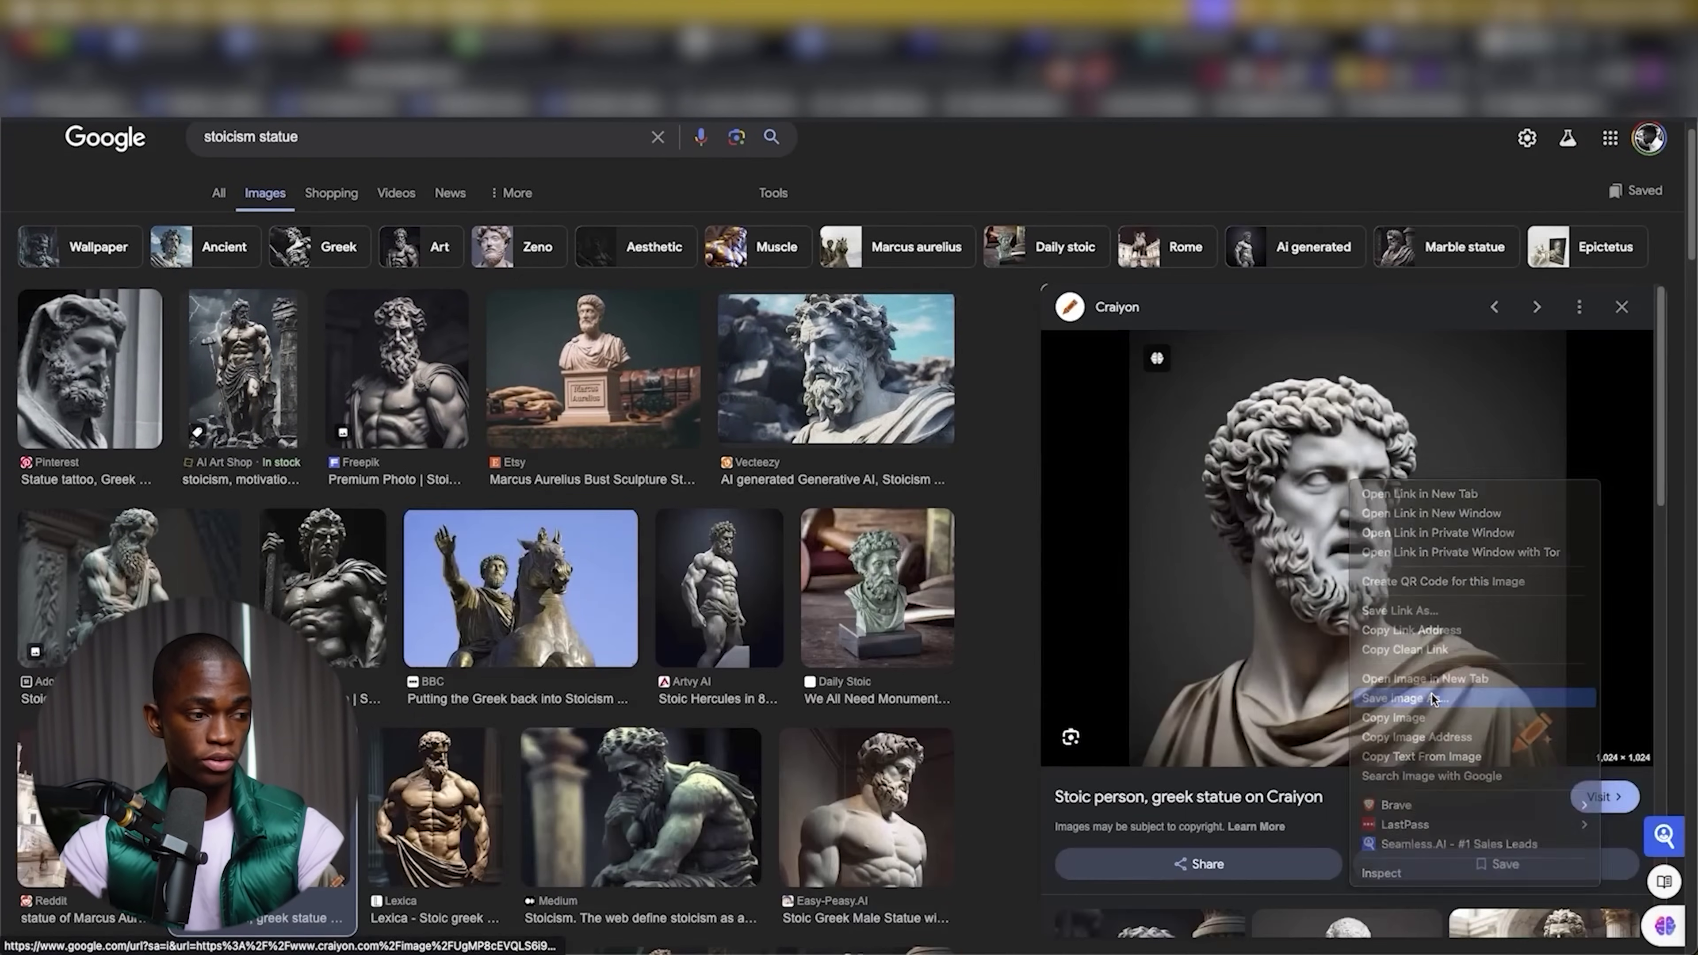
left_click(1433, 109)
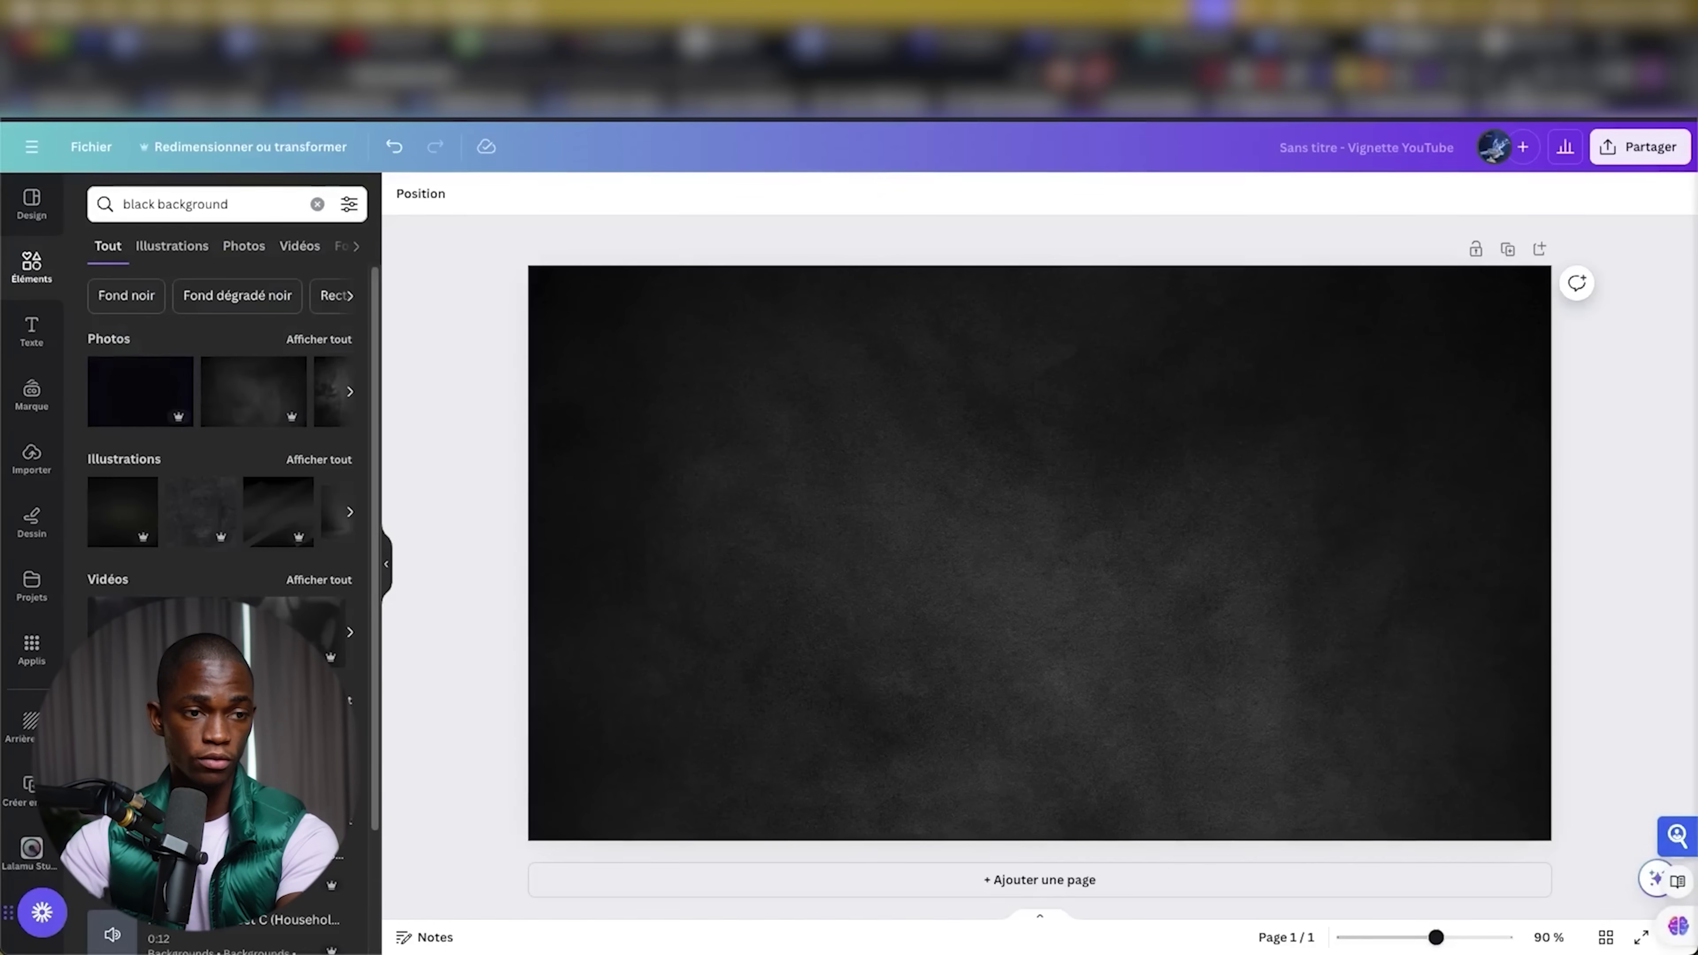
Place the downloaded statue image onto the thumbnail, toward the left side
left_click(1518, 88)
left_click_drag(1369, 178, 1141, 411)
left_click_drag(919, 495, 725, 453)
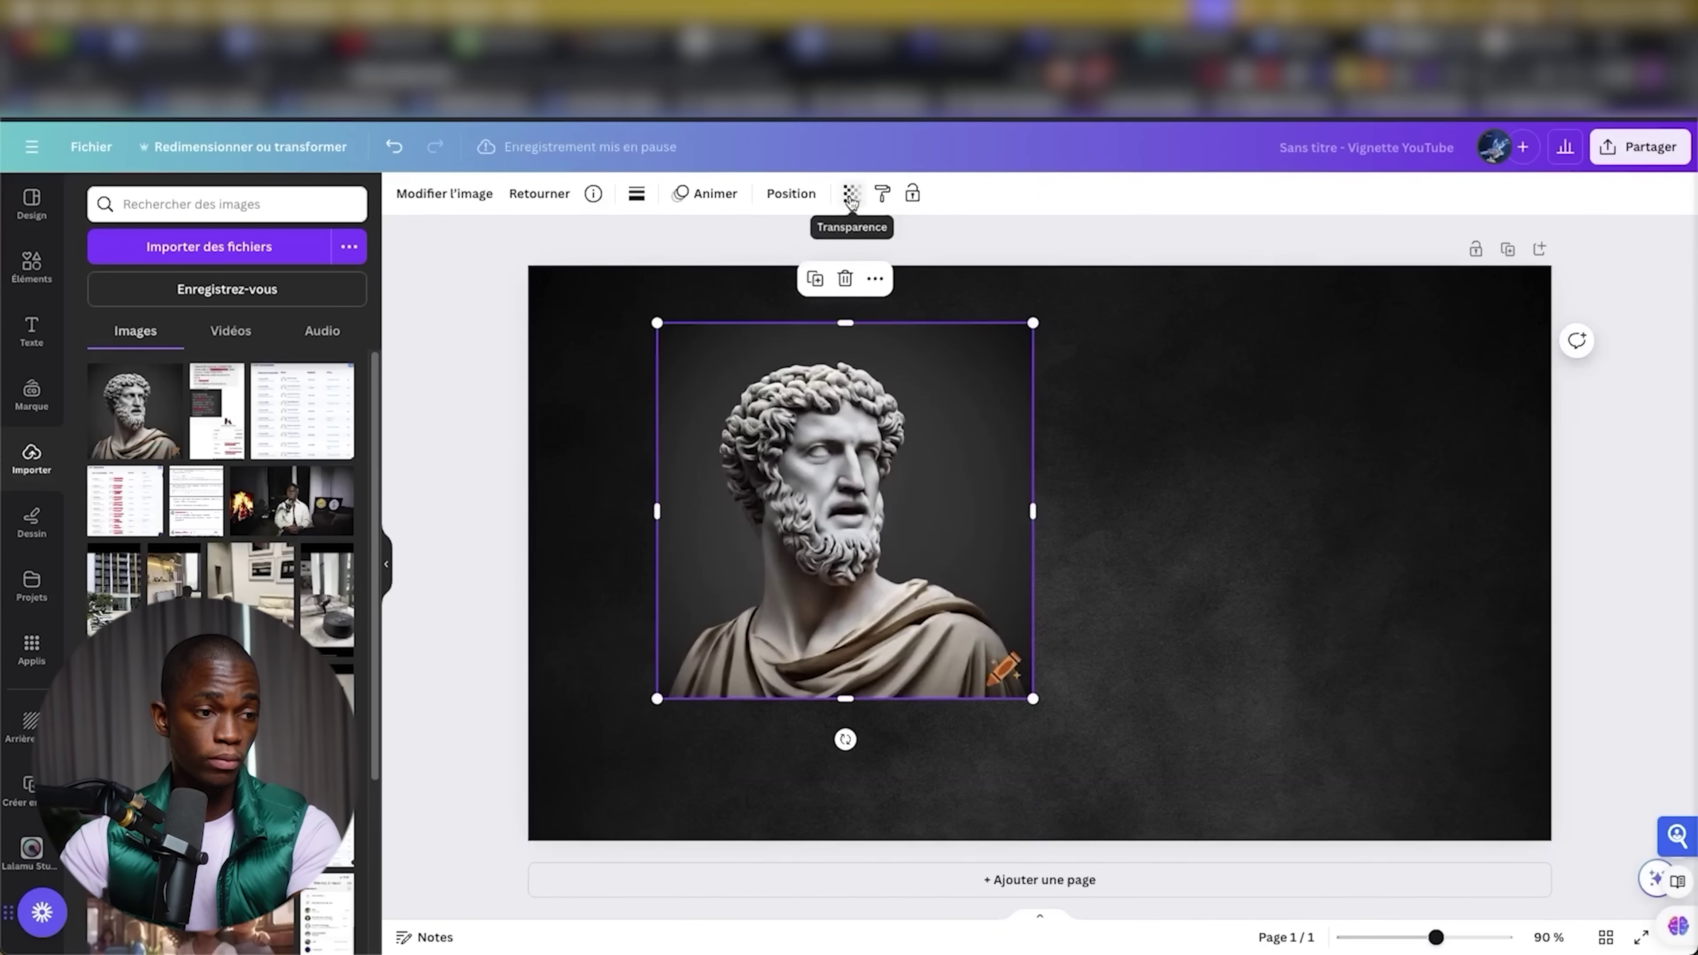
Try cropping the statue and removing its background with Effets > Effacer l'arr. plan
left_click(874, 278)
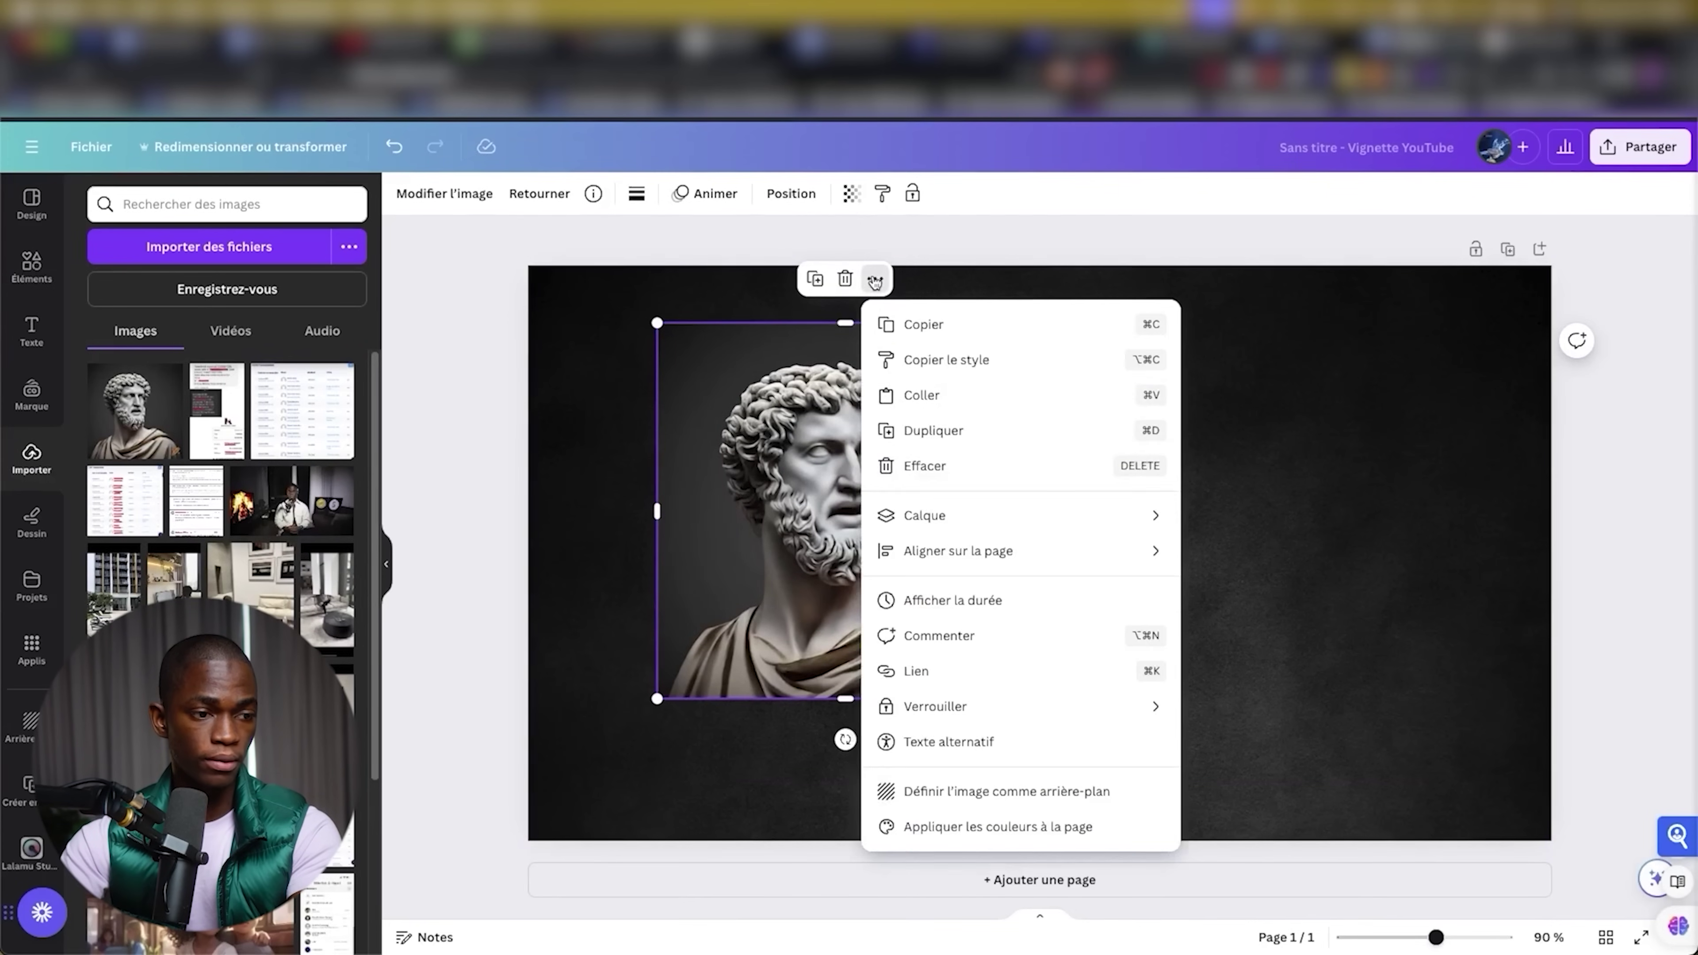
left_click(937, 512)
left_click(115, 212)
left_click(121, 323)
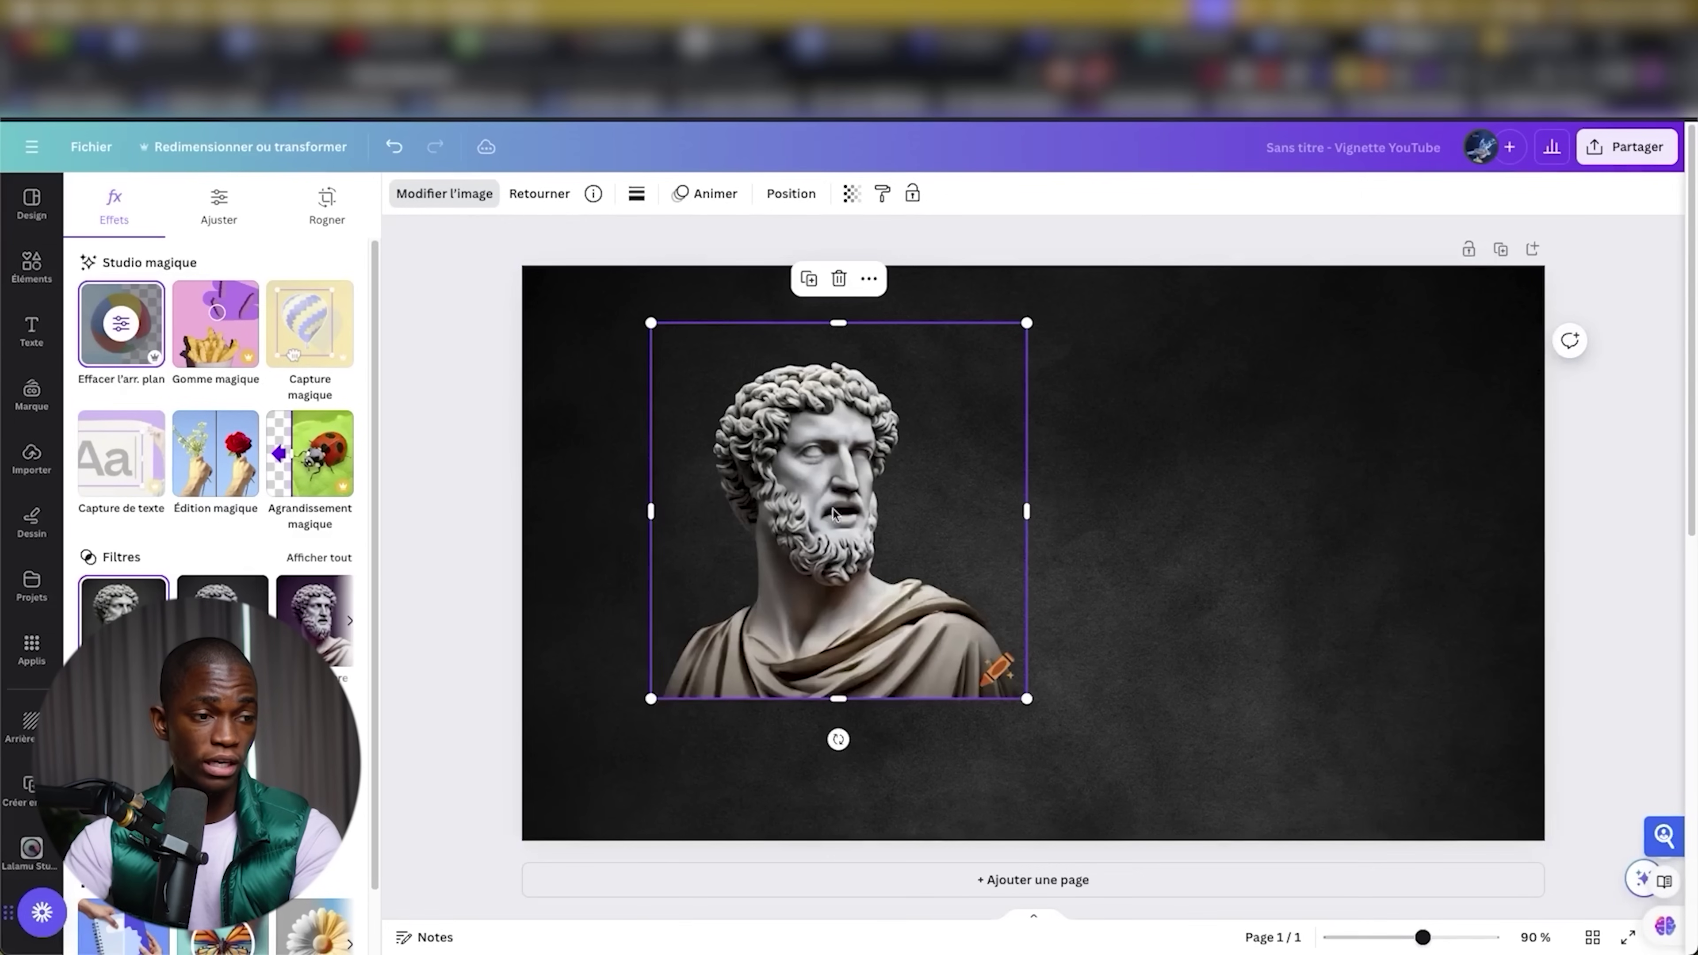
Crop the statue's top and right edge, then enlarge it to full canvas height at the left
left_click_drag(837, 514, 769, 516)
left_click_drag(774, 344, 774, 372)
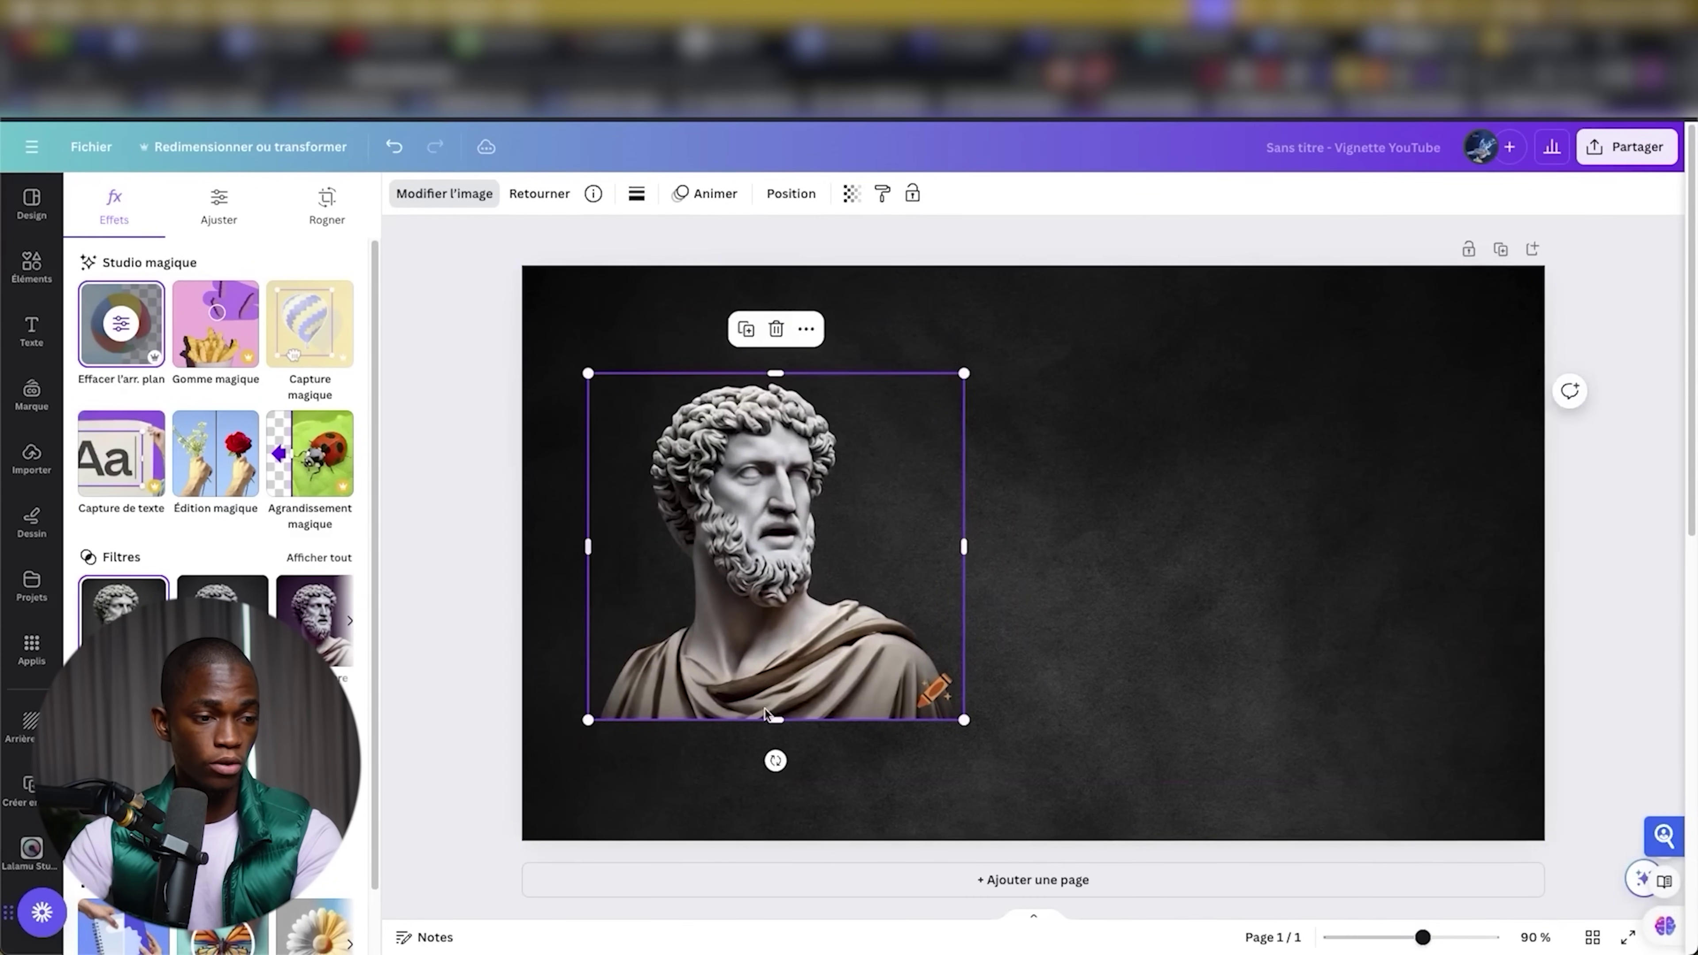
left_click_drag(961, 547, 950, 547)
left_click_drag(763, 603, 698, 490)
left_click_drag(890, 612, 1228, 934)
left_click_drag(1003, 602, 936, 596)
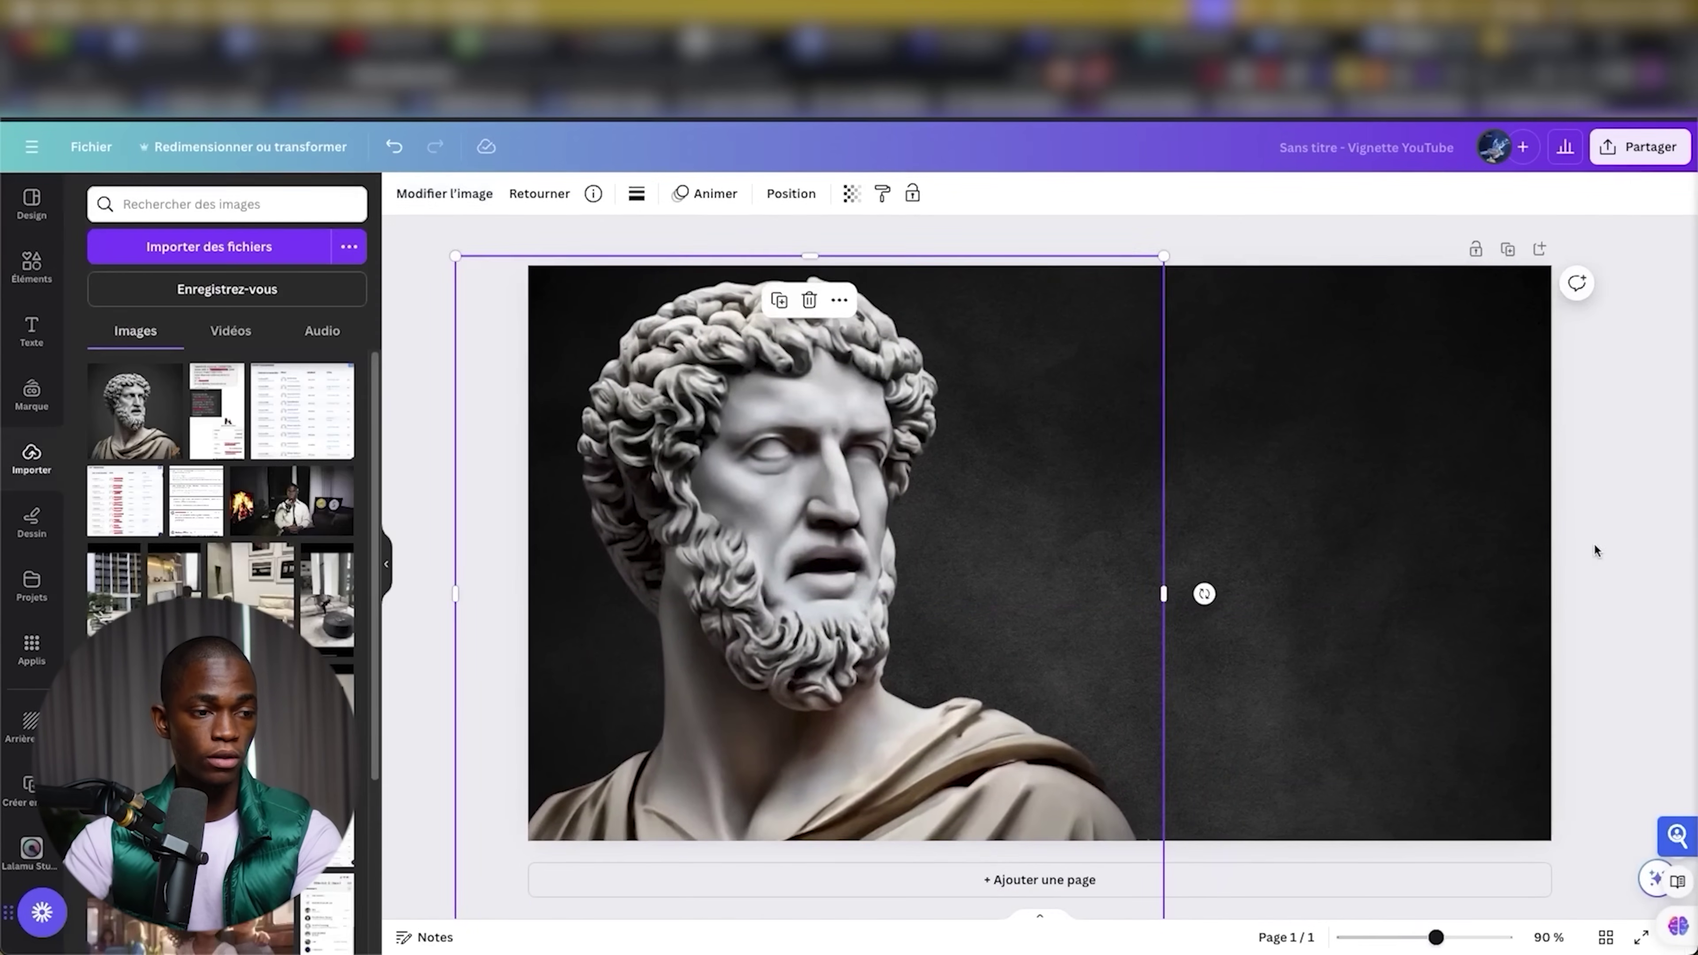
left_click(1596, 550)
Compare with the stoicism thumbnails on YouTube, then return to the Canva design
key("ctrl+Up")
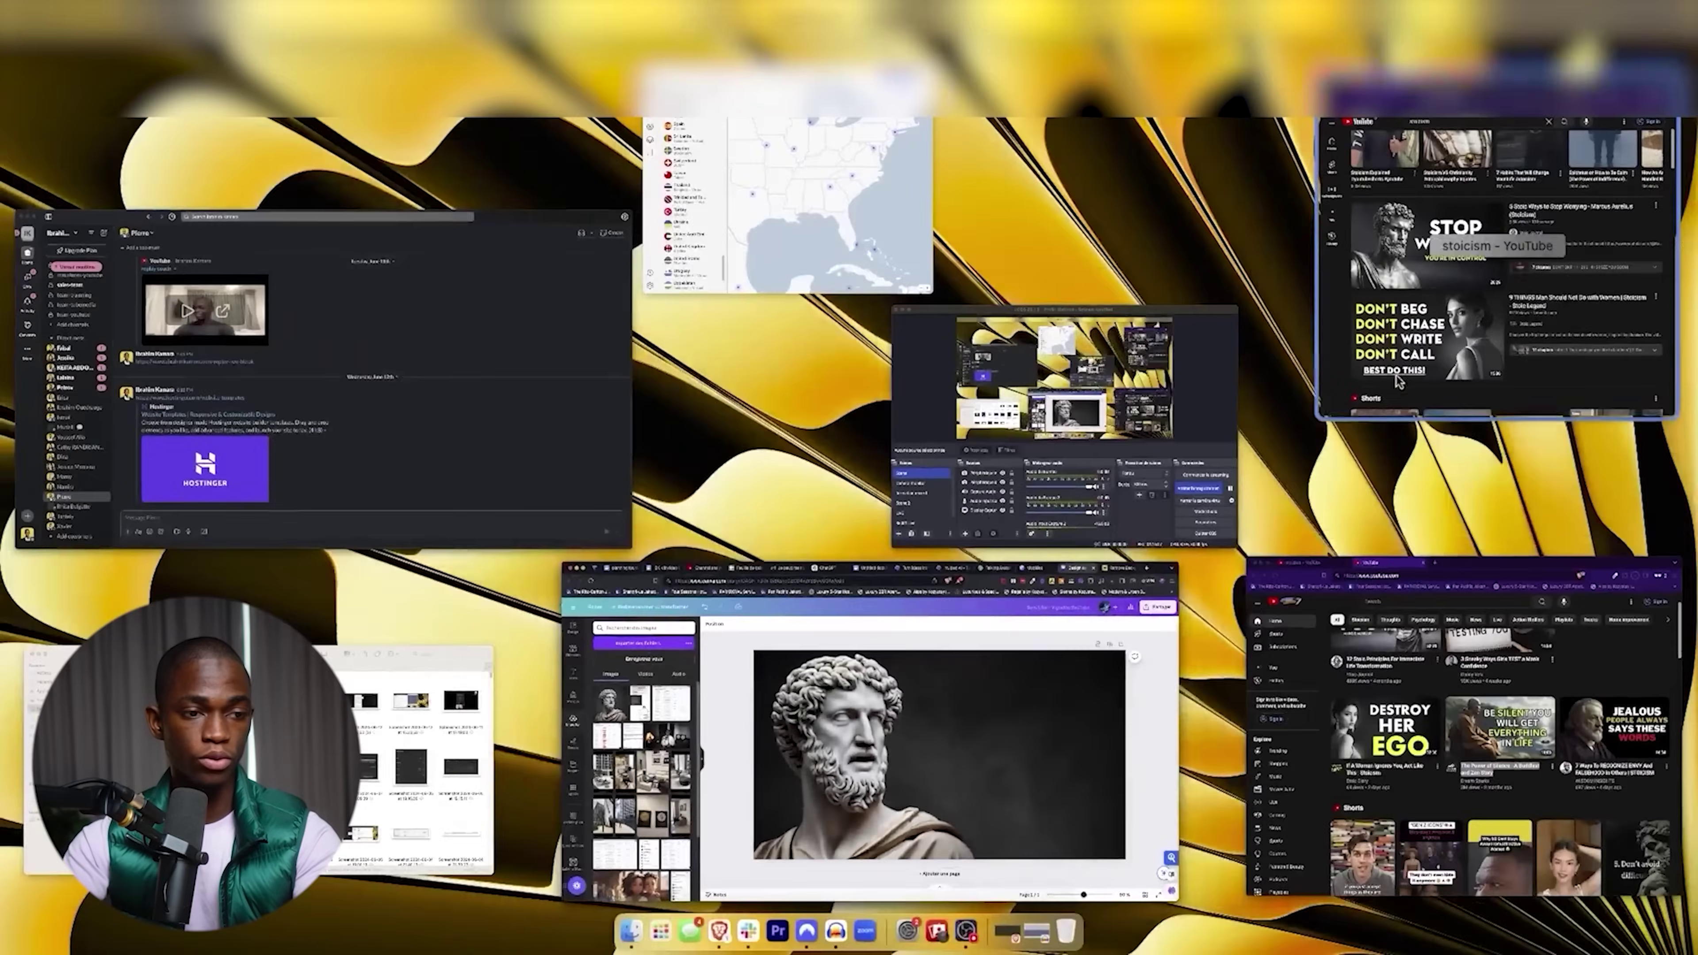
left_click(1397, 382)
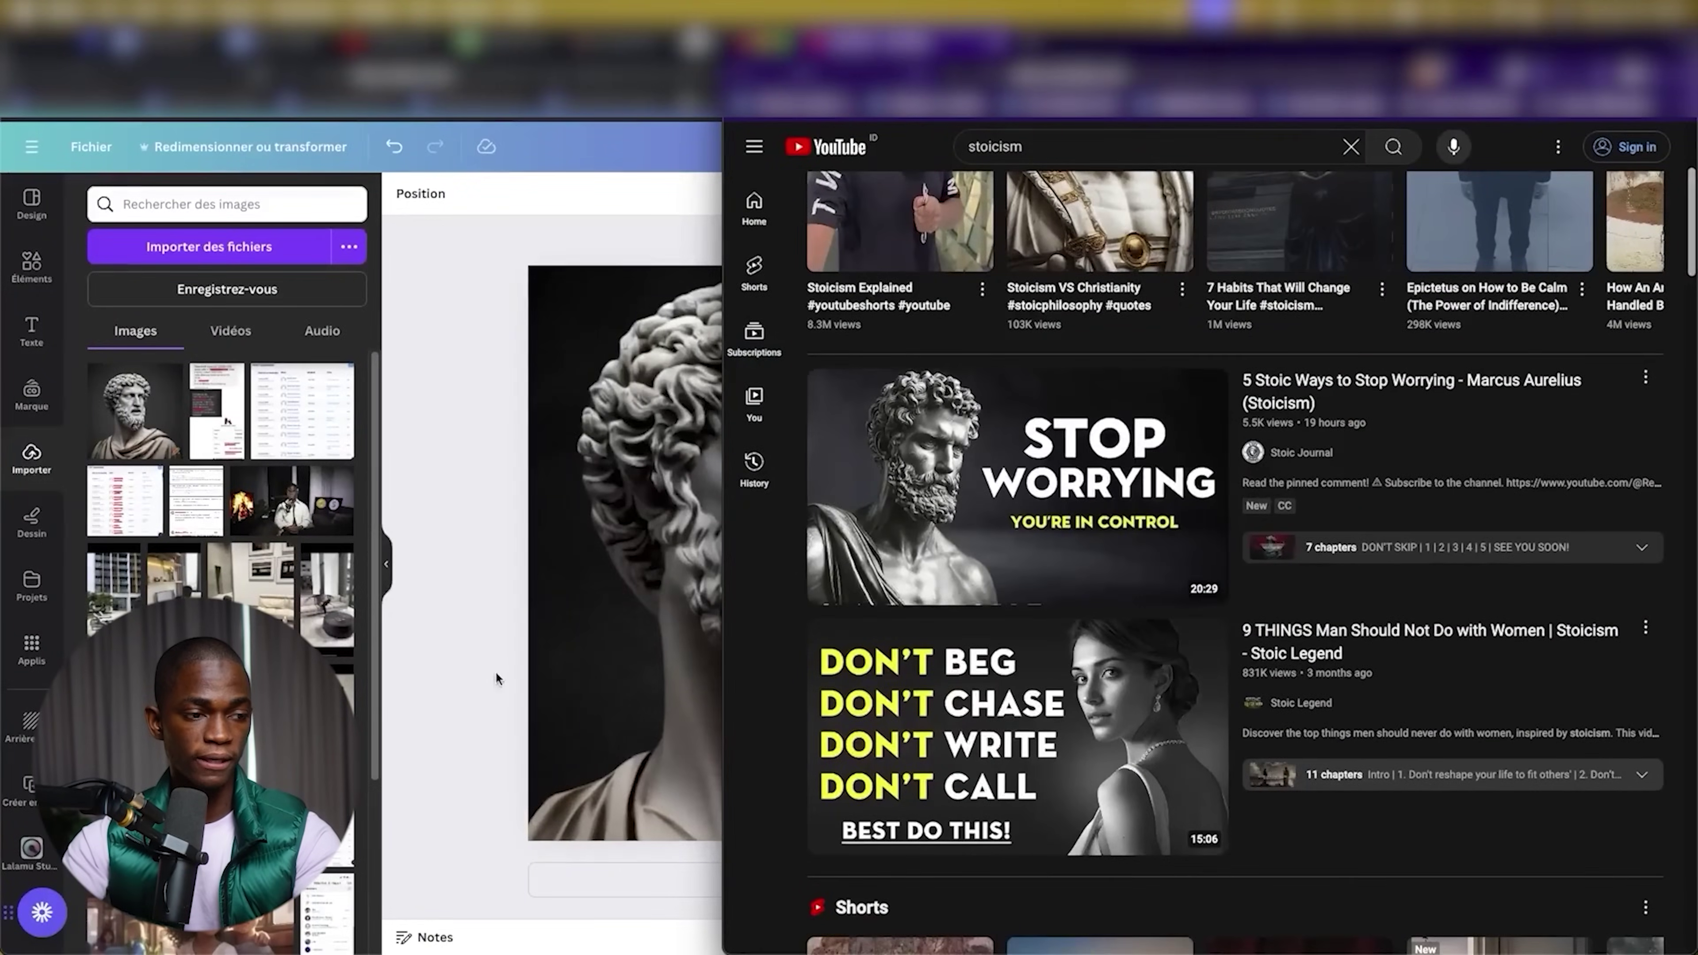
left_click(453, 495)
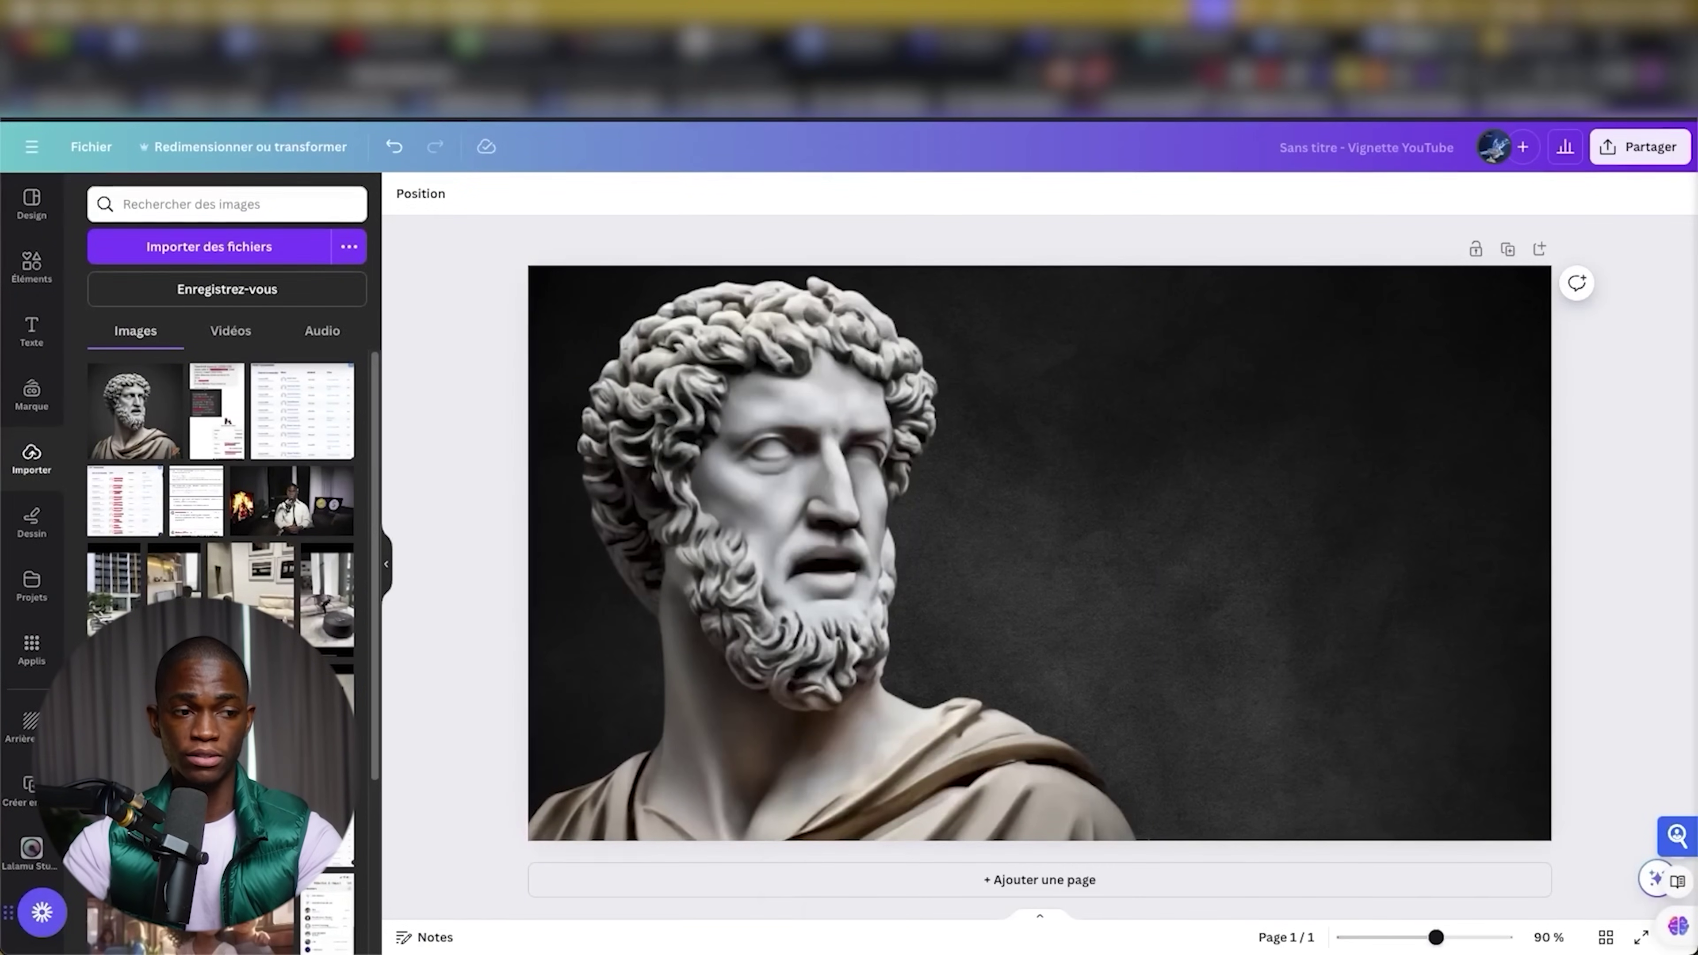
Add a white title reading '10 ÉTAPES' to the thumbnail
left_click(24, 345)
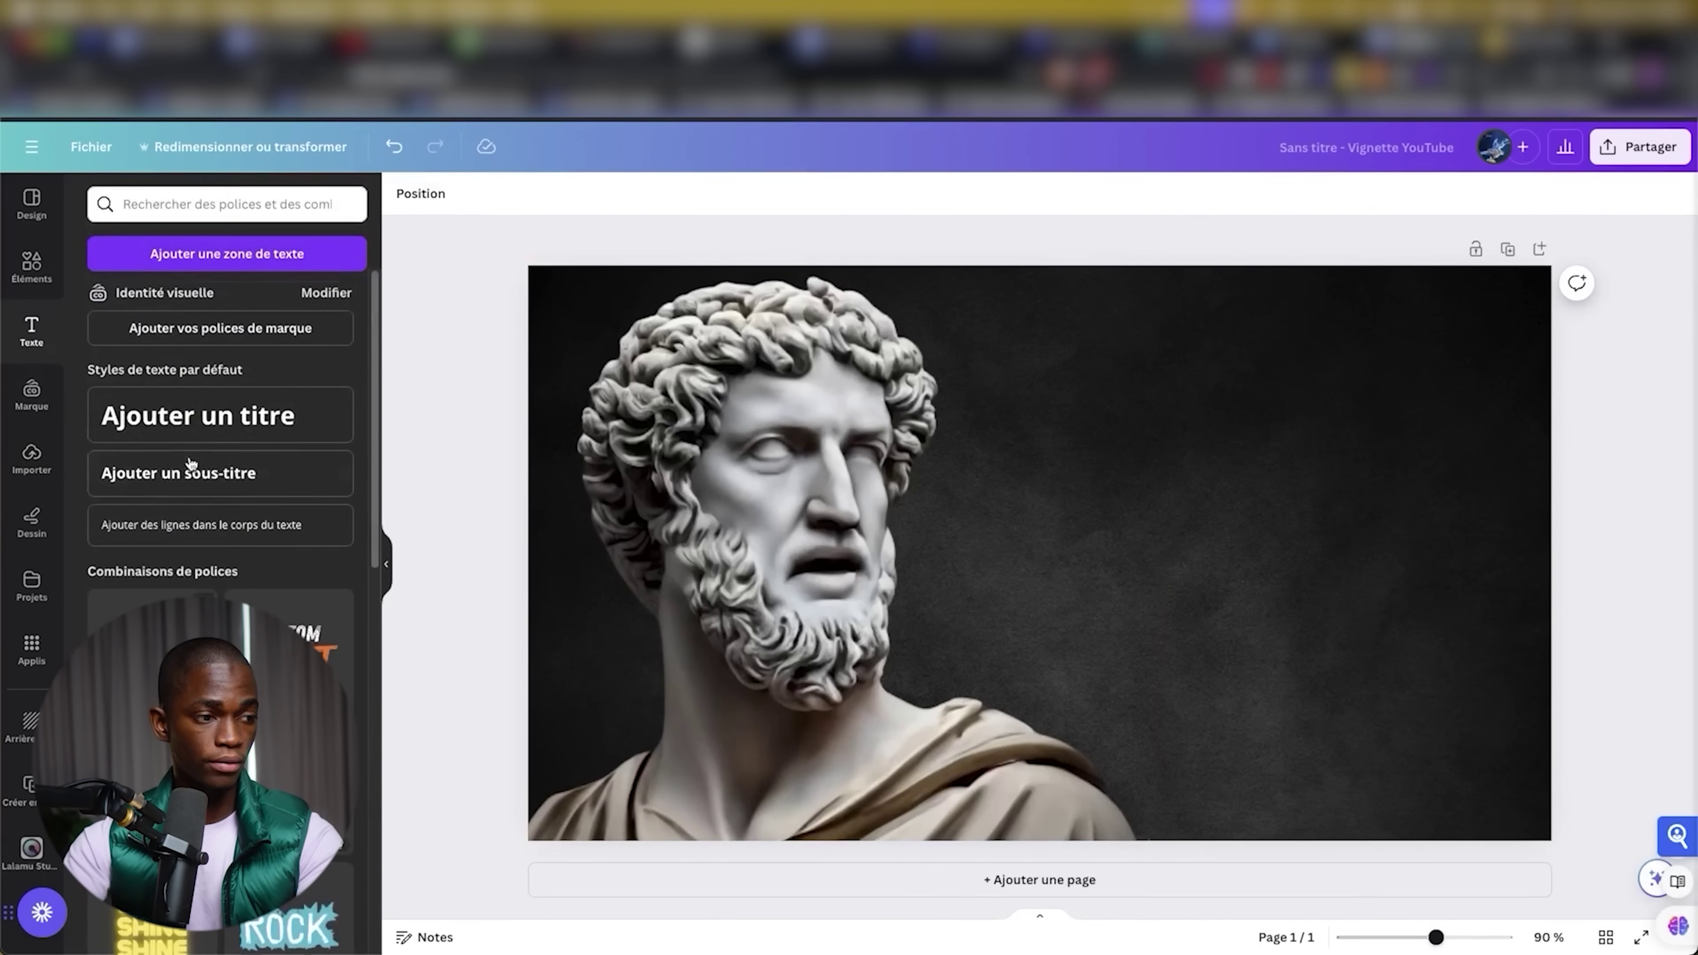
left_click(194, 416)
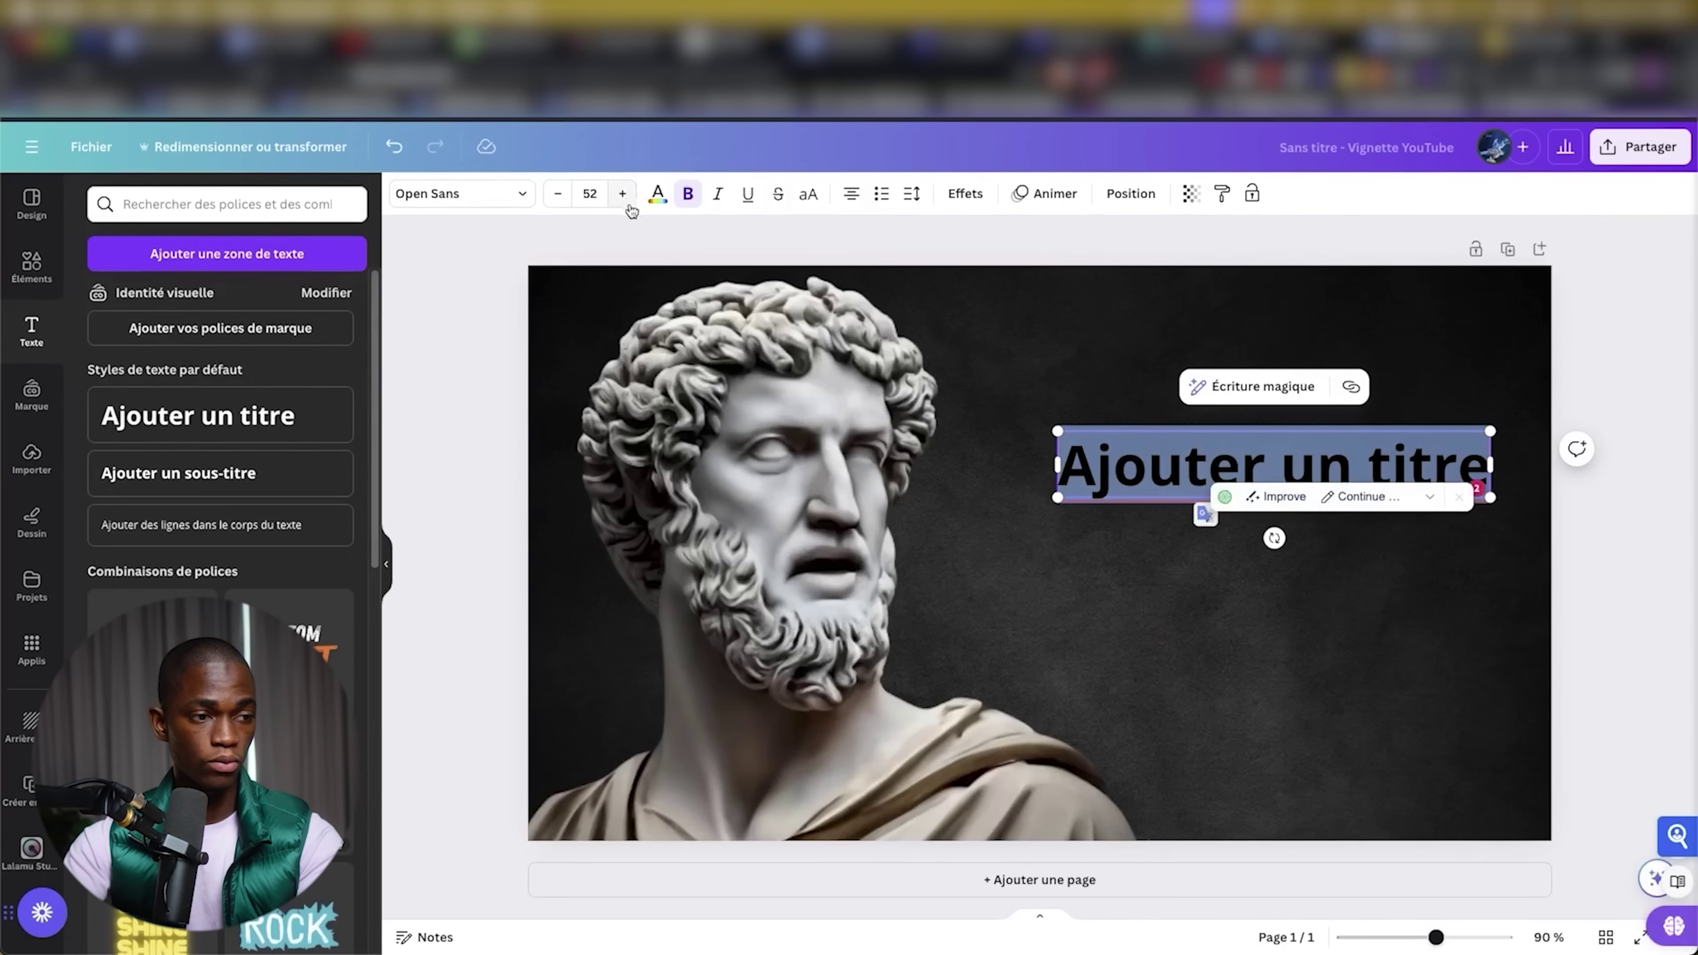
left_click(658, 196)
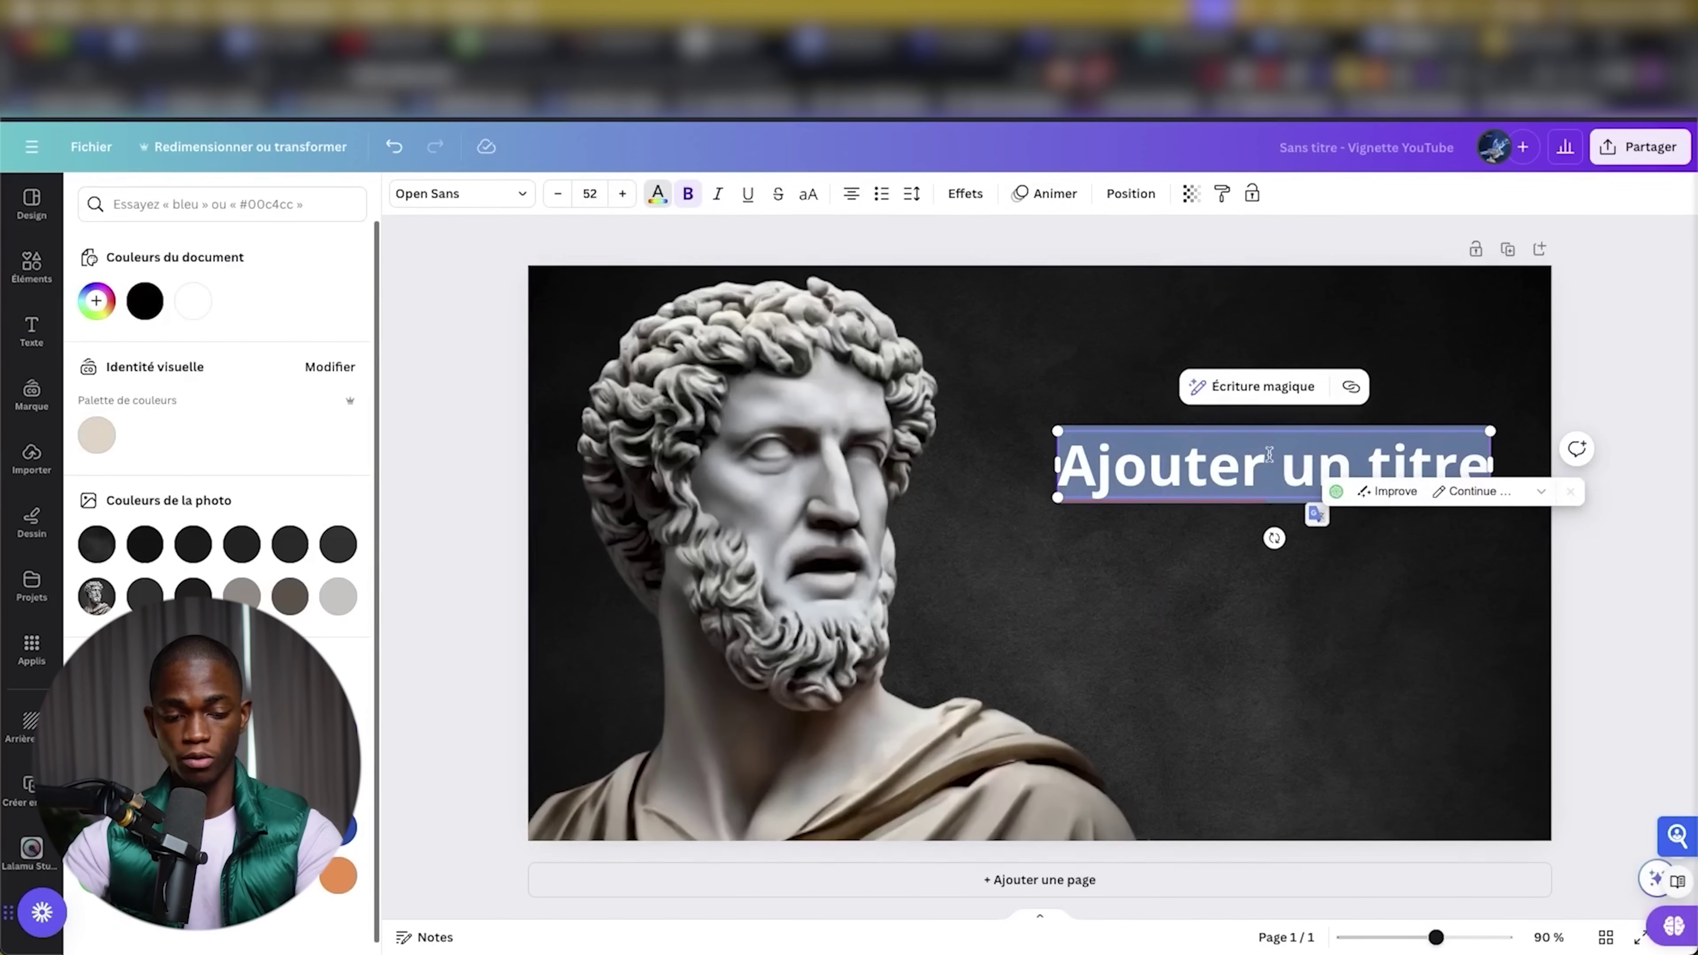
type("10 ÉTAPES")
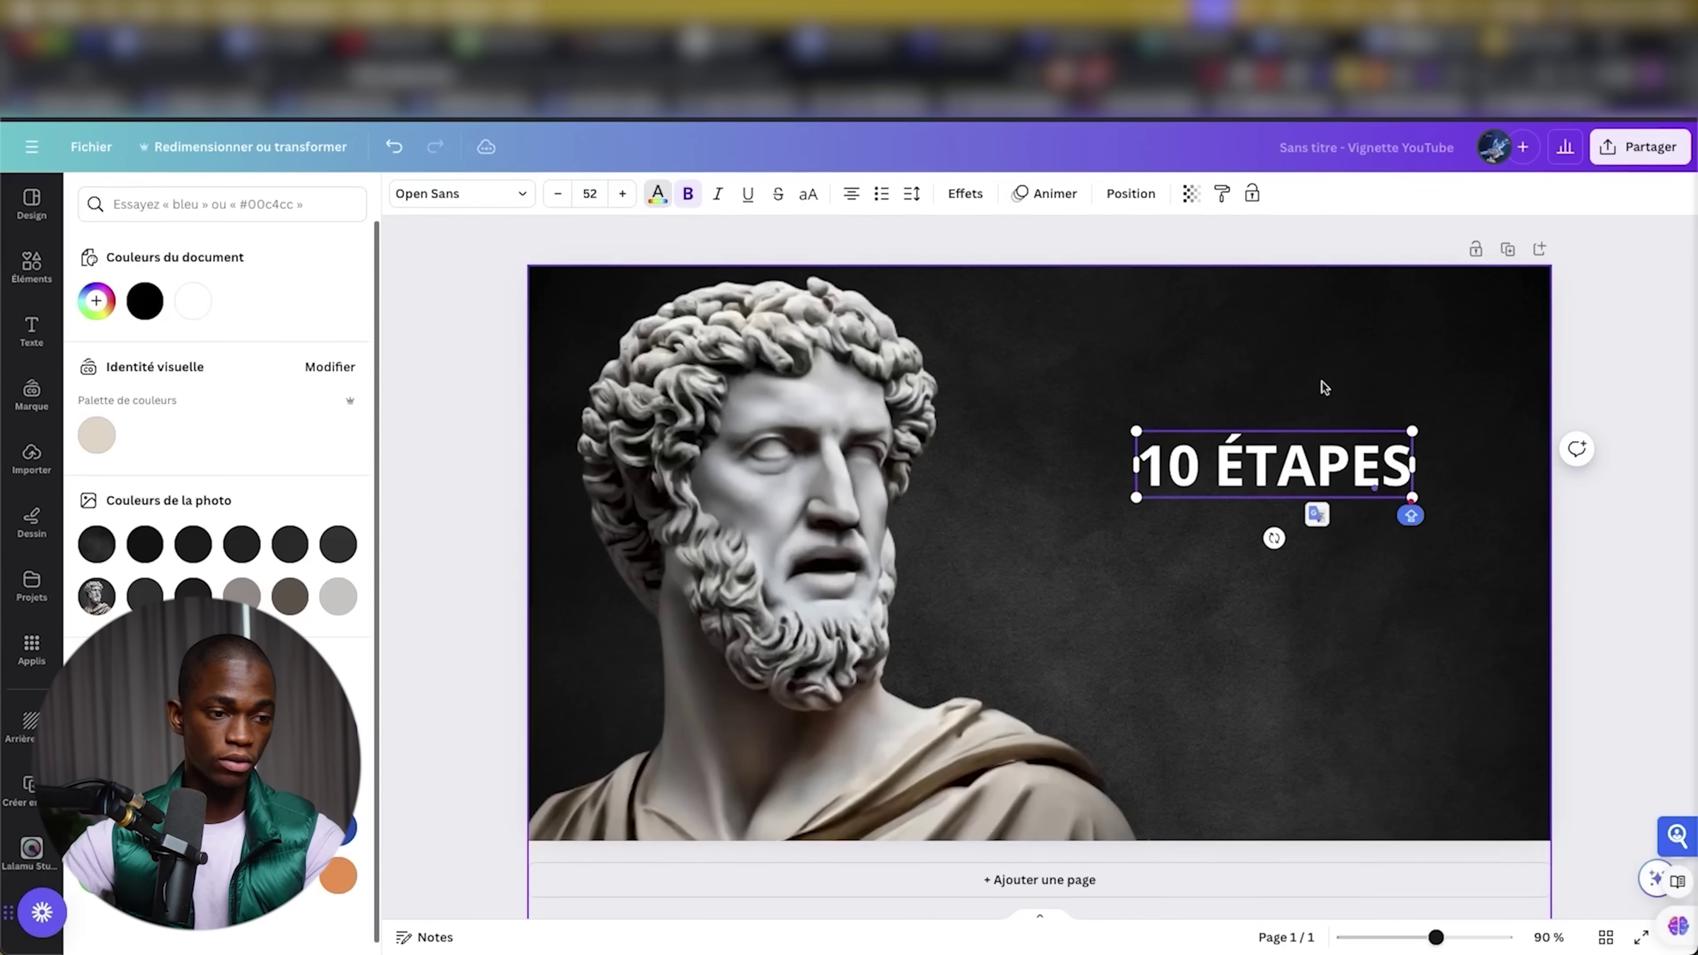
key("ctrl+a")
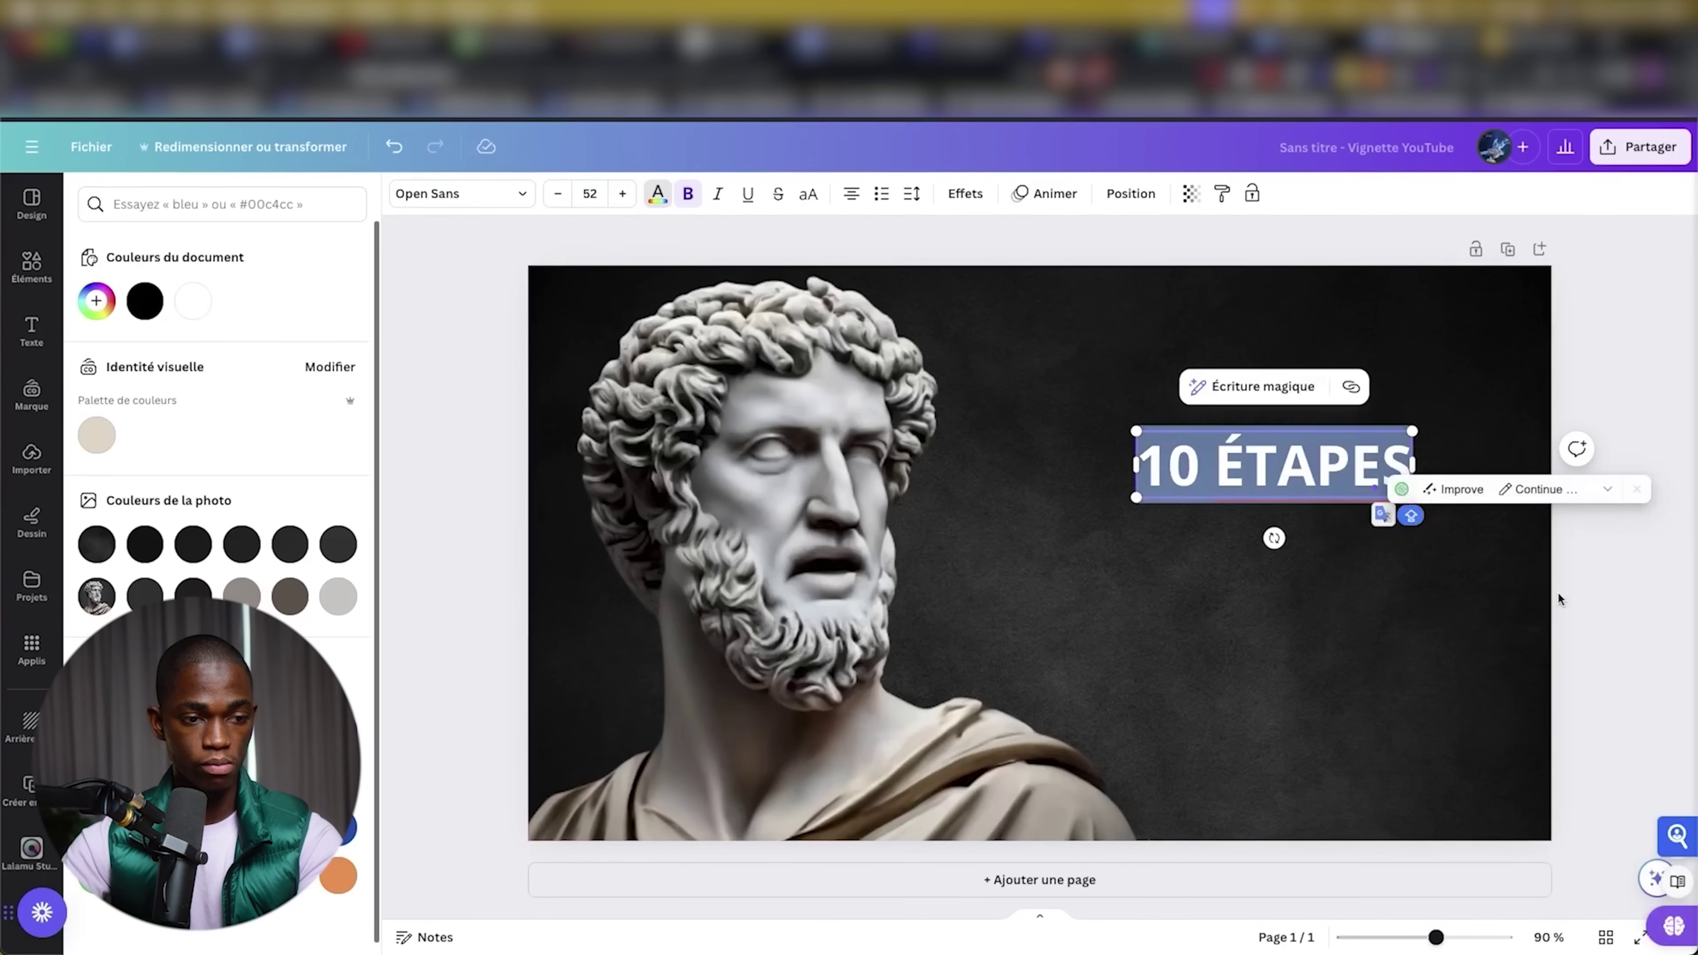
Add a coloured subtitle box below, then enlarge and reposition the '10 ÉTAPES' heading
left_click_drag(327, 428, 1291, 595)
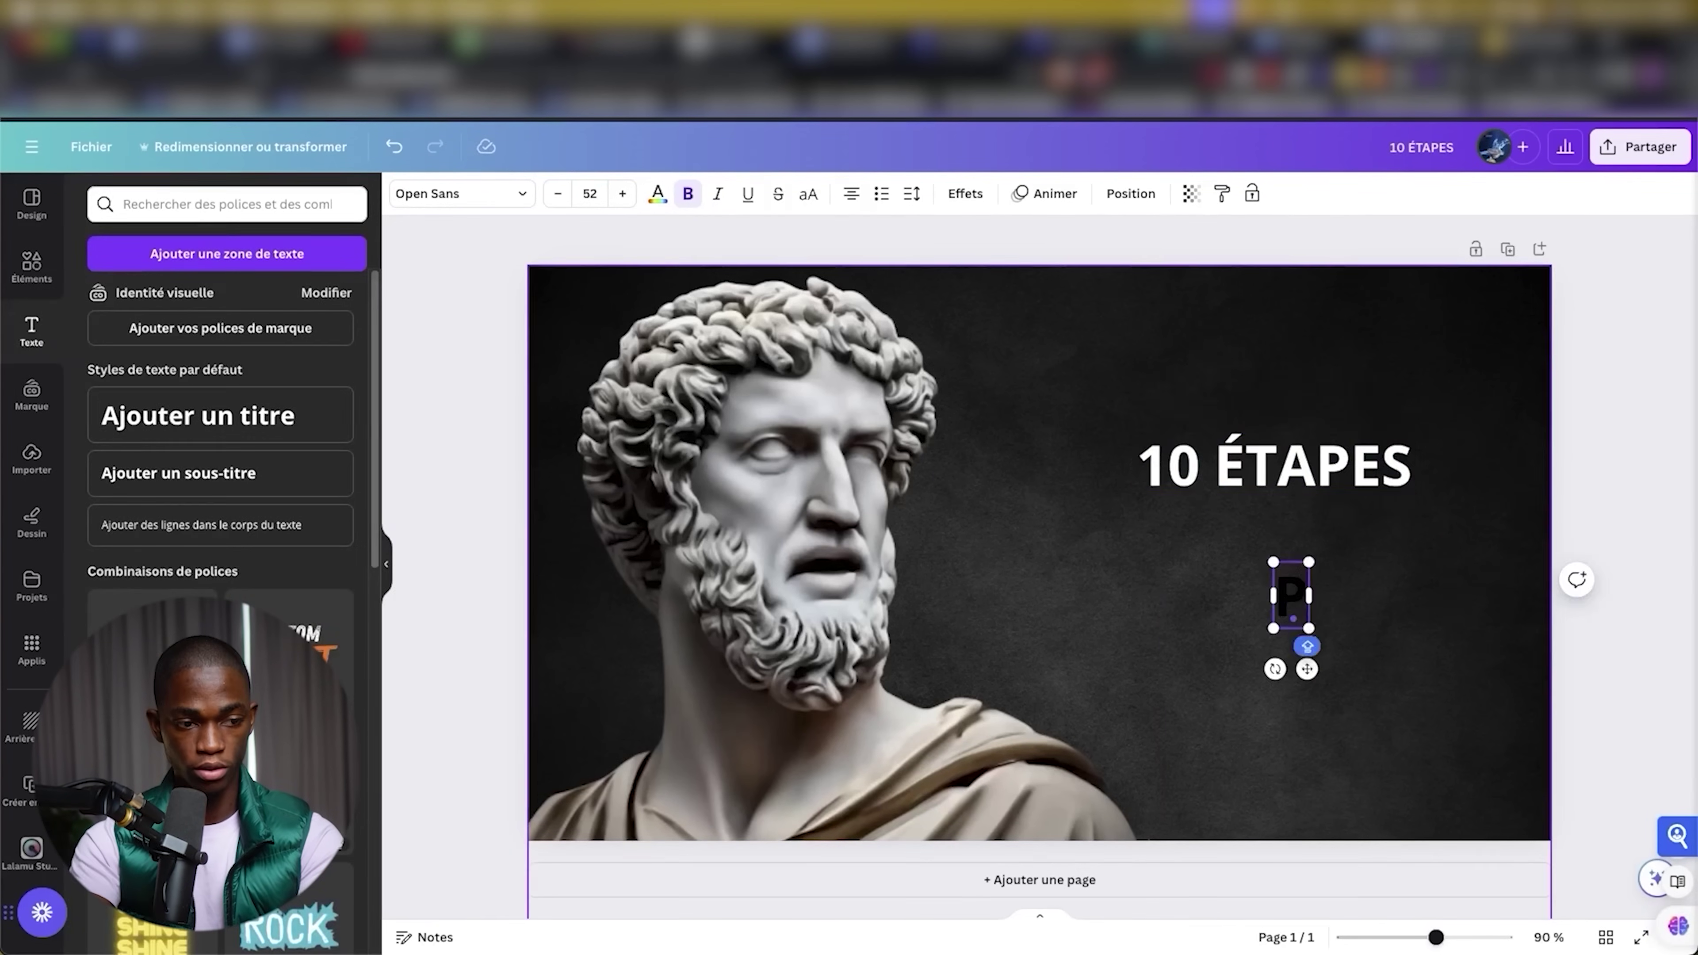
left_click(658, 193)
left_click_drag(1003, 385, 948, 372)
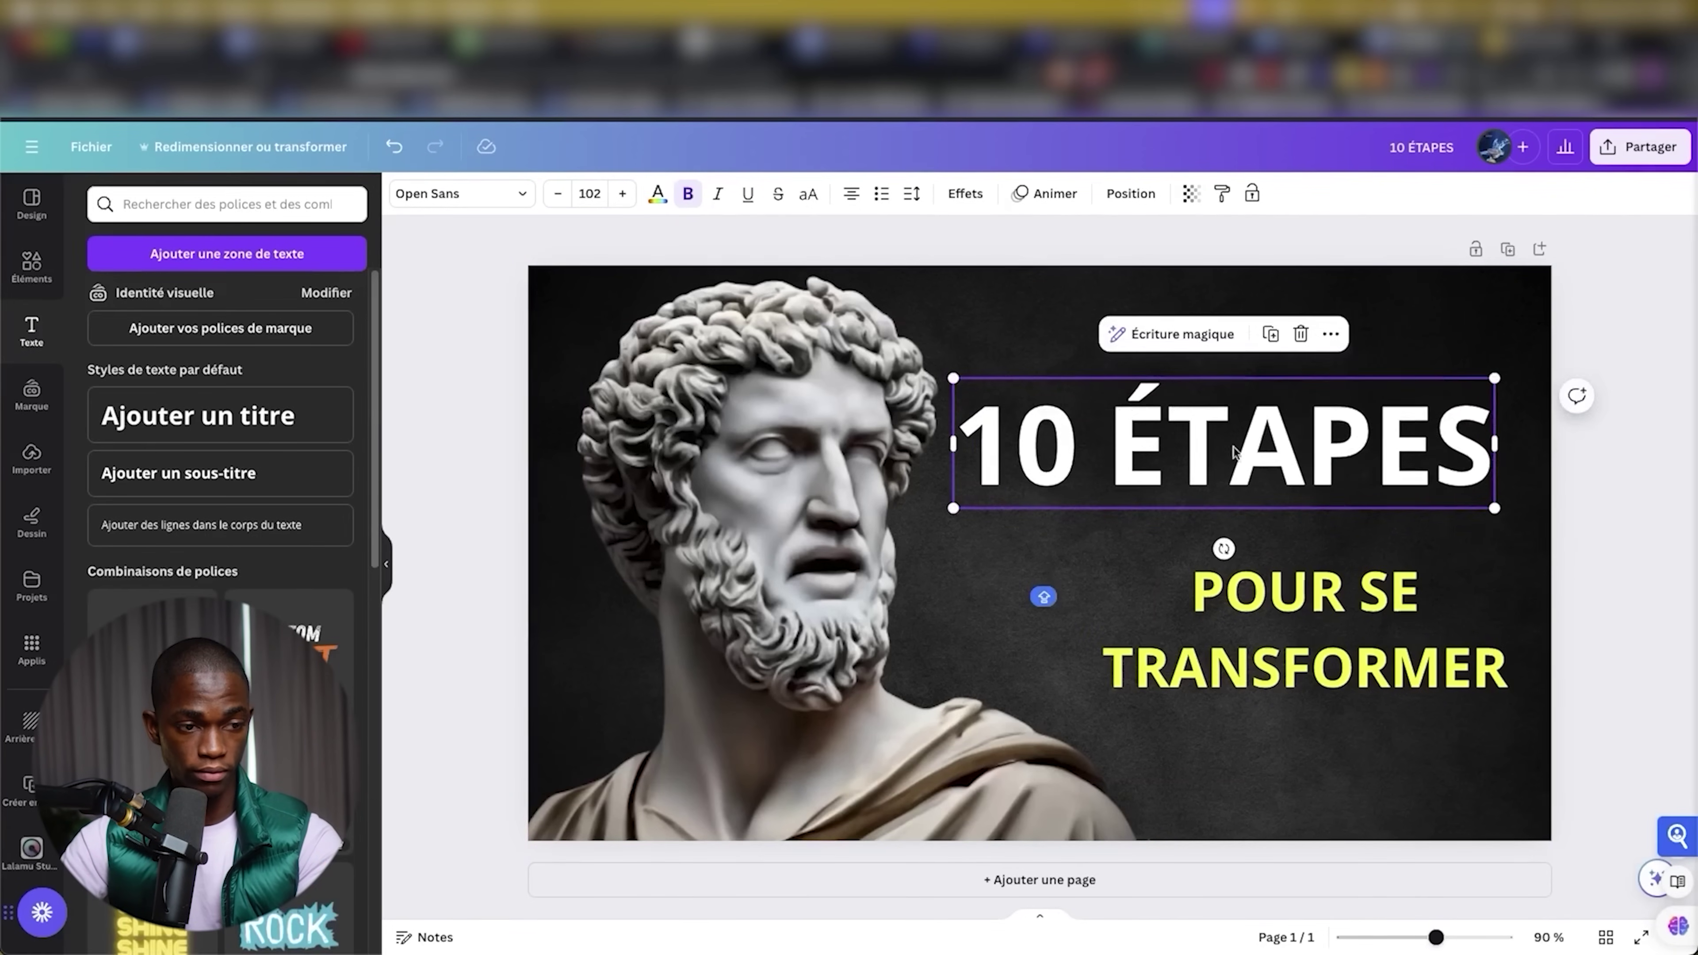
left_click_drag(1233, 448, 1269, 469)
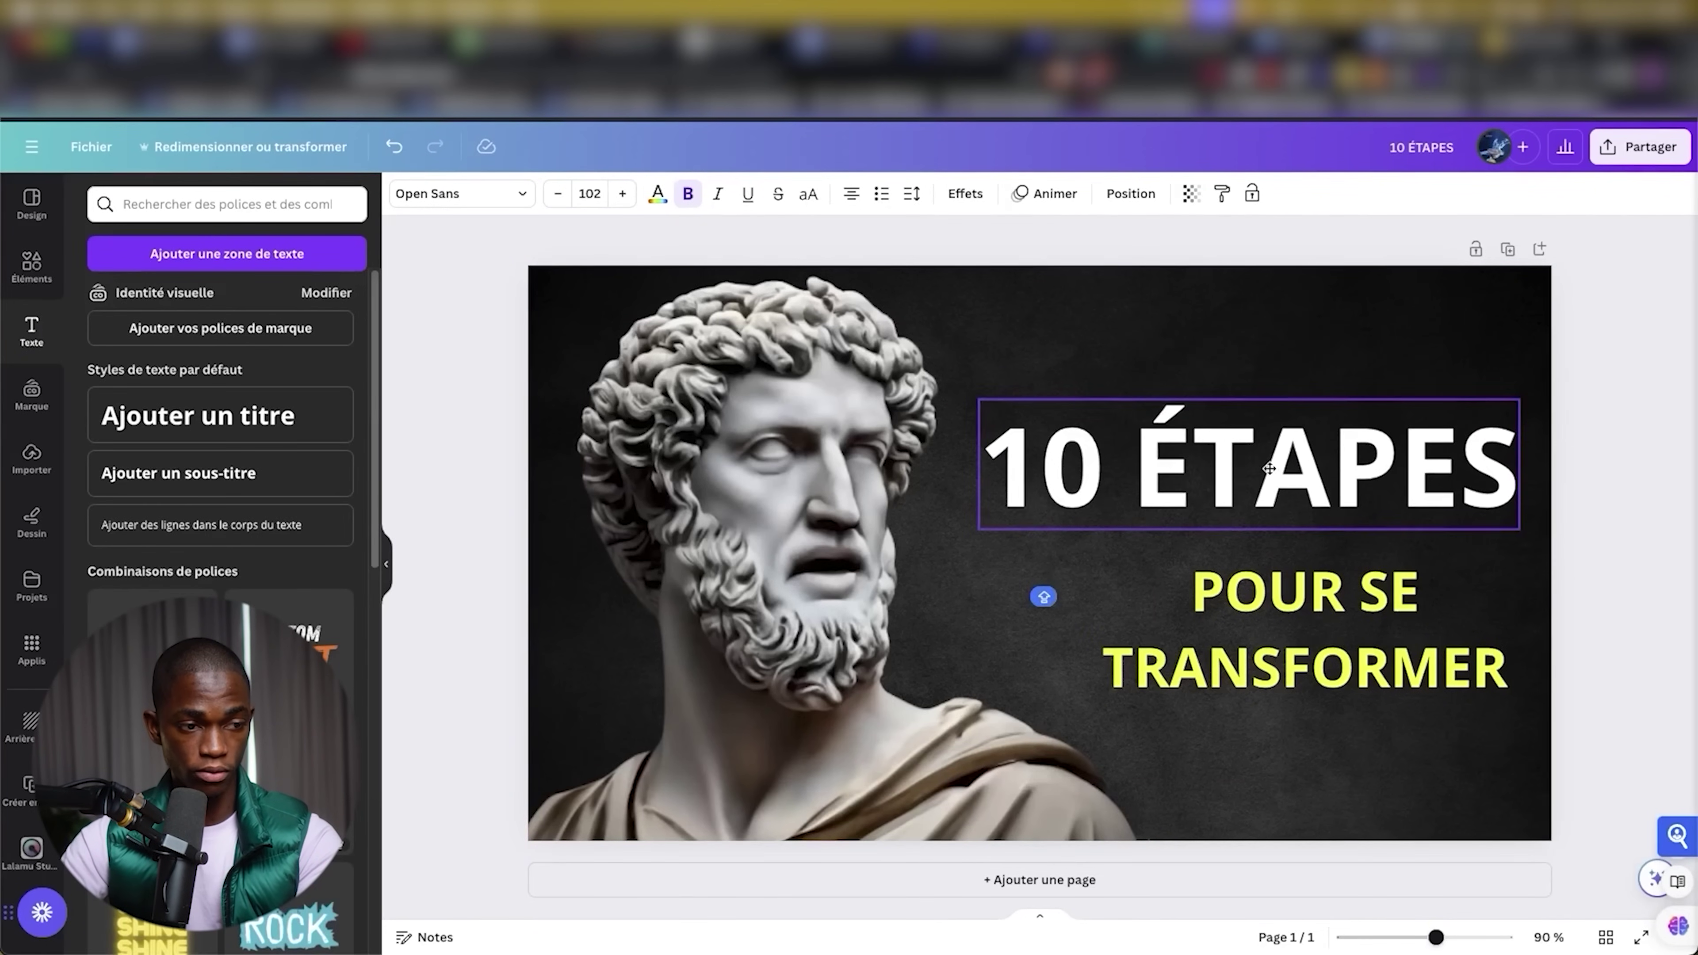
left_click_drag(983, 399, 955, 401)
Widen the yellow 'POUR SE TRANSFORMER' subtitle and shrink its font to fit one line
left_click(1091, 632)
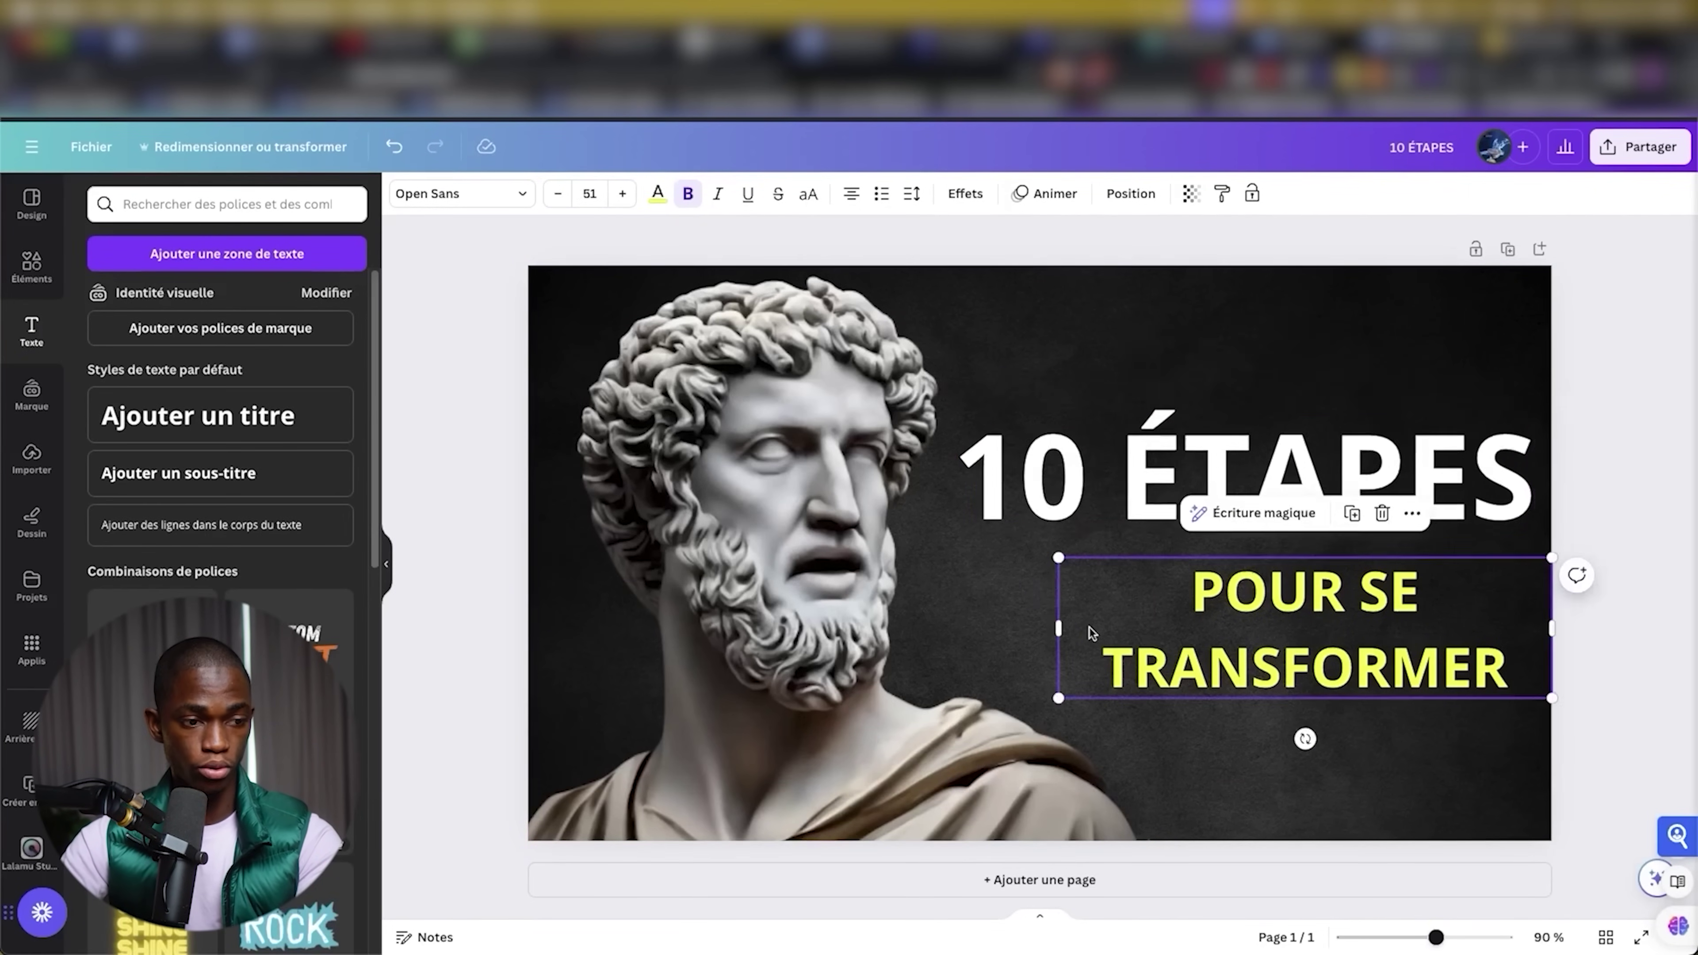
left_click_drag(1057, 627, 913, 629)
left_click(1317, 643)
key("ctrl+a")
left_click(558, 193)
left_click(558, 193)
Apply the Élévation shadow effect to the '10 ÉTAPES' heading
left_click(1067, 506)
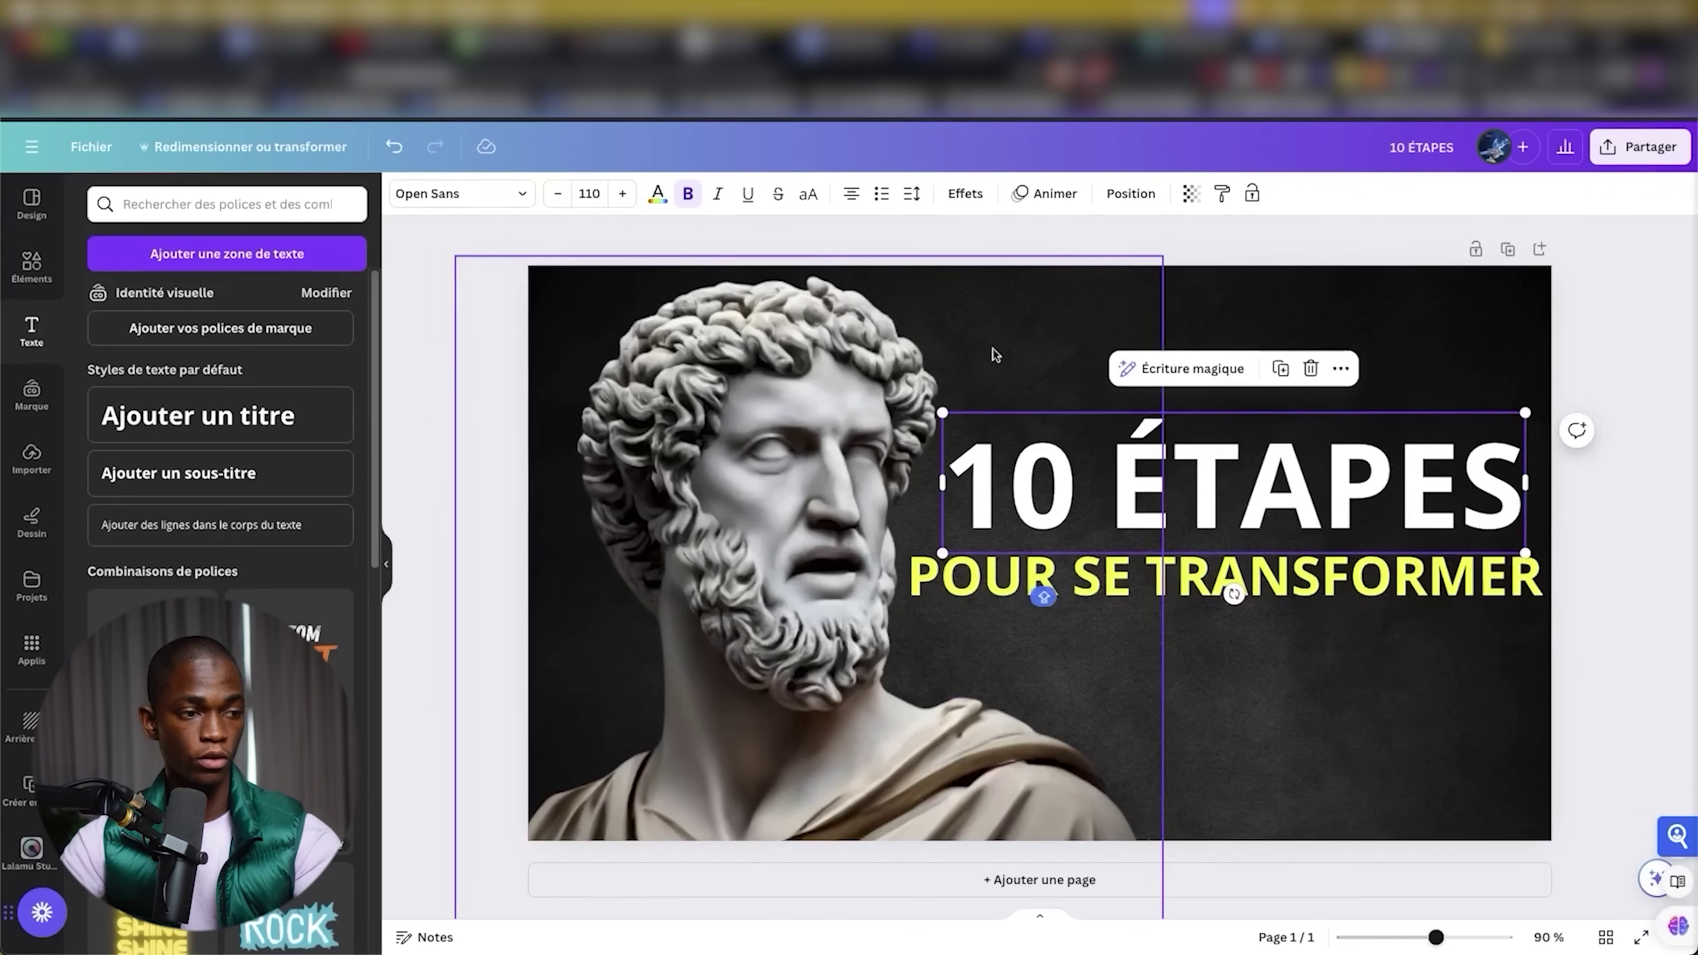
left_click(965, 193)
left_click(323, 291)
left_click(1630, 701)
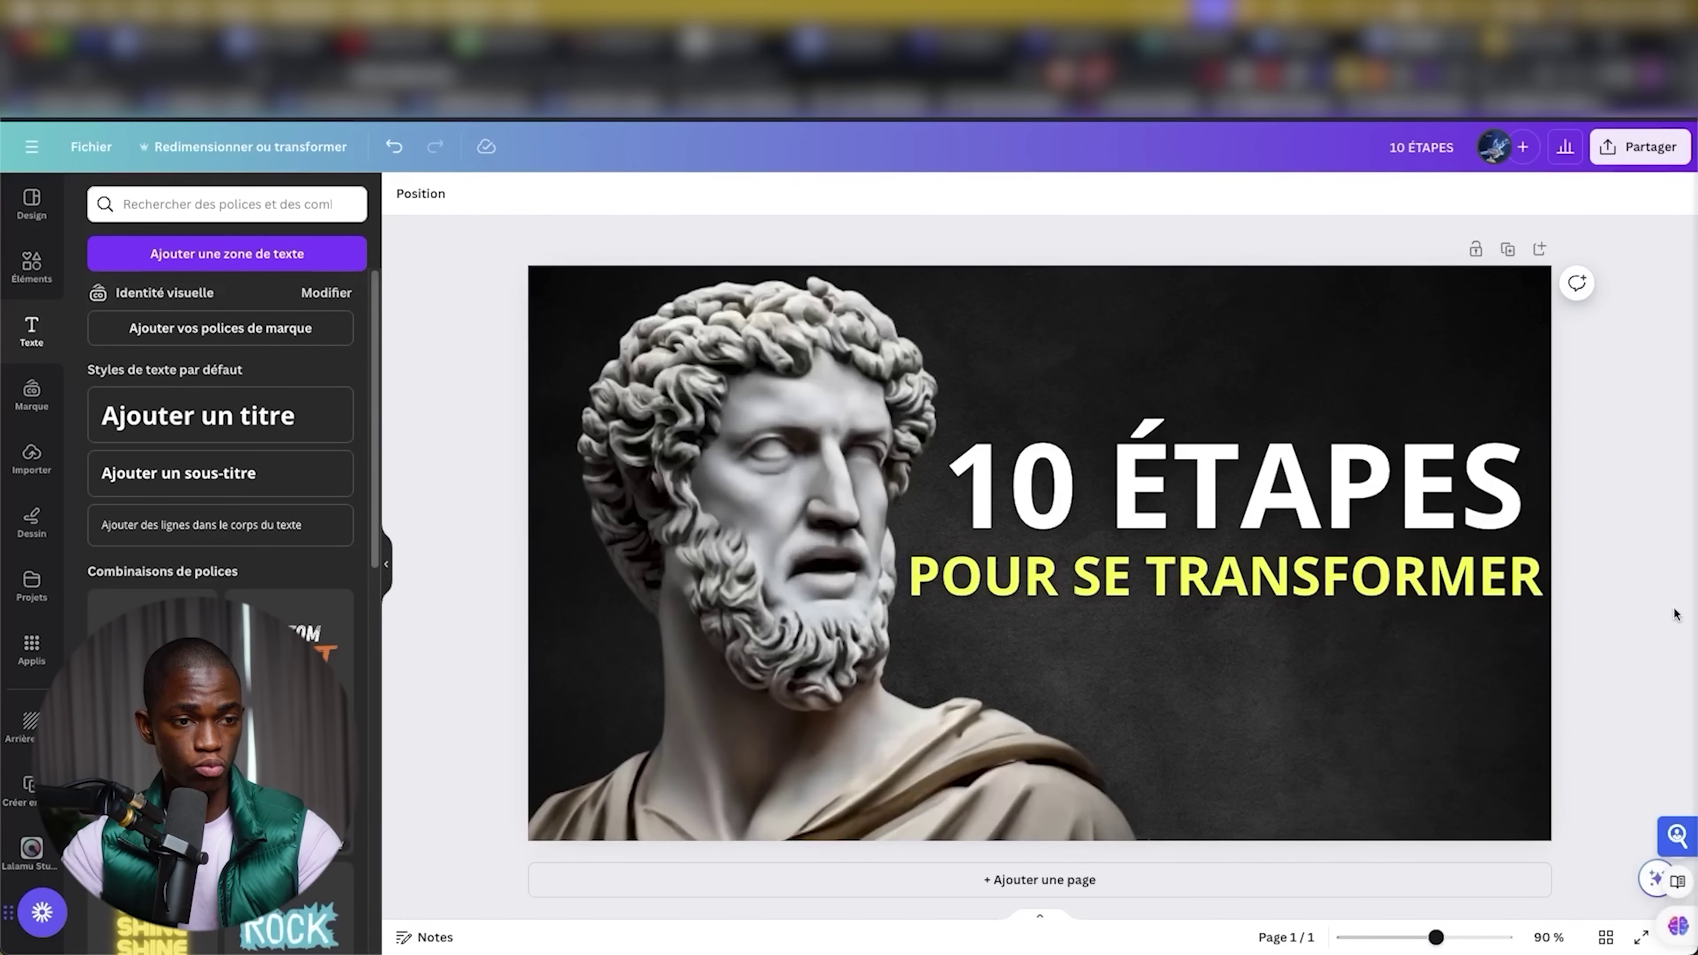
Download the '10 ÉTAPES' thumbnail as a PNG via Partager > Télécharger and save it
left_click(1641, 147)
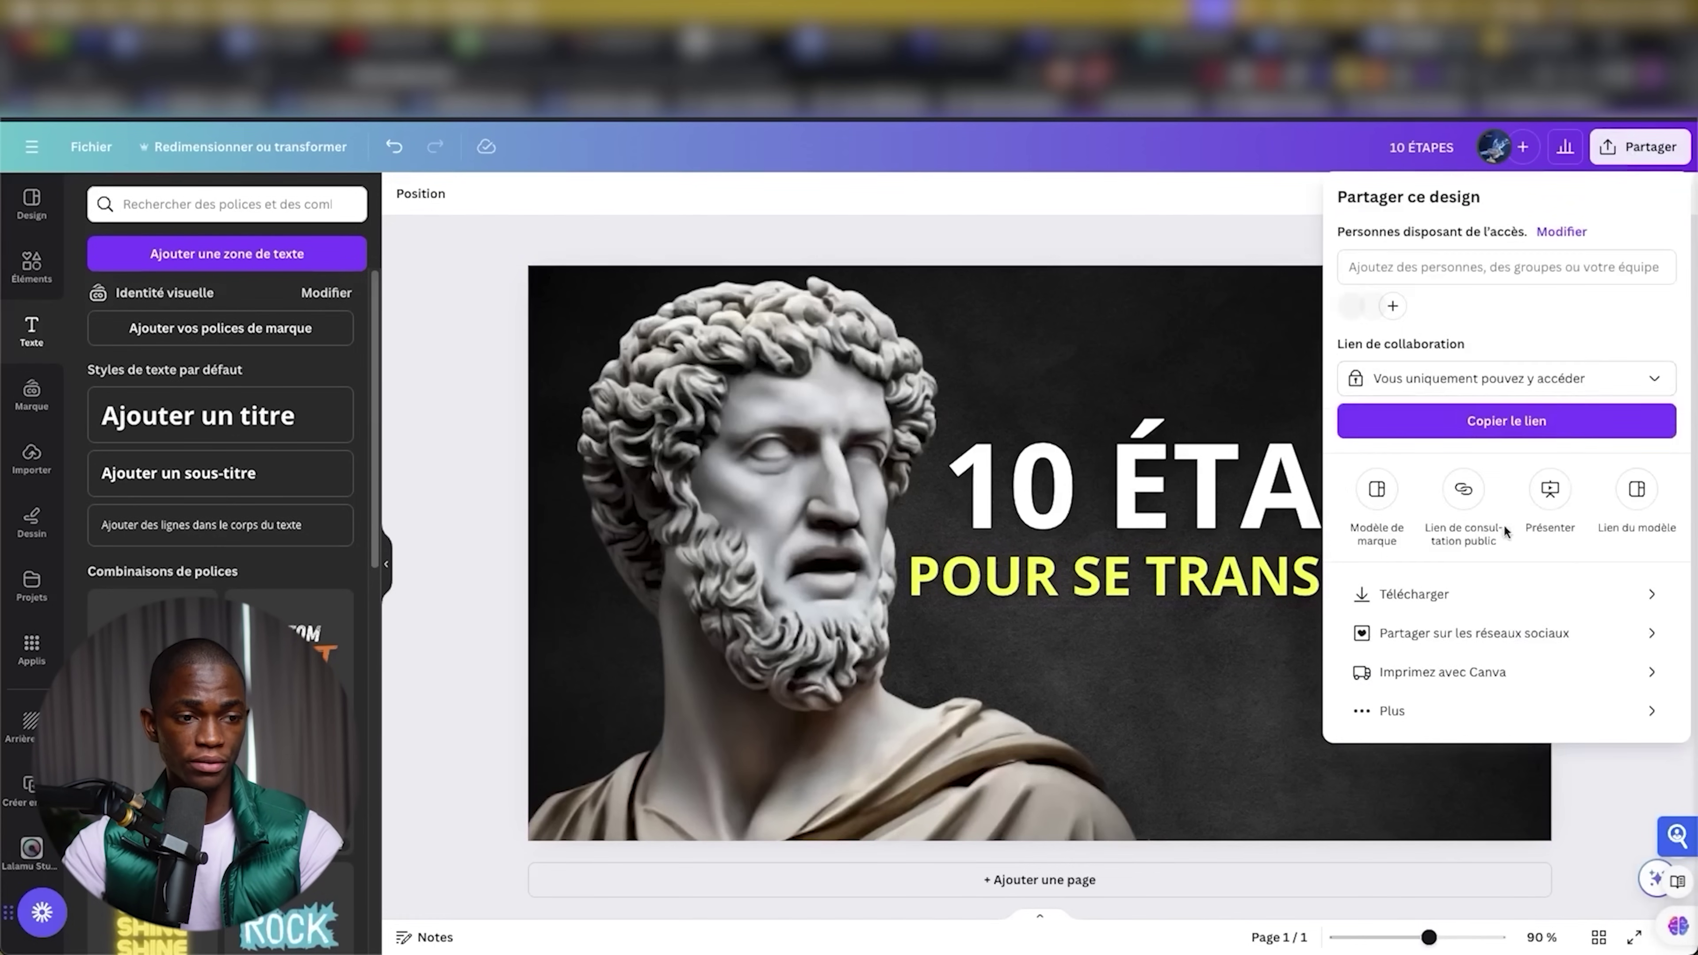
left_click(1515, 595)
left_click(1508, 512)
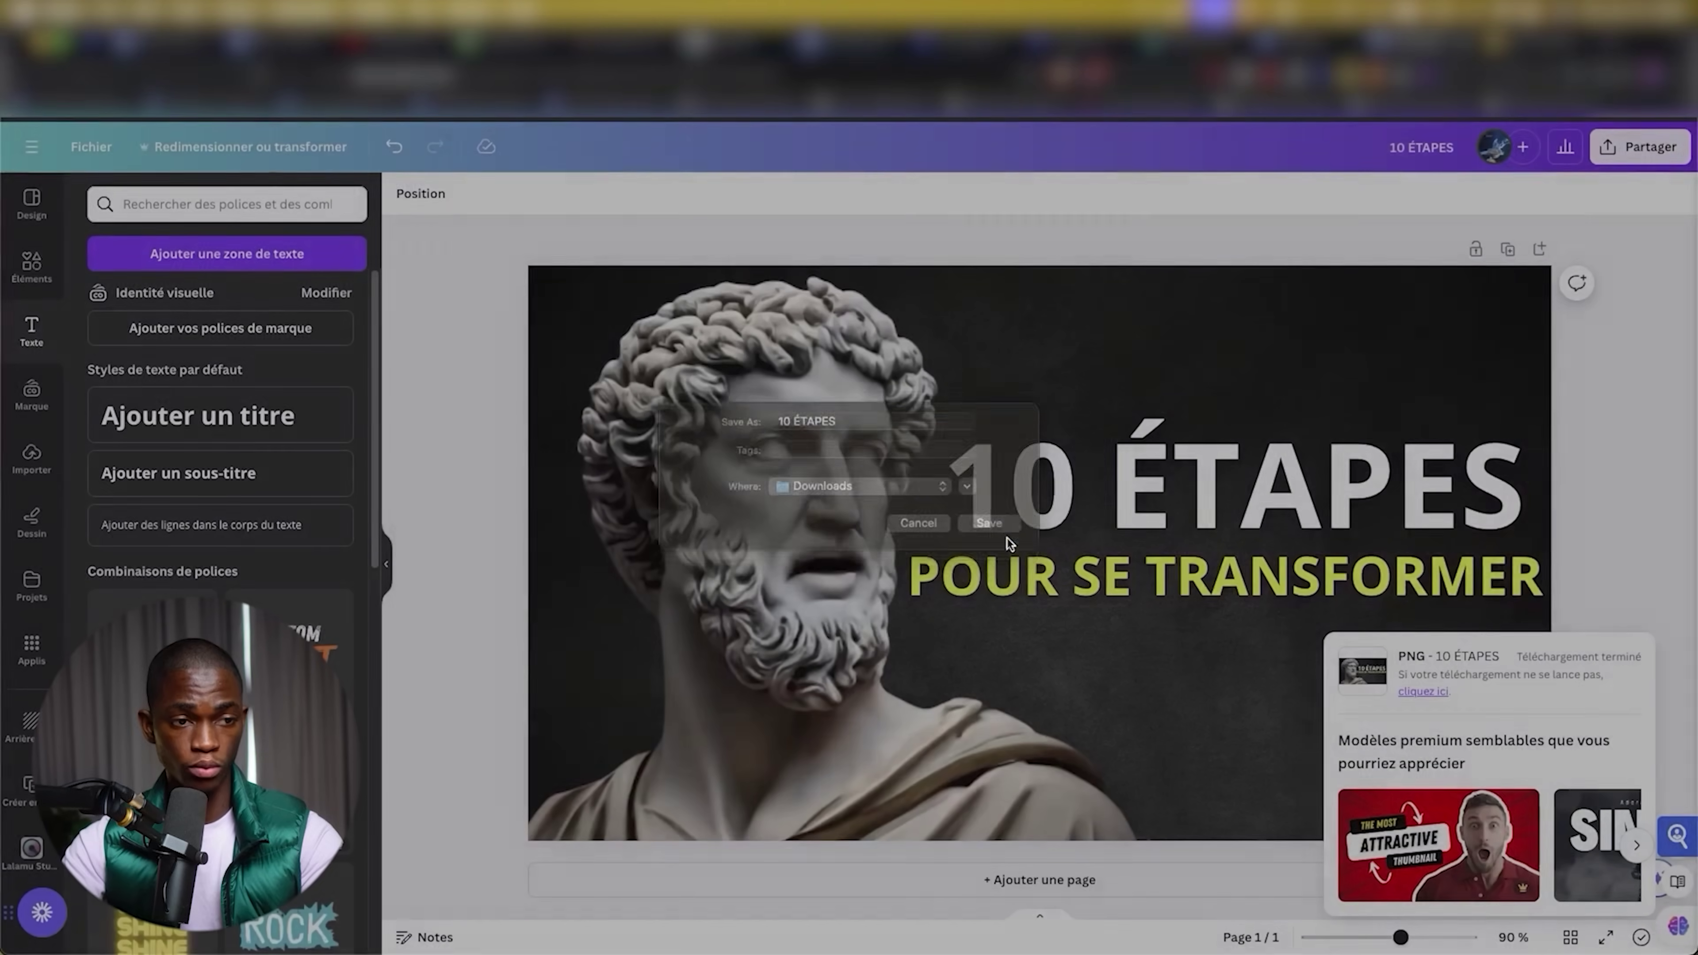
left_click(1000, 529)
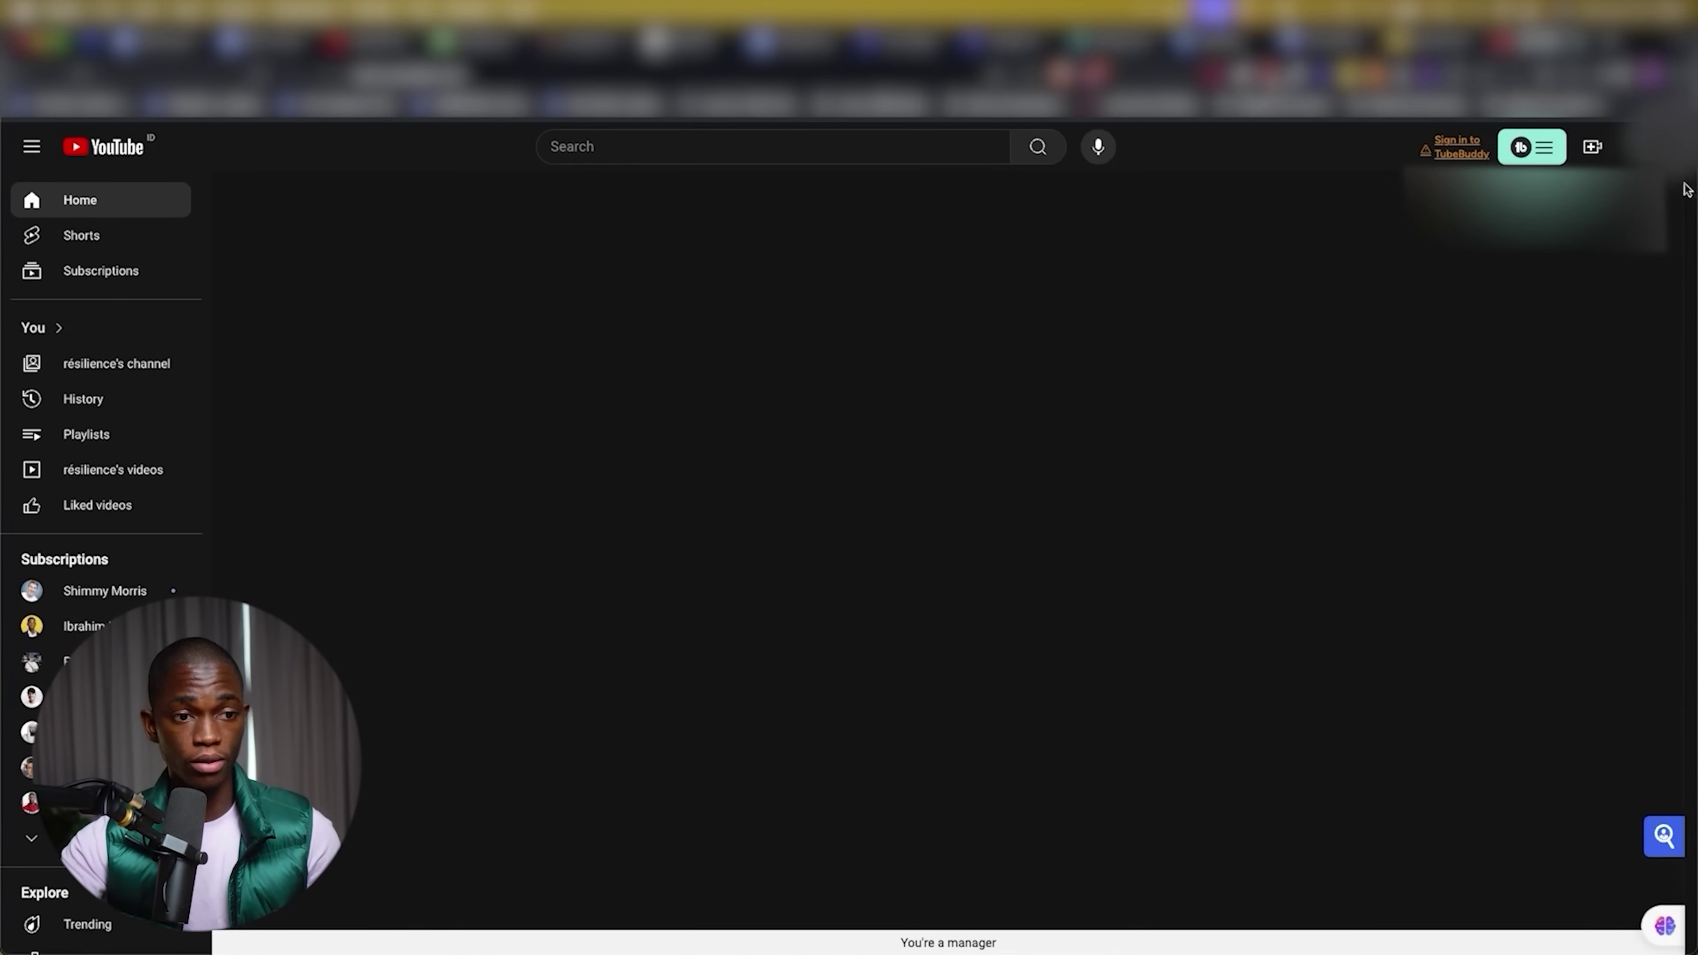
Switch to the other YouTube account and open its YouTube Studio dashboard
left_click(1642, 147)
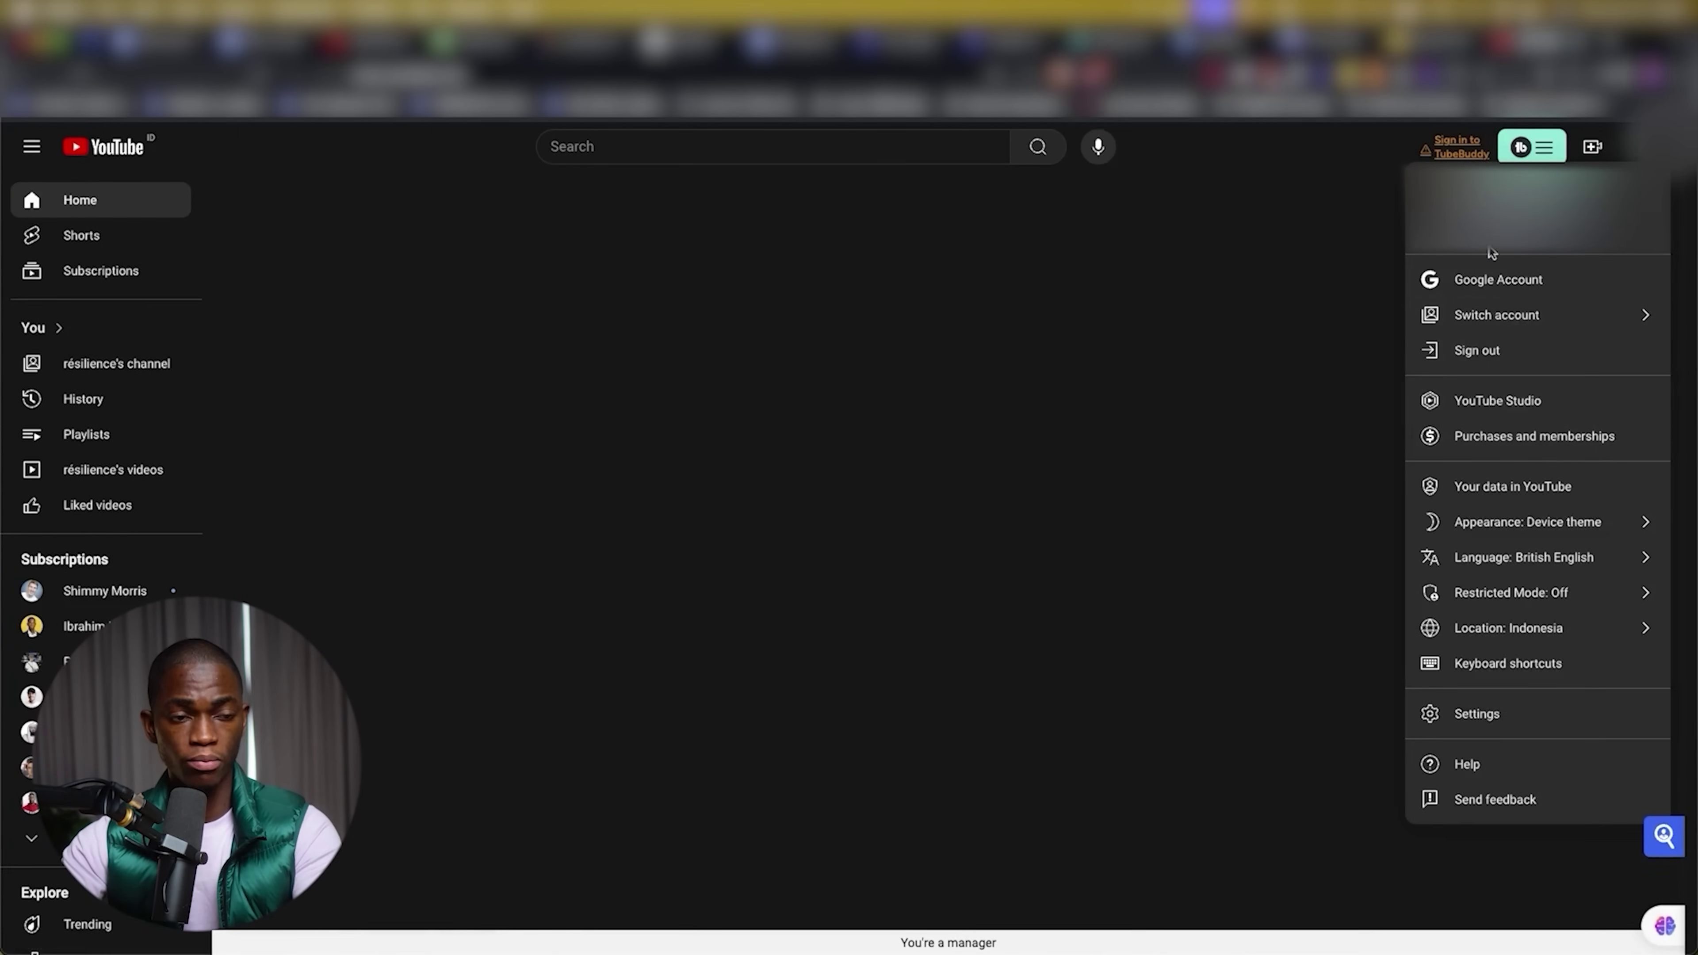
left_click(1560, 337)
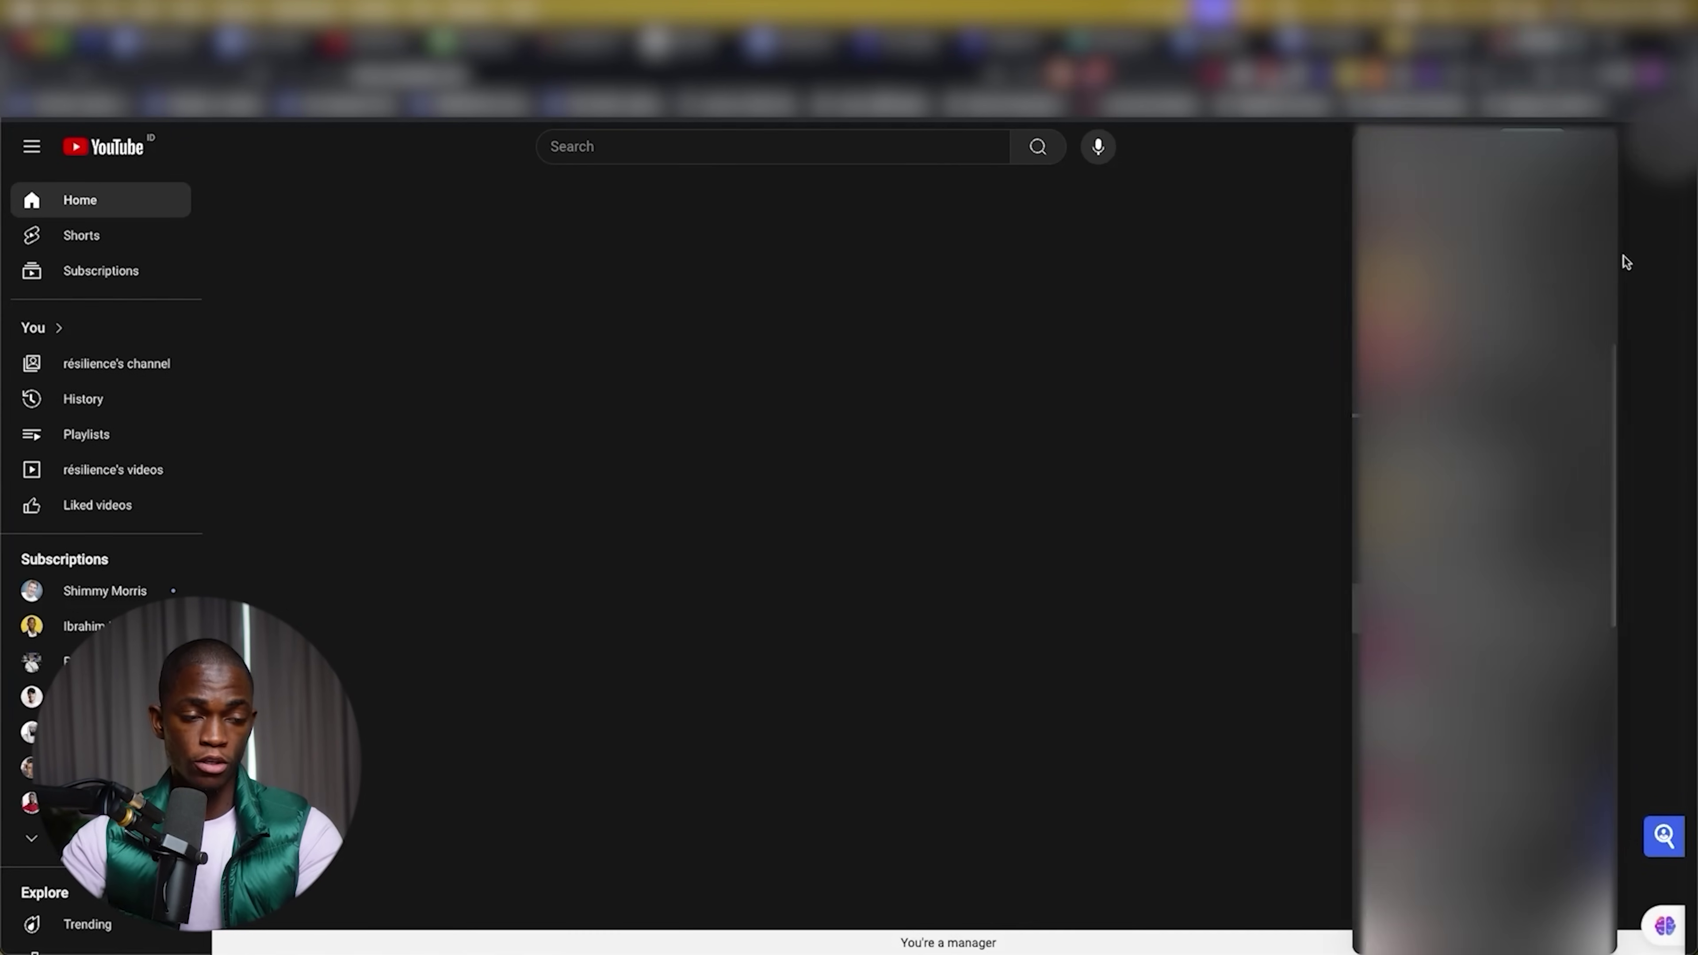
left_click(1627, 263)
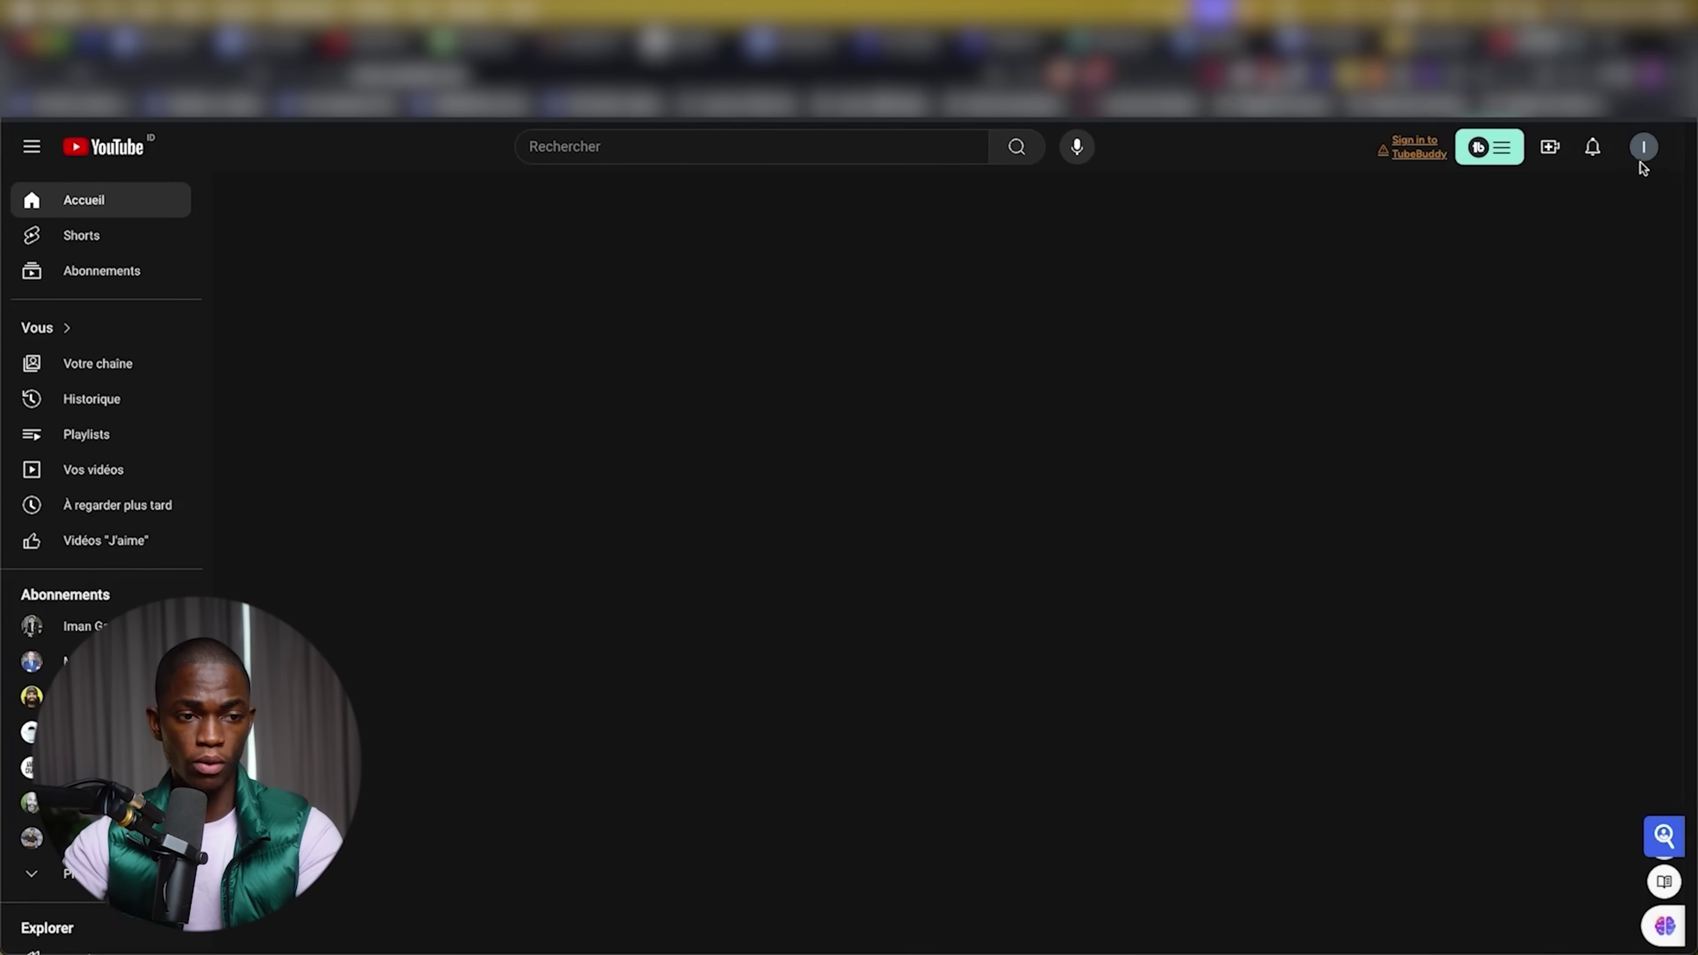
left_click(1643, 157)
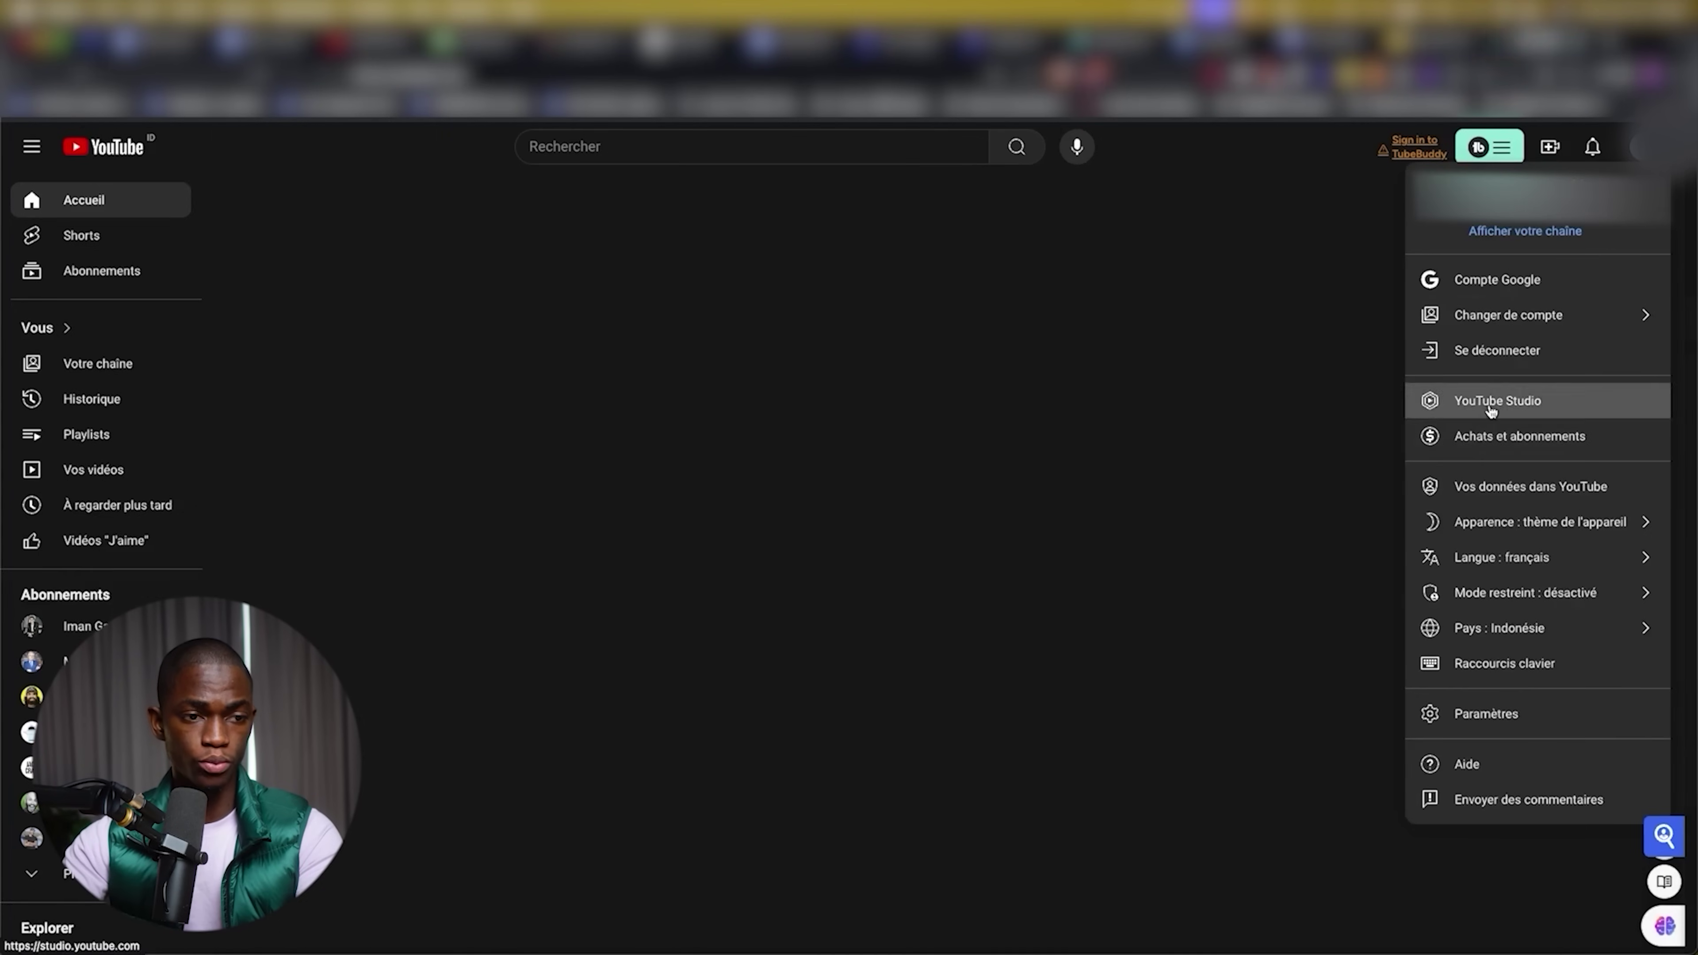
left_click(1490, 402)
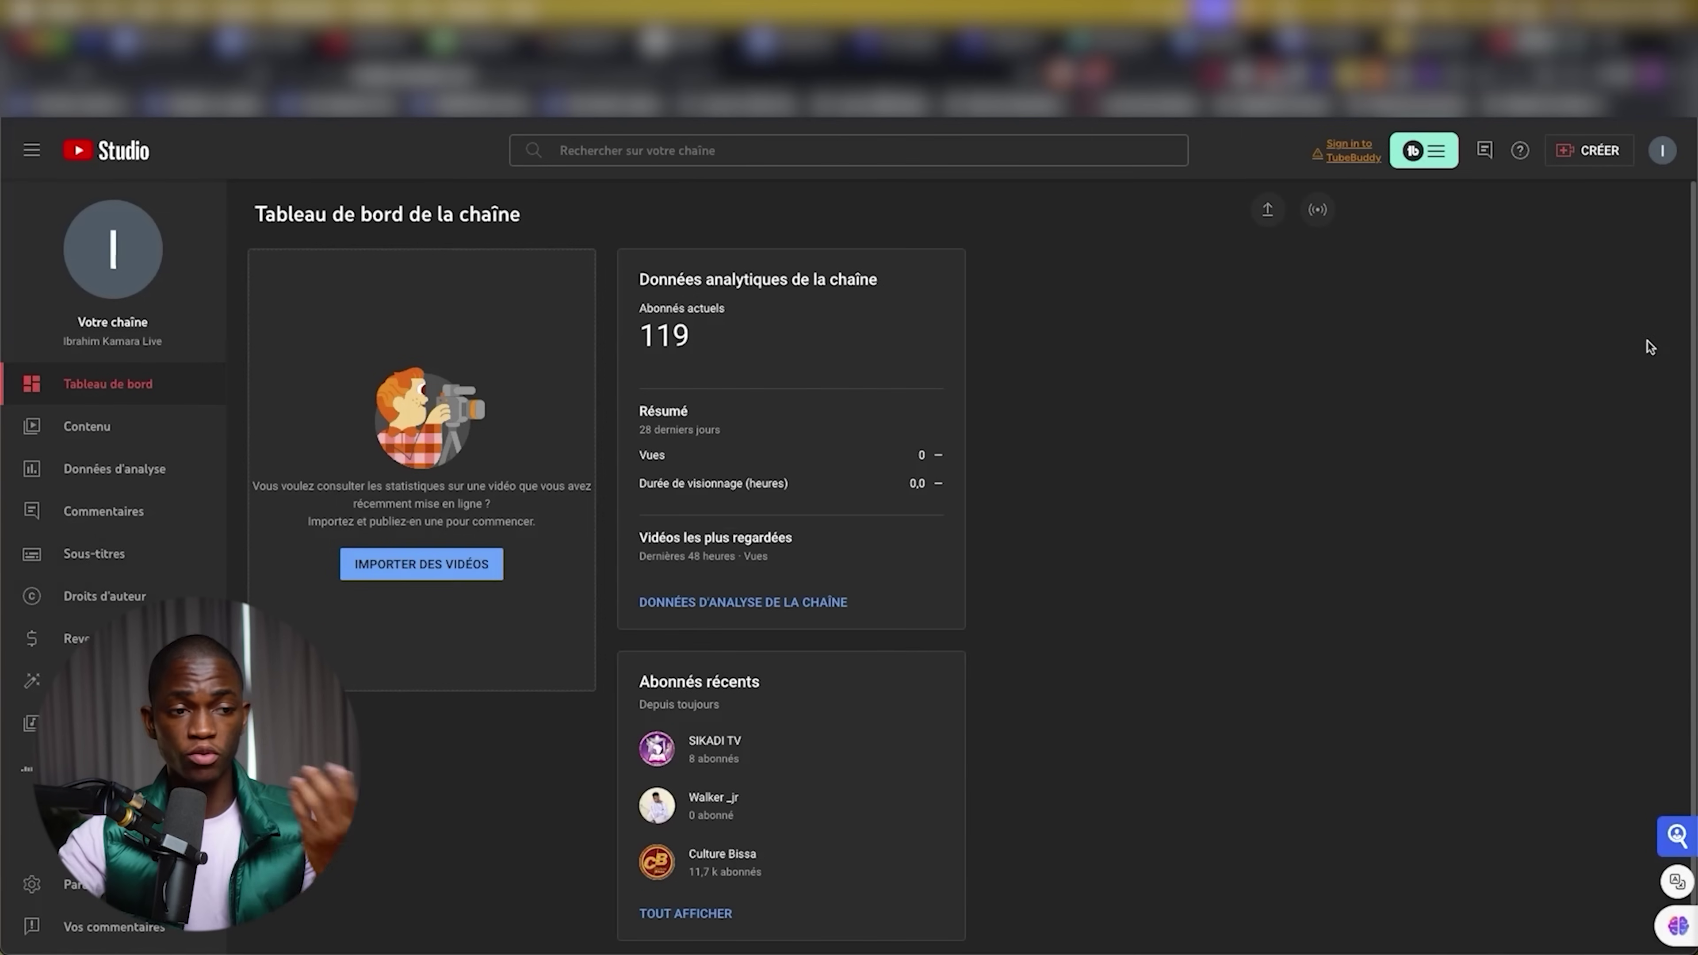
Upload the video file from Downloads and attempt to import a custom thumbnail under Miniature
left_click(1578, 153)
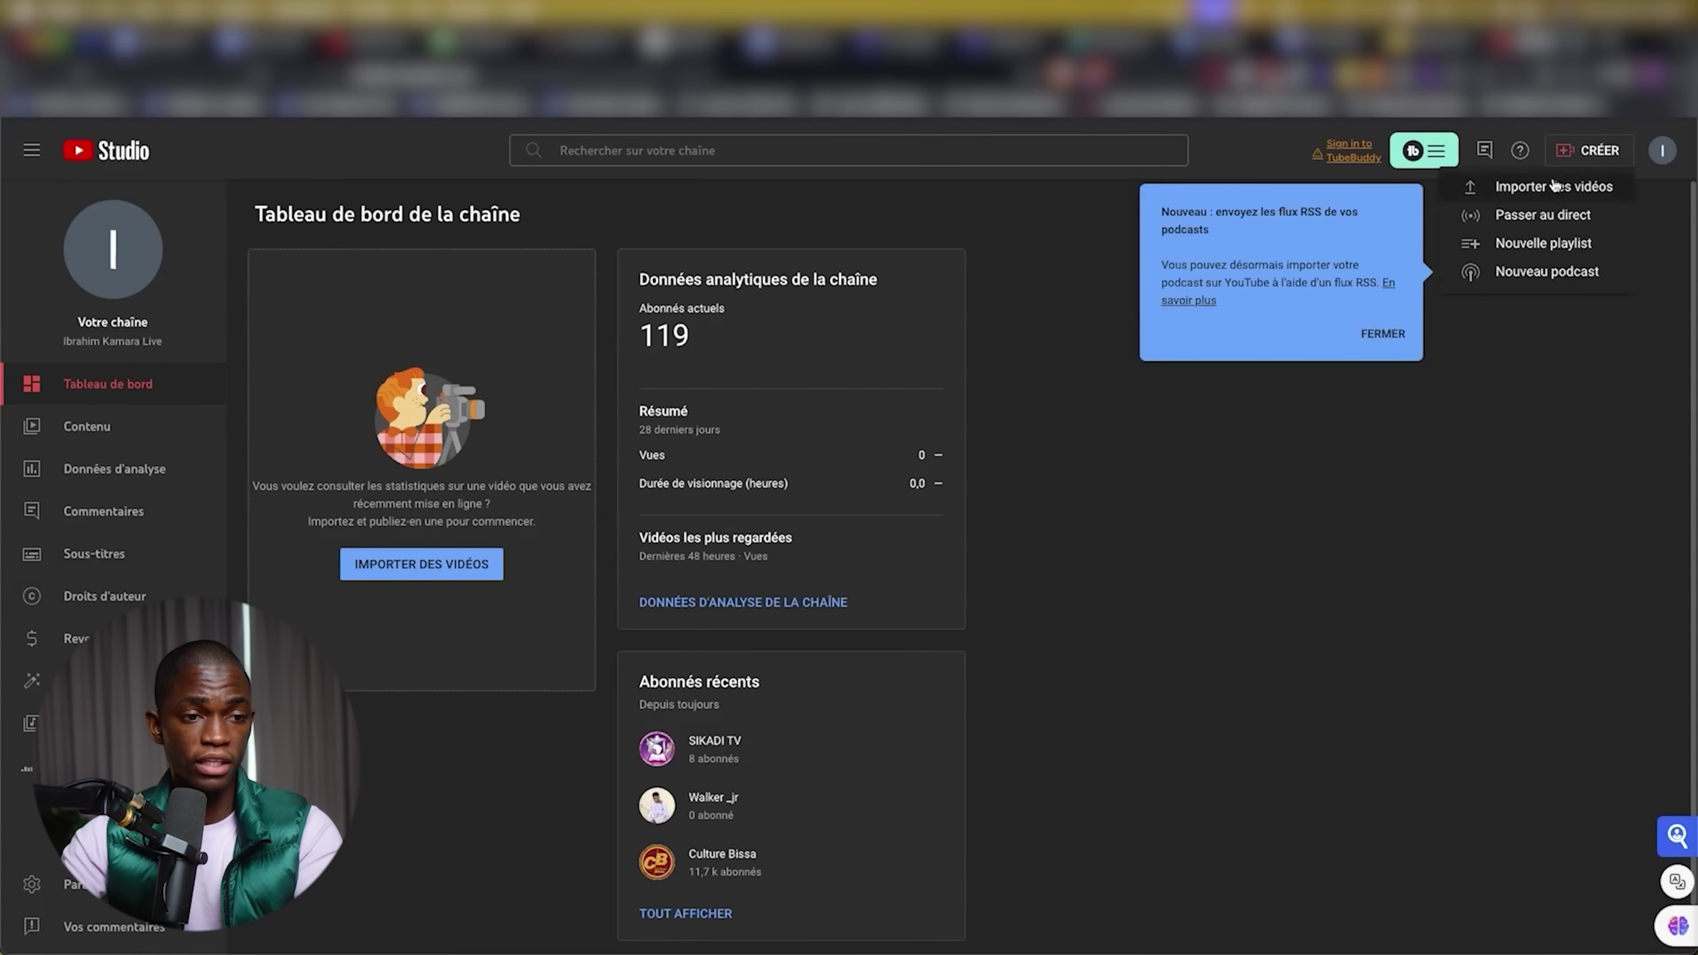
left_click(1536, 189)
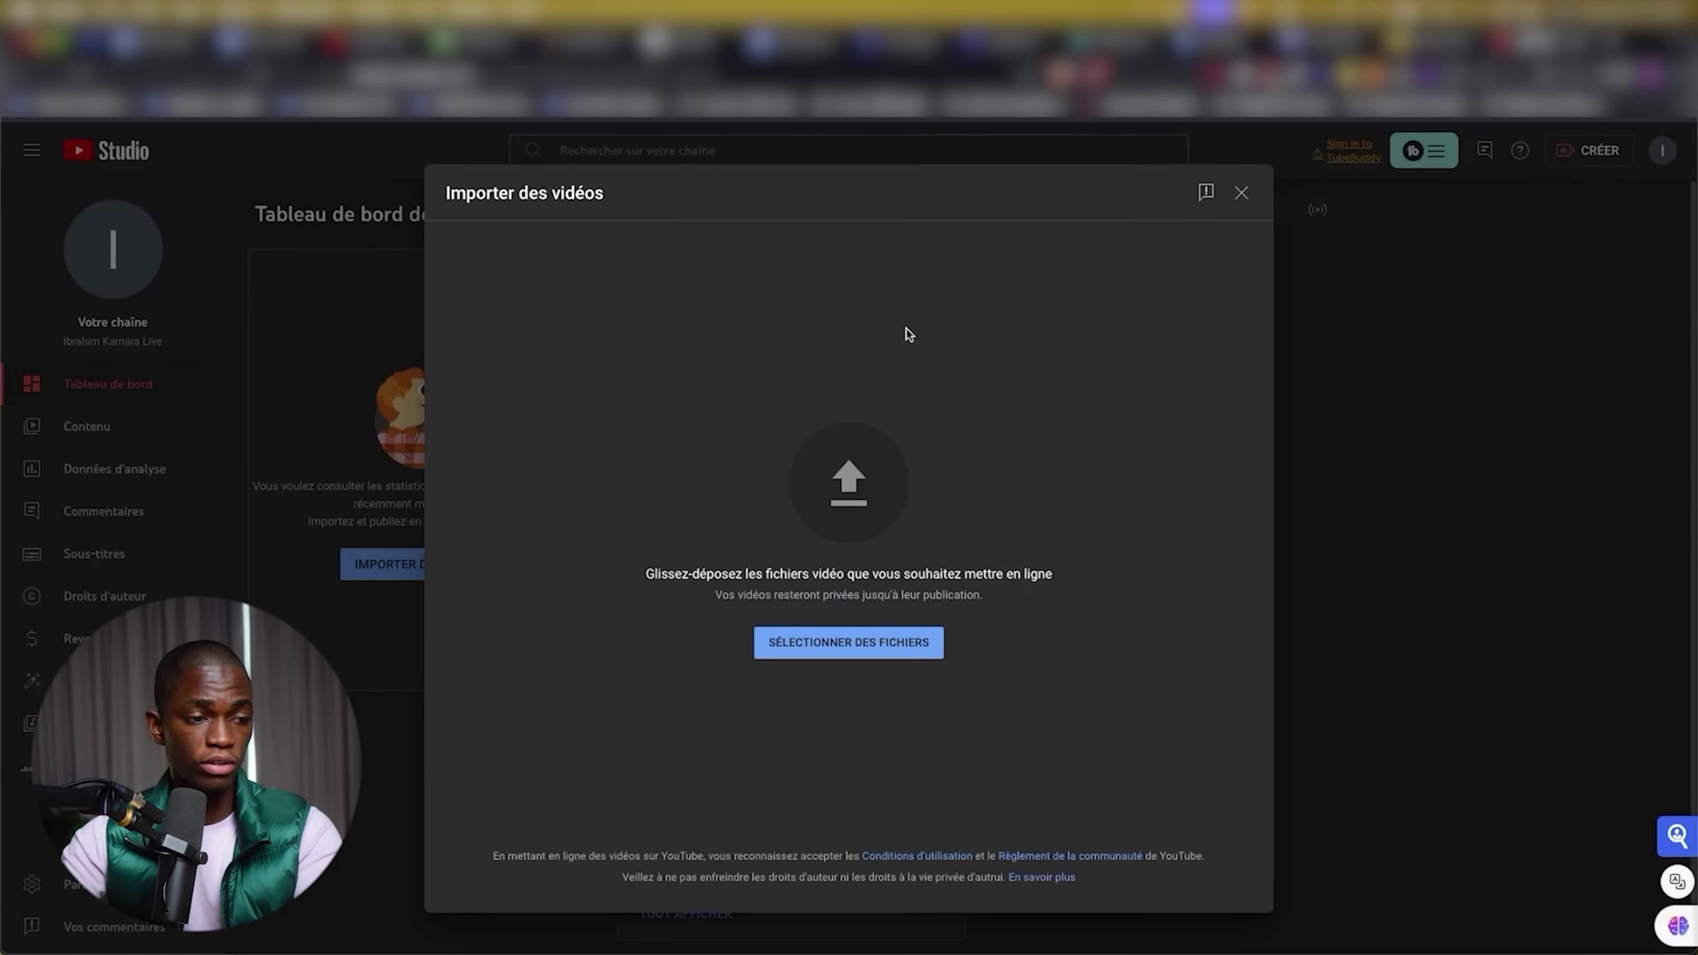
left_click(848, 642)
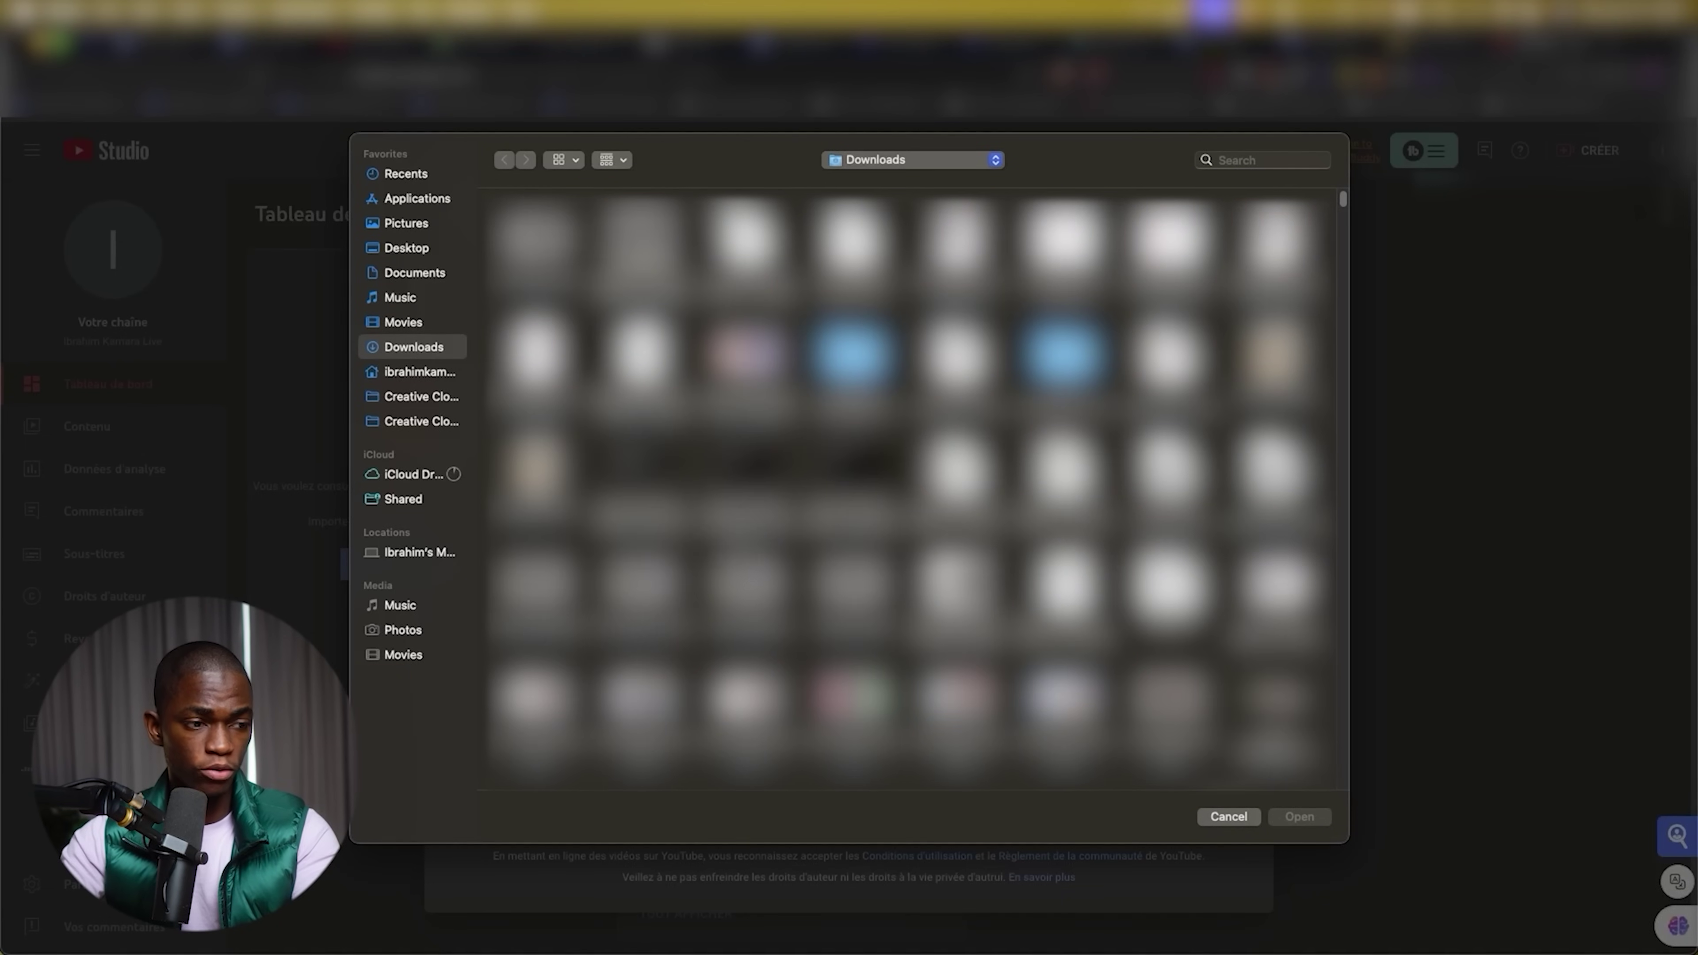
scroll(728, 201, "down", 1)
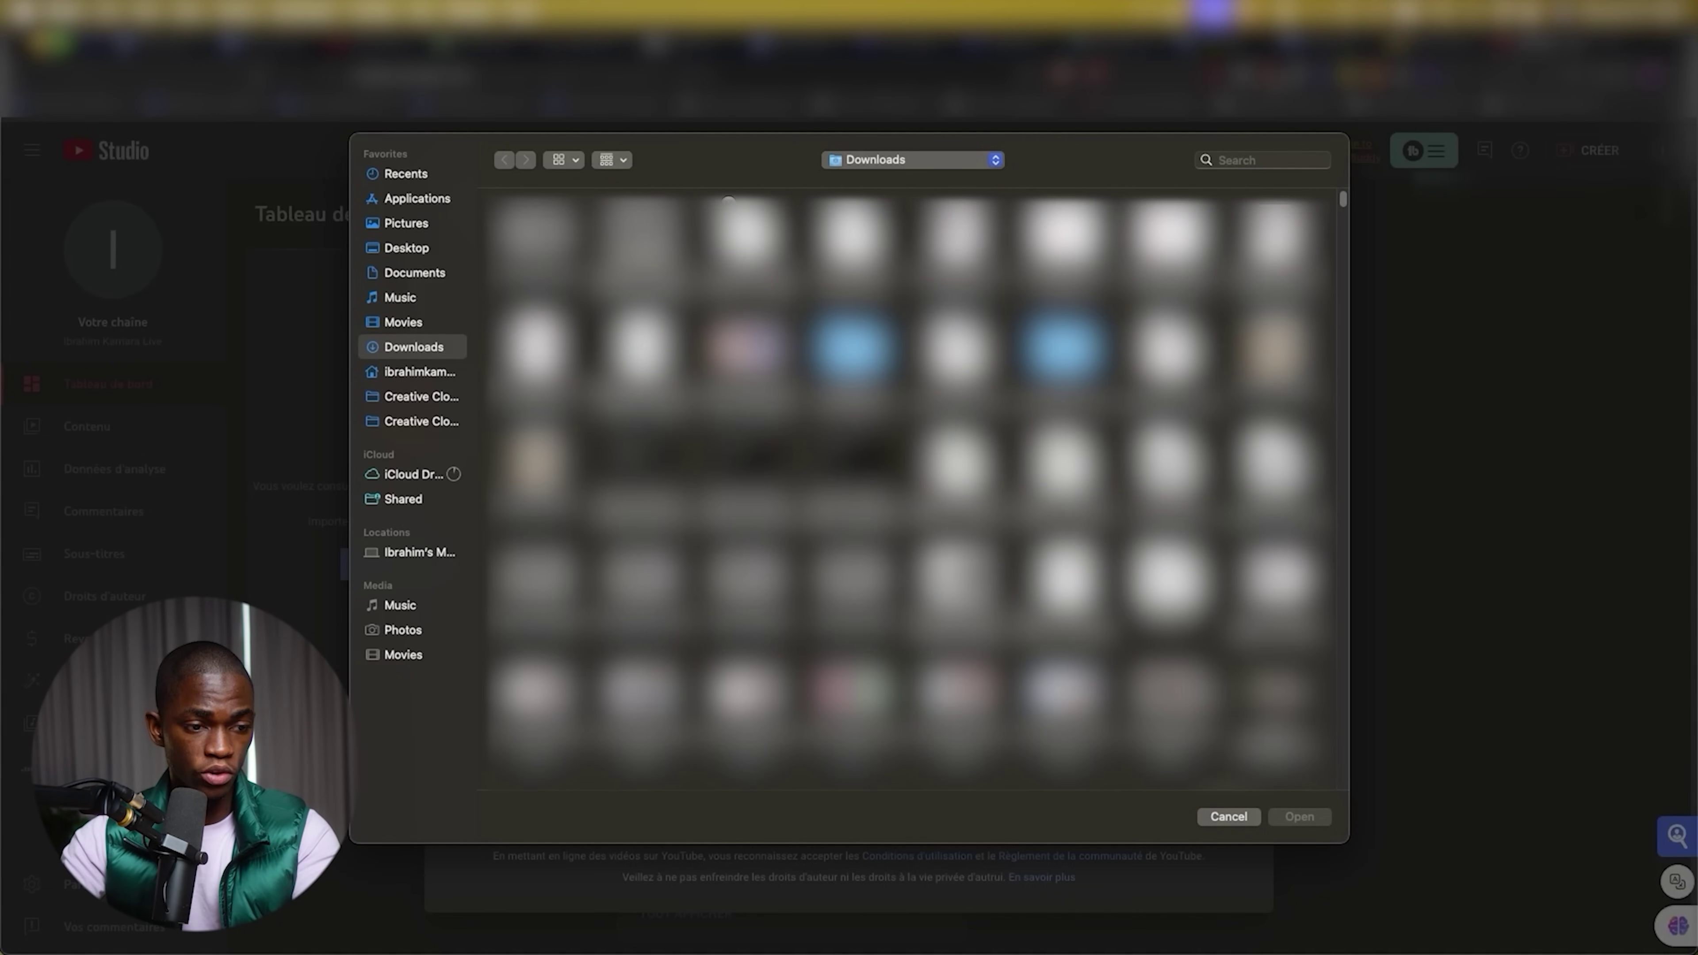
double_click(1277, 709)
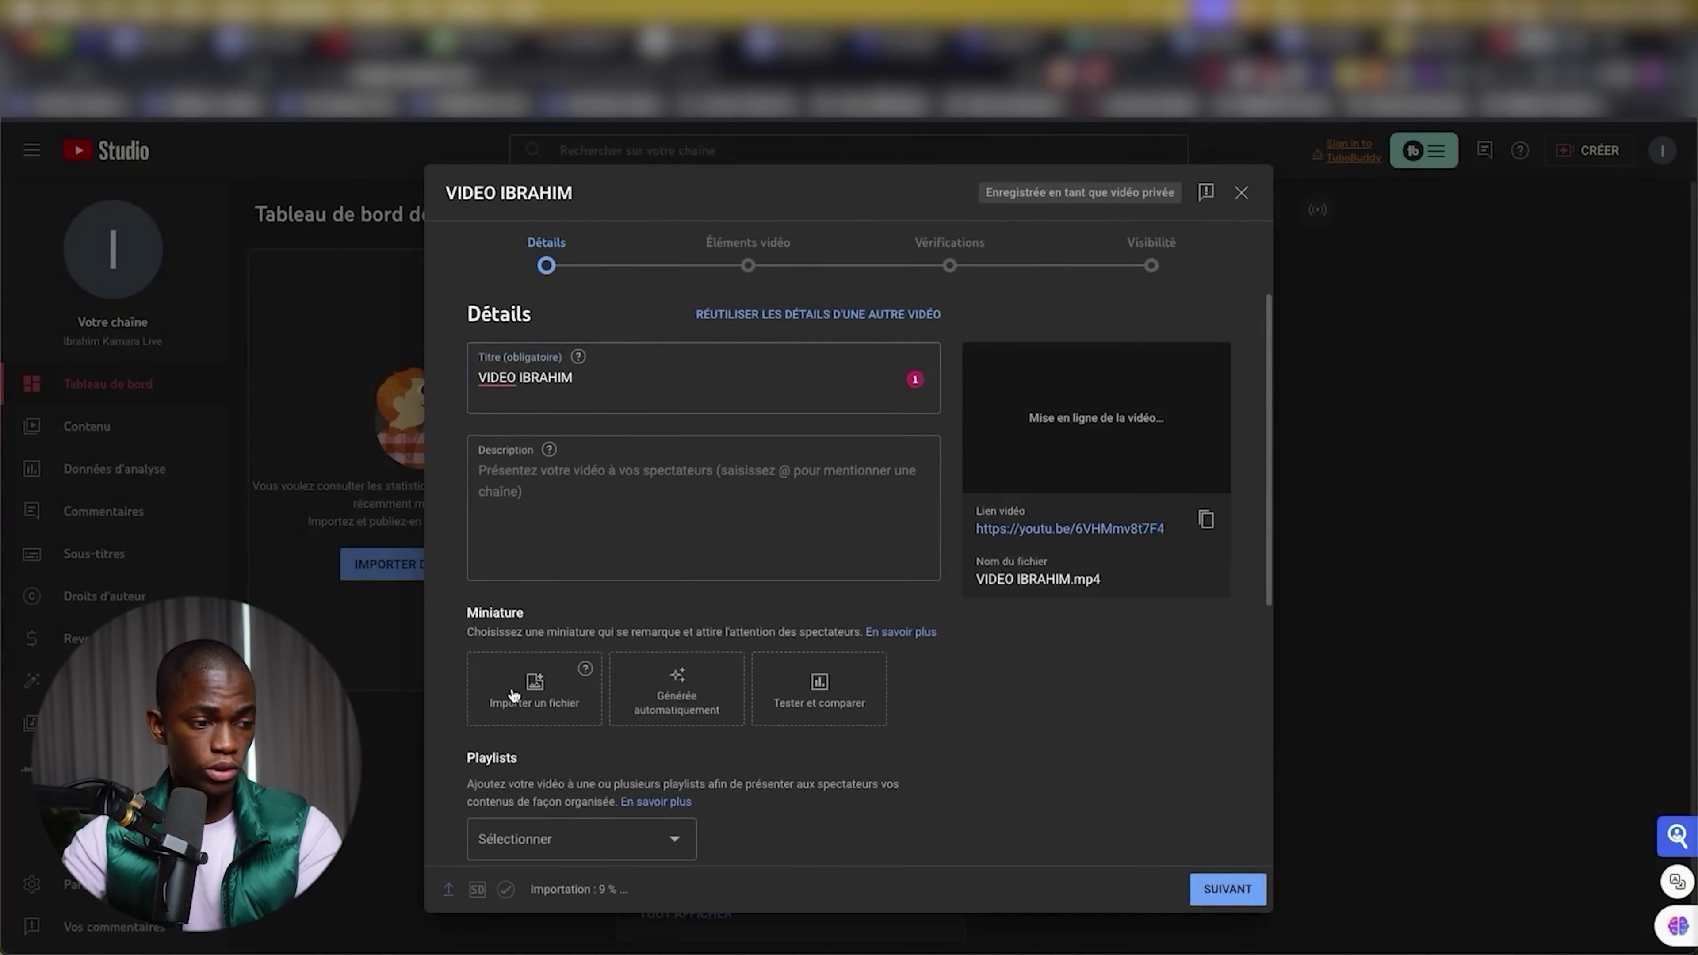
left_click(518, 689)
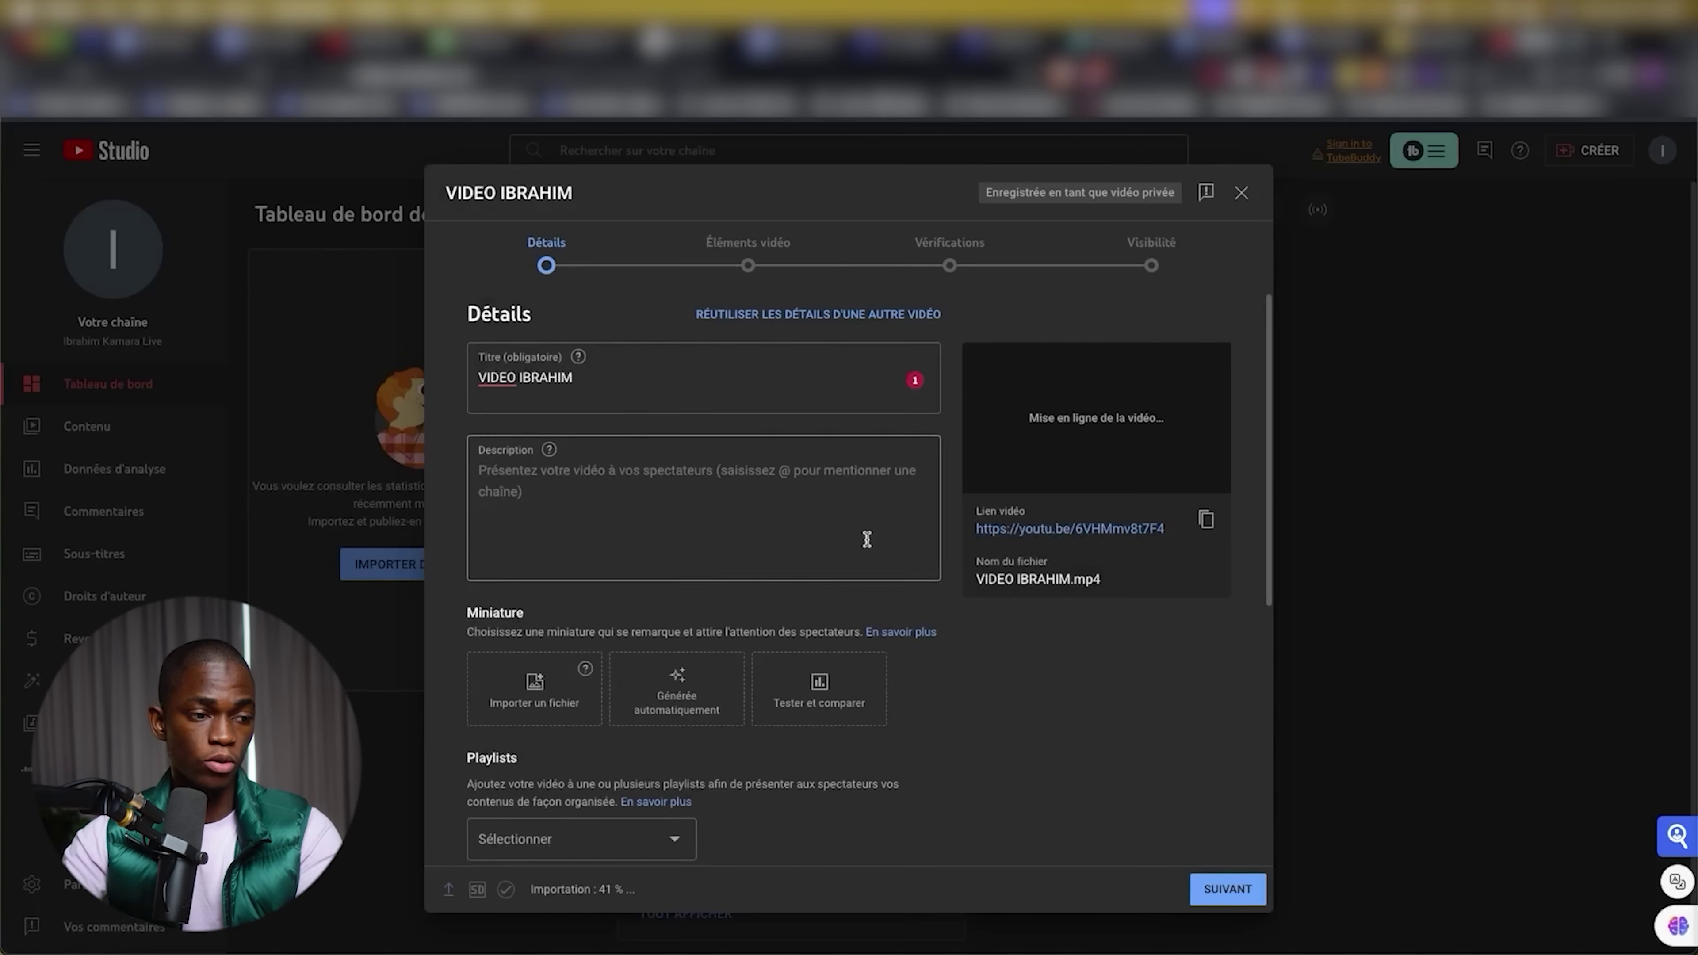
left_click(539, 706)
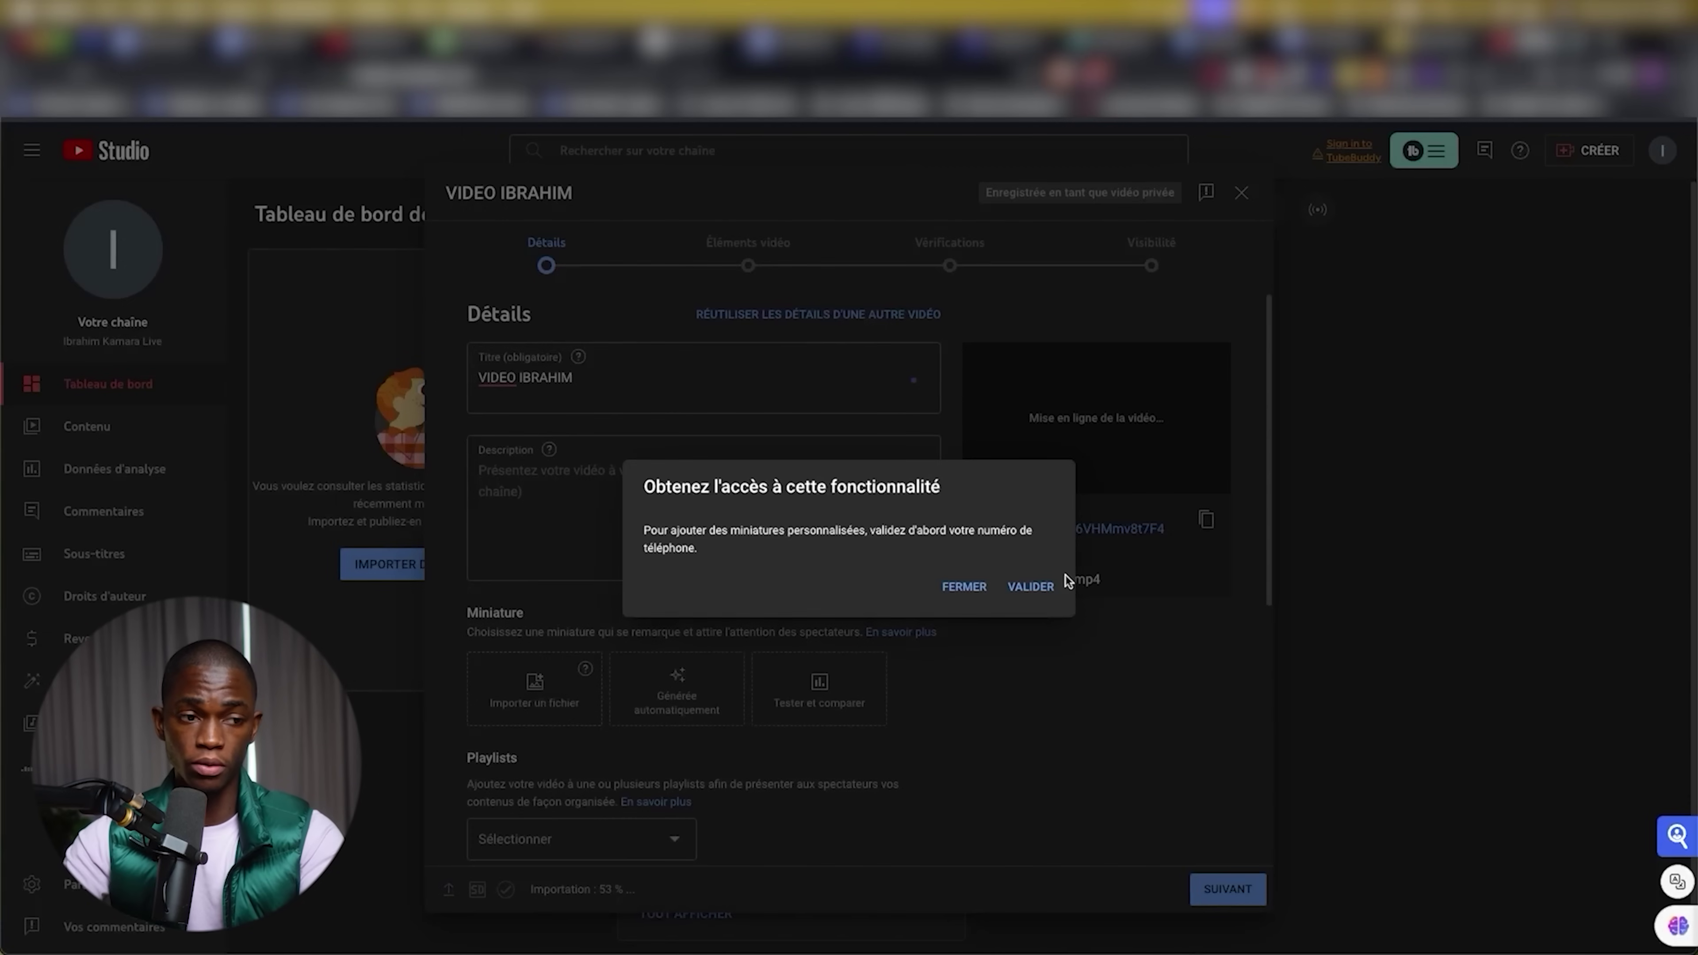
Enter the channel's phone number, request the SMS code, and submit the six-digit verification code
left_click(1029, 593)
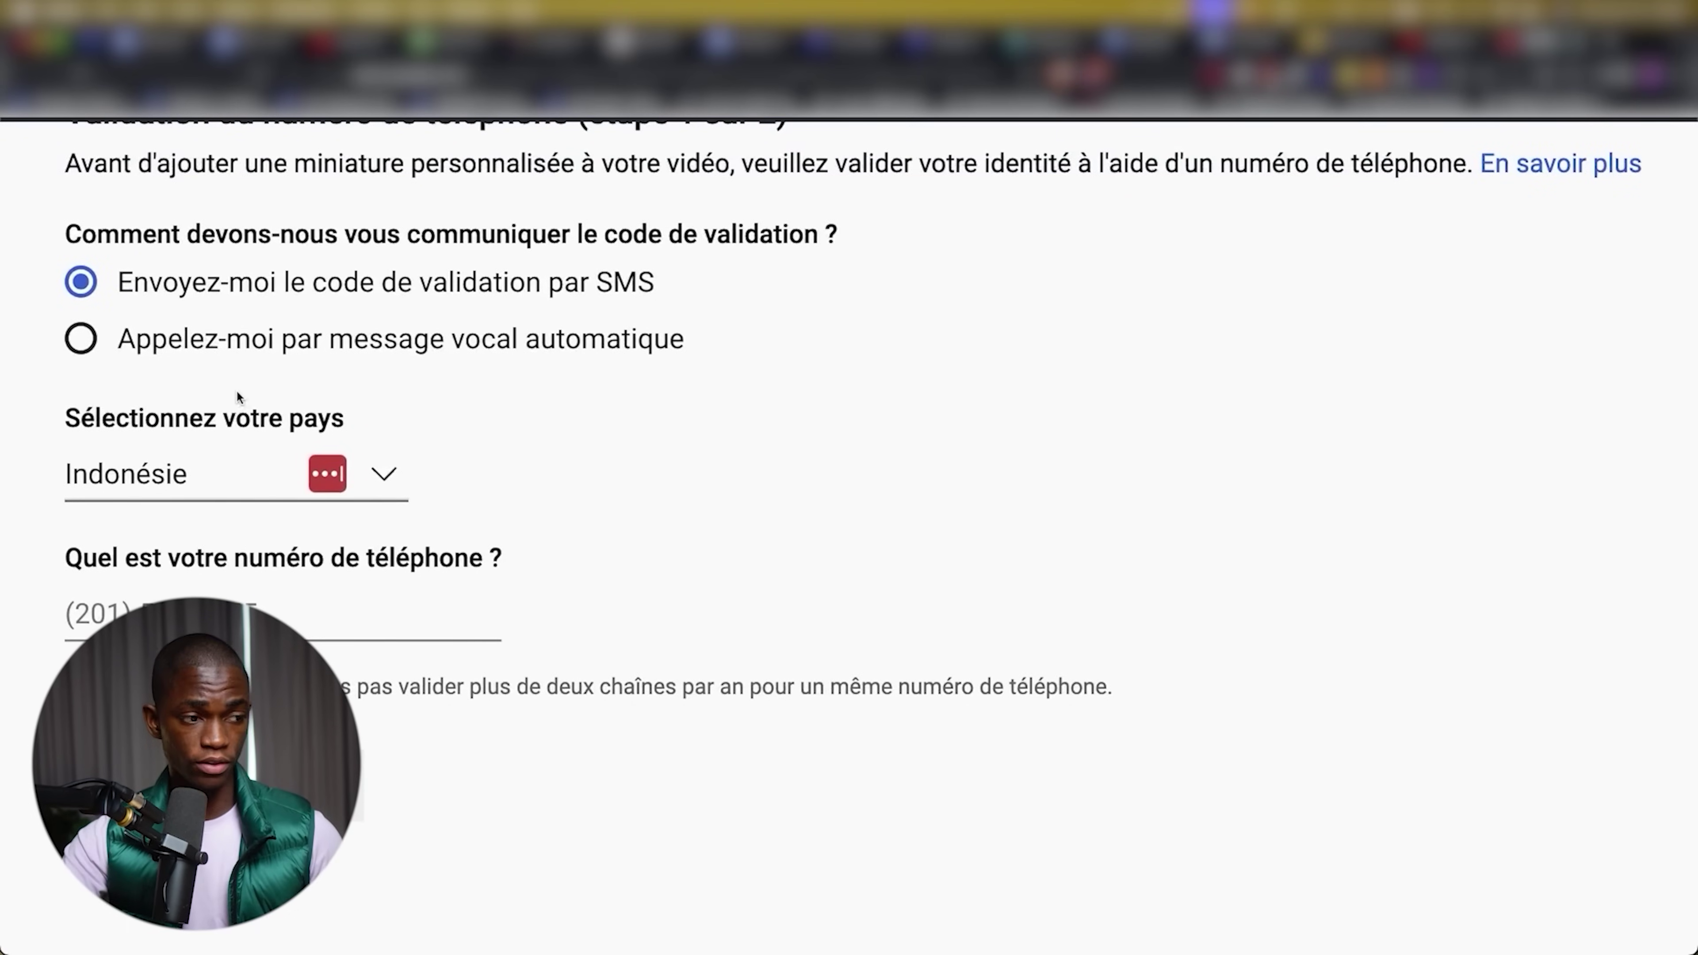
left_click(201, 614)
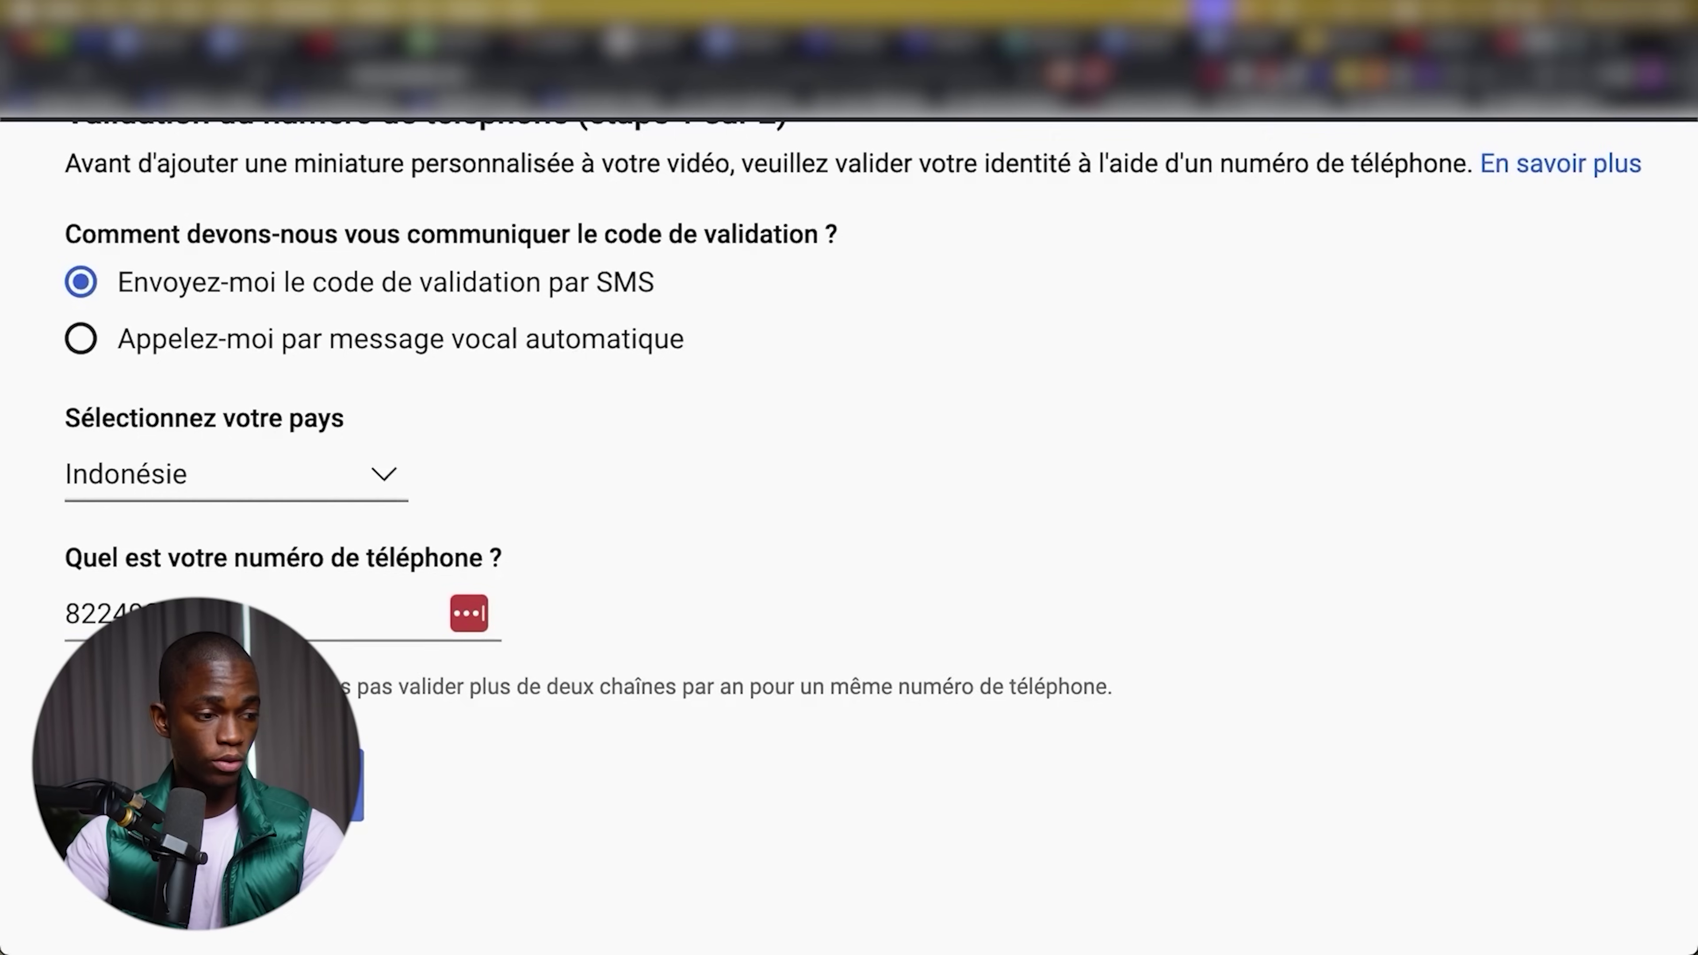
left_click(69, 310)
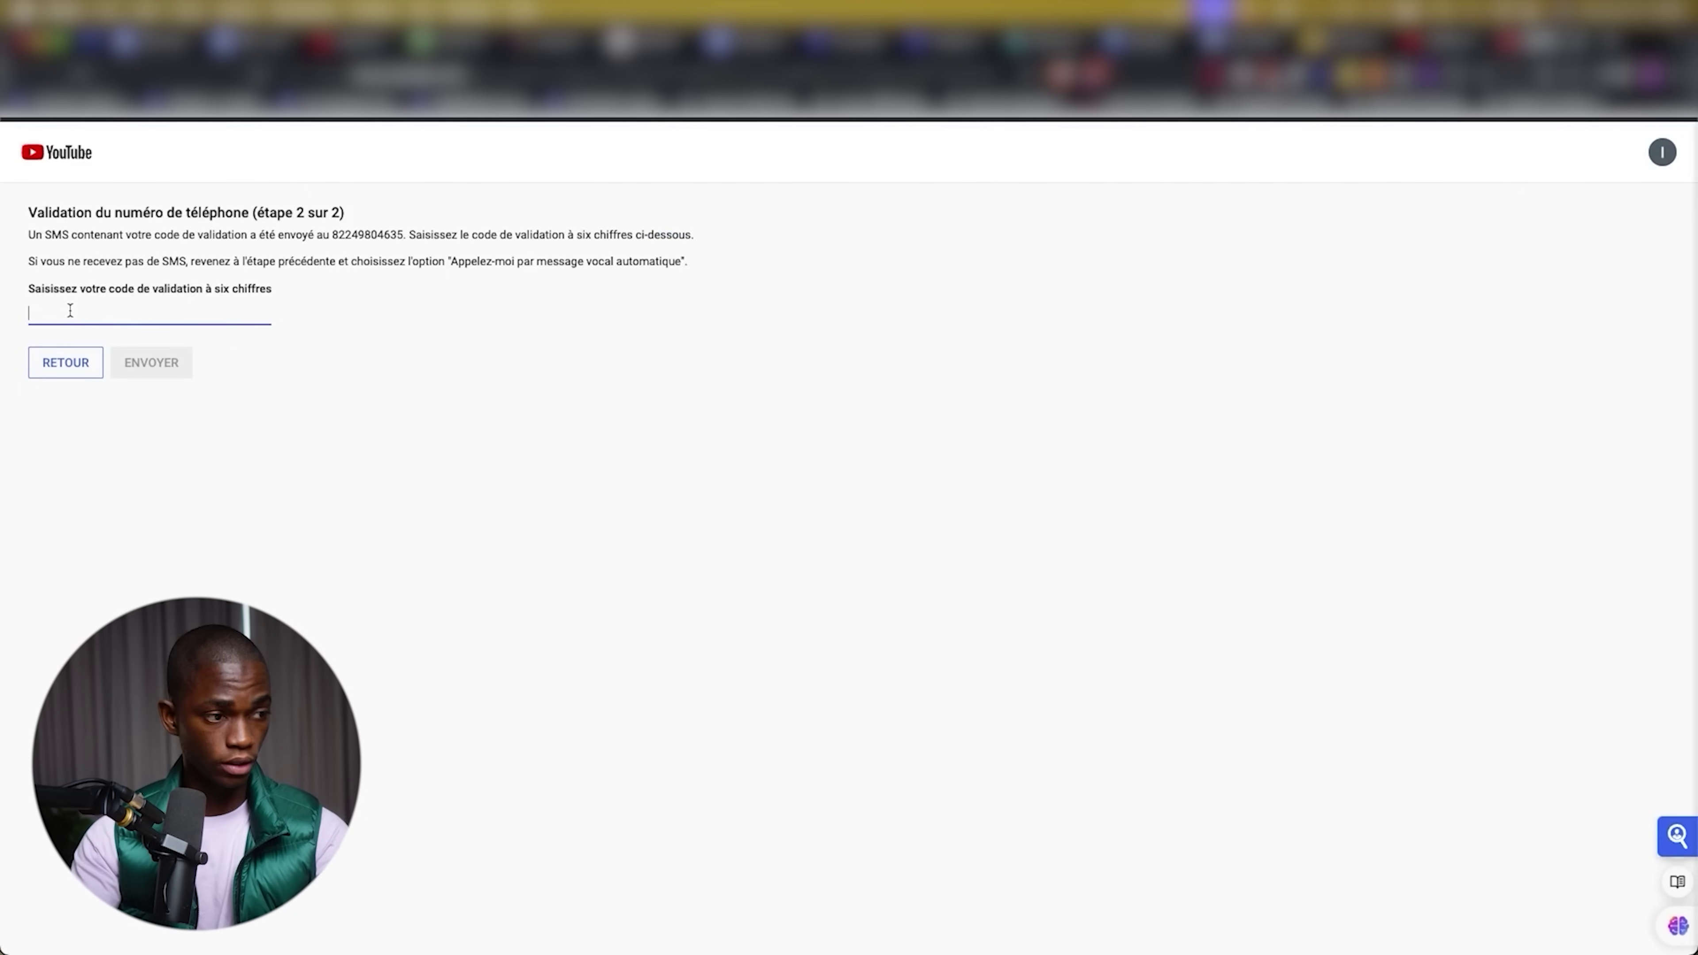
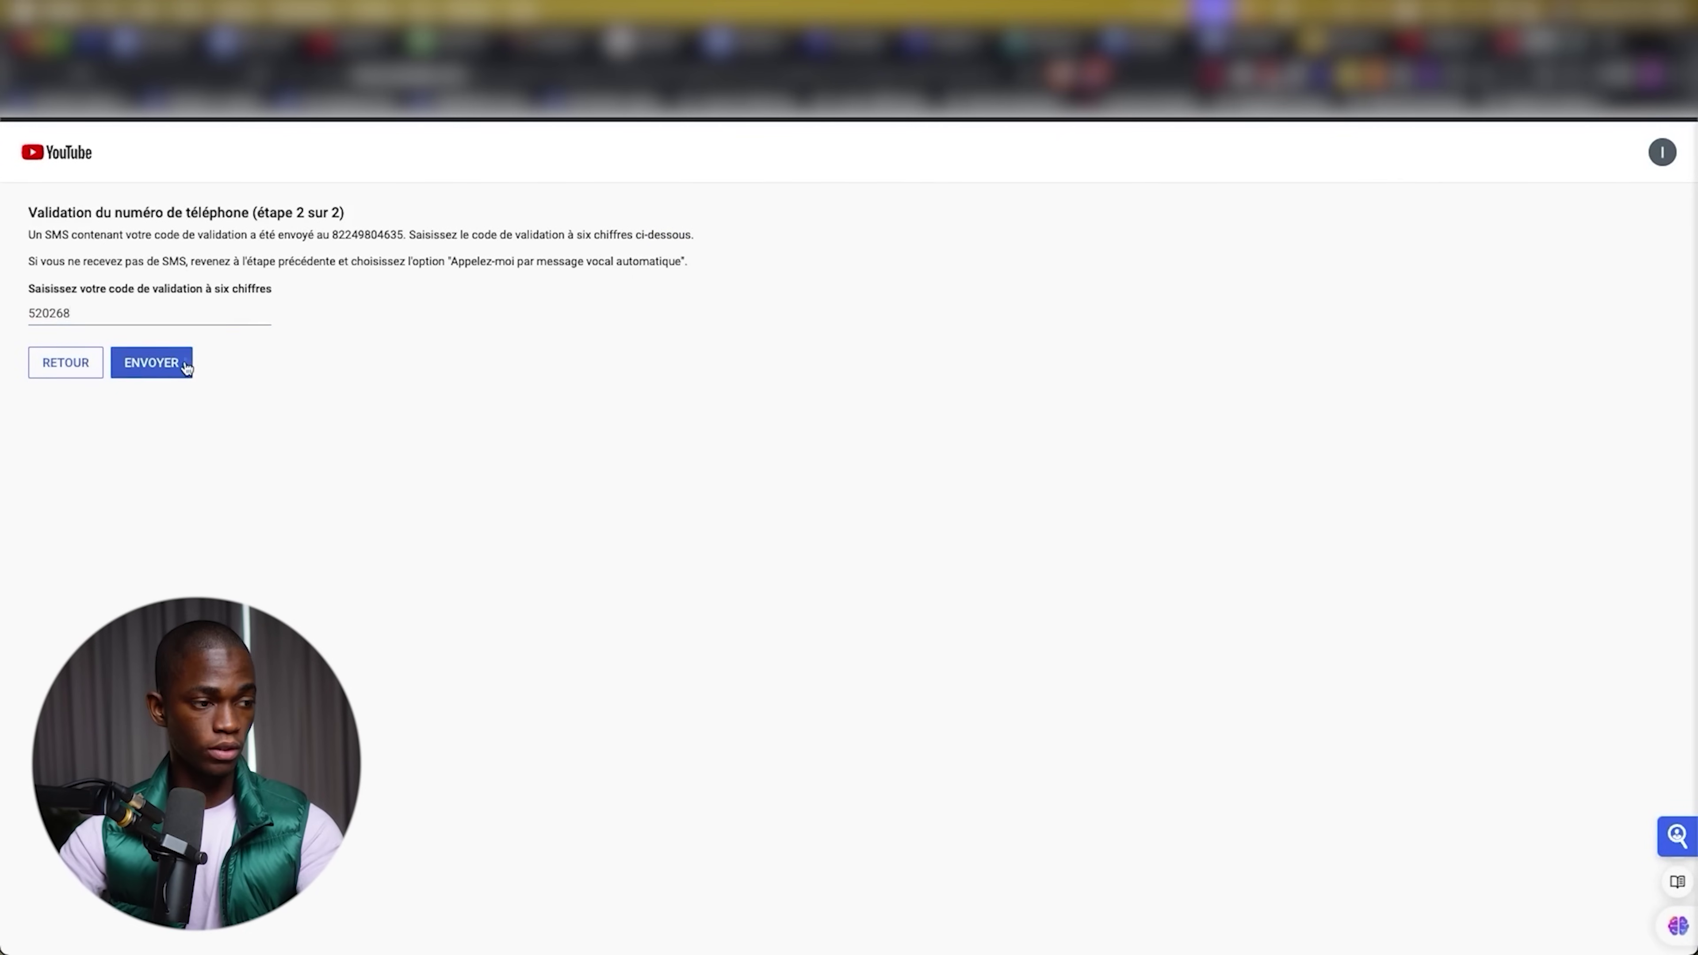
left_click(182, 363)
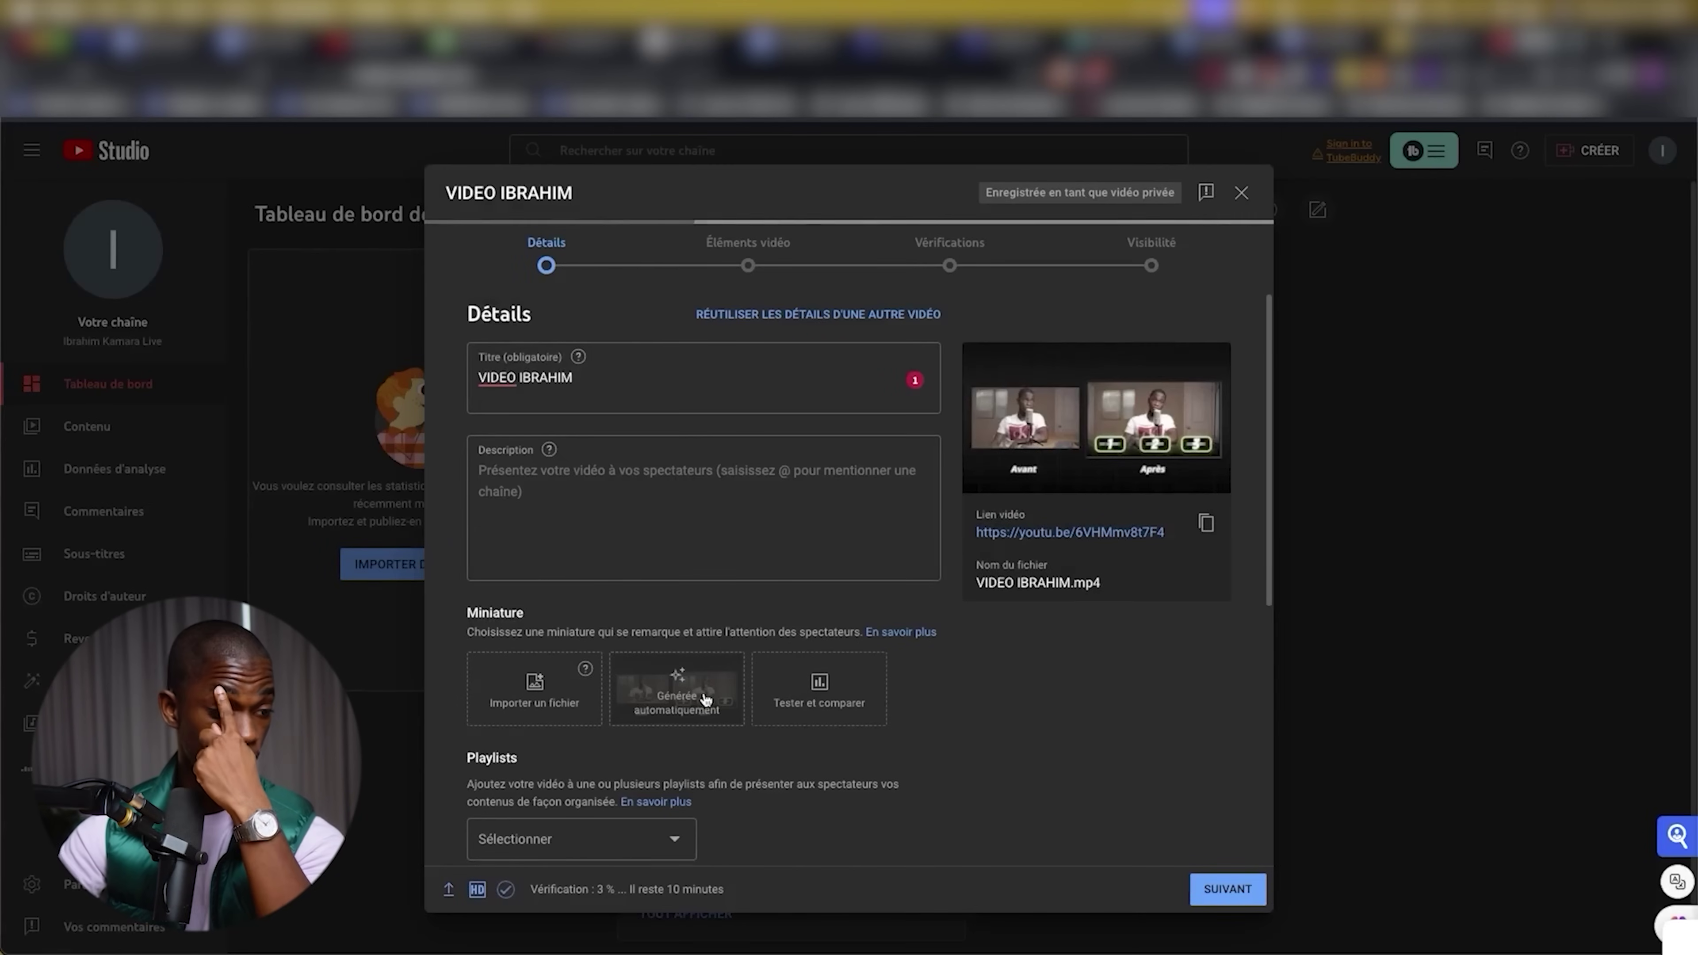
Set the '10 ÉTAPES' statue image from Downloads as custom thumbnail and select the placeholder title
left_click(579, 710)
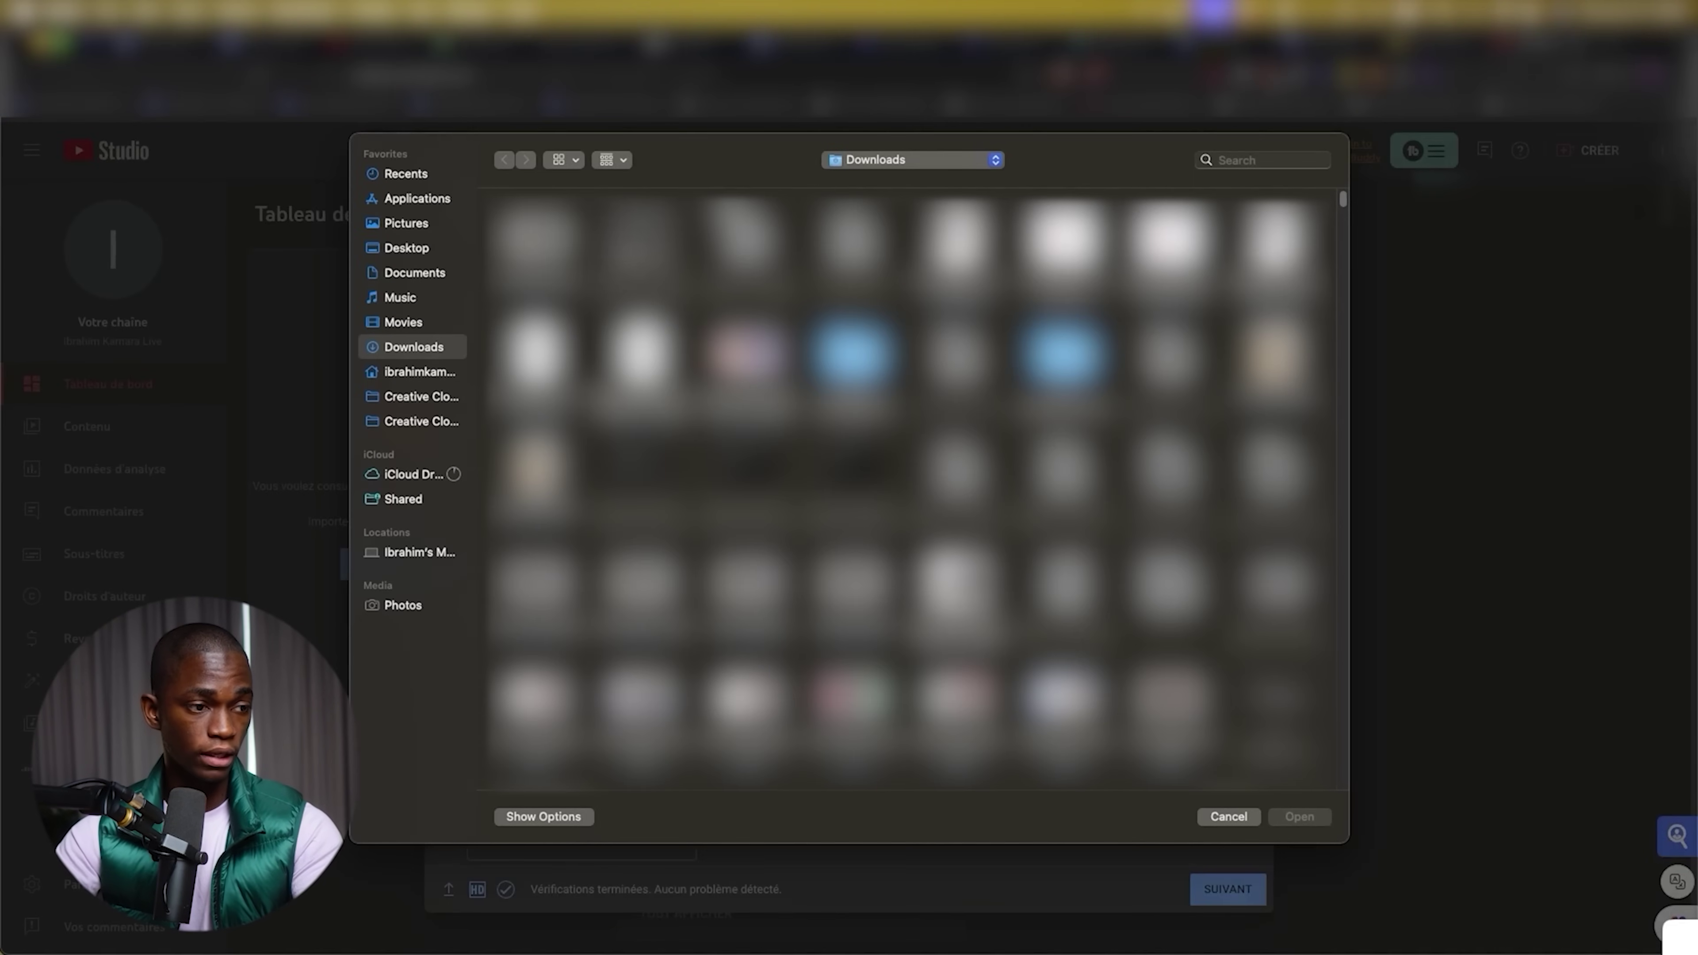
left_click(535, 267)
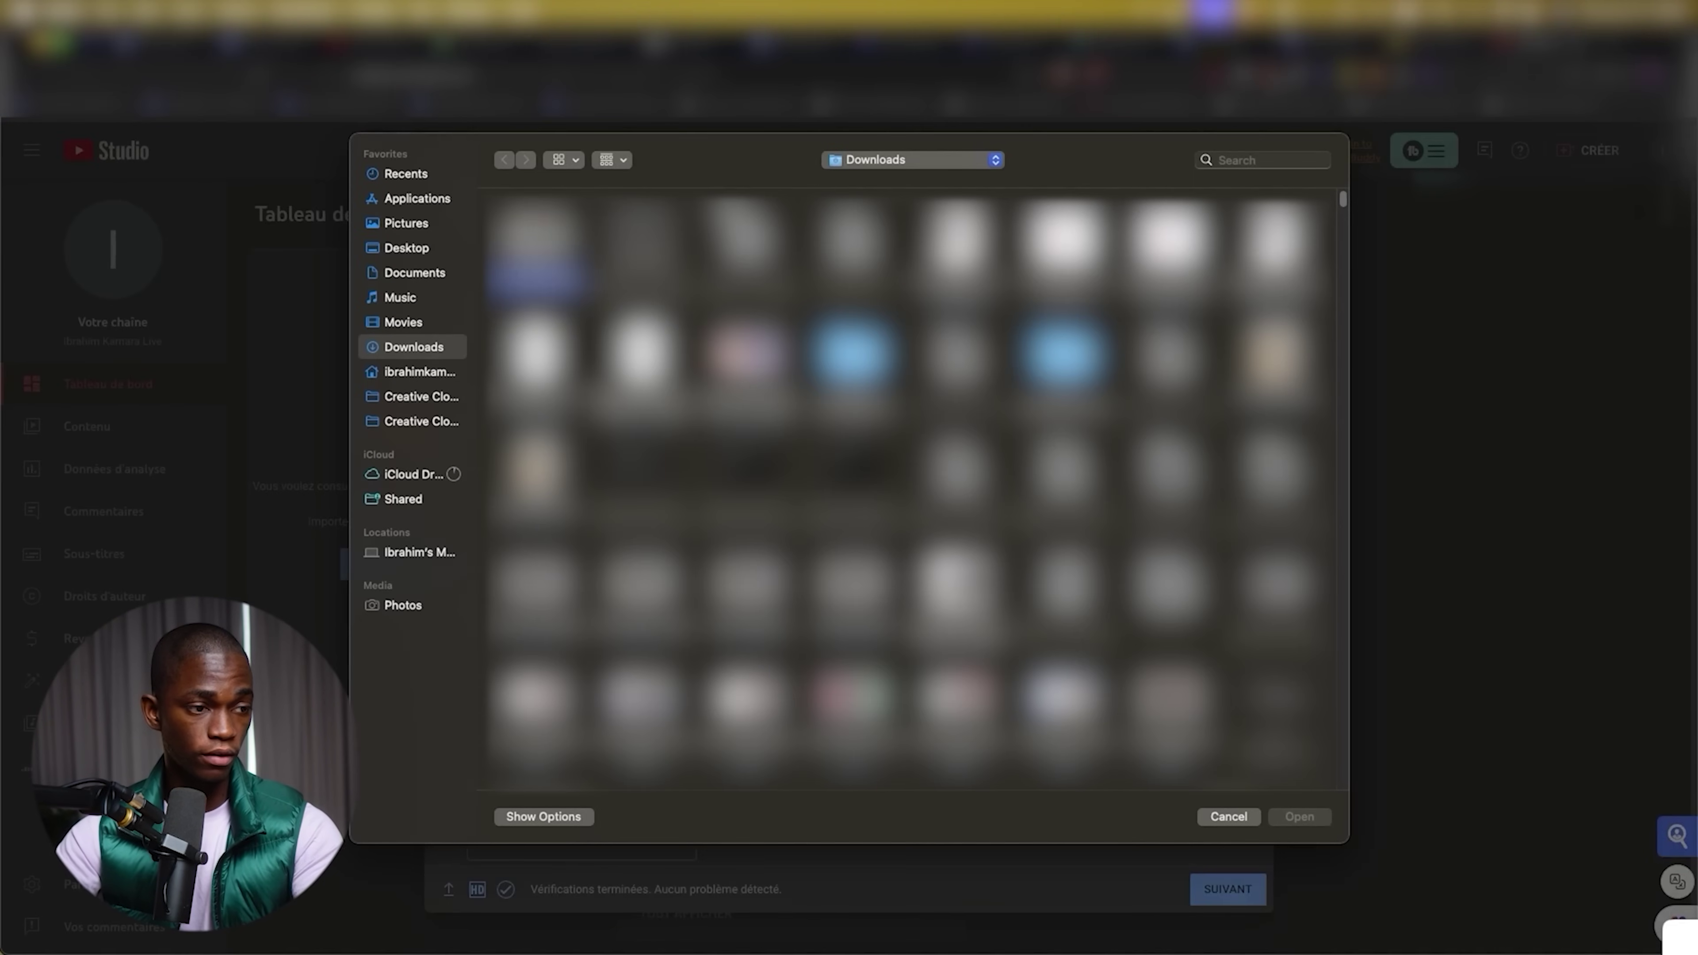
left_click(1299, 816)
left_click_drag(479, 377, 573, 377)
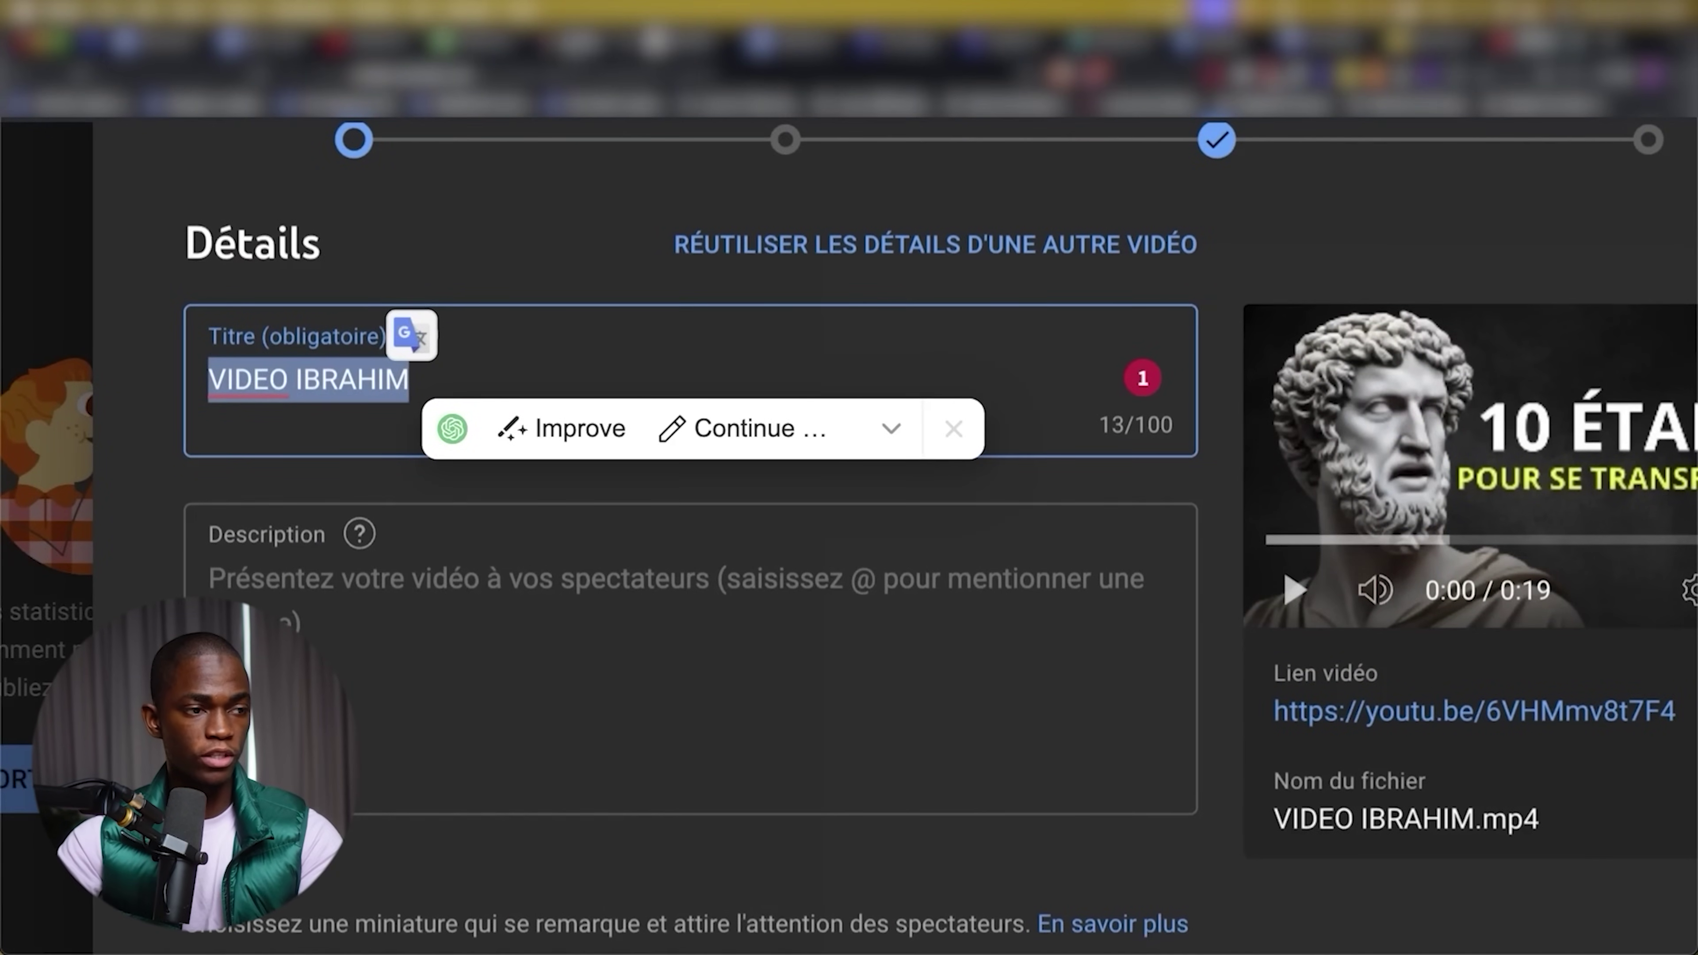
left_click(467, 49)
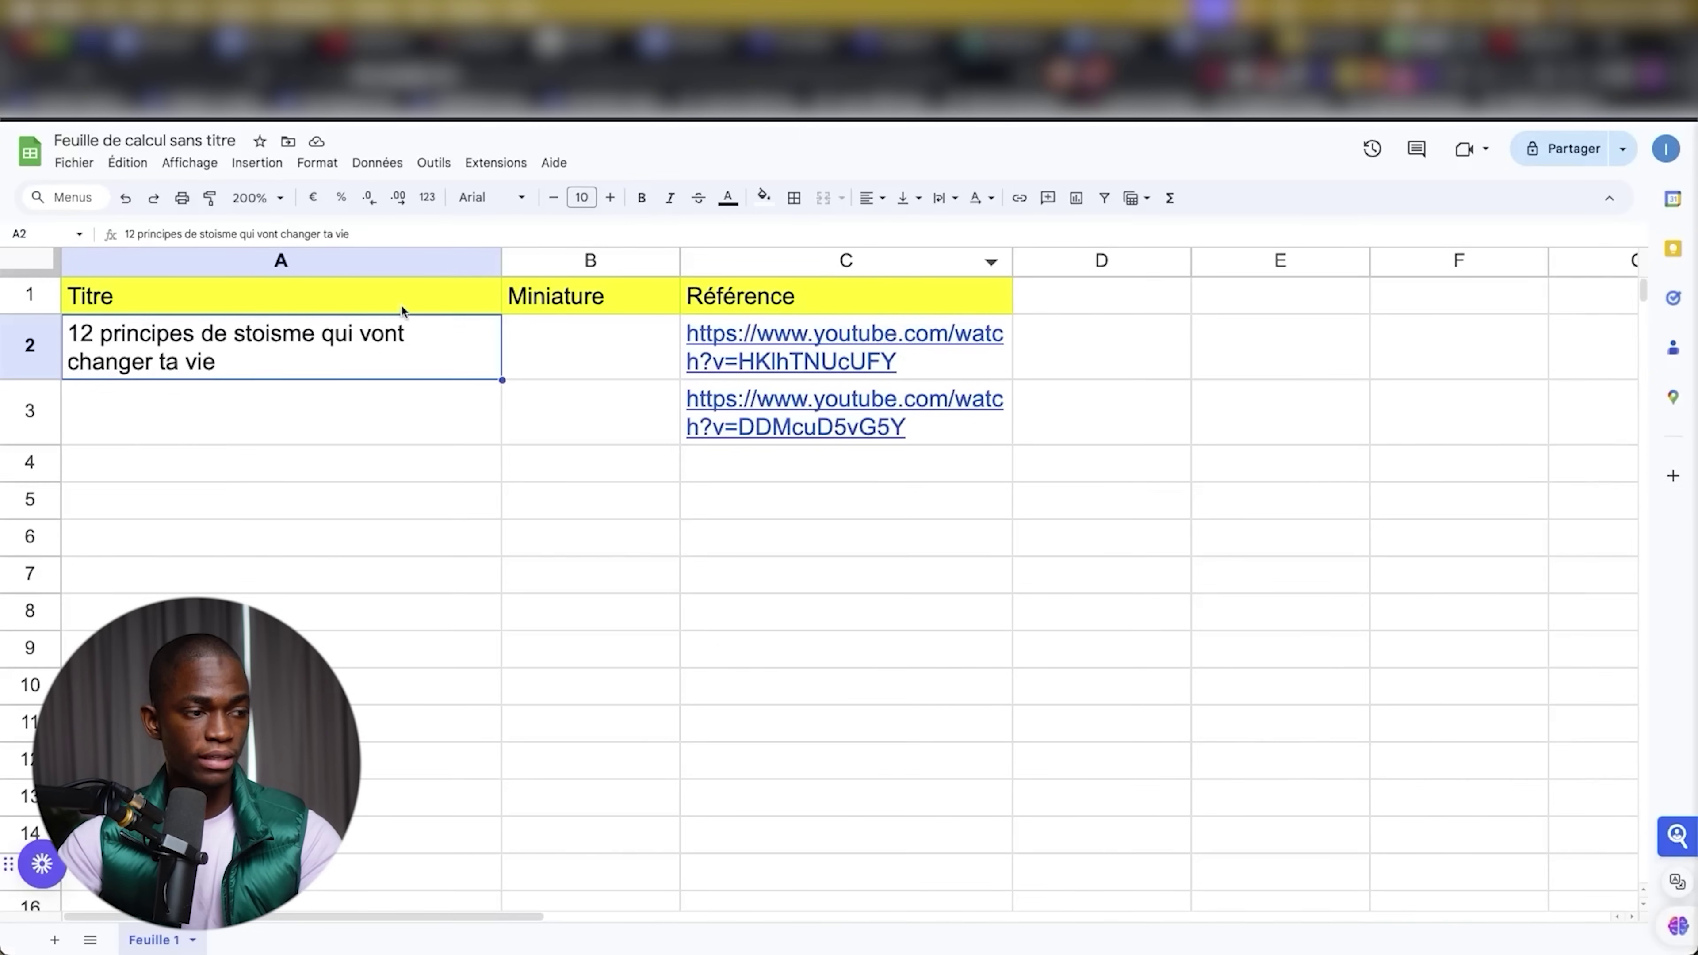
Preview the reference video link in C2, then bring up spelling suggestions for 'Stoicisme' in the title
left_click(806, 346)
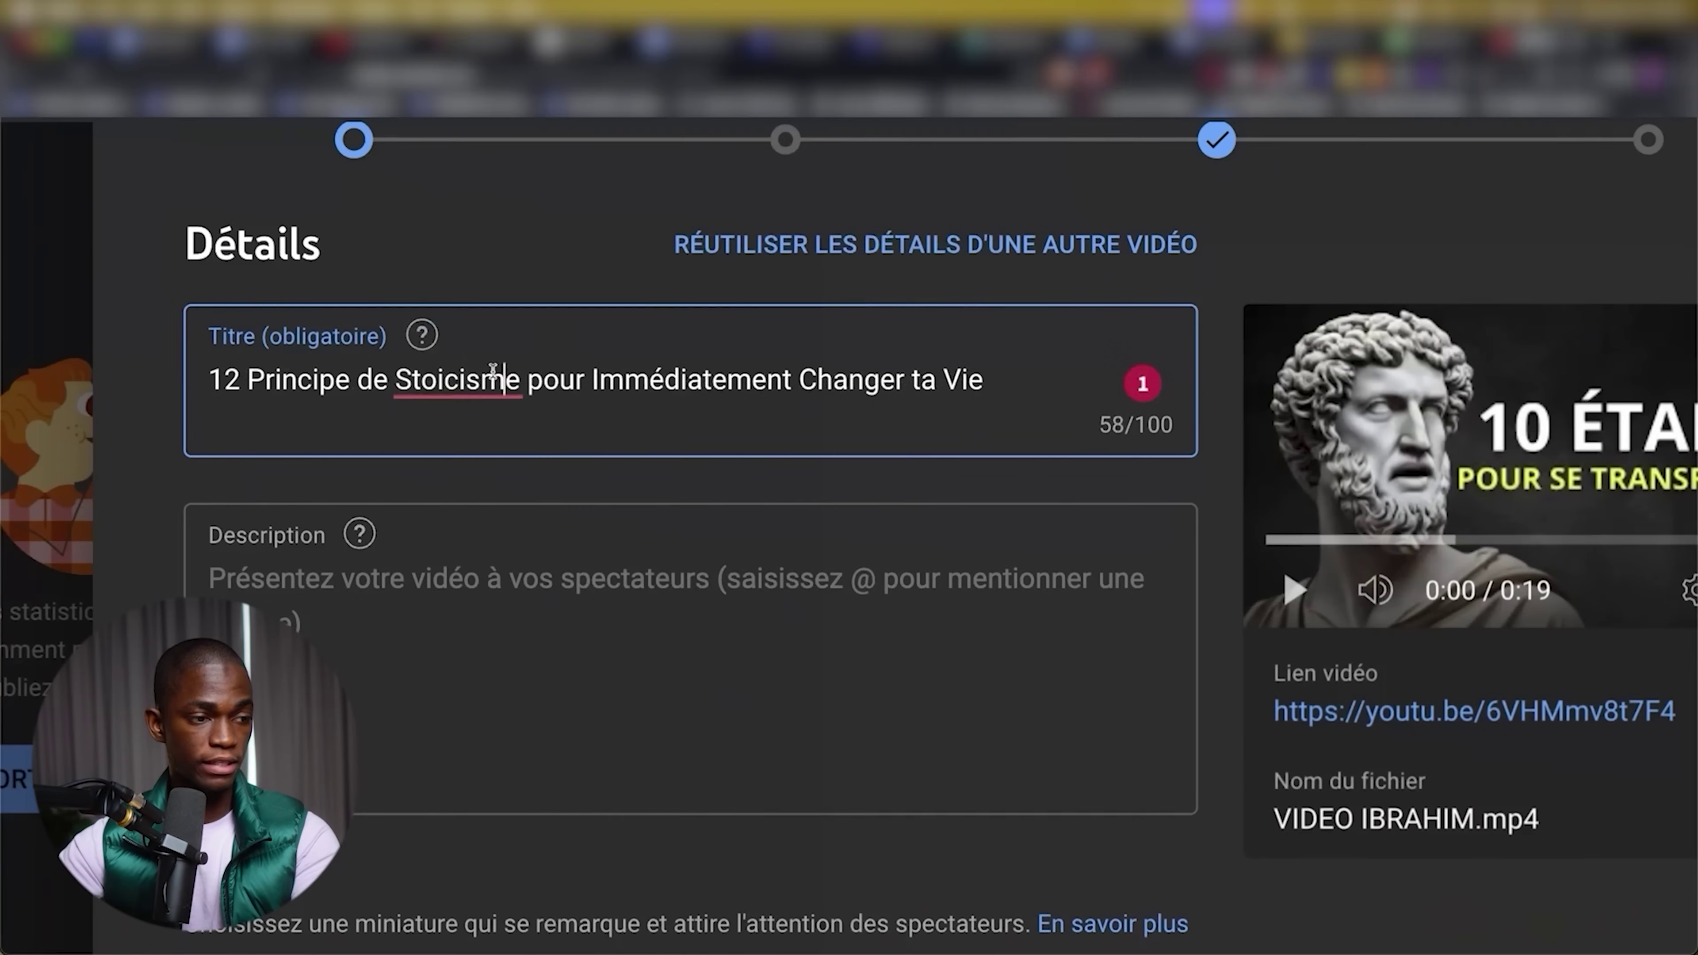
left_click(492, 371)
Apply the 'Stoïcisme' correction so the title reads '12 Principe de Stoïcisme pour Immédiatement Changer ta Vie'
left_click(486, 303)
triple_click(647, 379)
left_click(443, 380)
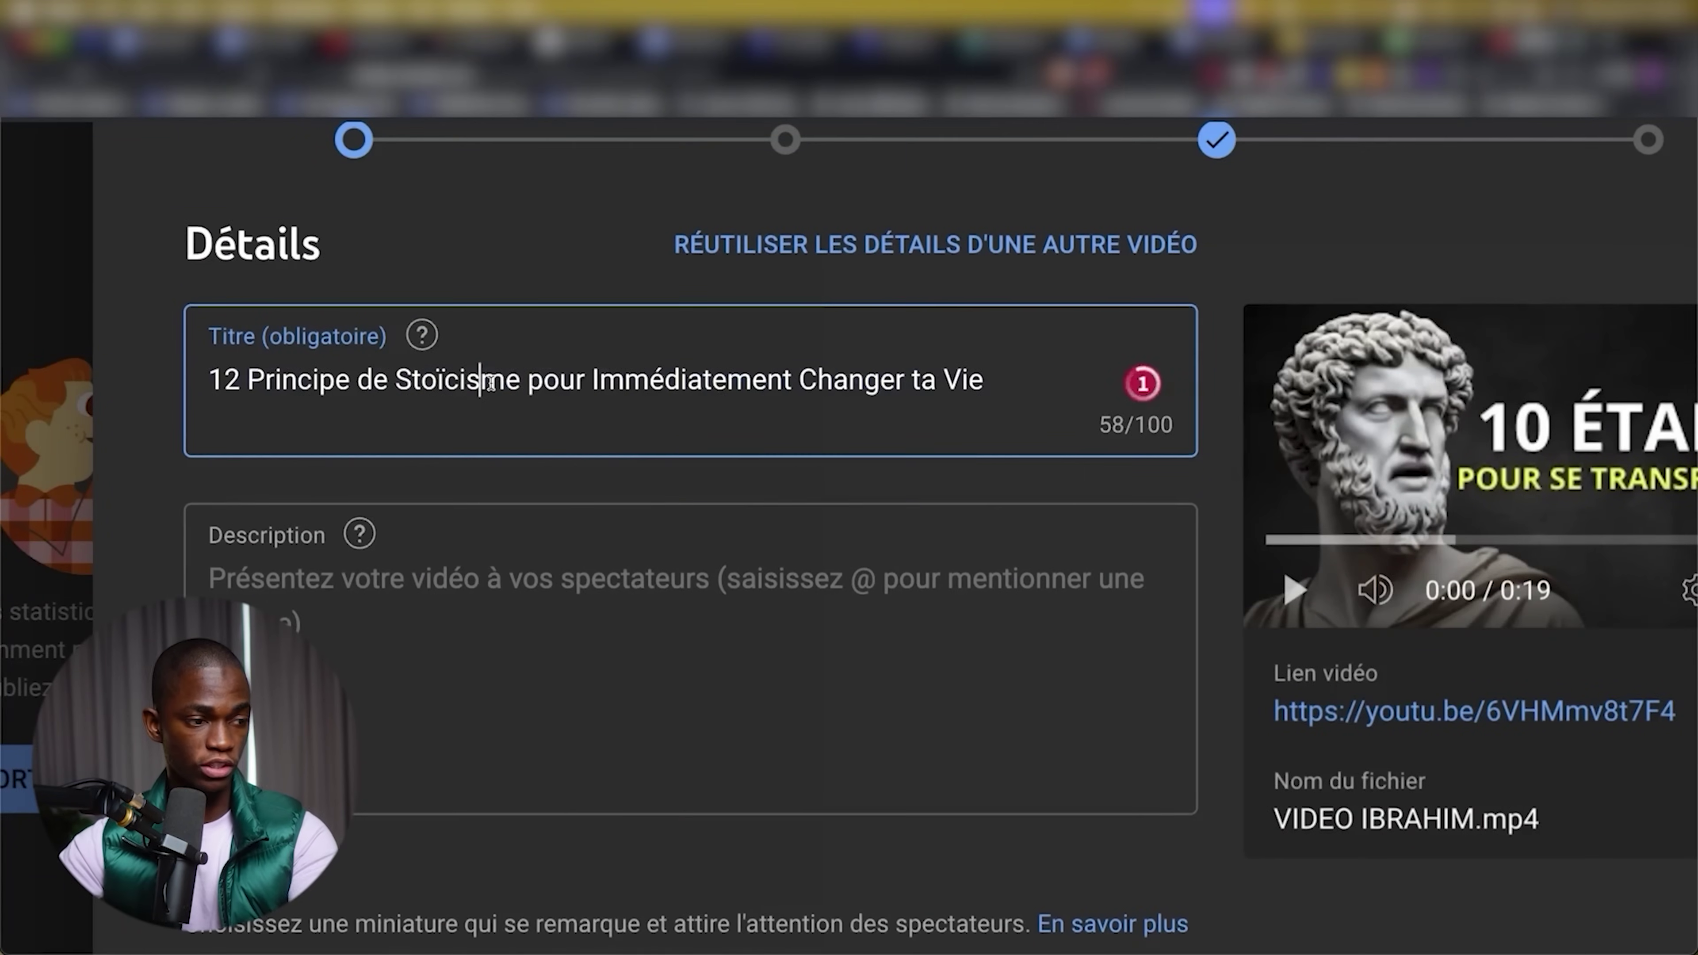
left_click(688, 598)
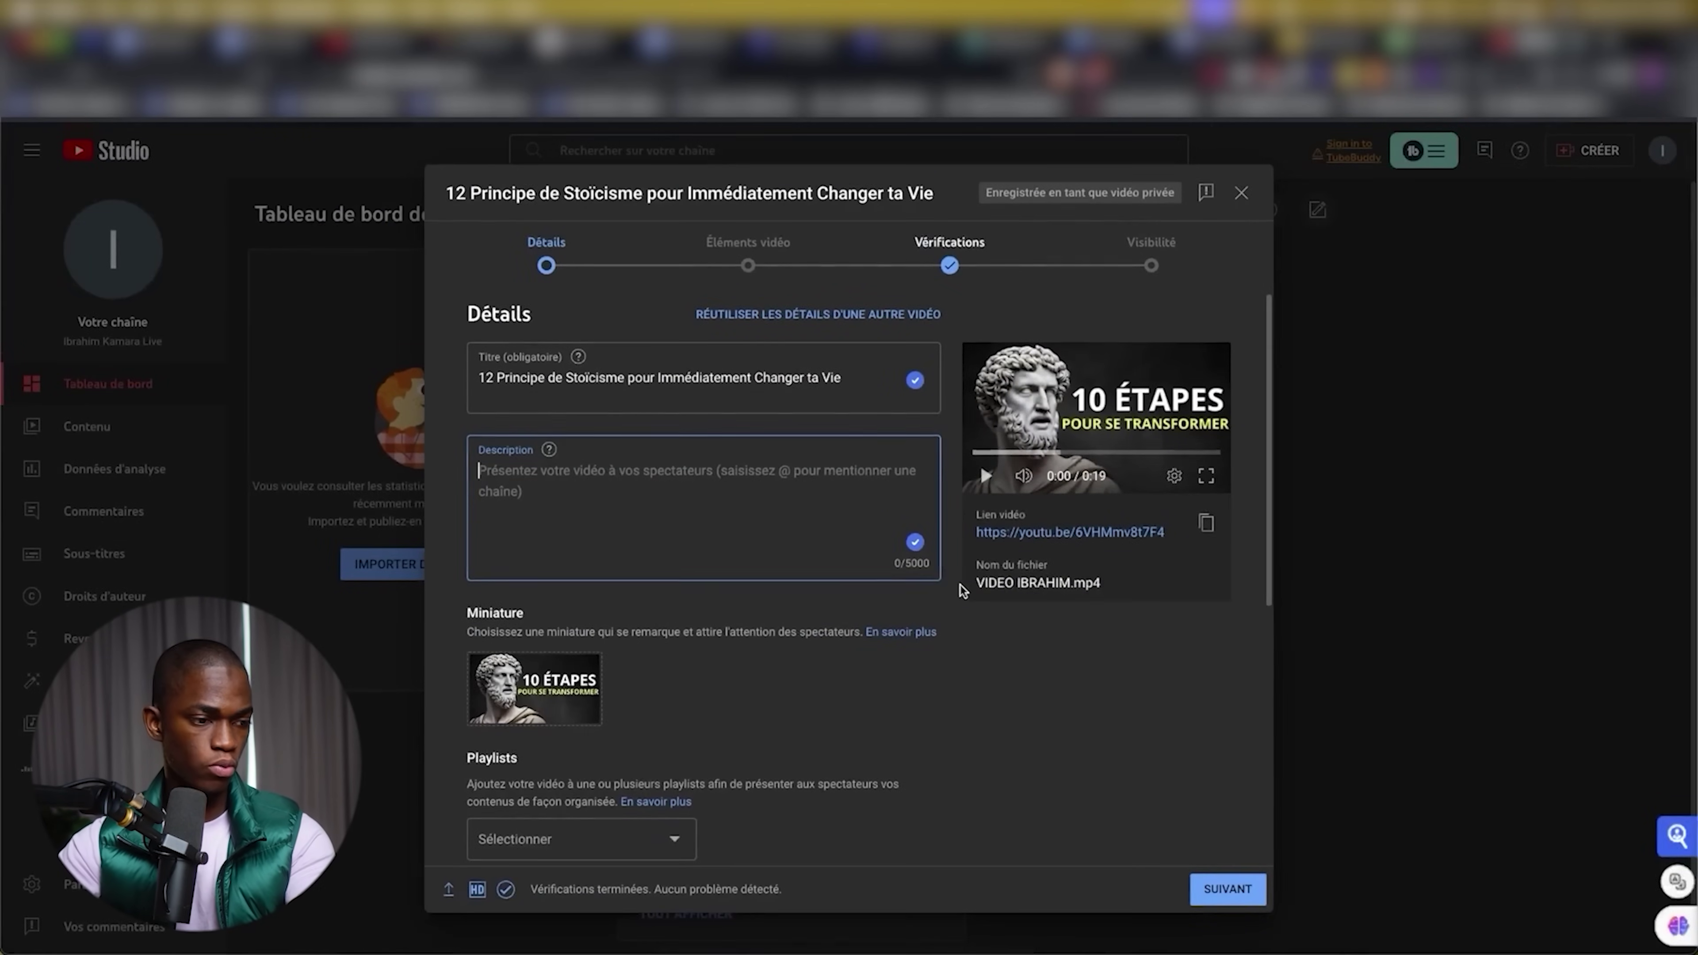
Mark the video as 'Non, elle n'est pas conçue pour les enfants'
scroll(1467, 933, "down", 5)
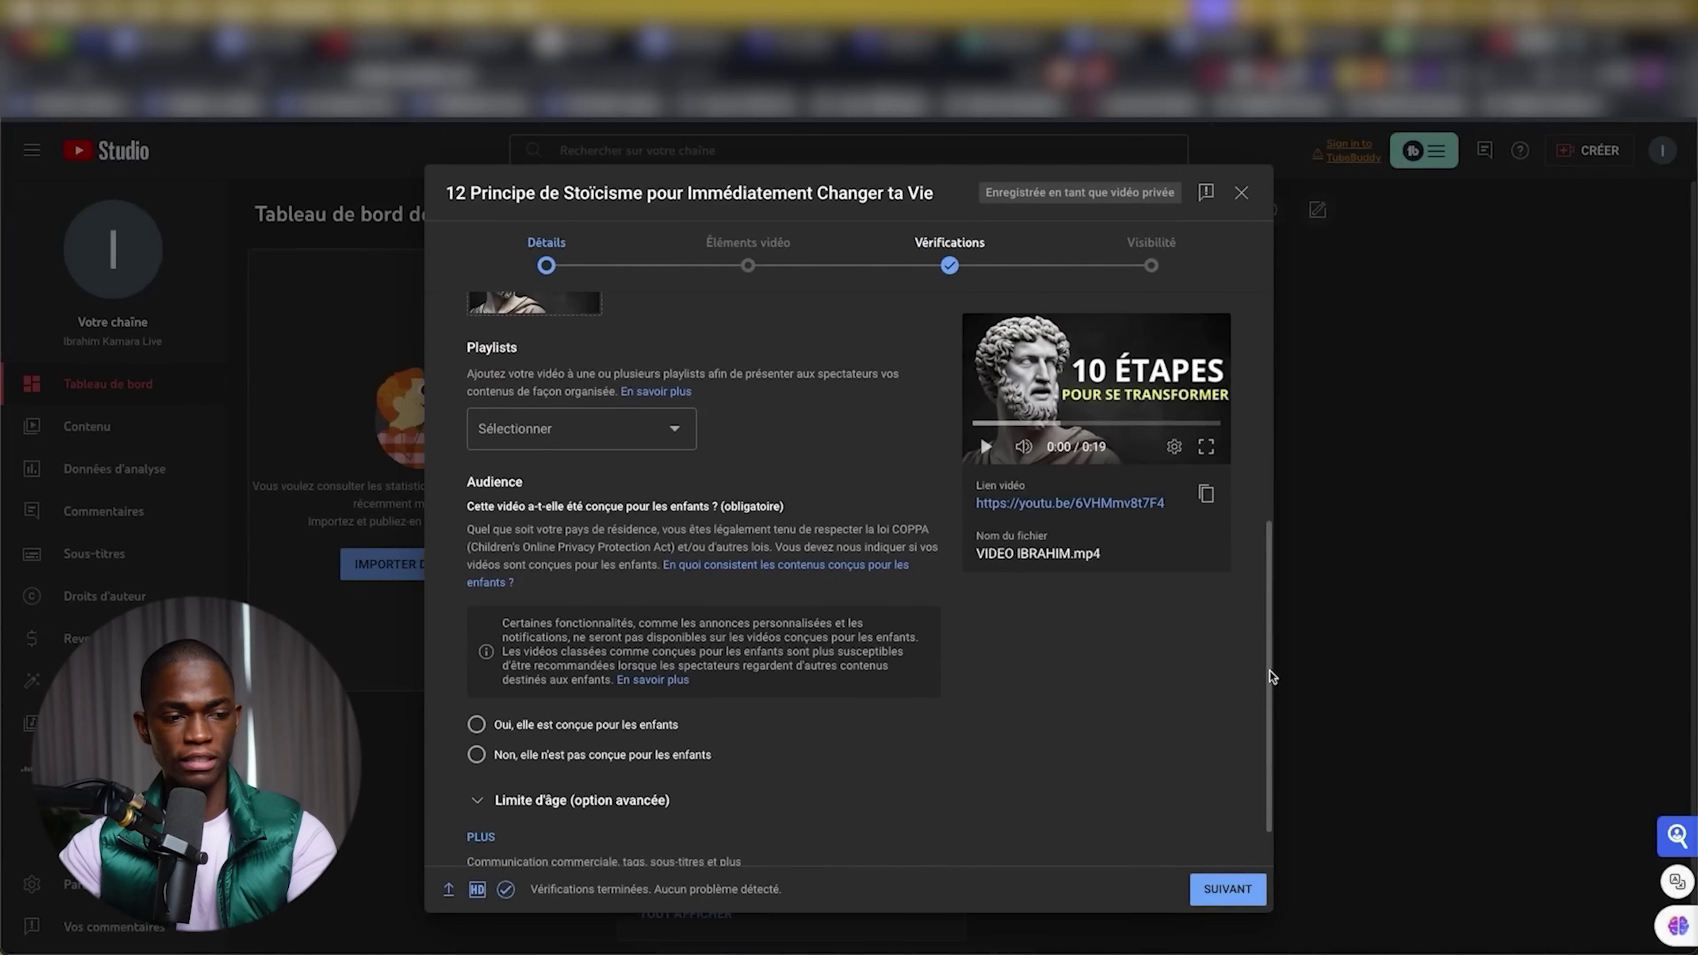
scroll(1105, 720, "down", 2)
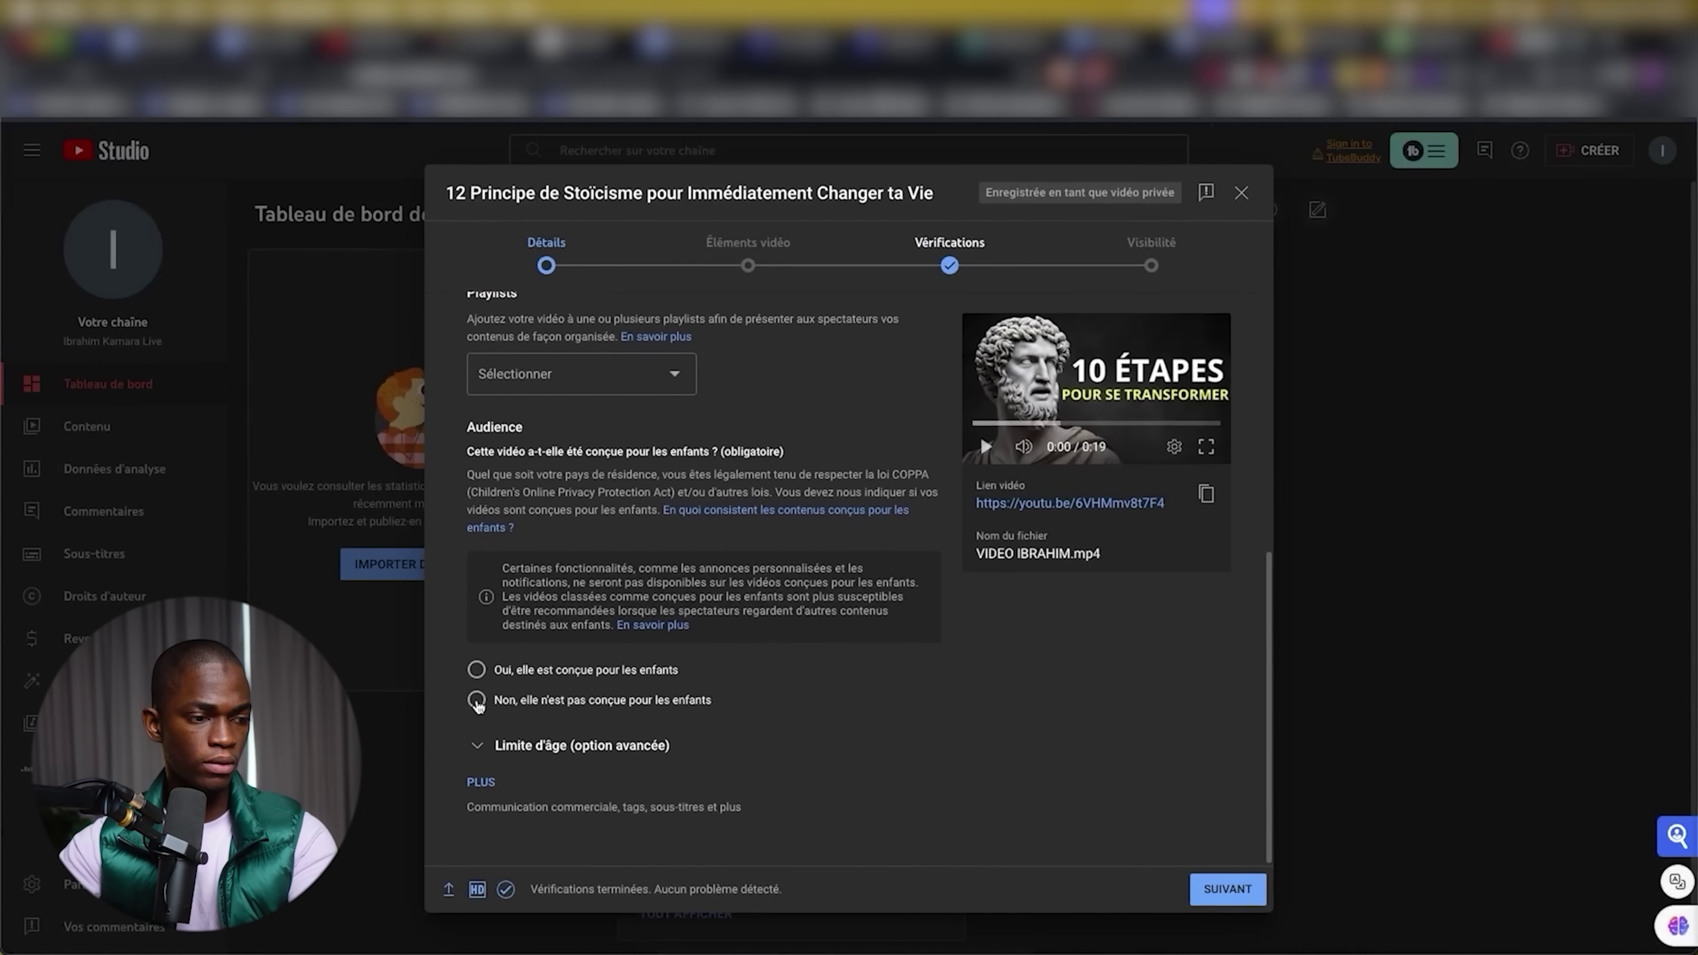
left_click(476, 701)
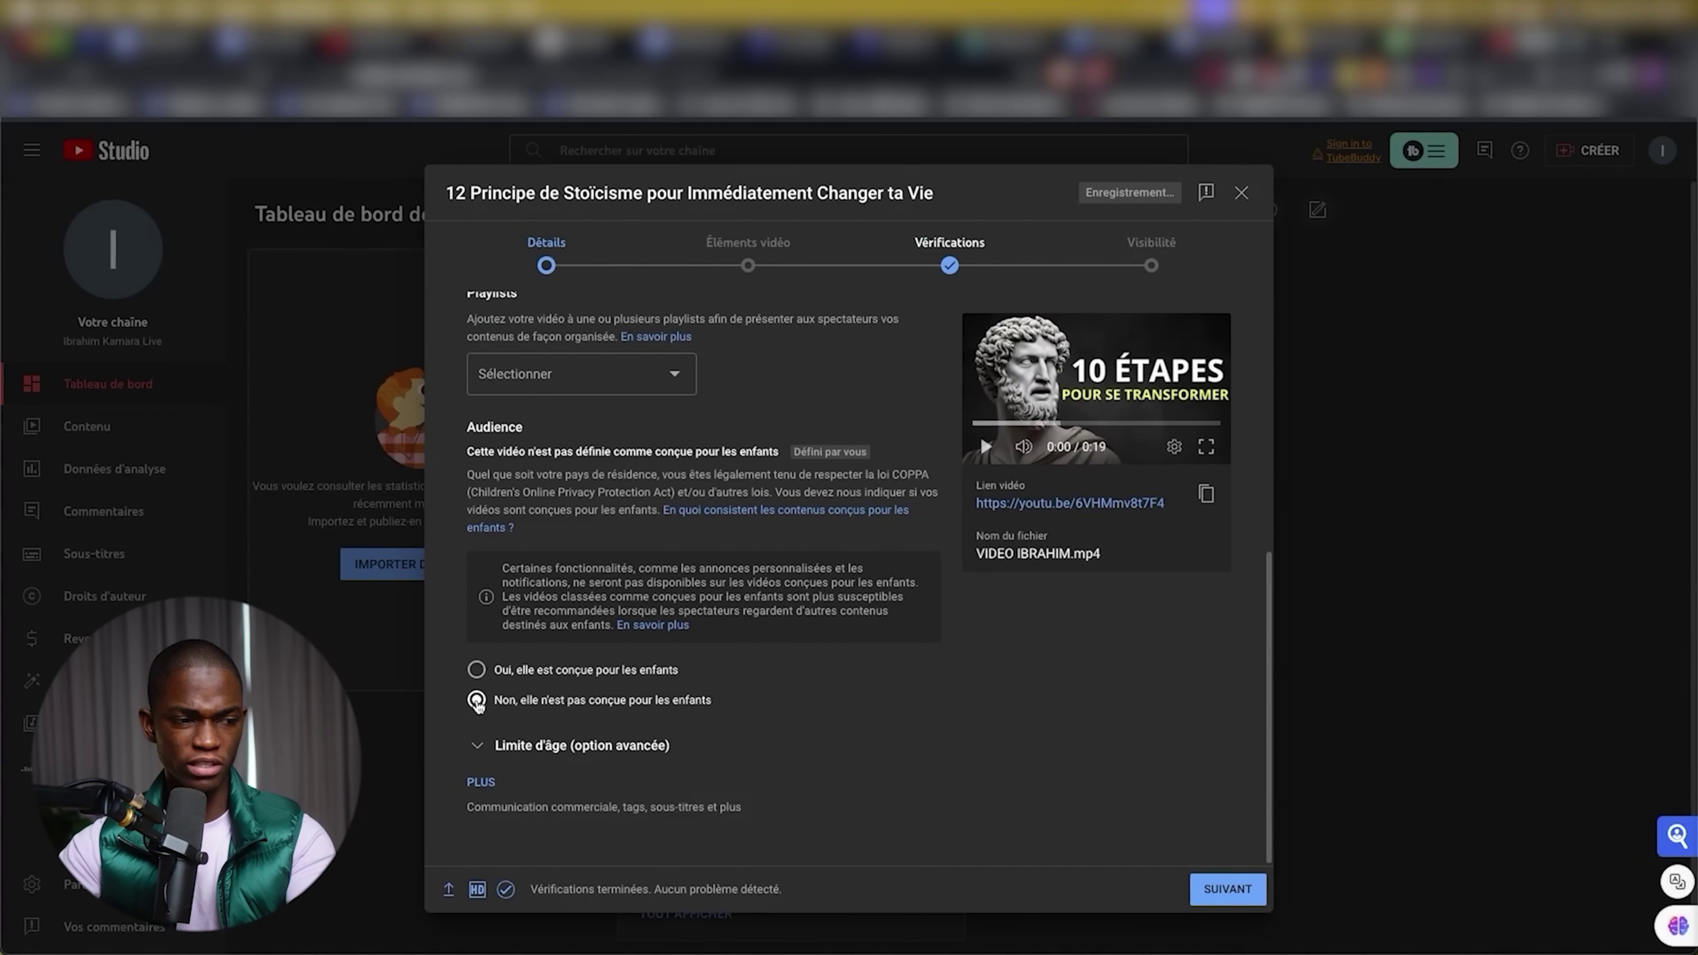
scroll(533, 724, "up", 2)
scroll(533, 724, "down", 2)
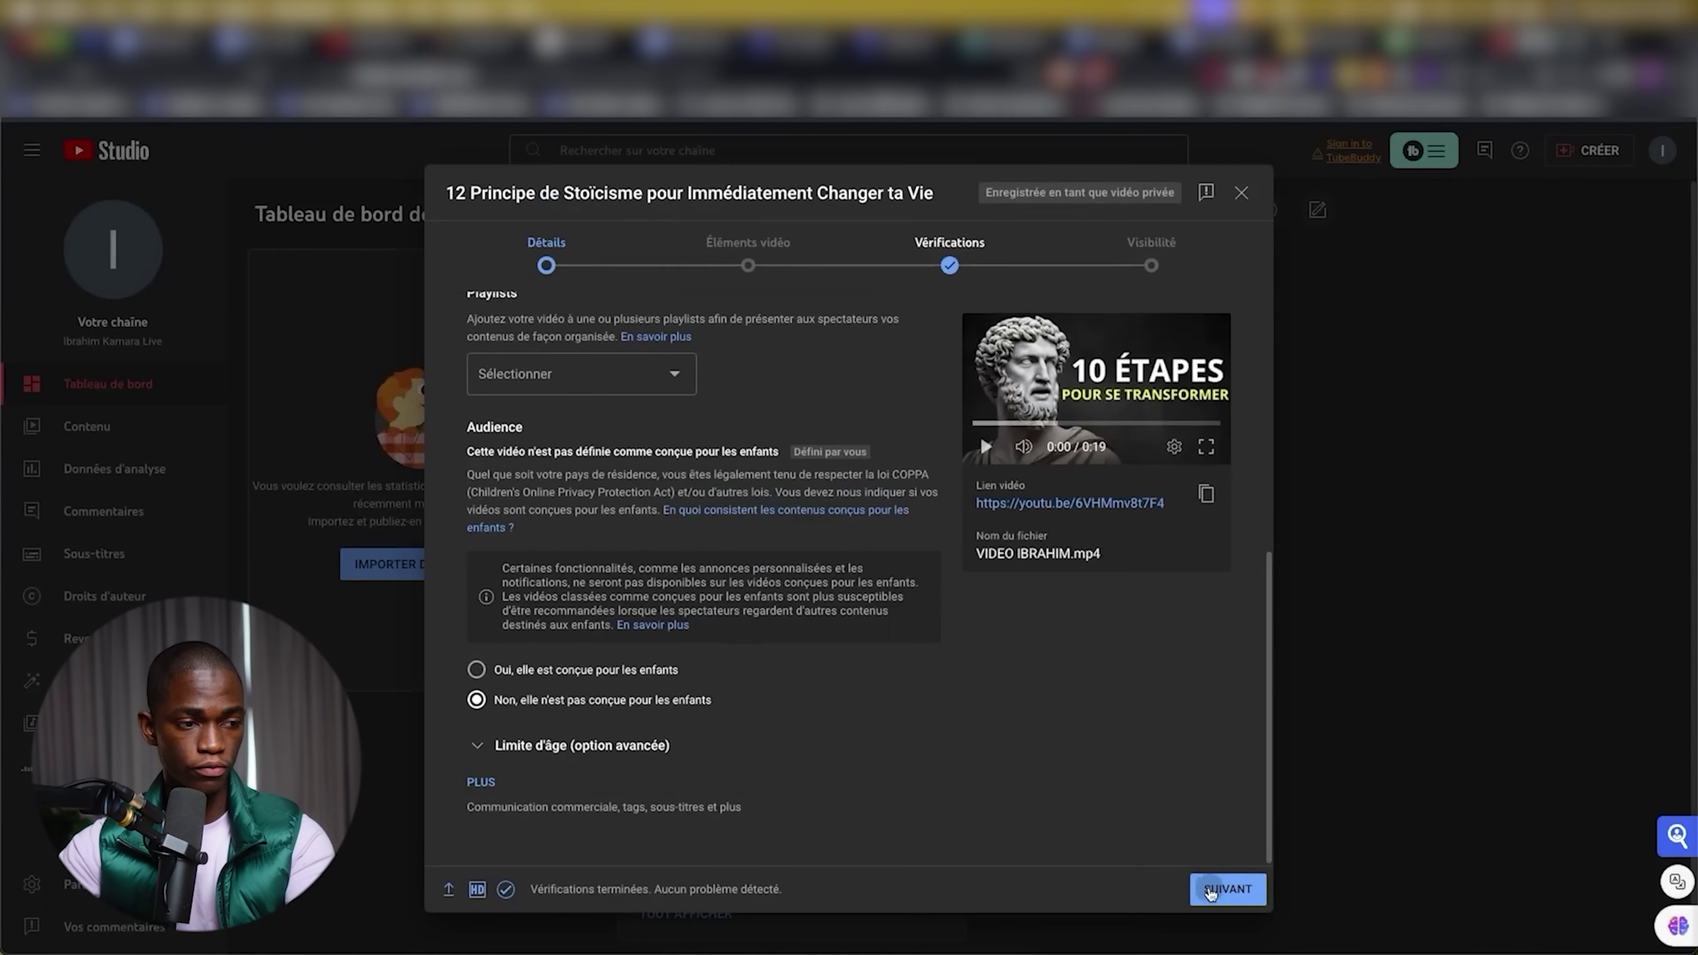
Advance through elements and checks to Visibility, choose Publique, and expand Programmer scheduling
left_click(1210, 892)
left_click(1230, 890)
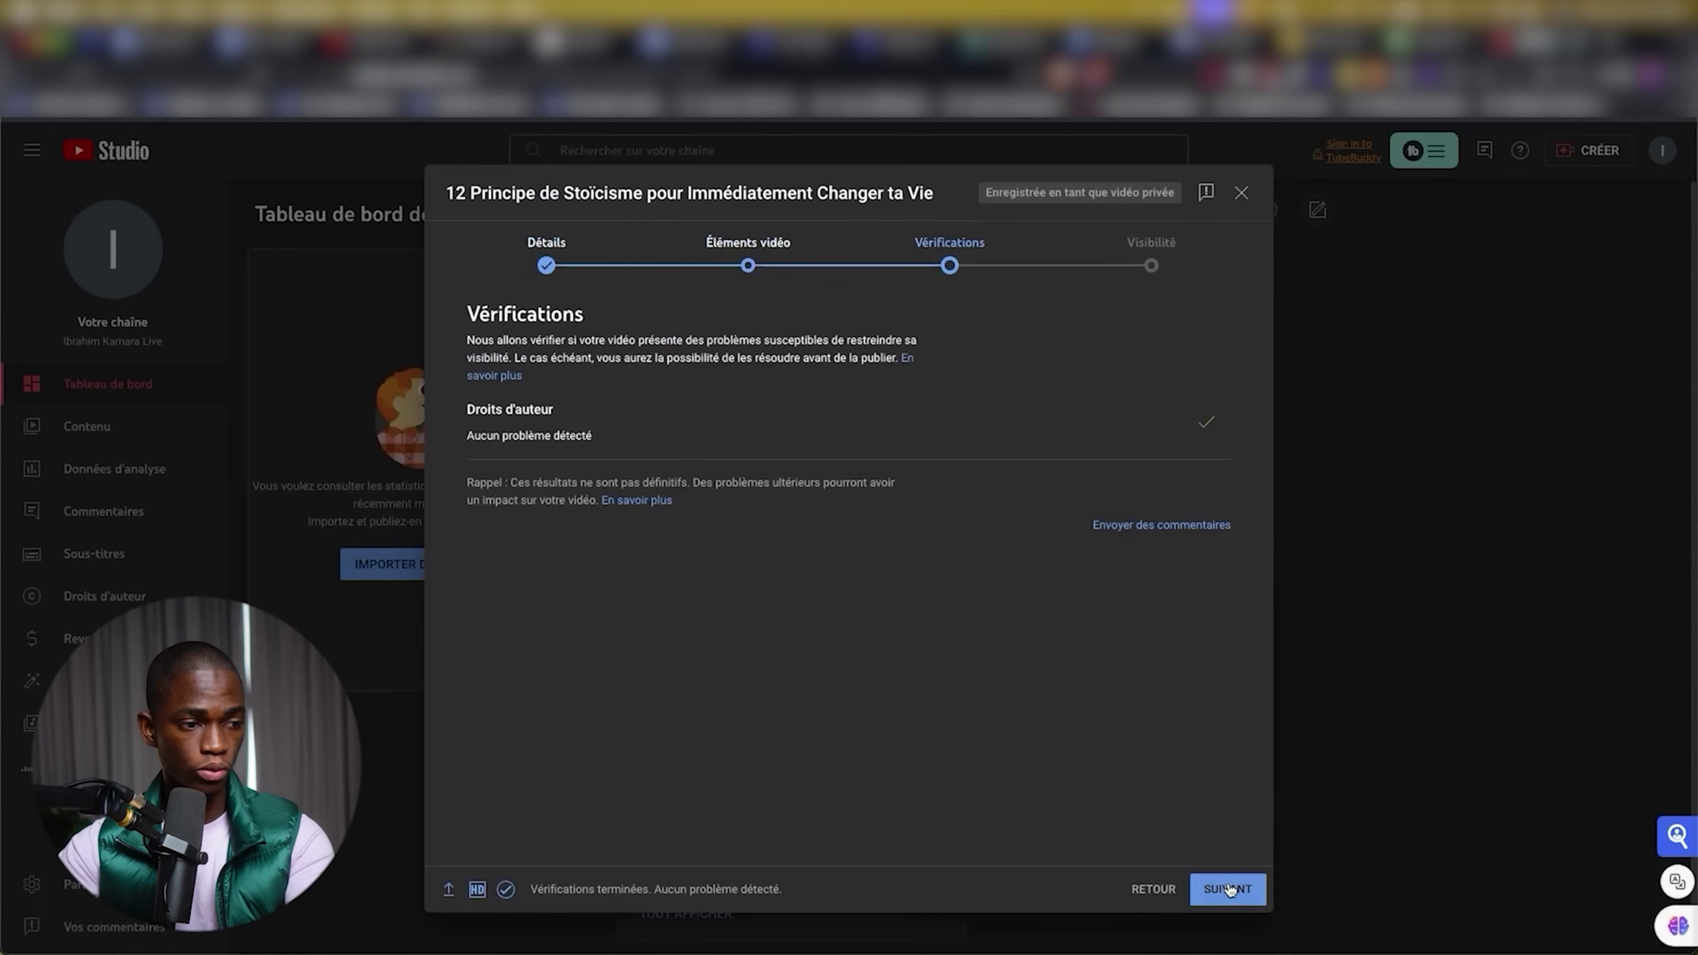
left_click(1230, 890)
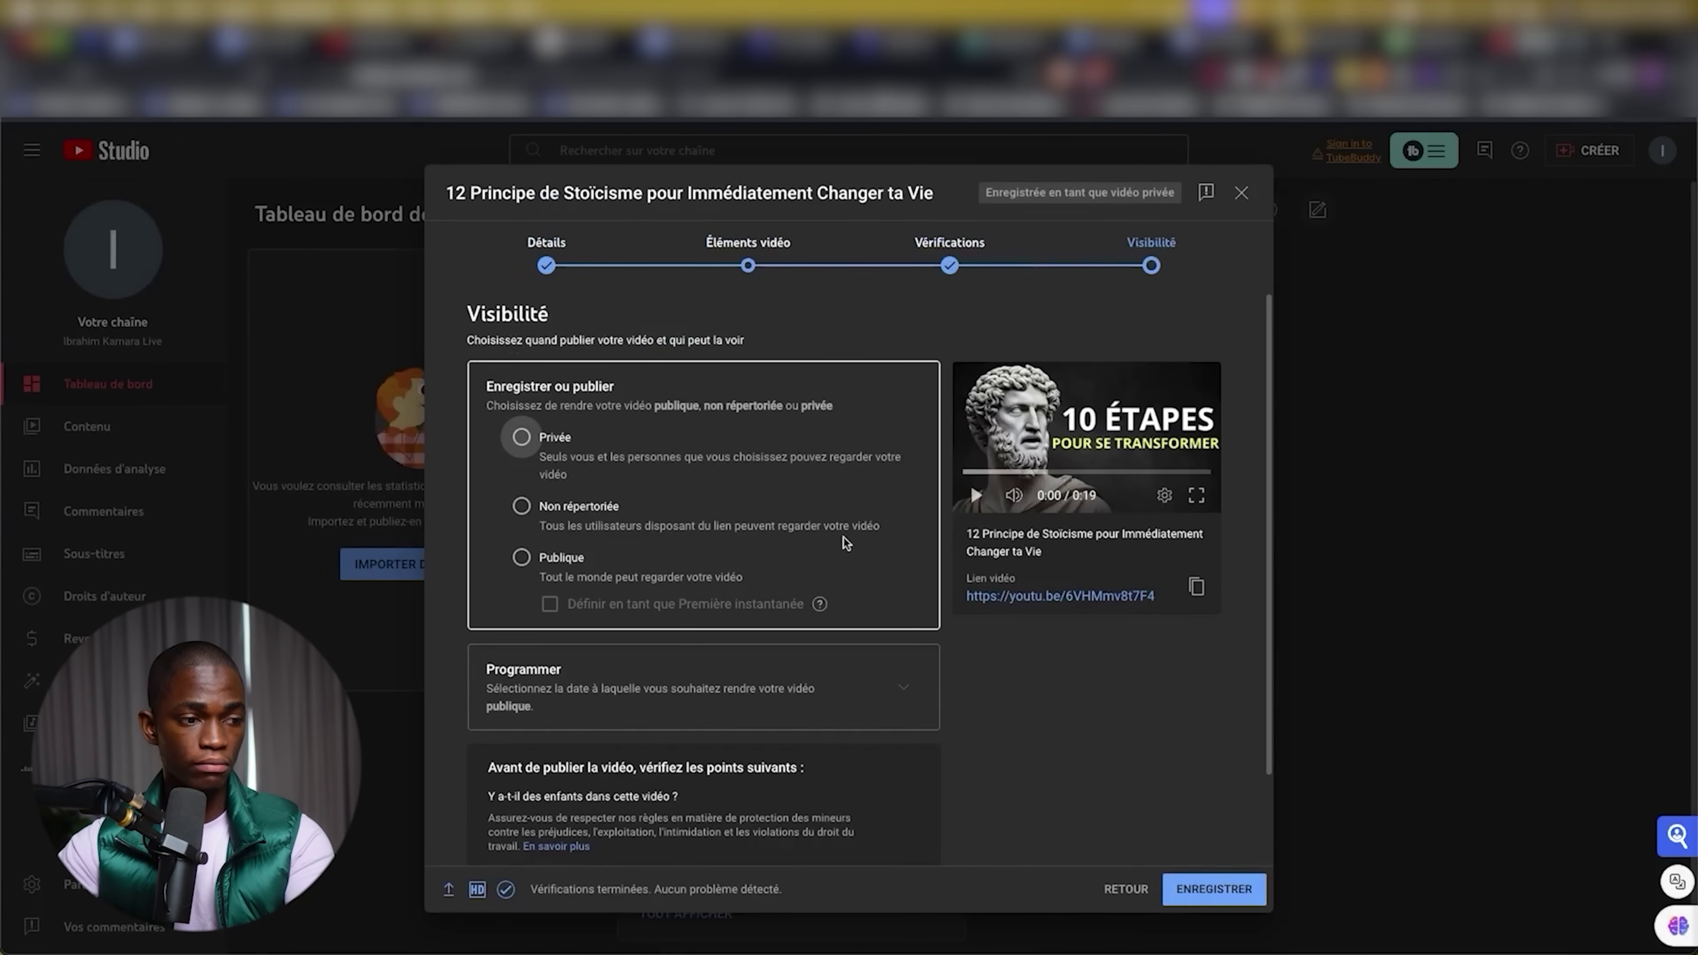
left_click(522, 559)
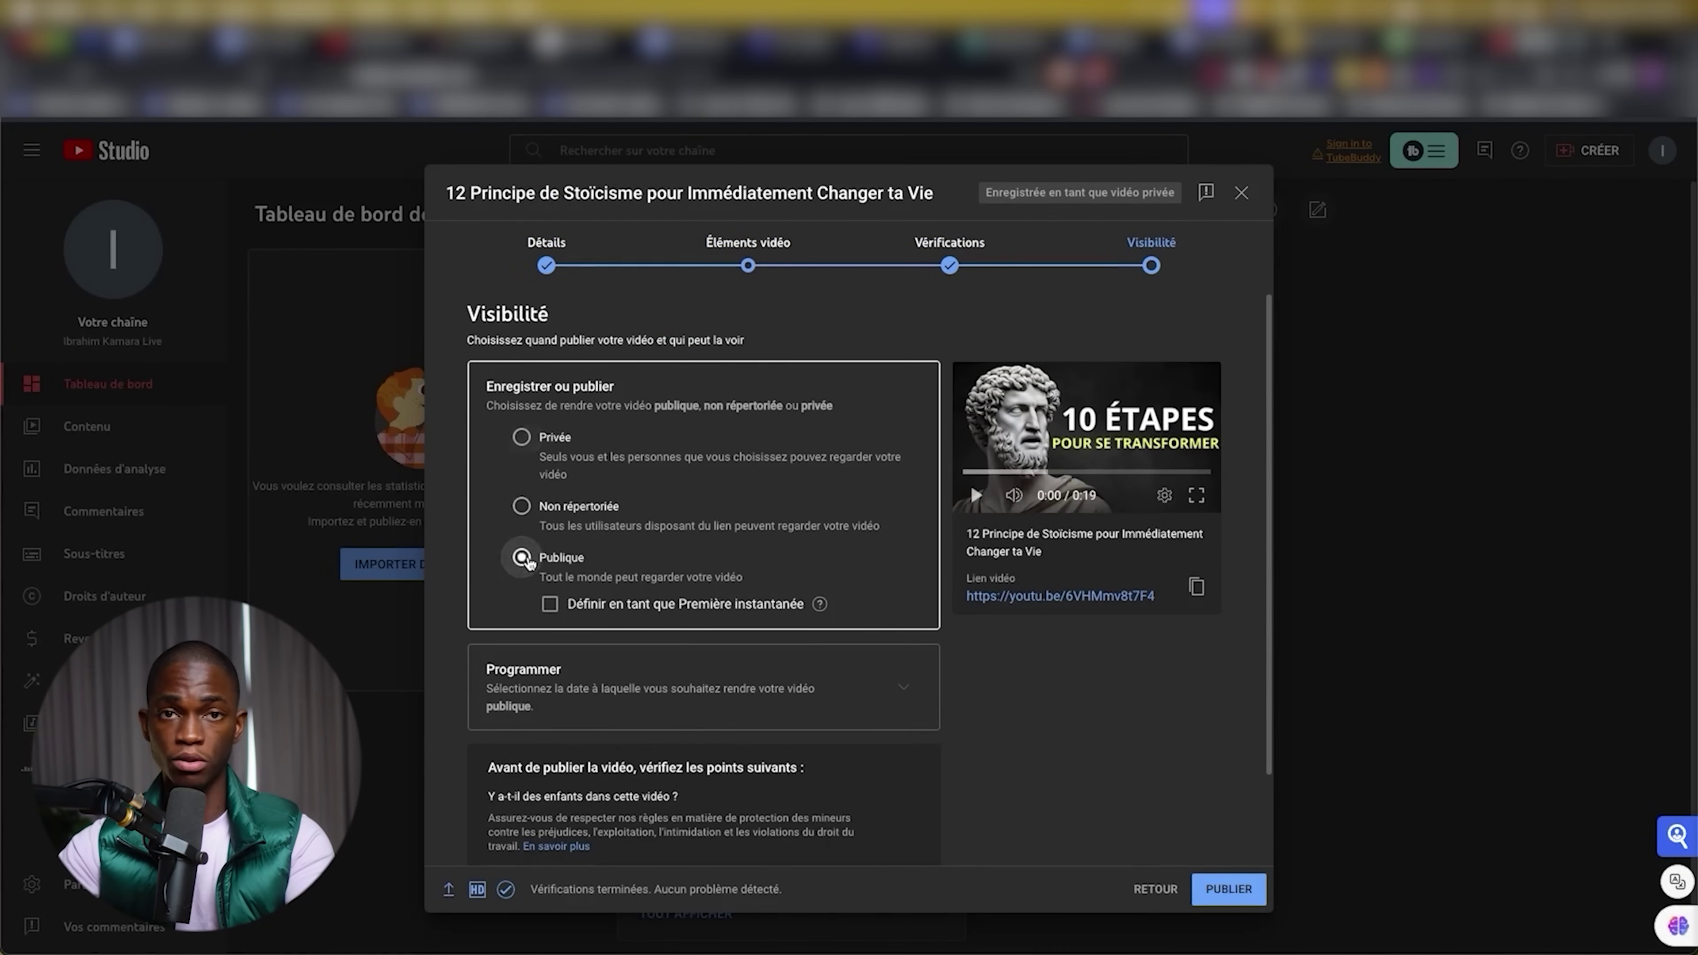
left_click(912, 697)
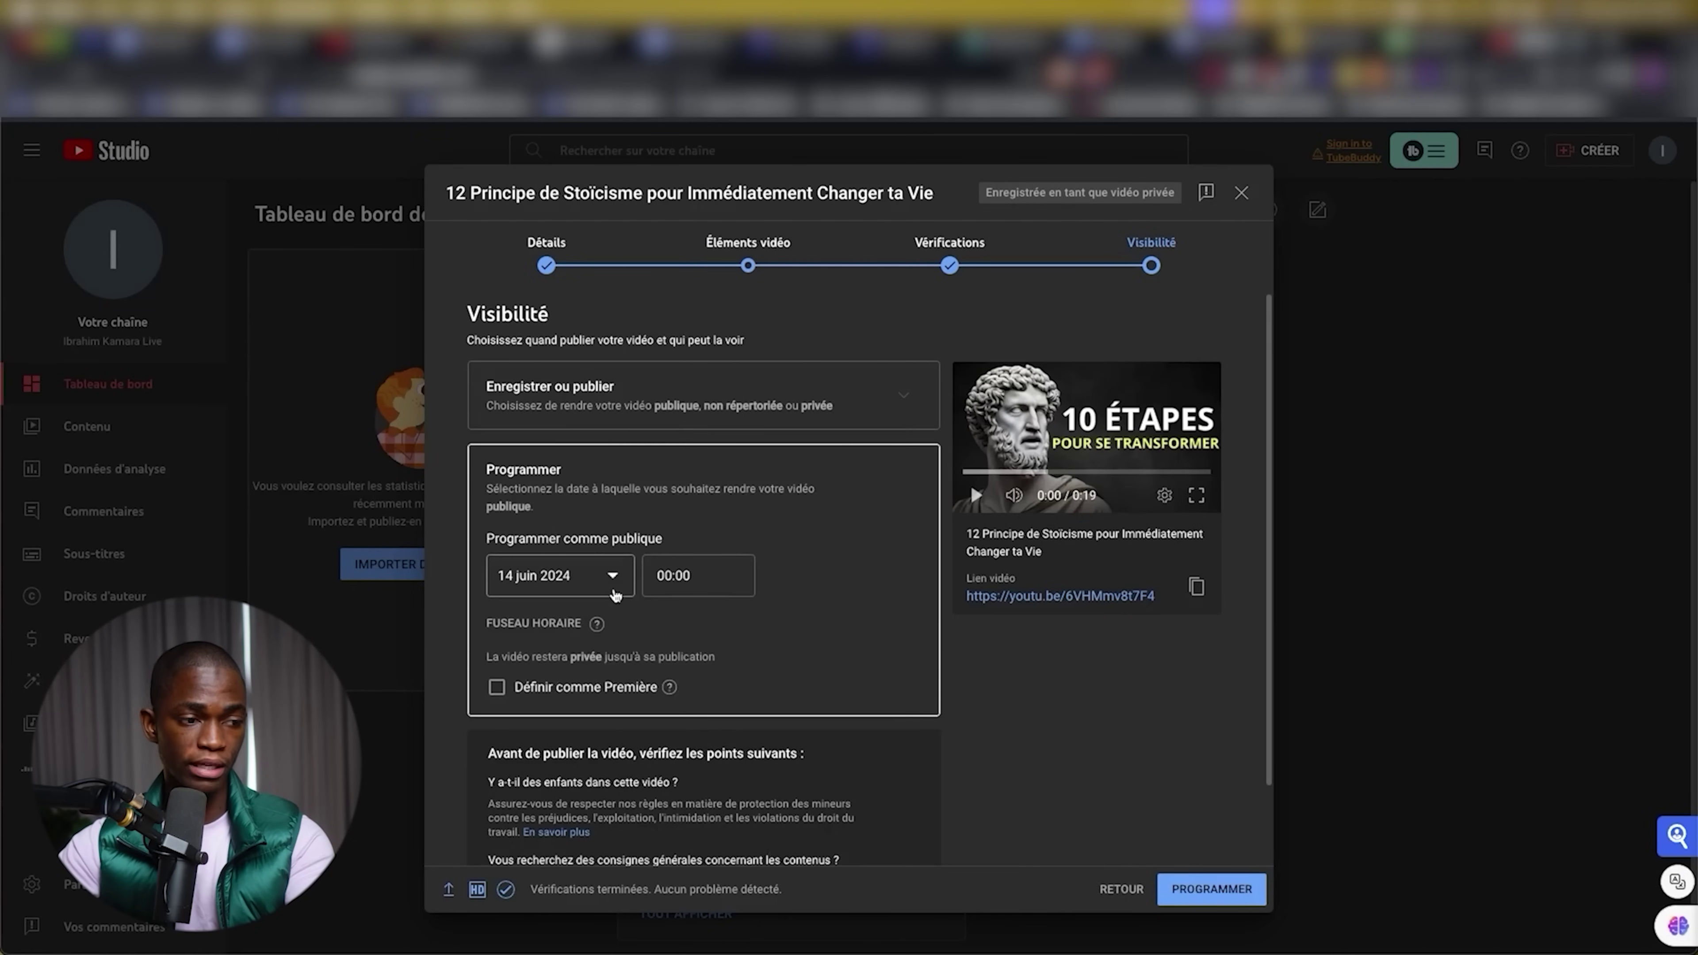